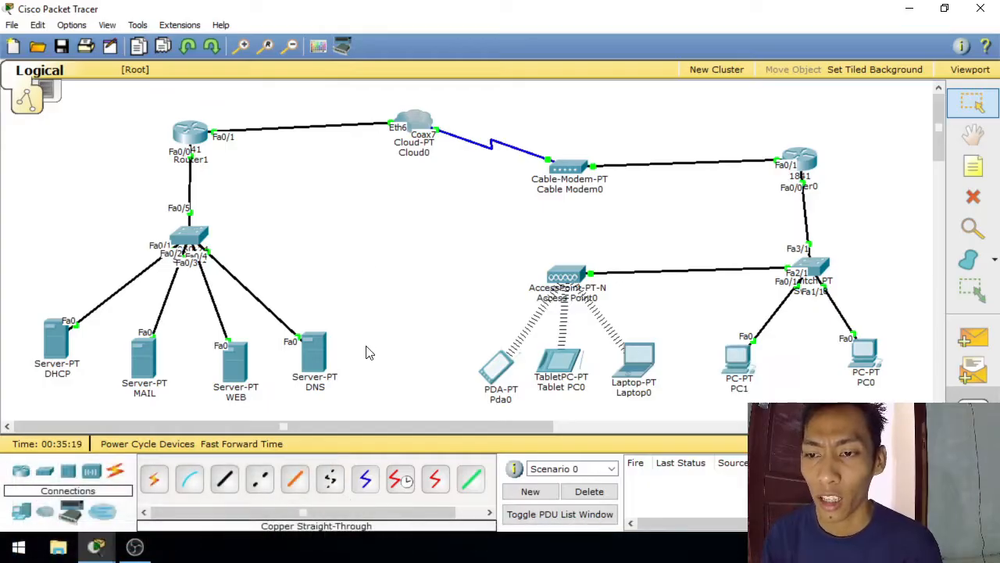
Step: Examine the finished topology's server group, cloud link, wireless devices and PCs
drag(366, 341, 49, 398)
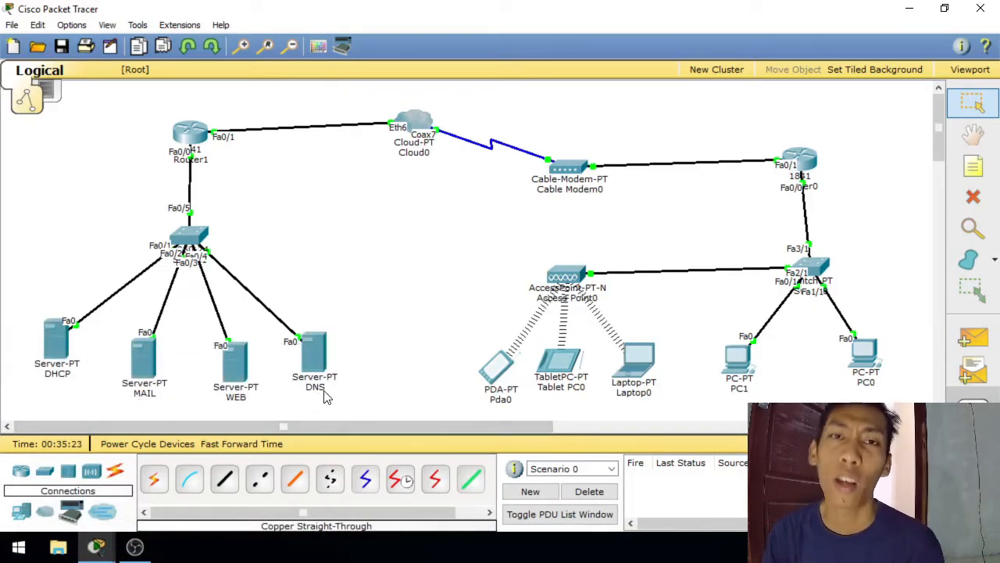
drag(386, 332, 420, 284)
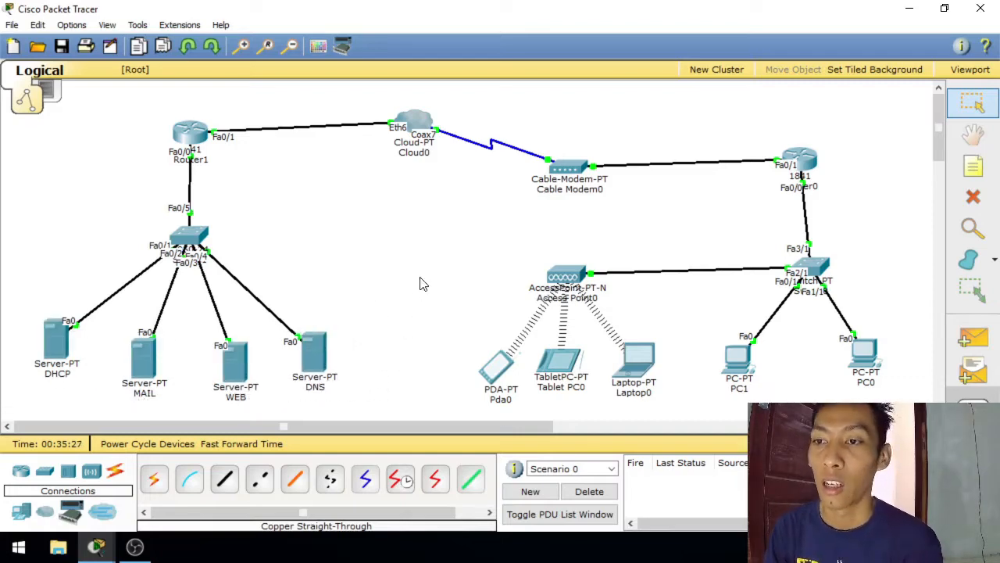
drag(425, 209, 416, 125)
click(440, 193)
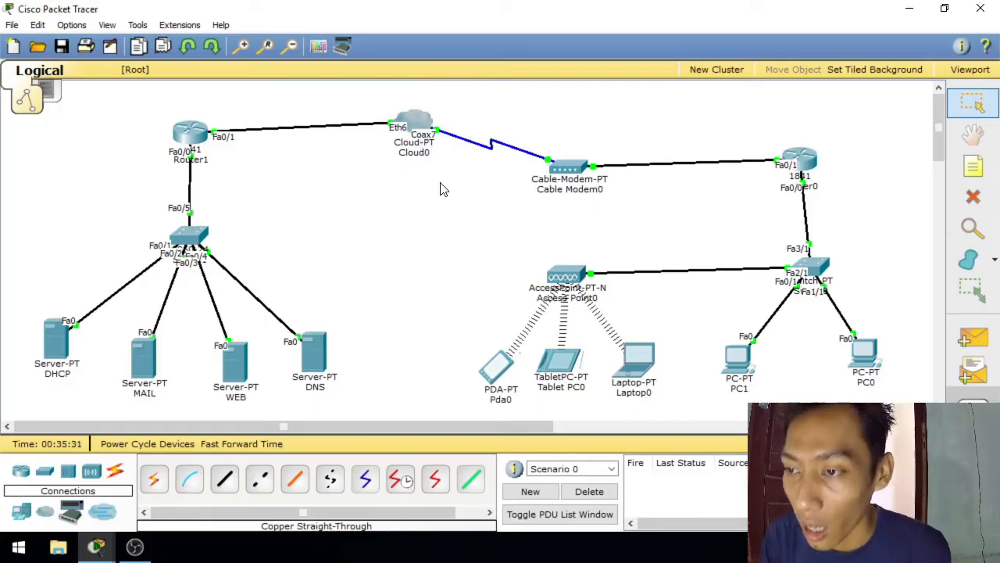
drag(455, 369, 982, 369)
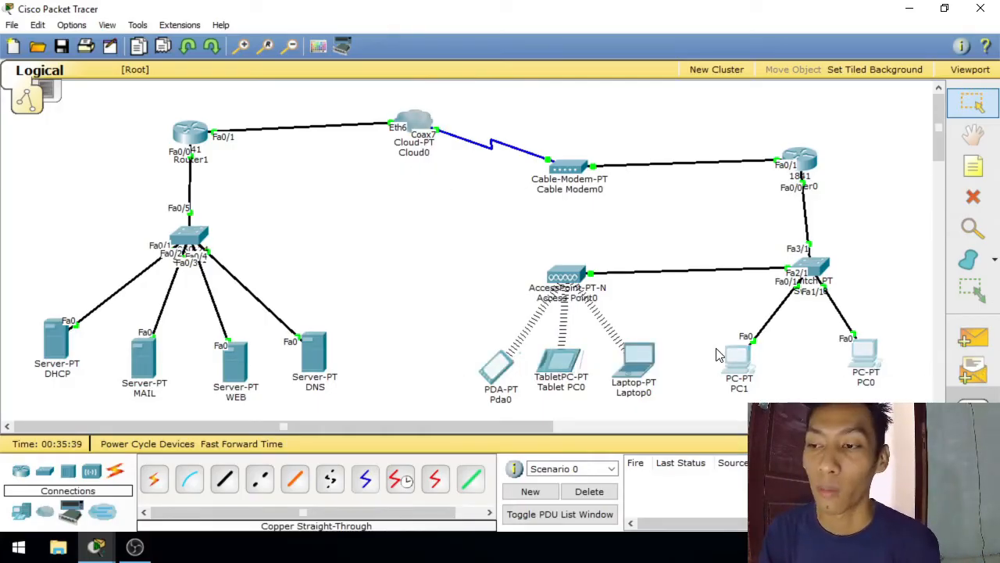
drag(715, 348, 925, 382)
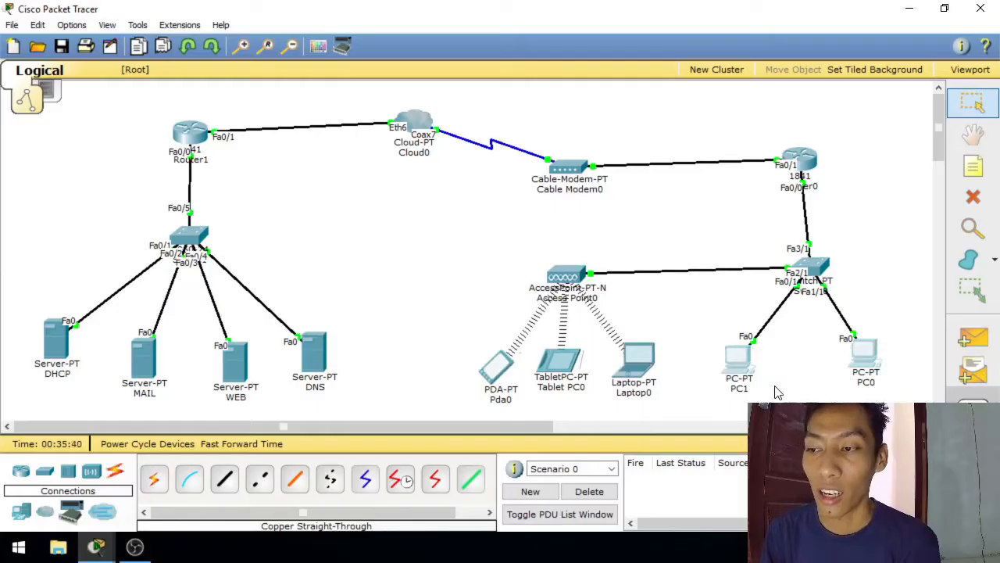
drag(688, 354, 430, 357)
click(429, 305)
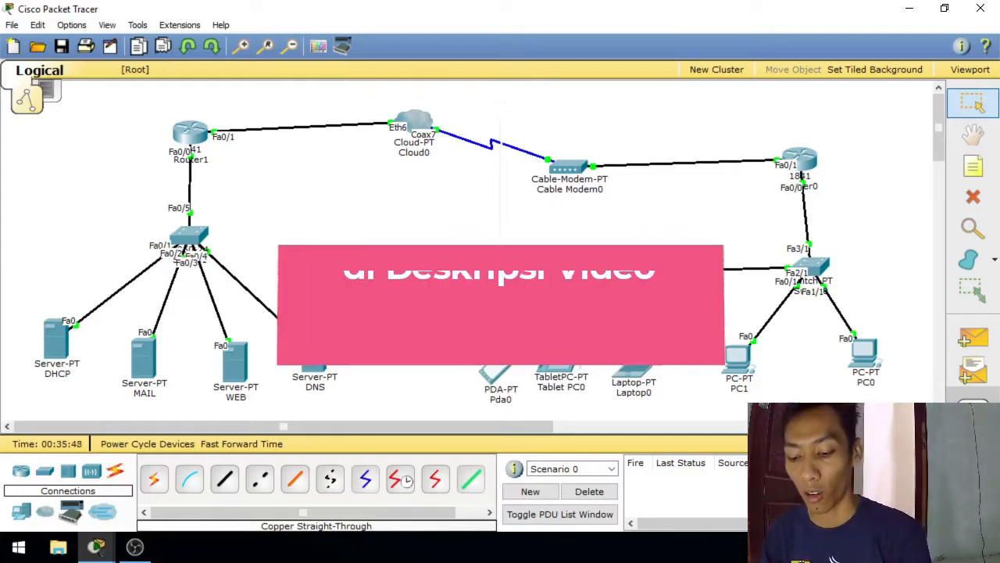
Step: Start a new blank network file and place two generic PCs side by side in the lower-right area of the workspace
key(ctrl+n)
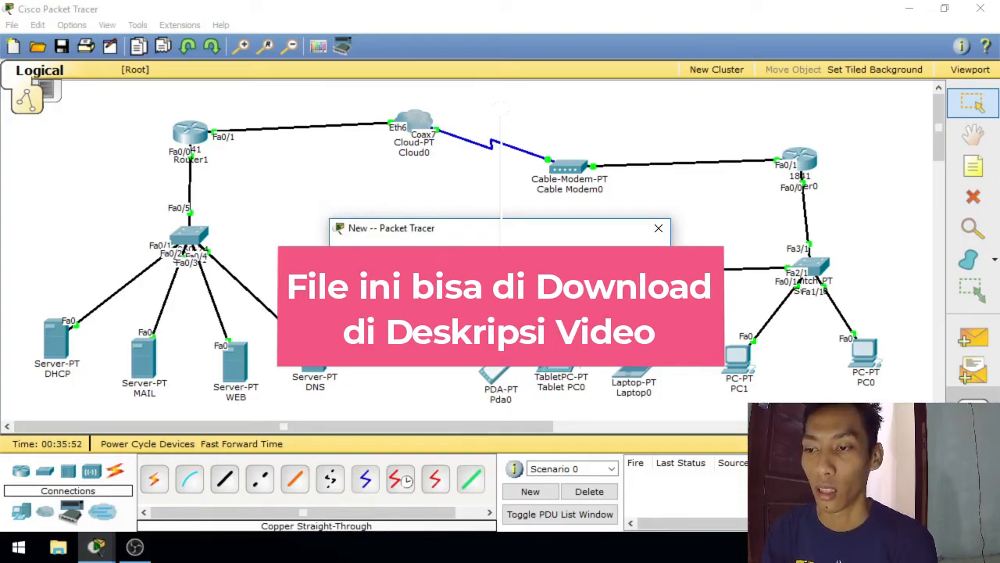
click(568, 332)
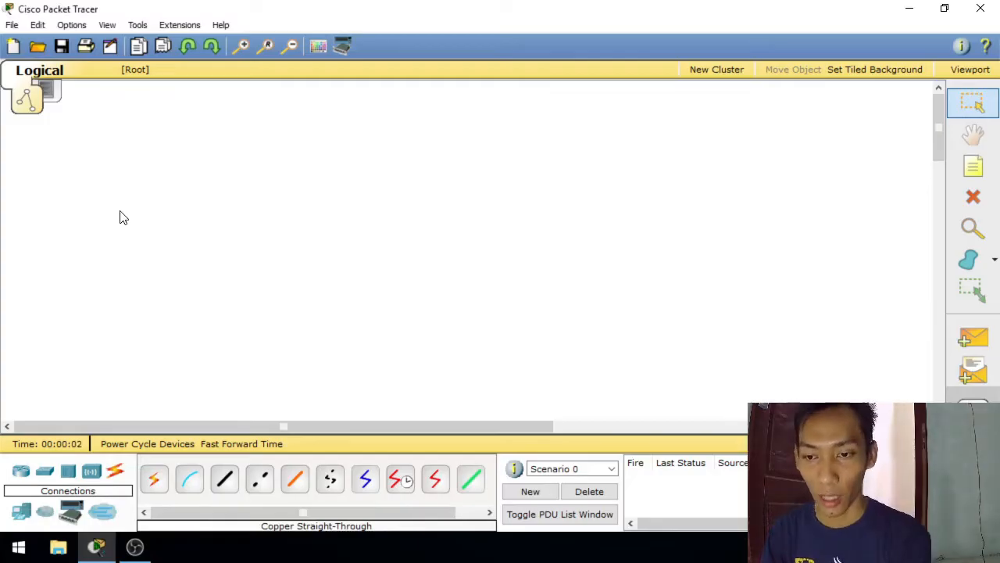
click(22, 513)
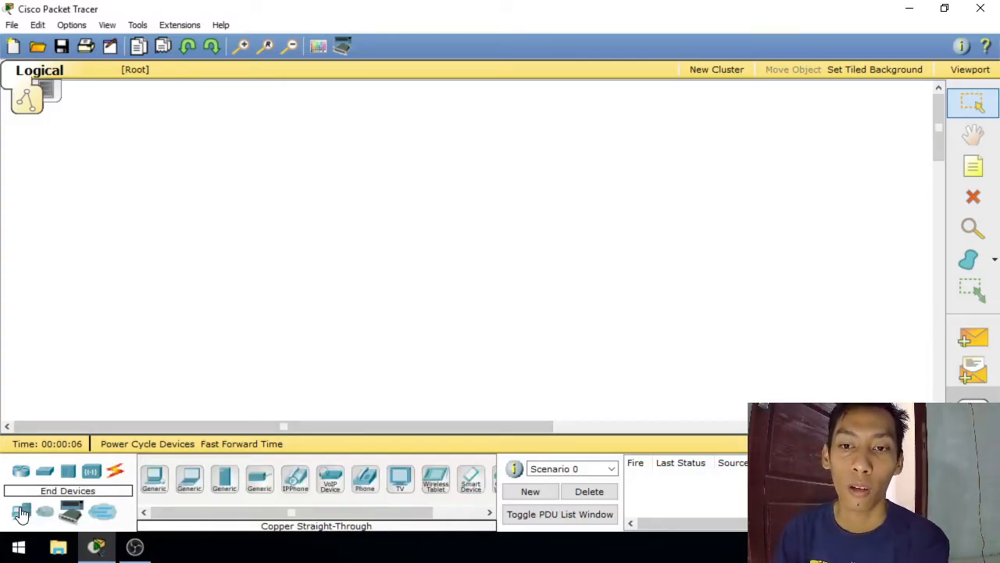
drag(154, 478, 852, 372)
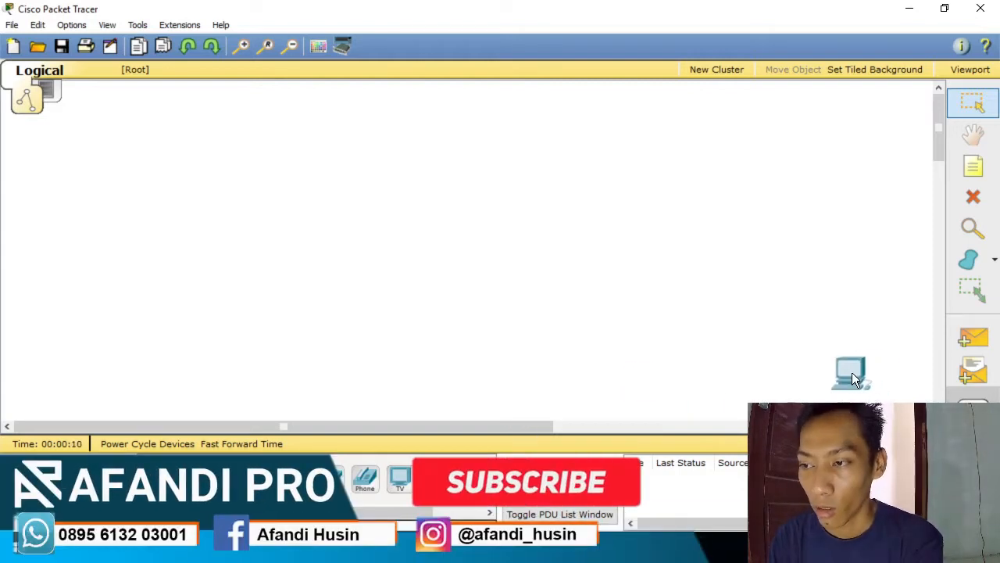
click(852, 372)
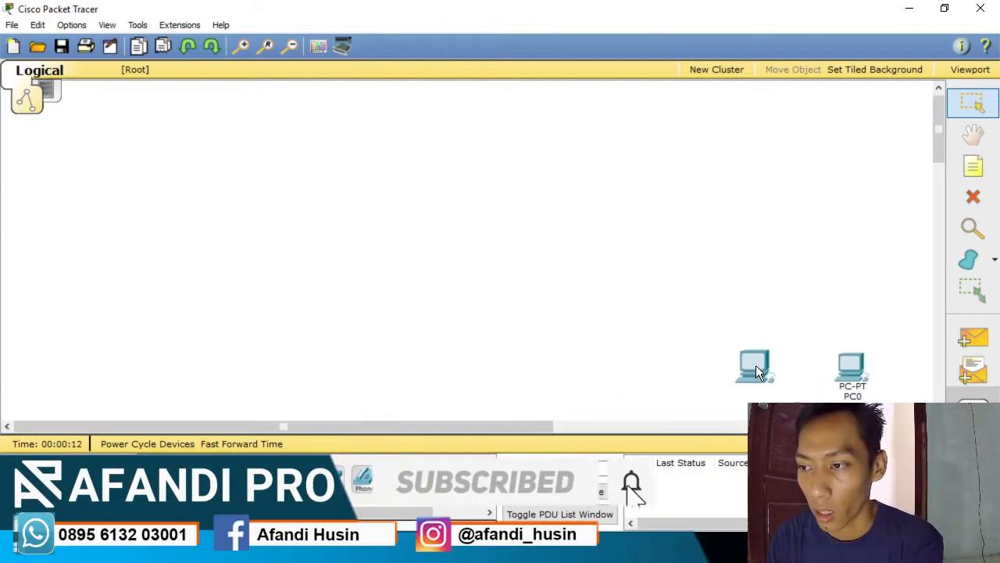
click(755, 372)
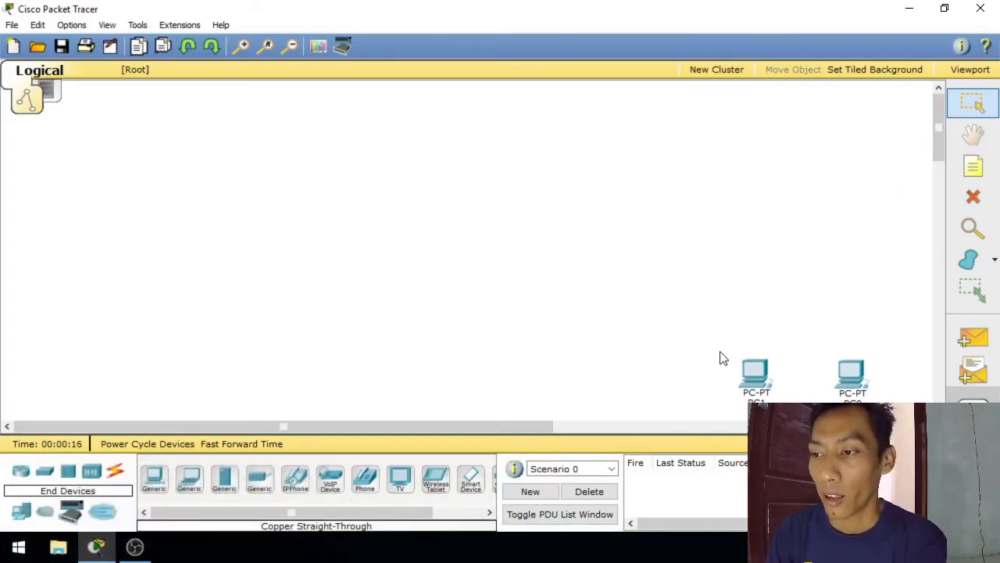
drag(690, 334, 922, 410)
click(727, 298)
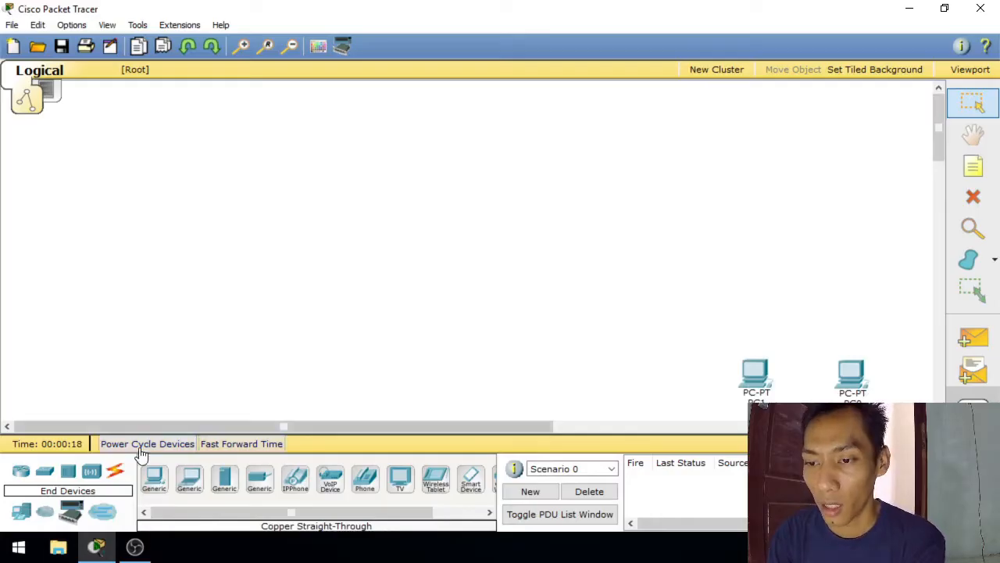
Step: Add a generic laptop, a wireless tablet and a smart device in a row beside the PCs, and shift the row closer to them
click(189, 478)
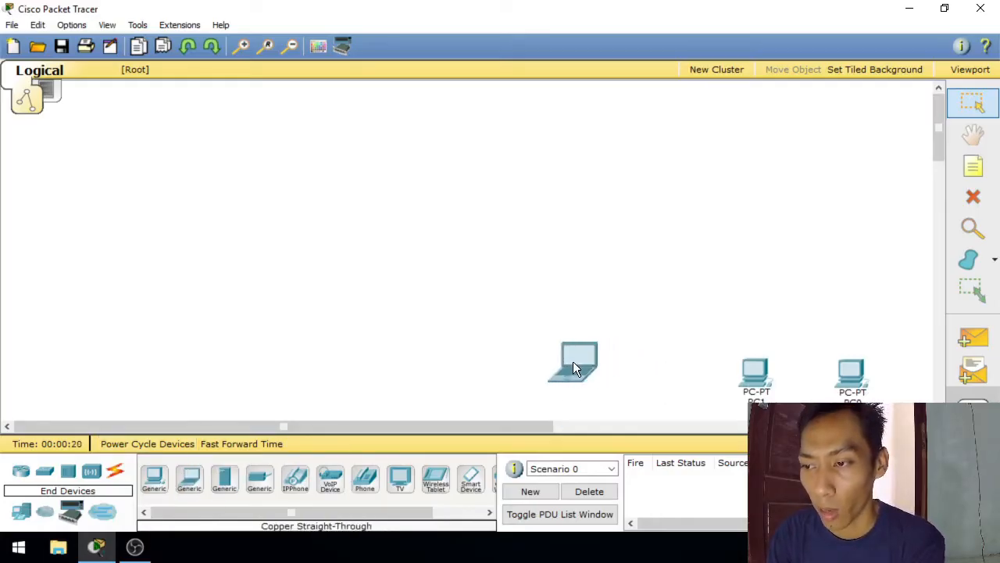
click(573, 367)
click(435, 478)
click(490, 367)
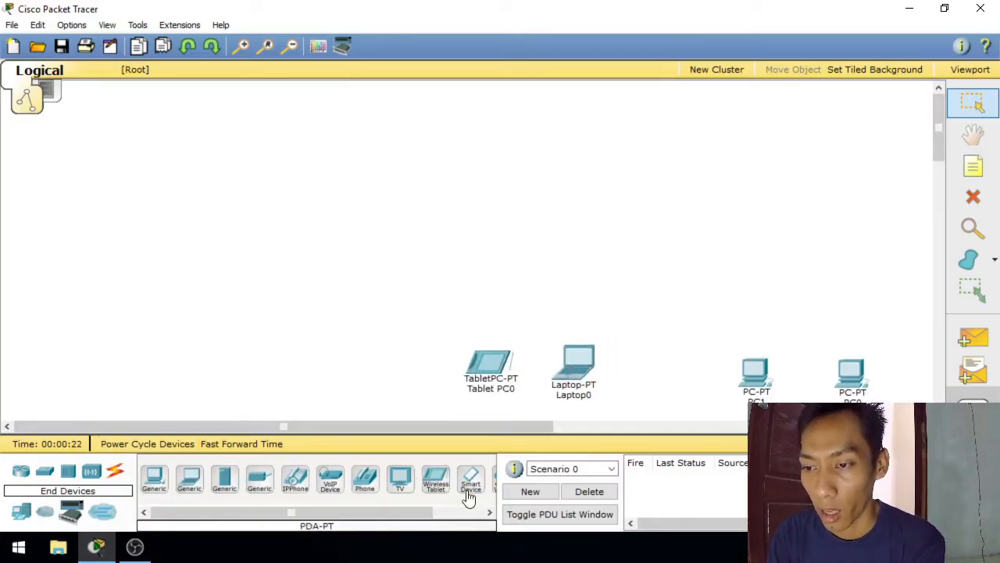
click(468, 492)
click(429, 359)
drag(376, 328, 583, 385)
drag(585, 369, 659, 377)
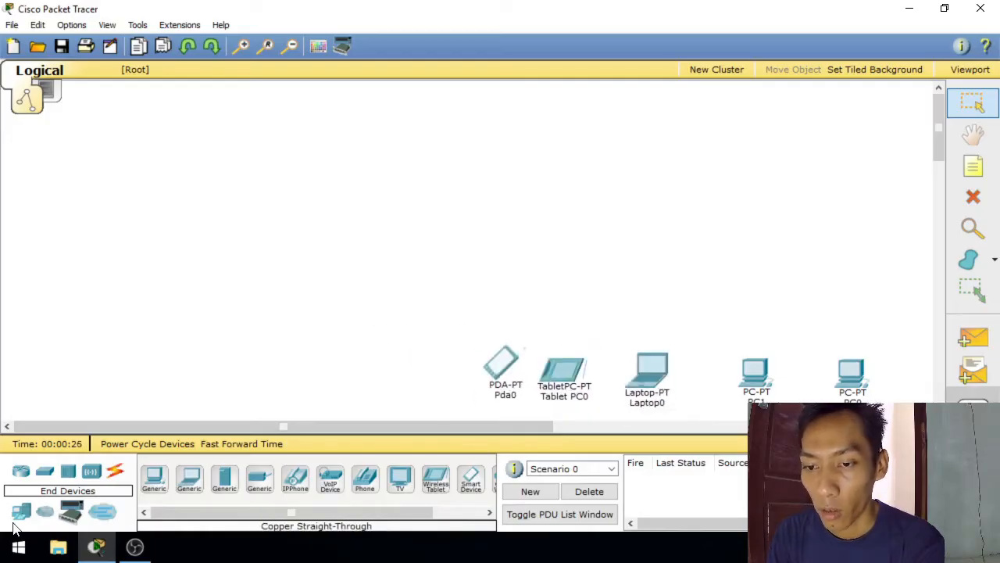
Step: Switch to OBS, shrink the Video Capture Device overlay in the preview's corner, and return to Packet Tracer
click(134, 546)
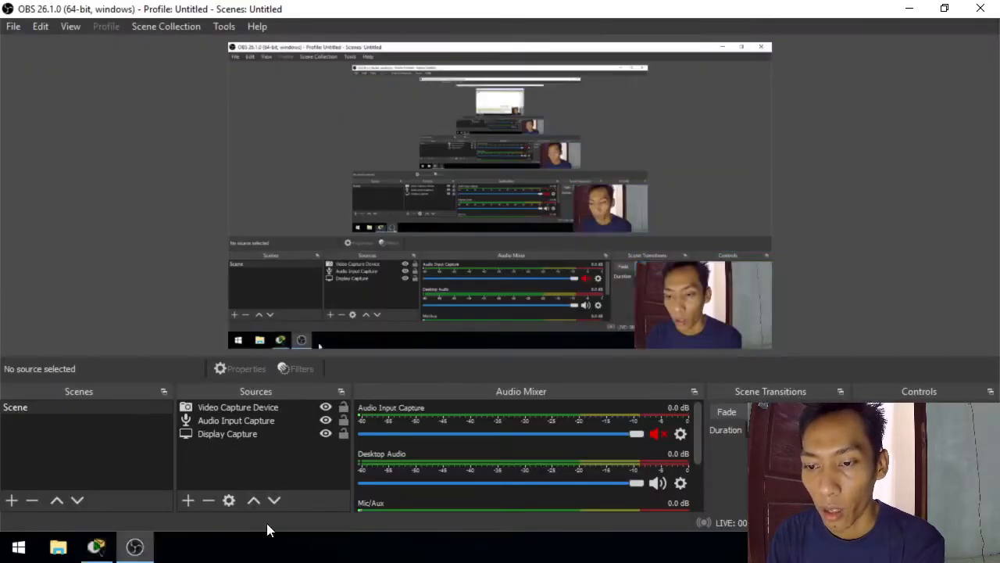
click(740, 291)
drag(635, 262, 687, 290)
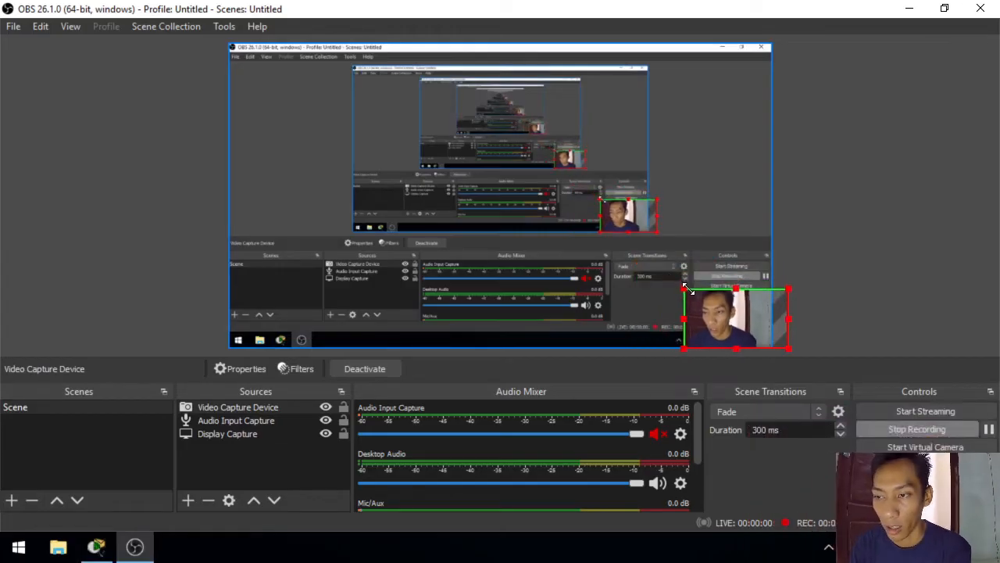
click(97, 547)
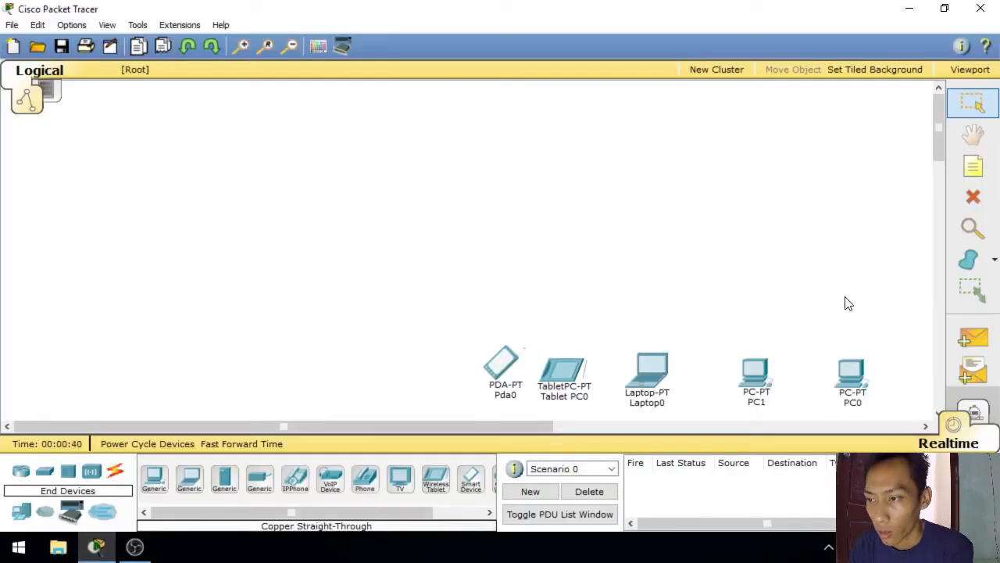
Step: Place a generic Switch-PT above the two PCs and an 1841 router above the switch
click(44, 471)
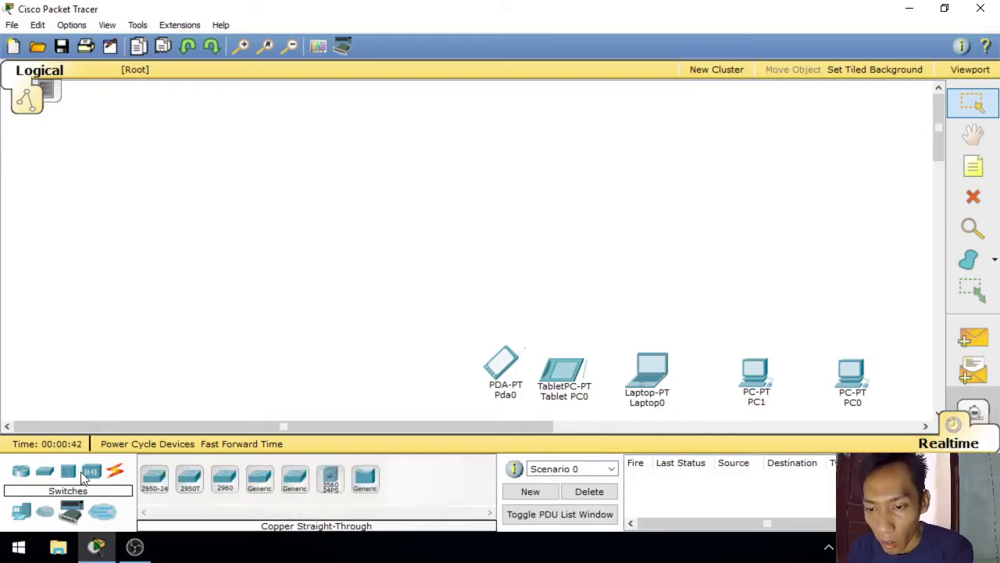
click(260, 480)
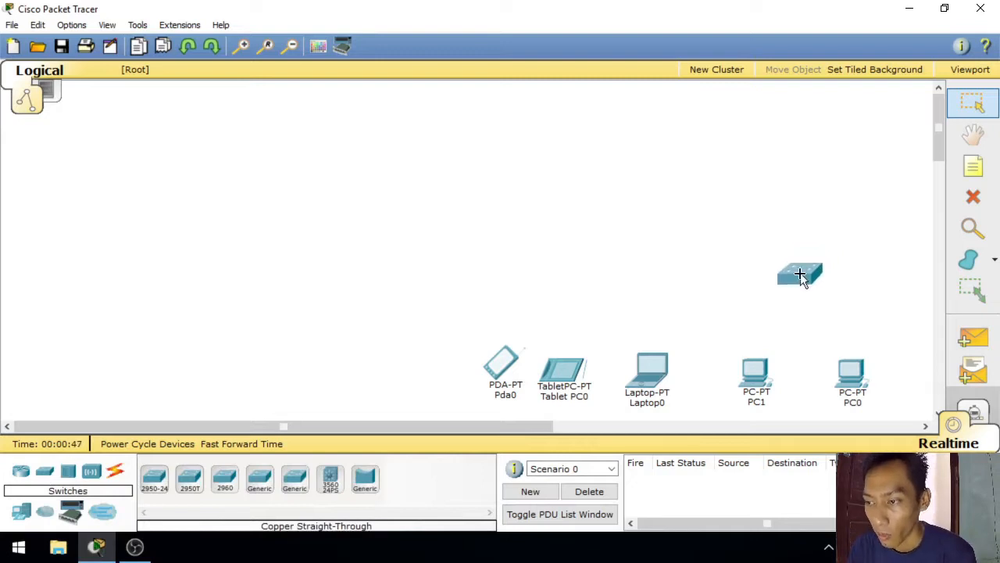
click(800, 273)
click(20, 473)
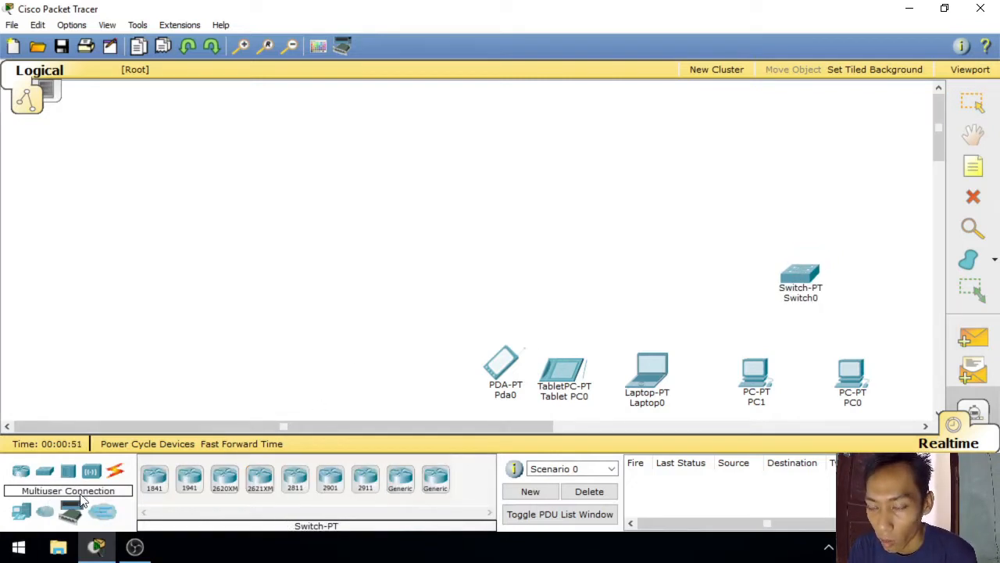
click(154, 478)
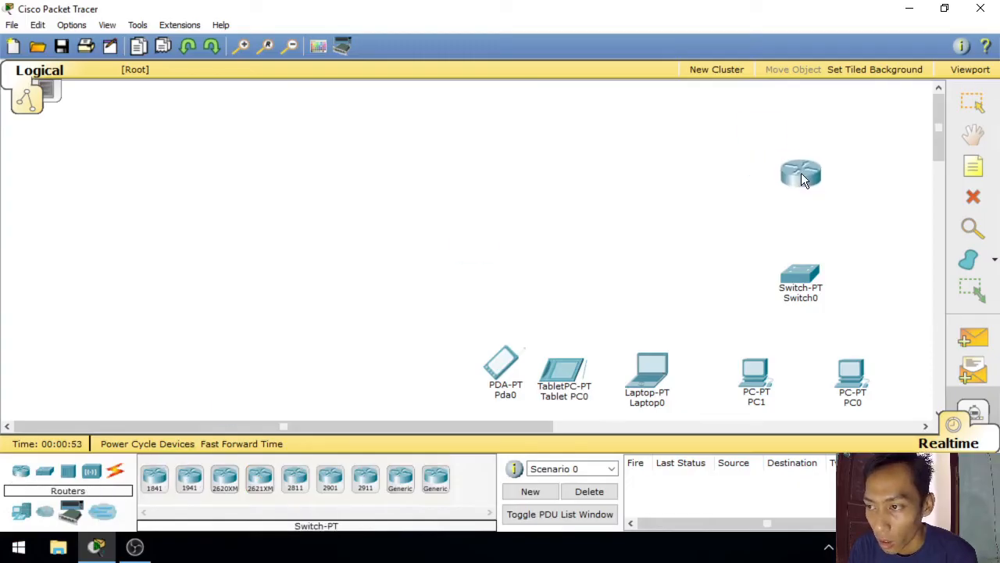
click(801, 173)
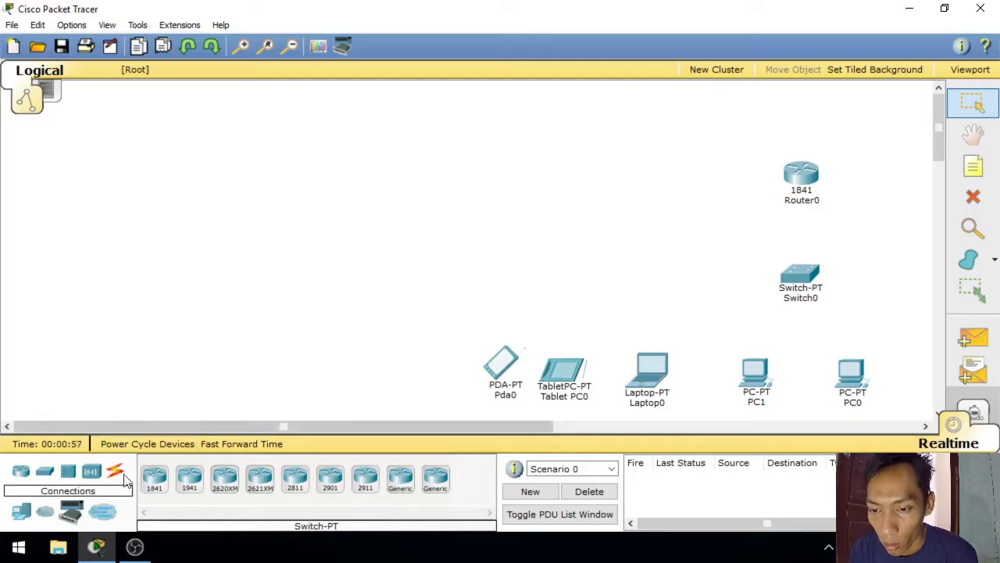
Step: Place a Cable-Modem-PT from the WAN Emulation devices to the left of the 1841 router
click(107, 515)
click(41, 515)
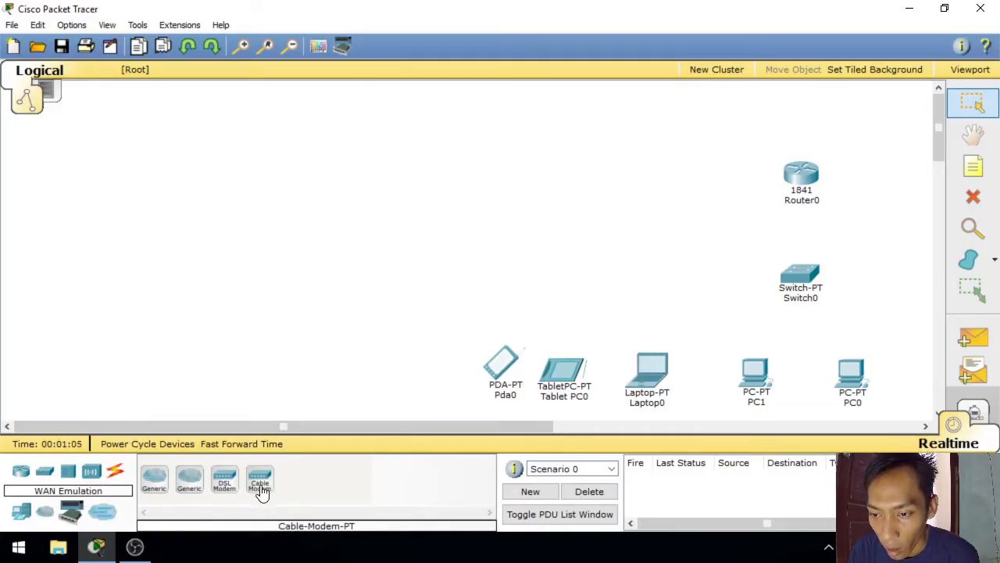
drag(262, 492, 637, 181)
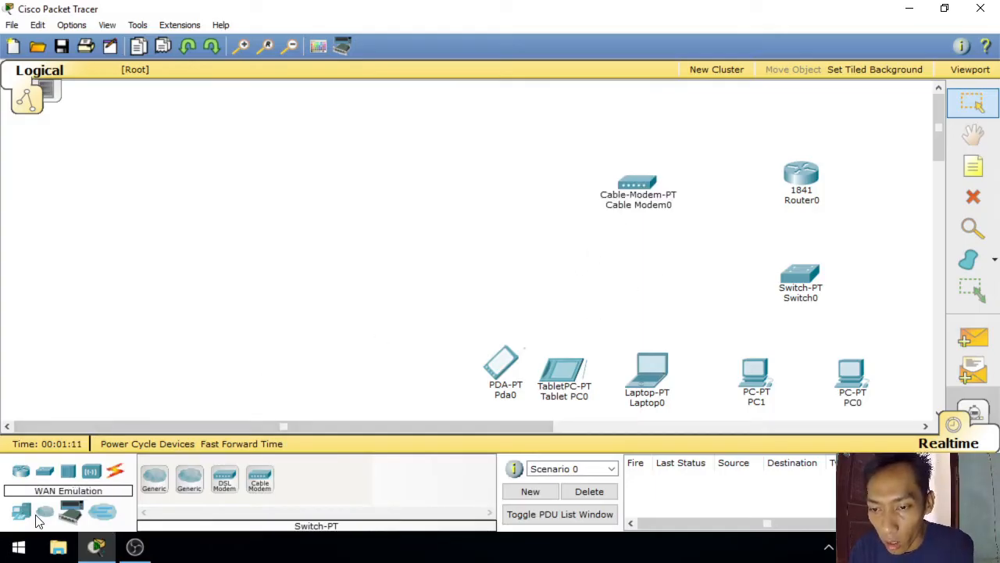
Step: Place an AccessPoint-PT-N wireless access point above the PDA, tablet and laptop
click(45, 471)
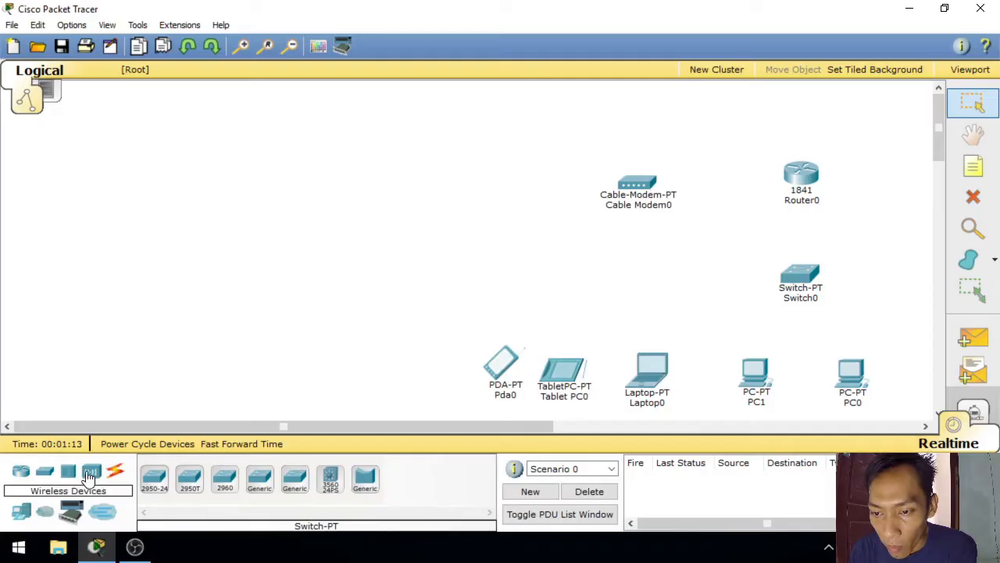
click(90, 474)
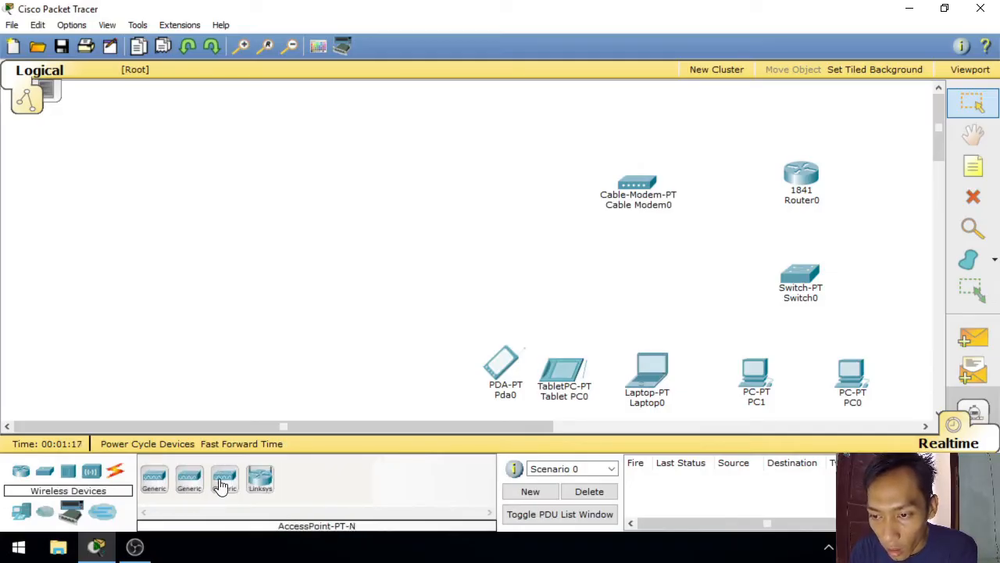
drag(223, 490, 489, 283)
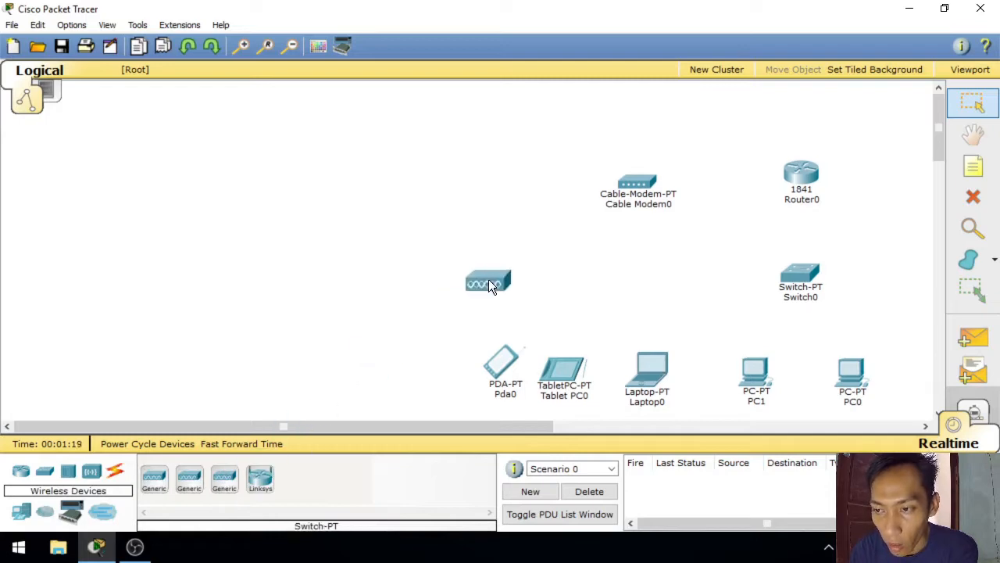
click(580, 279)
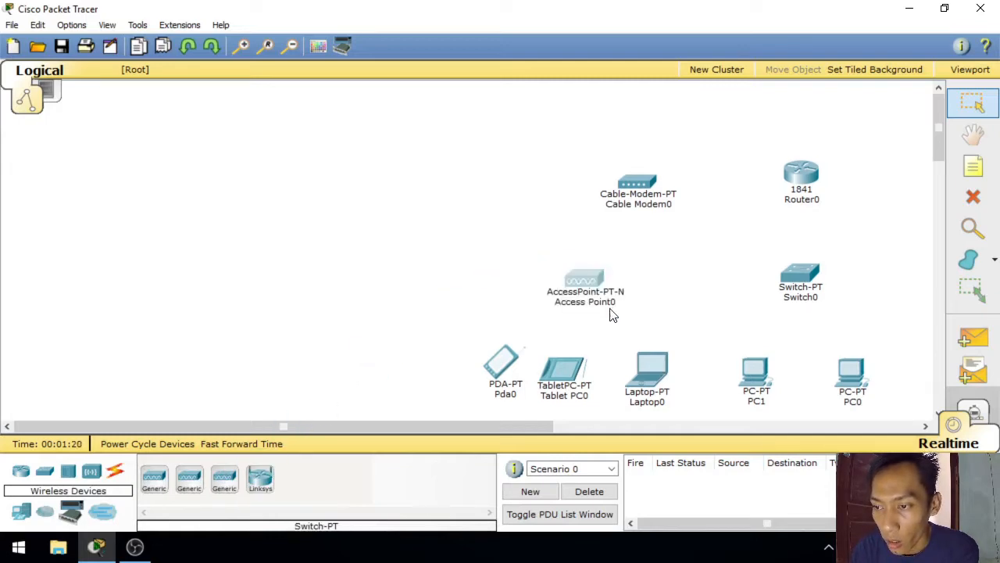
click(732, 89)
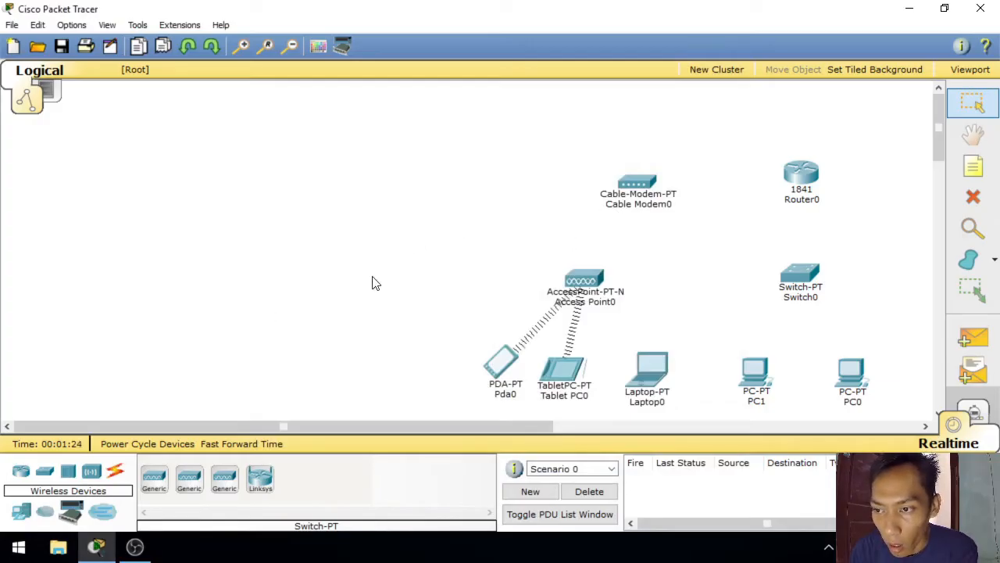
Step: Place a Cloud-PT to the left of the cable modem and an 1841 router further left of the cloud
click(46, 513)
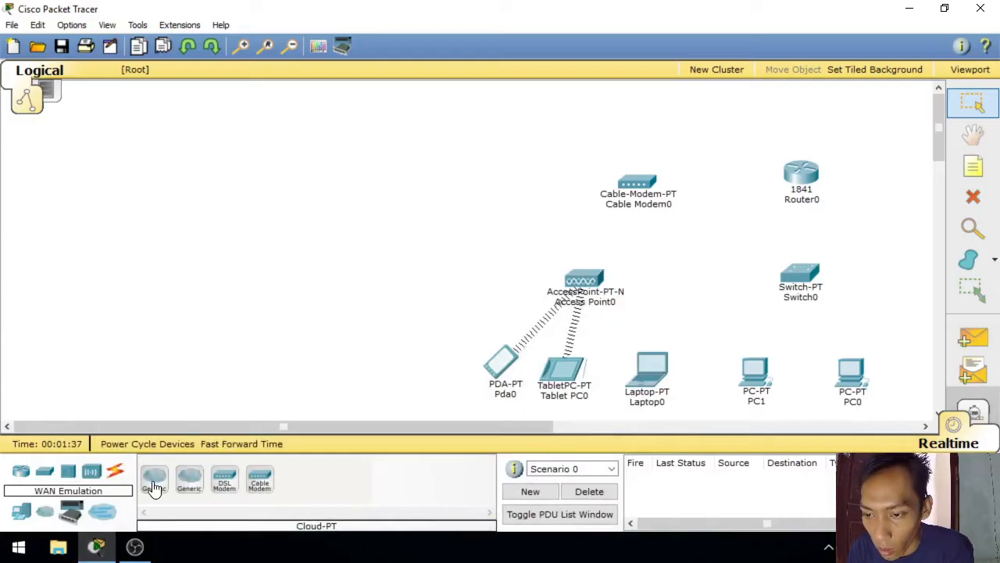
drag(155, 488, 501, 172)
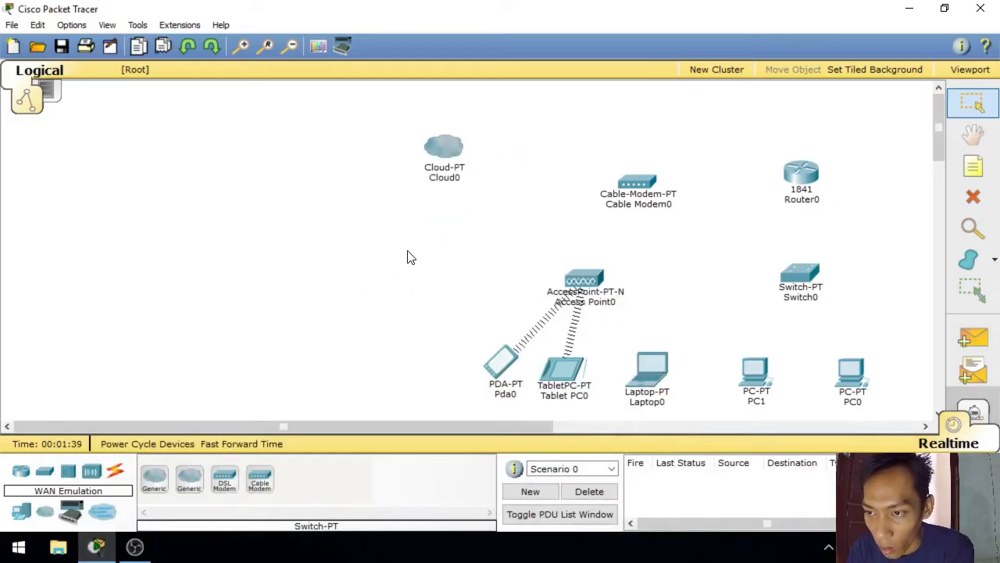
click(21, 471)
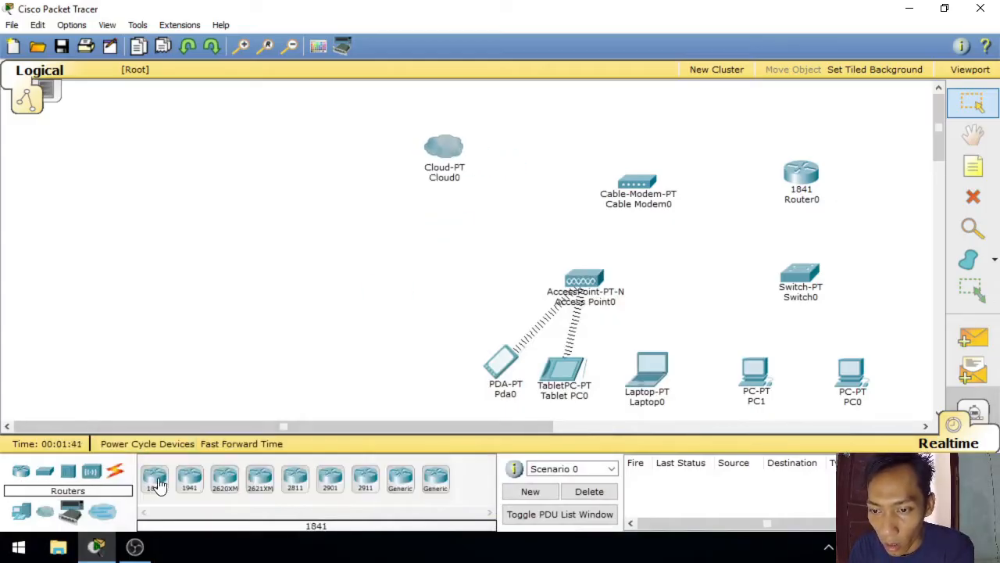
drag(156, 488, 210, 215)
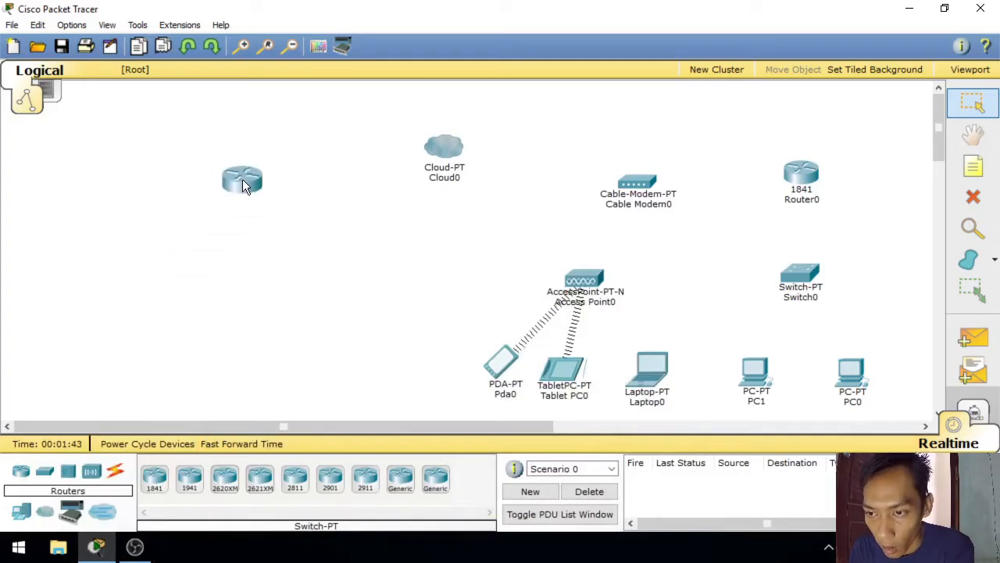
click(242, 179)
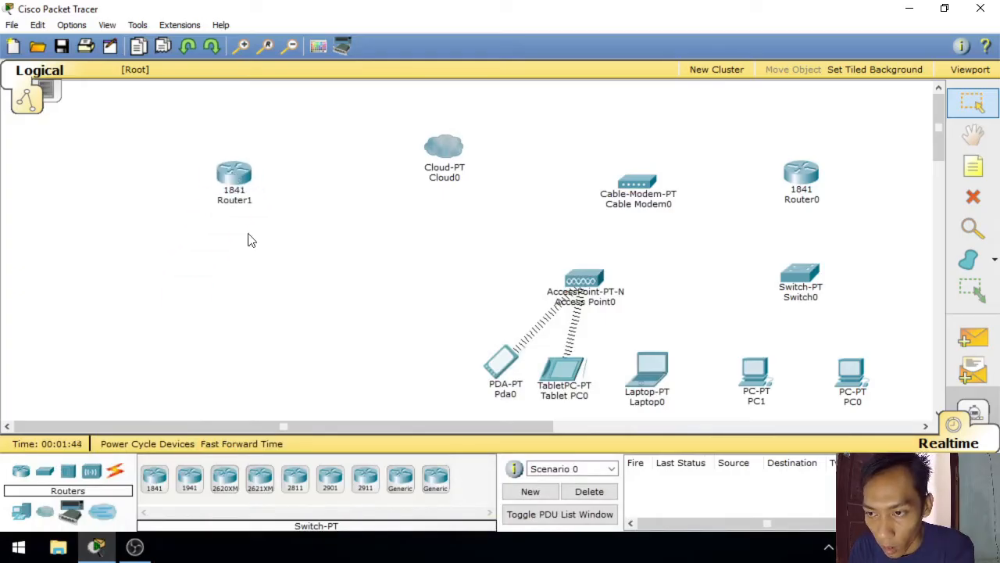
Step: Place a 2950-24 switch directly below the second 1841 router
click(45, 475)
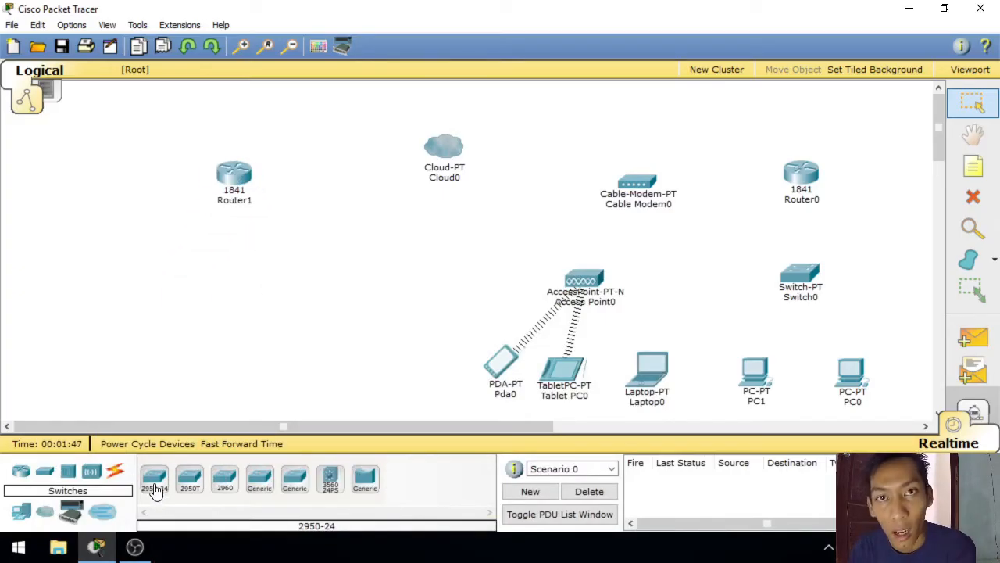
drag(153, 492, 247, 299)
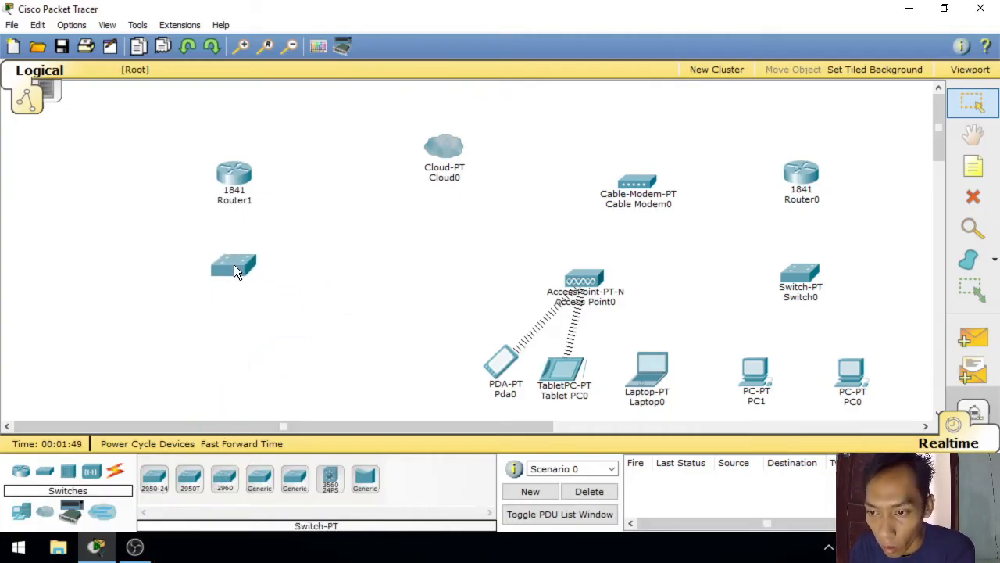
click(234, 268)
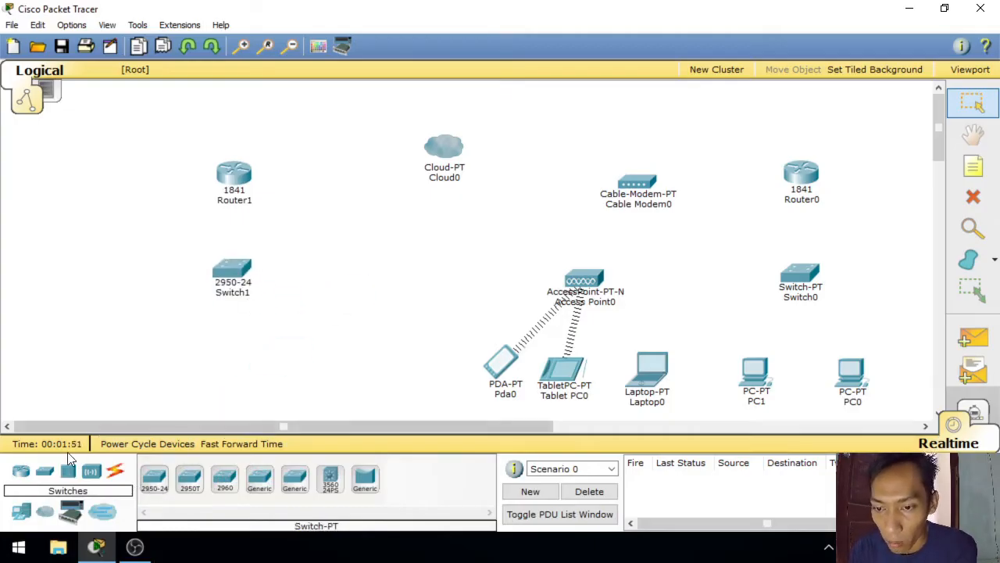
Step: Place four generic Server-PT devices in a row below the 2950-24 switch
click(22, 511)
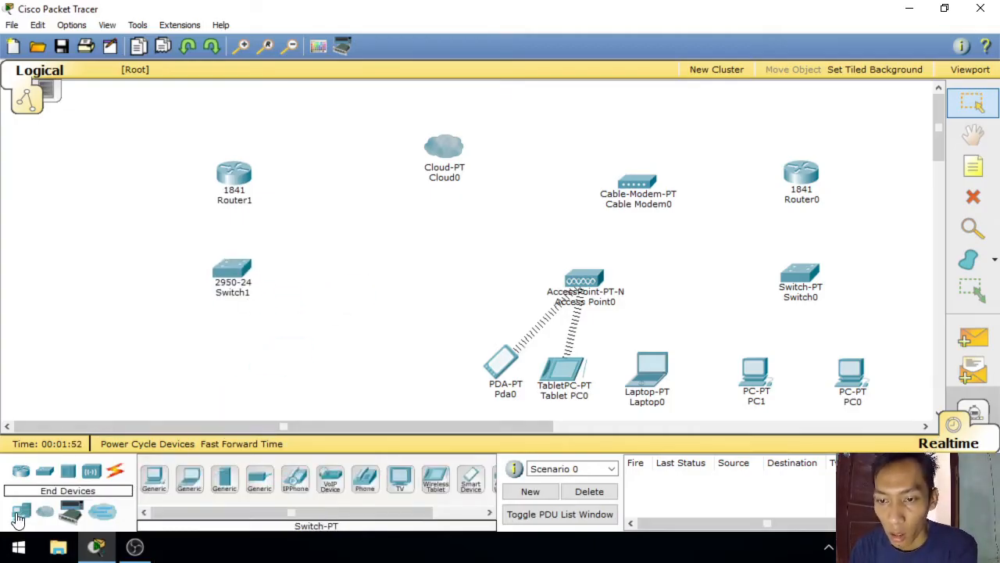
click(224, 485)
click(87, 363)
click(224, 480)
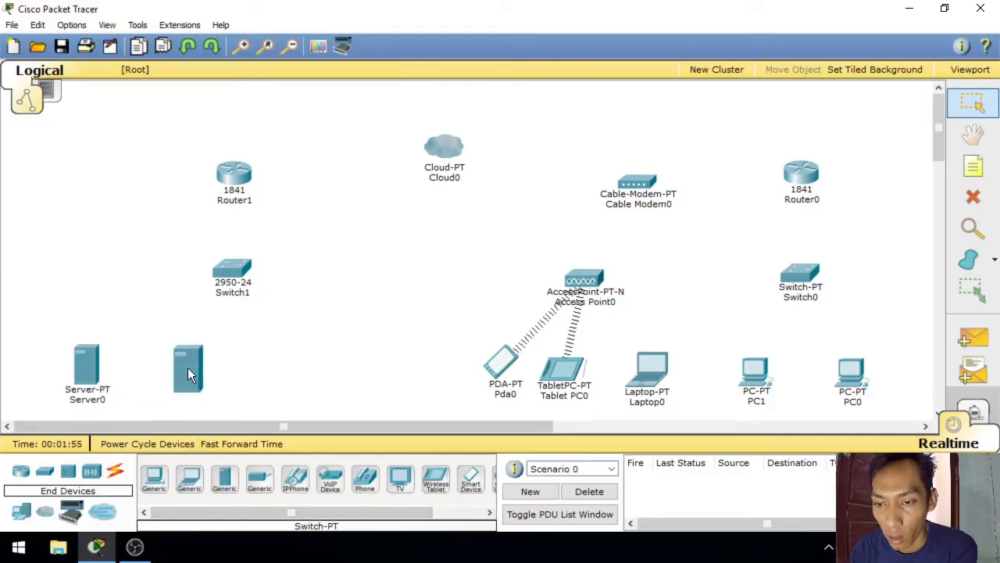
click(187, 367)
click(233, 479)
click(266, 367)
click(260, 478)
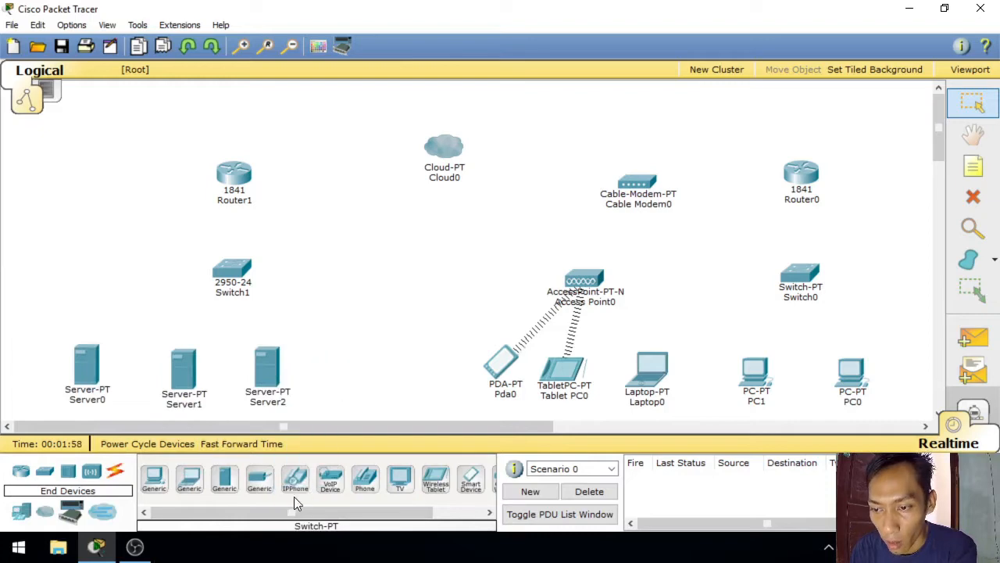
click(225, 480)
click(352, 363)
Step: Rename the rightmost of the four servers to DNS
click(356, 401)
double_click(372, 402)
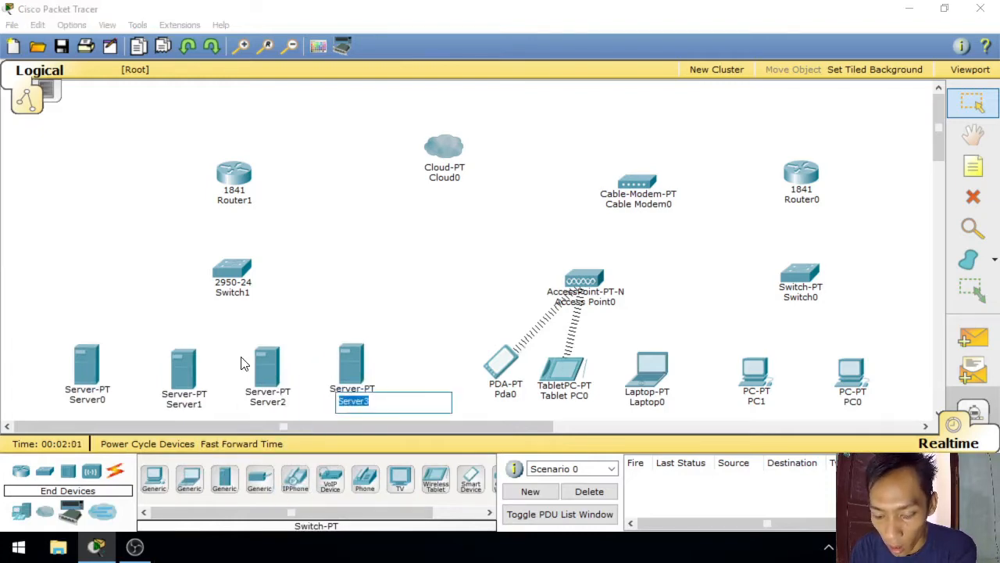
text(DNS)
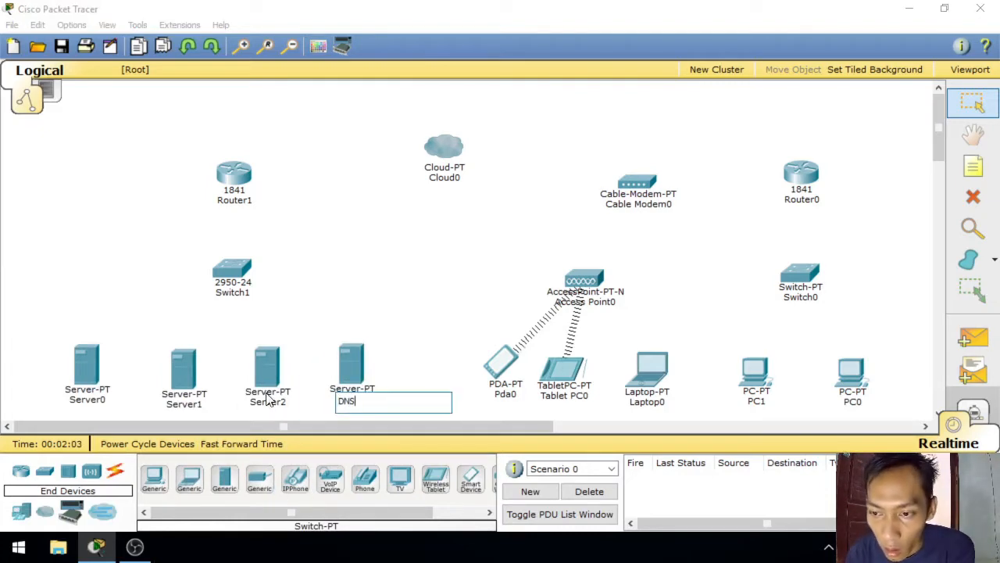
click(266, 395)
click(725, 91)
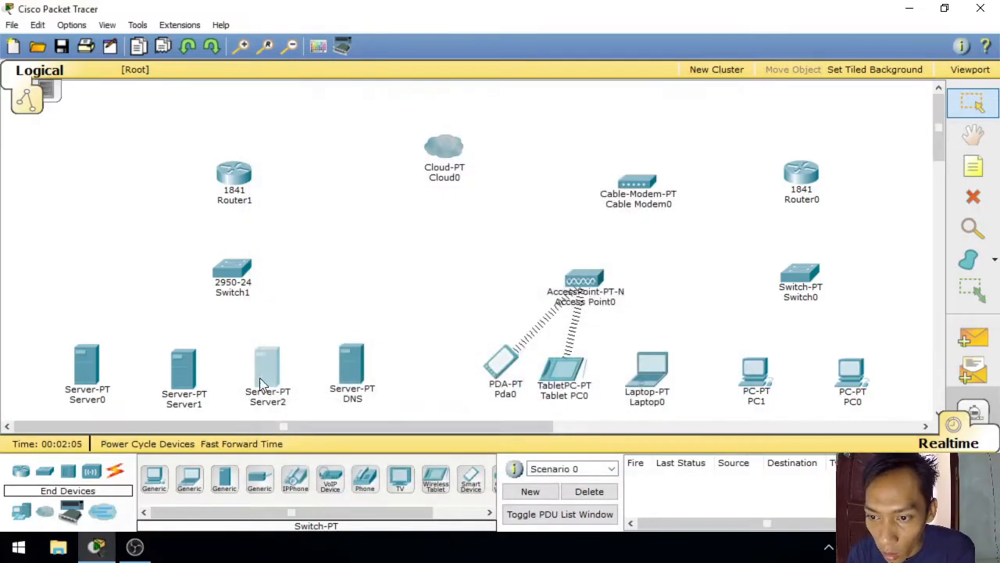
Step: Rename Server2 to WEB and Server1 to MAIL
click(283, 402)
double_click(273, 403)
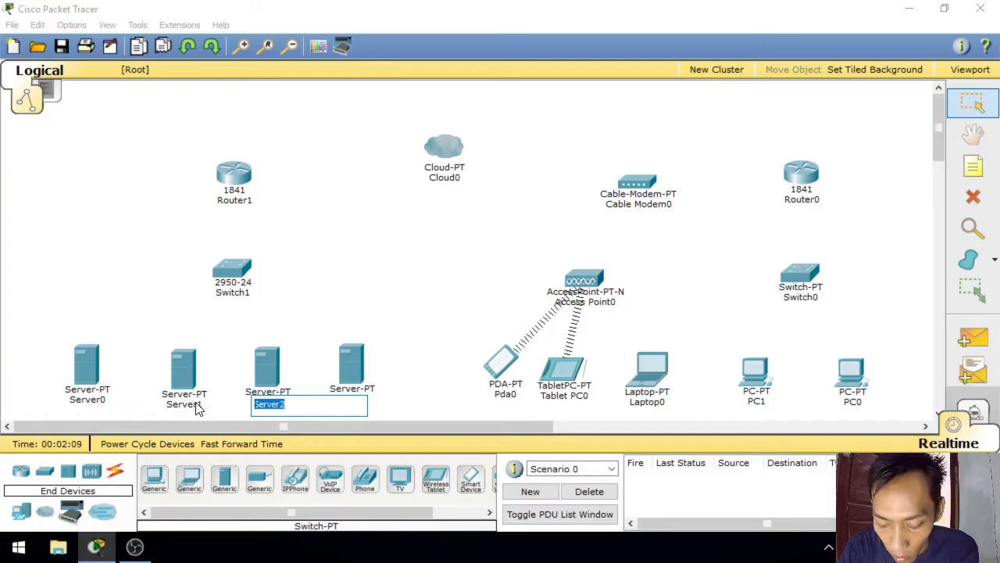
text(WEB)
click(187, 404)
drag(201, 406, 52, 404)
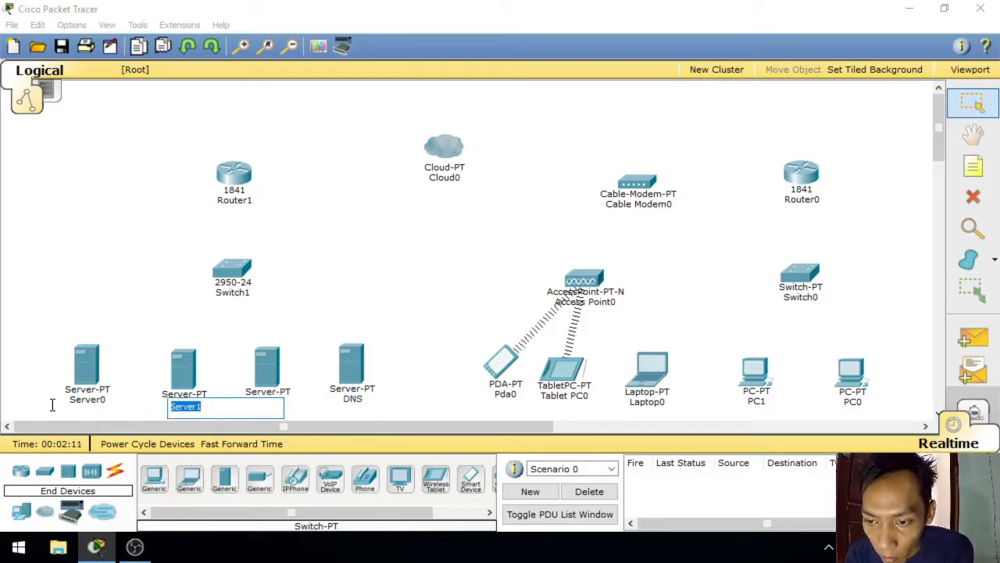
text(MAIL)
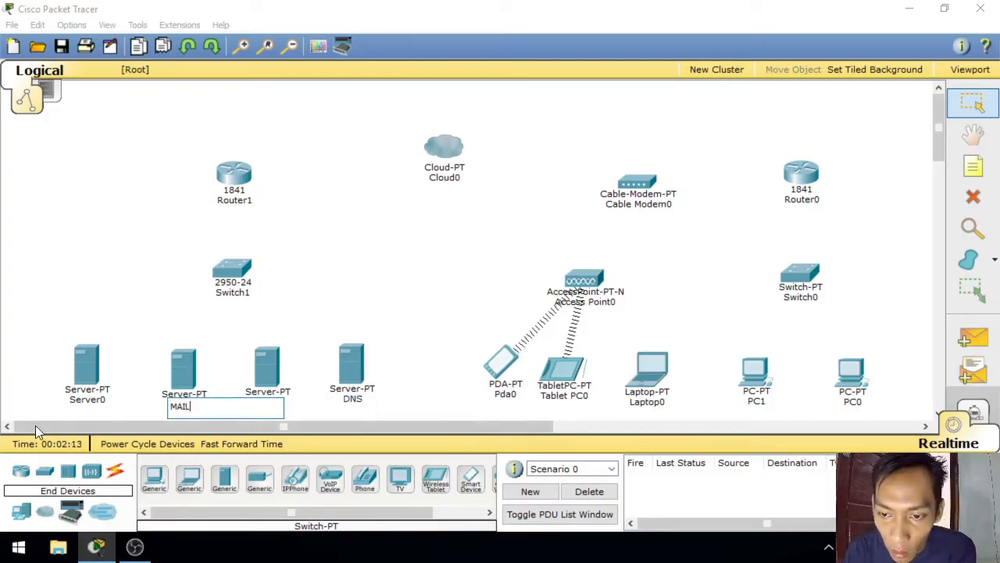
click(94, 391)
click(731, 90)
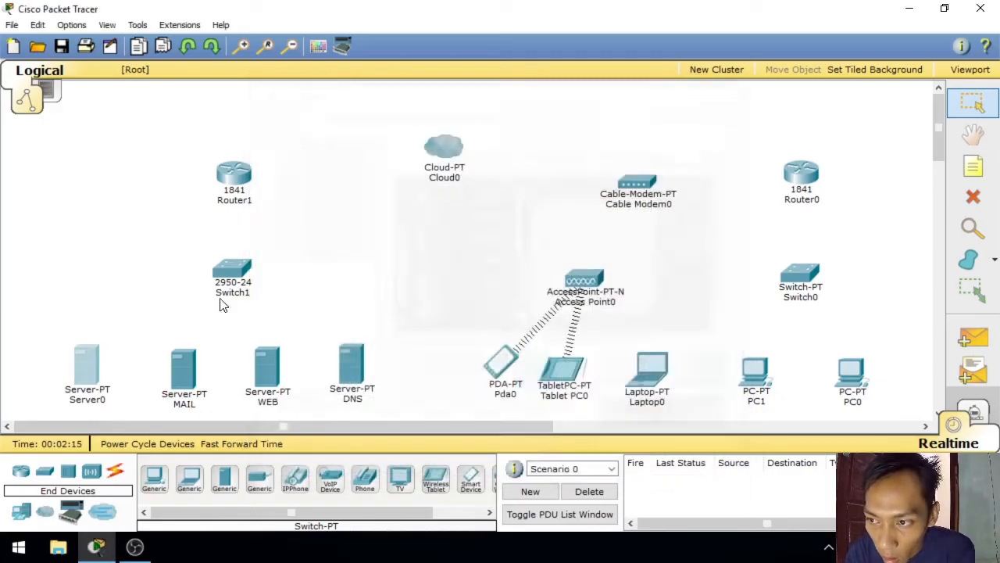
Step: Rename the leftmost server to DHCP
click(87, 400)
drag(113, 401, 20, 401)
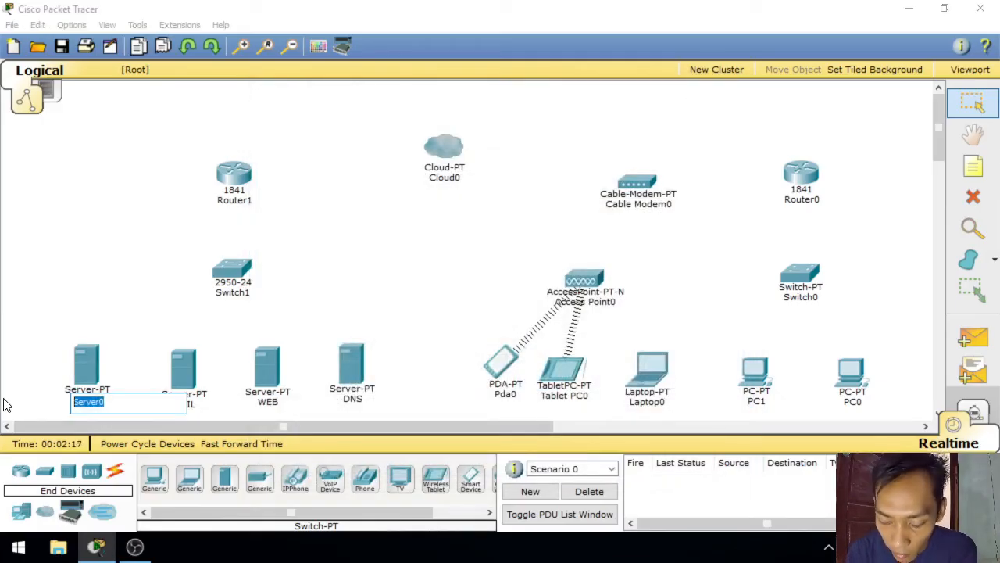
text(DHCP0)
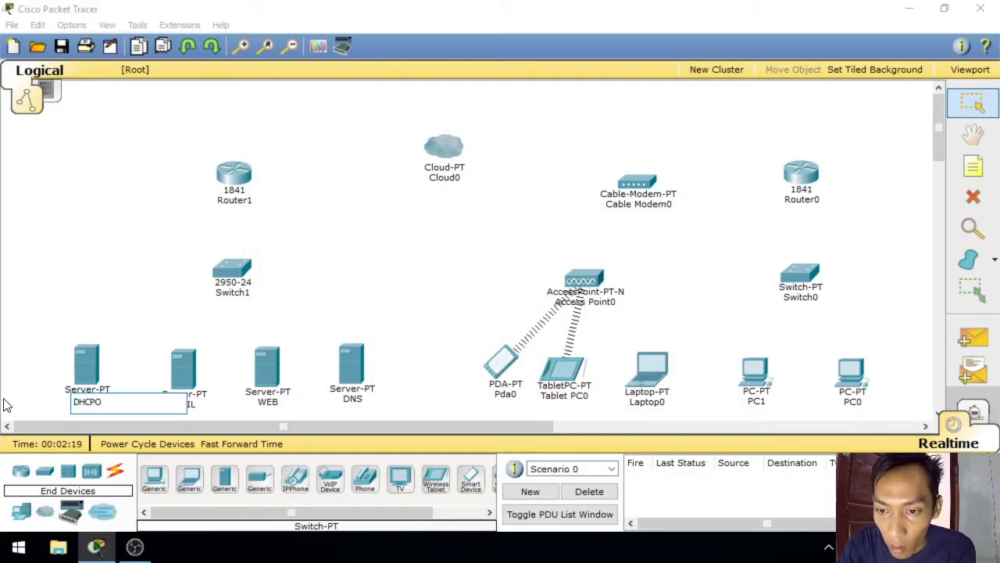
text(PO)
key(BackSpace)
key(Return)
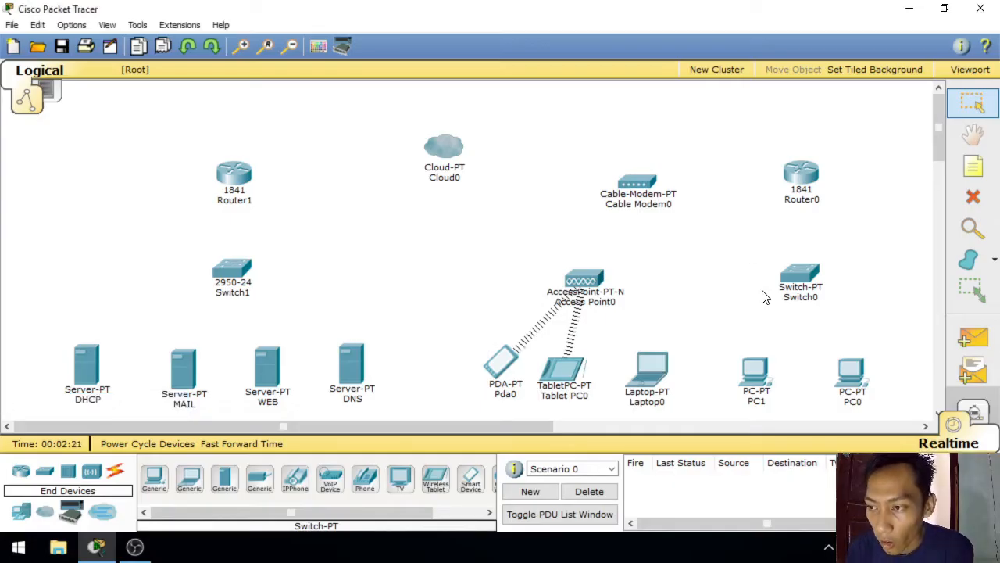
Step: Connect PC1's FastEthernet0 port to Switch0's FastEthernet0/1 port with a copper straight-through cable
click(115, 470)
click(224, 478)
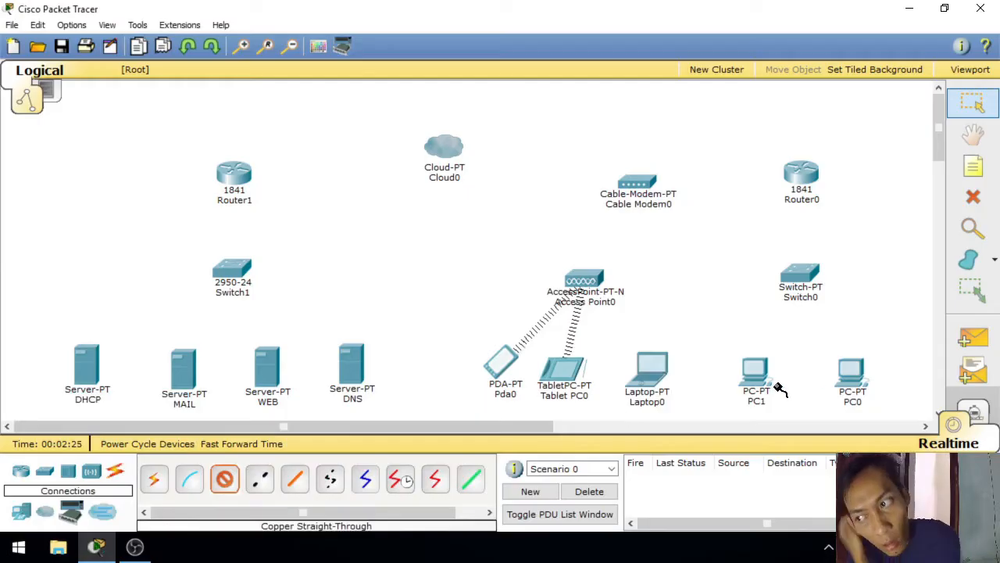
click(752, 375)
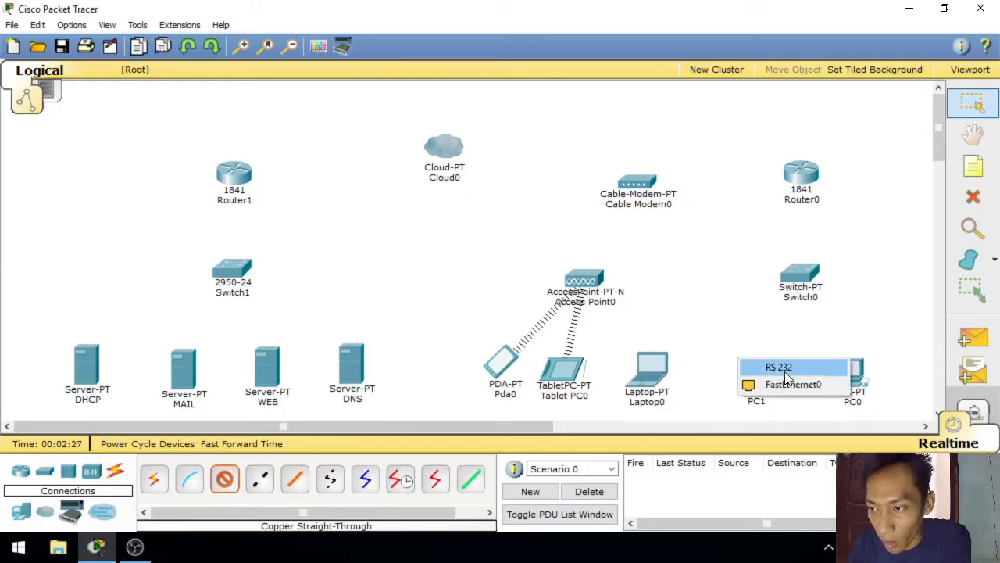
click(789, 385)
click(793, 280)
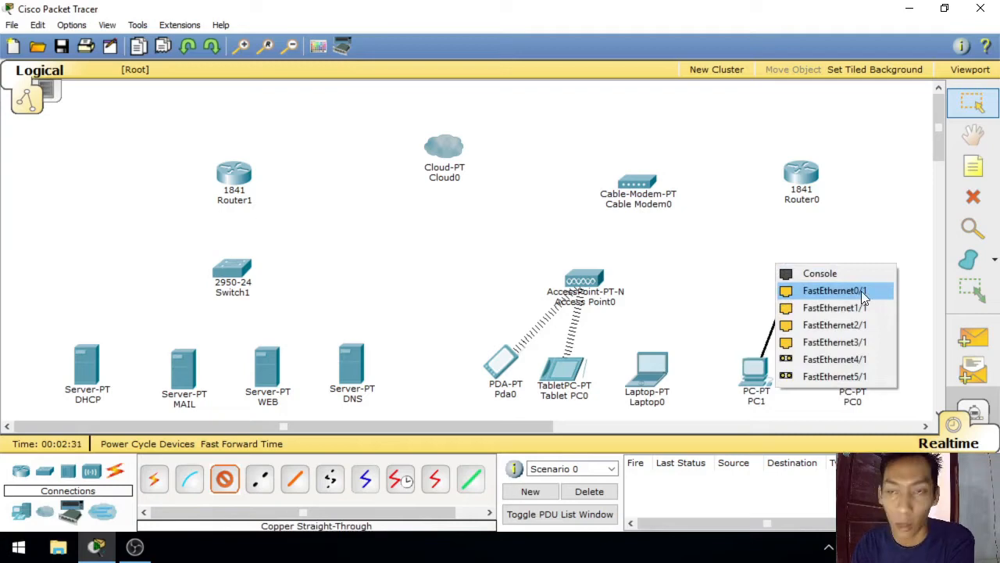
click(835, 290)
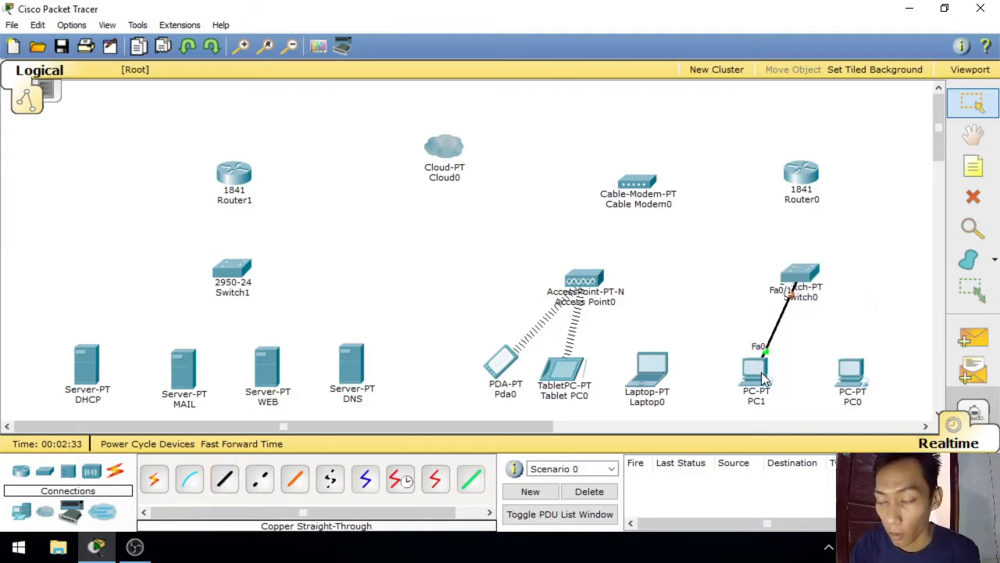
Step: Move PC1 away from its place below Switch0 and back, checking the Always Show Port Labels preference in between
drag(764, 379, 694, 240)
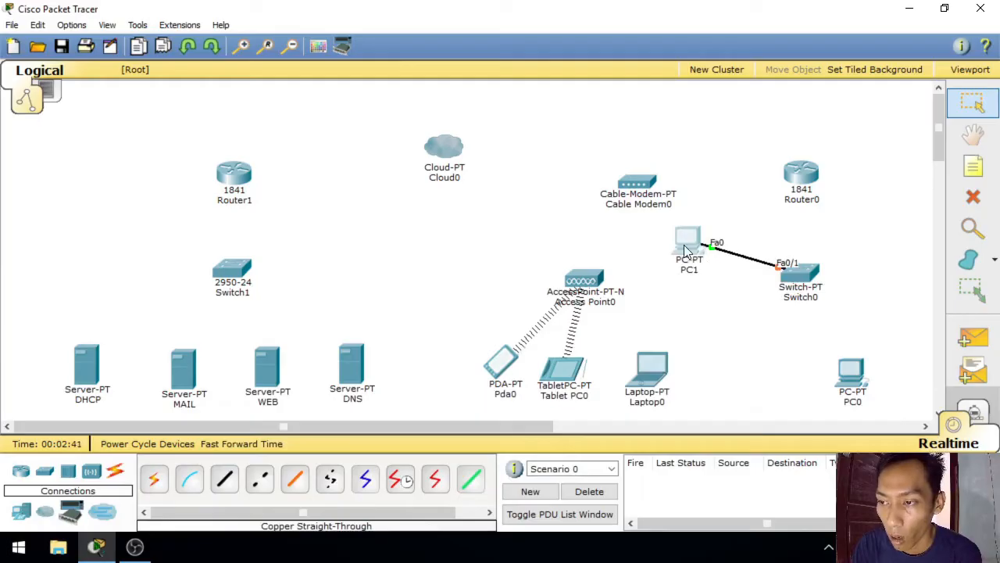
drag(684, 250, 695, 267)
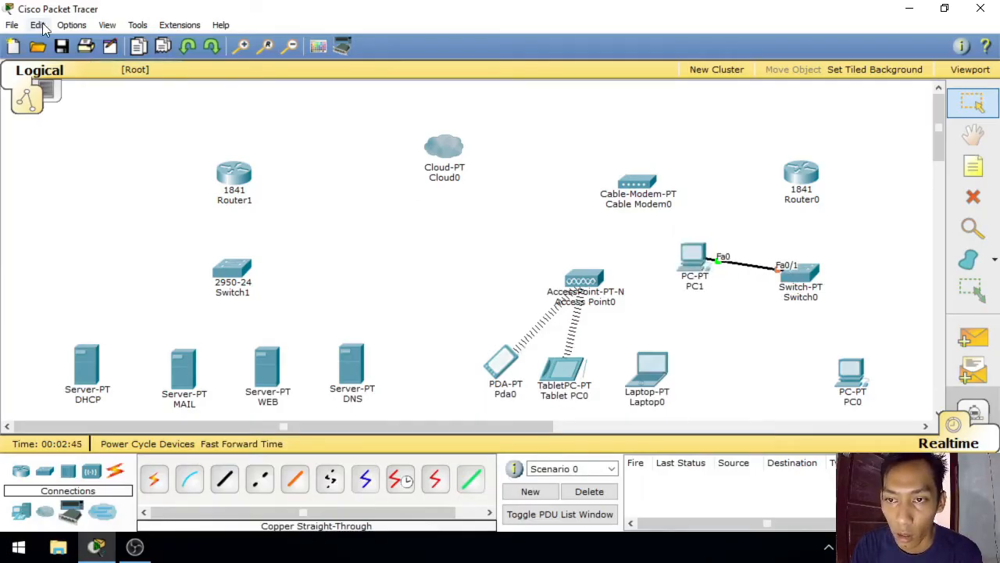
click(71, 25)
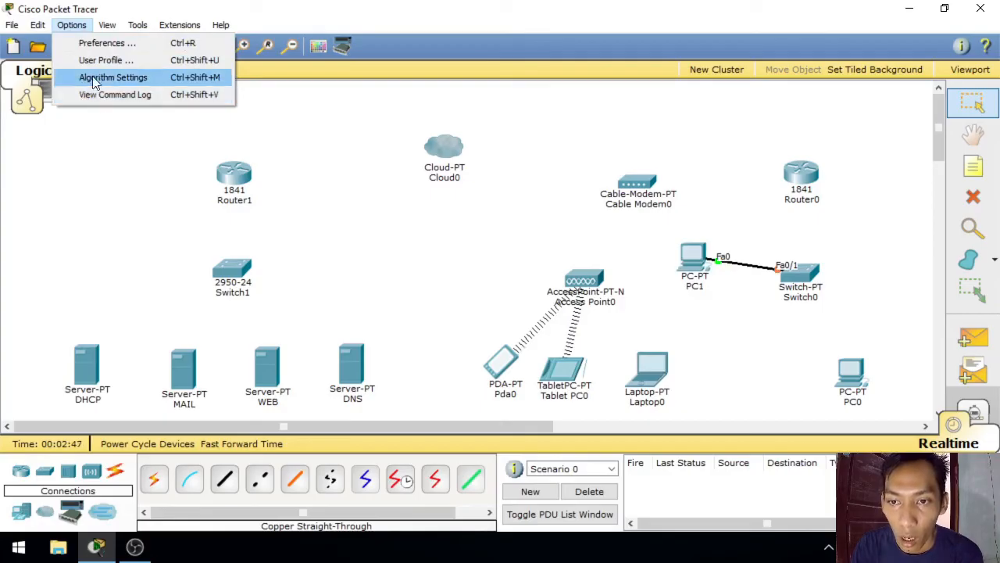
click(100, 45)
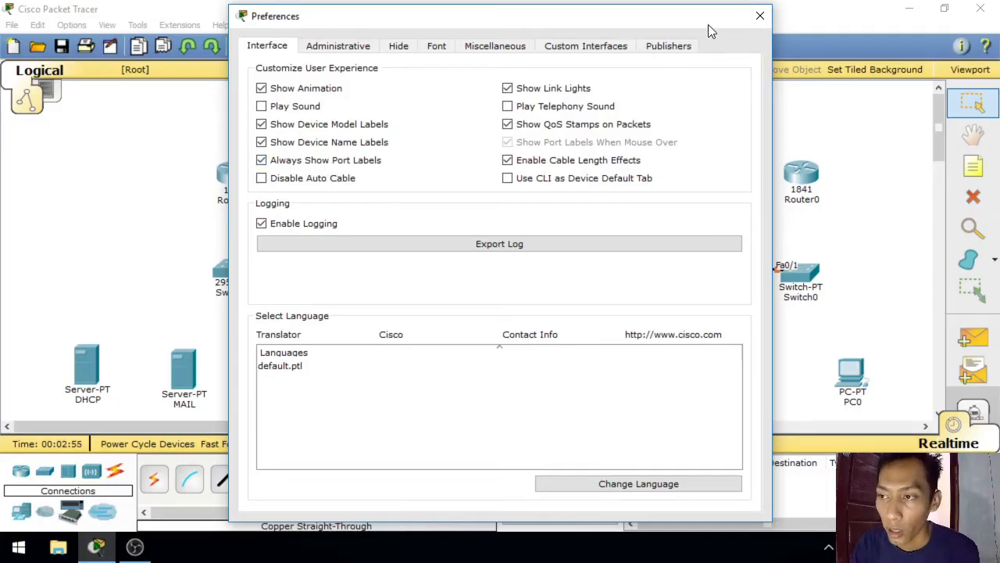
click(760, 15)
drag(692, 262, 763, 376)
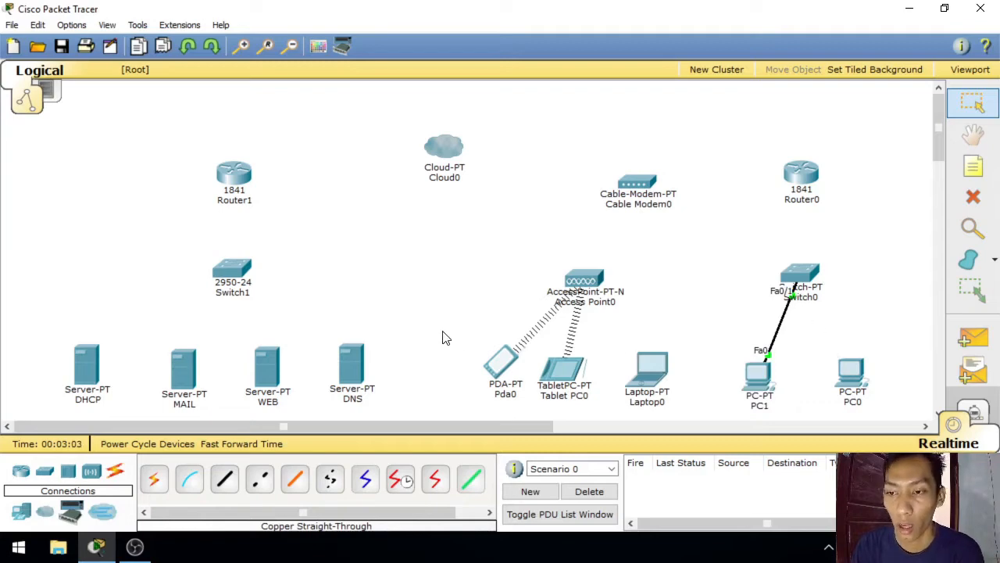
Step: Connect PC0's FastEthernet0 port to Switch0's FastEthernet1/1 port with a copper straight-through cable
click(225, 479)
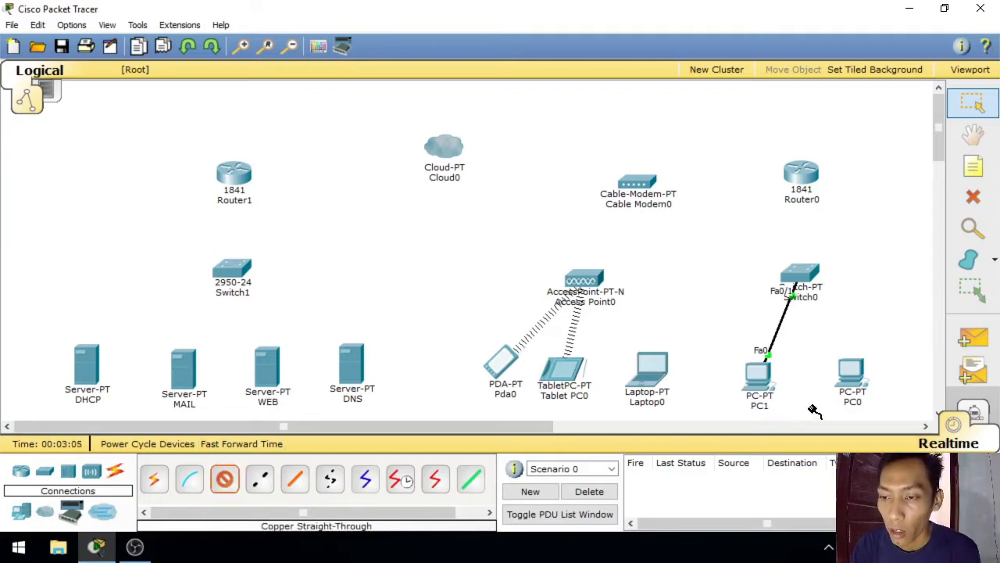
click(840, 393)
click(837, 391)
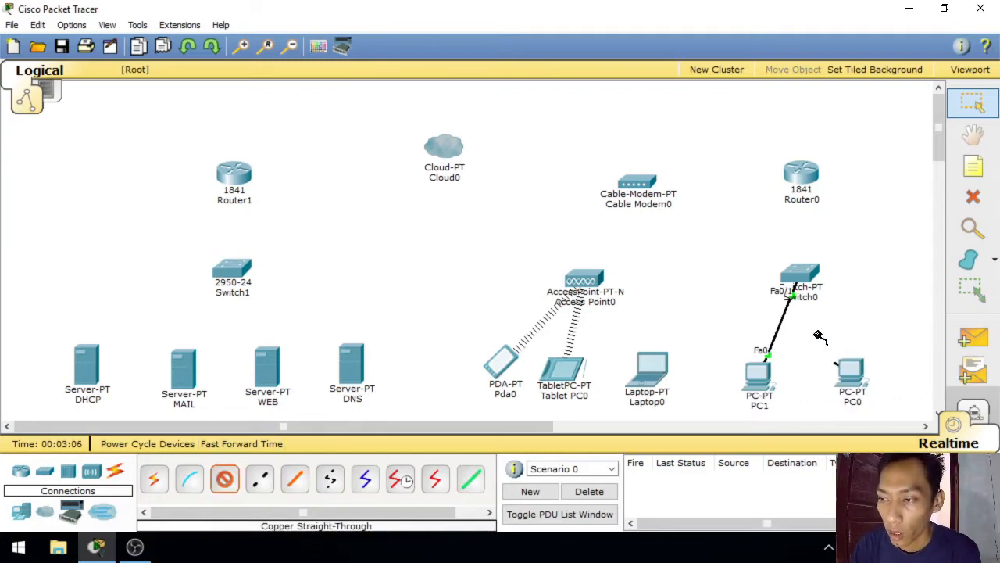
click(798, 278)
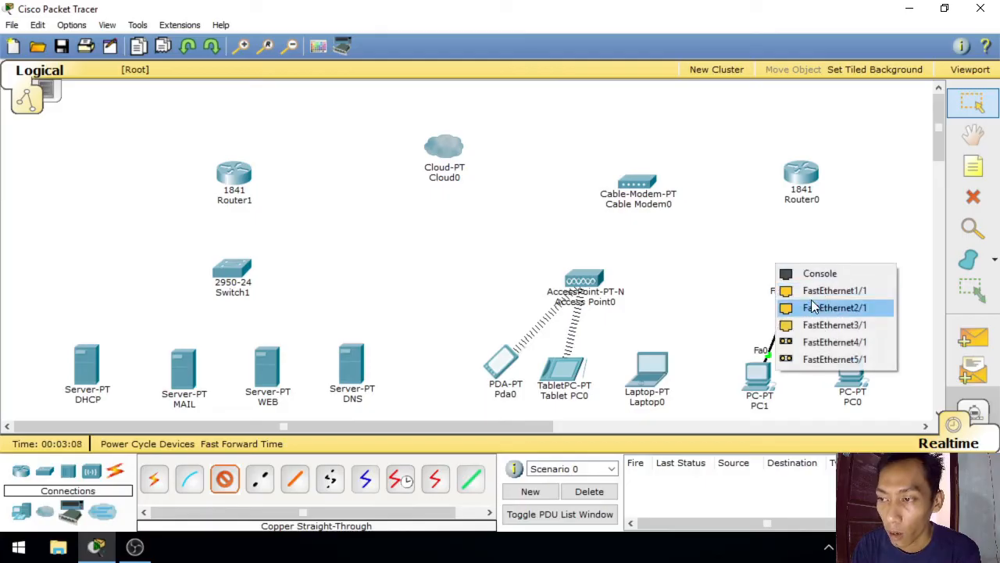
click(859, 293)
Step: Connect Switch0's FastEthernet2/1 port to Access Point0's Port 0 with a copper straight-through cable
click(225, 479)
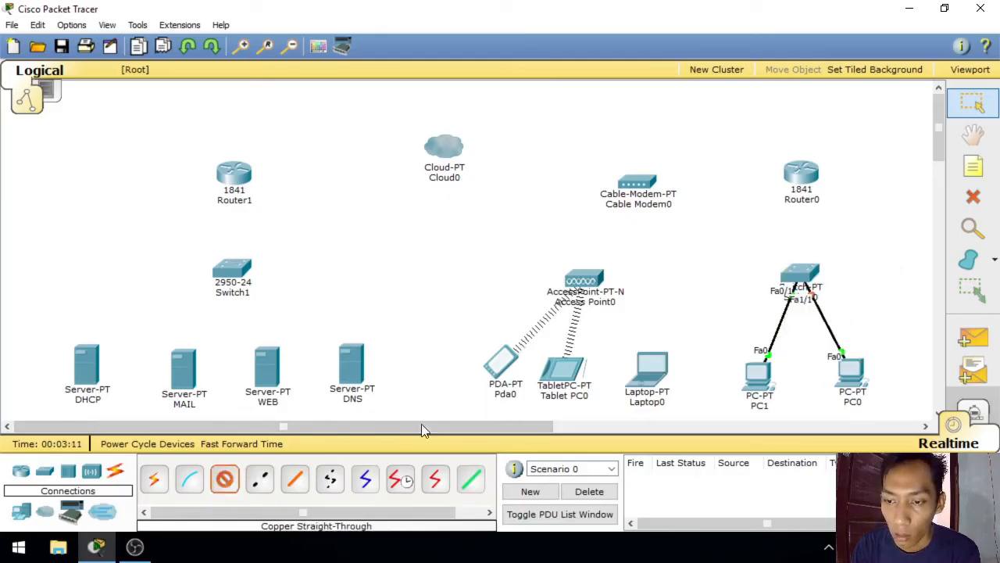
click(805, 279)
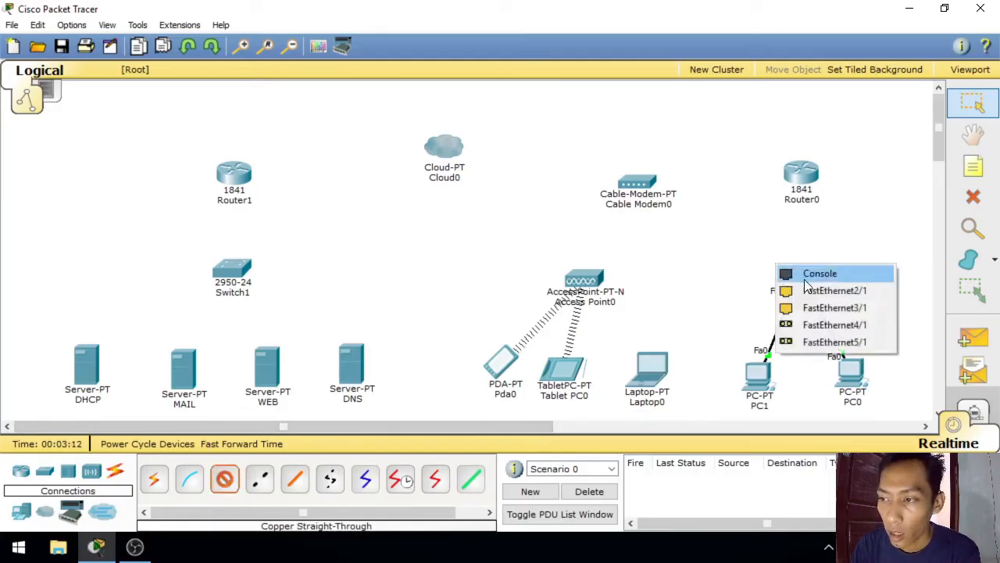
click(853, 292)
click(585, 283)
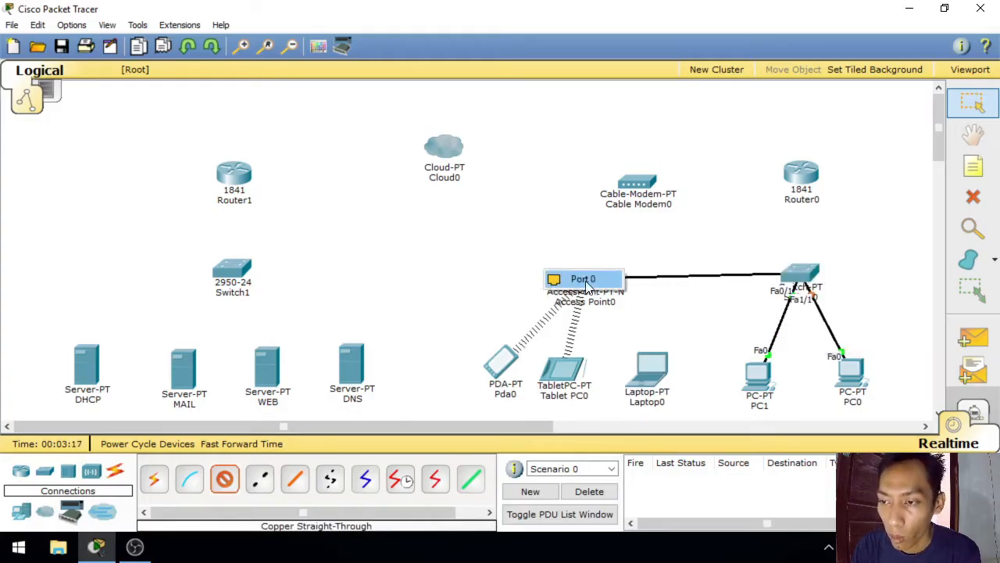
click(585, 282)
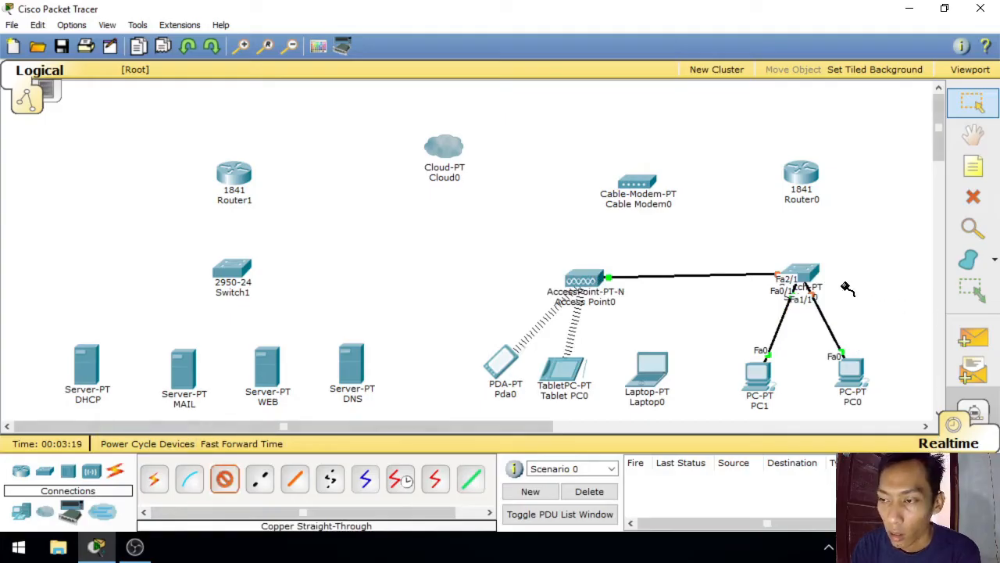
Step: Connect Switch0's FastEthernet3/1 port to Router0's FastEthernet0/0 port with a copper straight-through cable
click(797, 274)
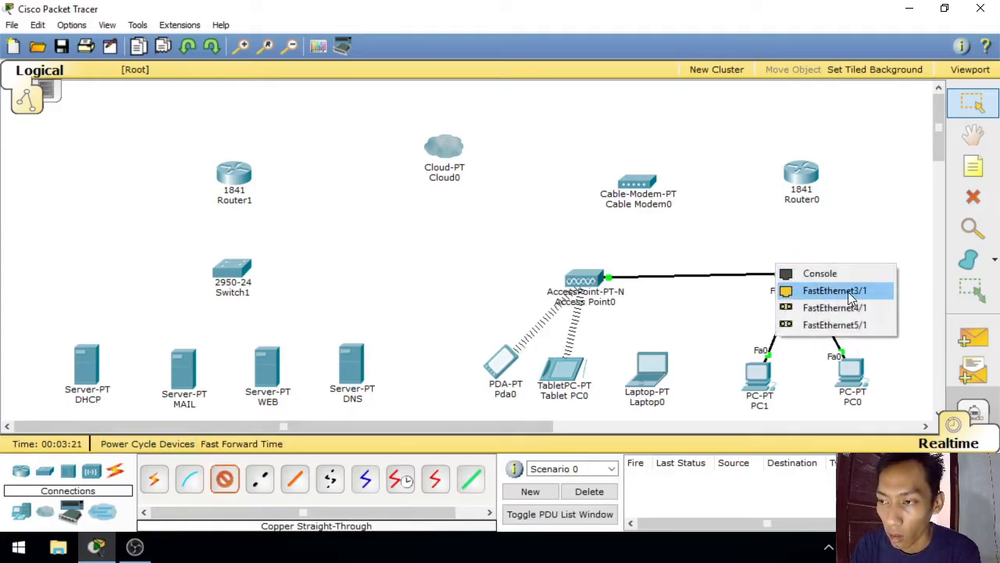
click(860, 290)
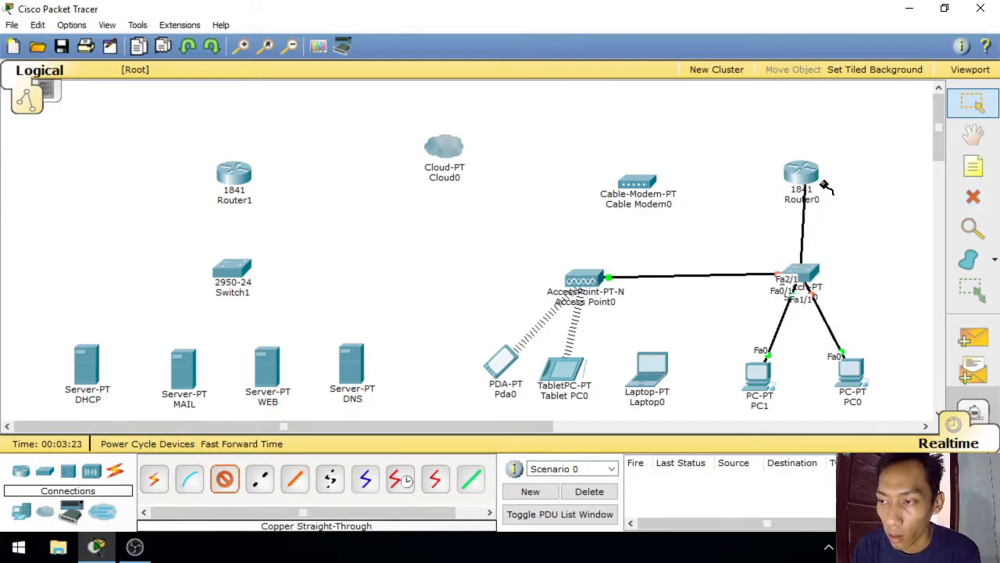
click(801, 172)
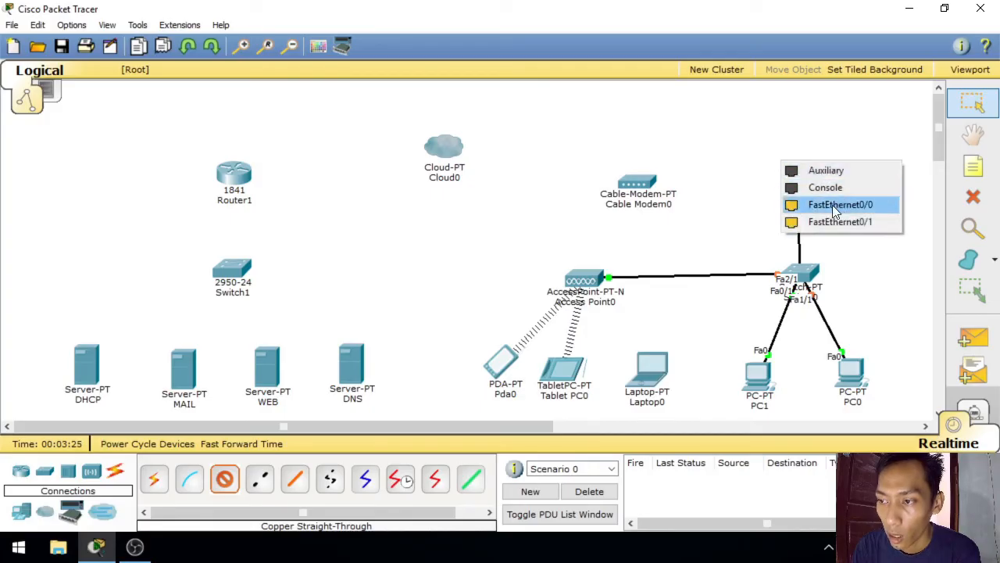
click(872, 205)
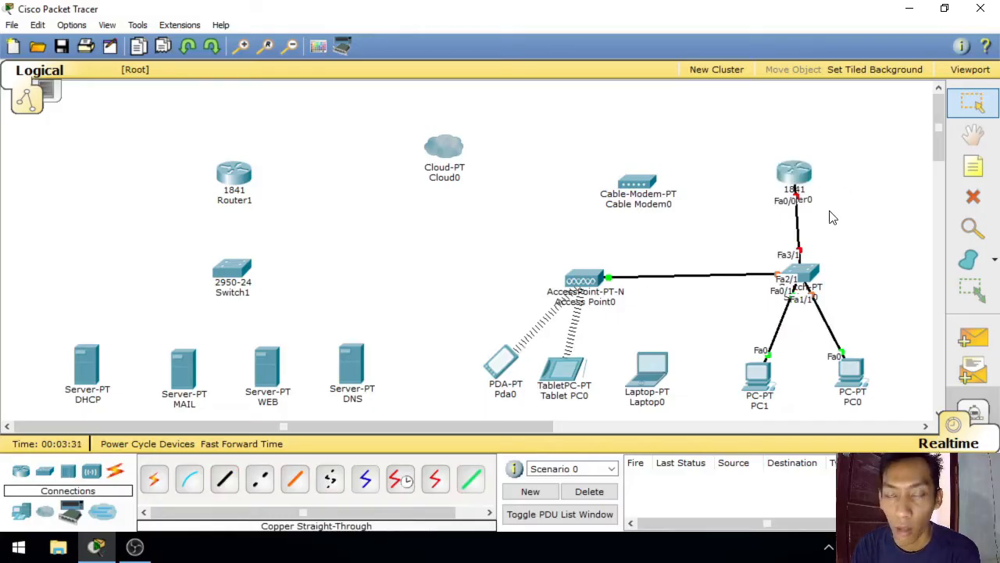
drag(899, 238, 884, 279)
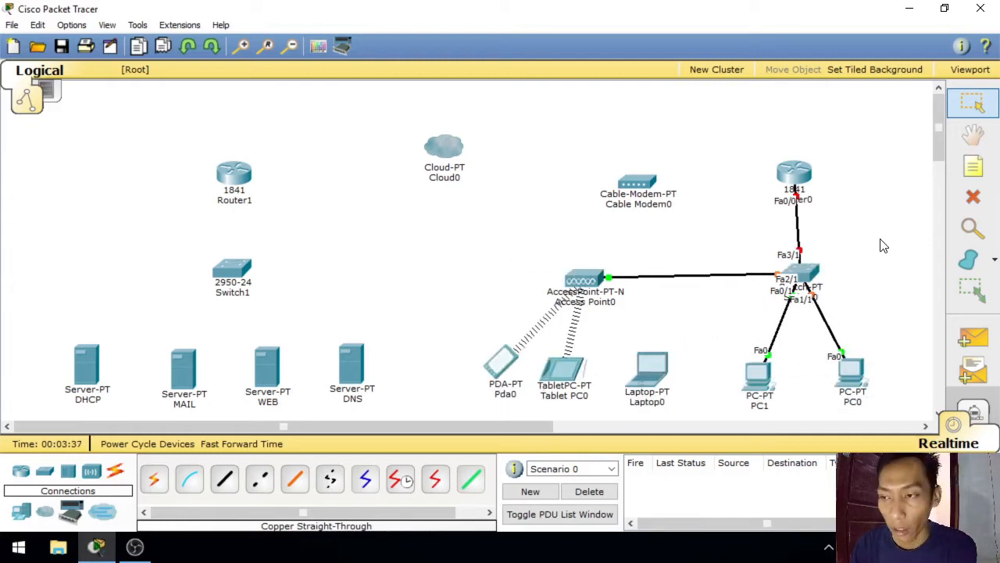
Step: Turn on the port status of Router0's FastEthernet0/0 interface
click(809, 180)
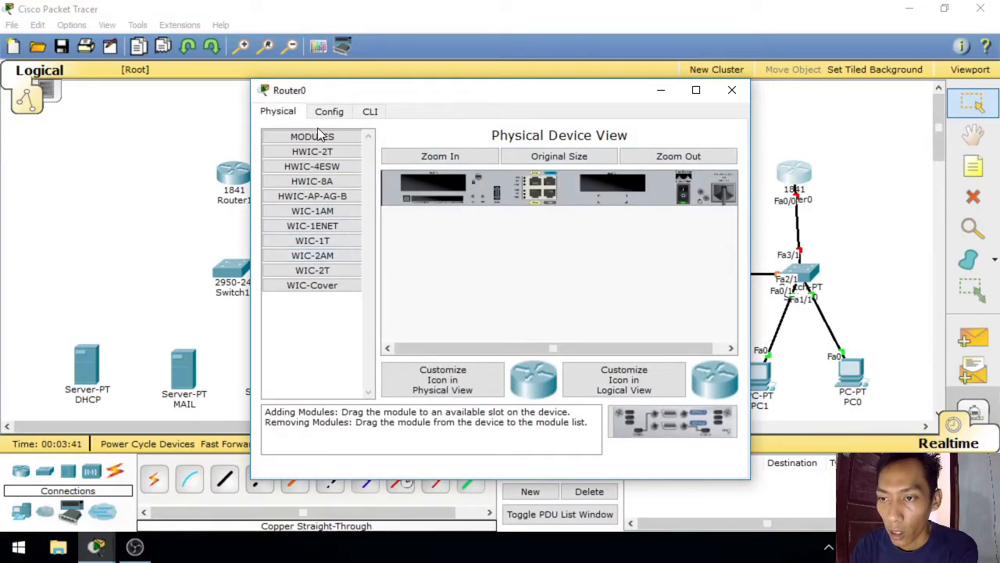
click(339, 115)
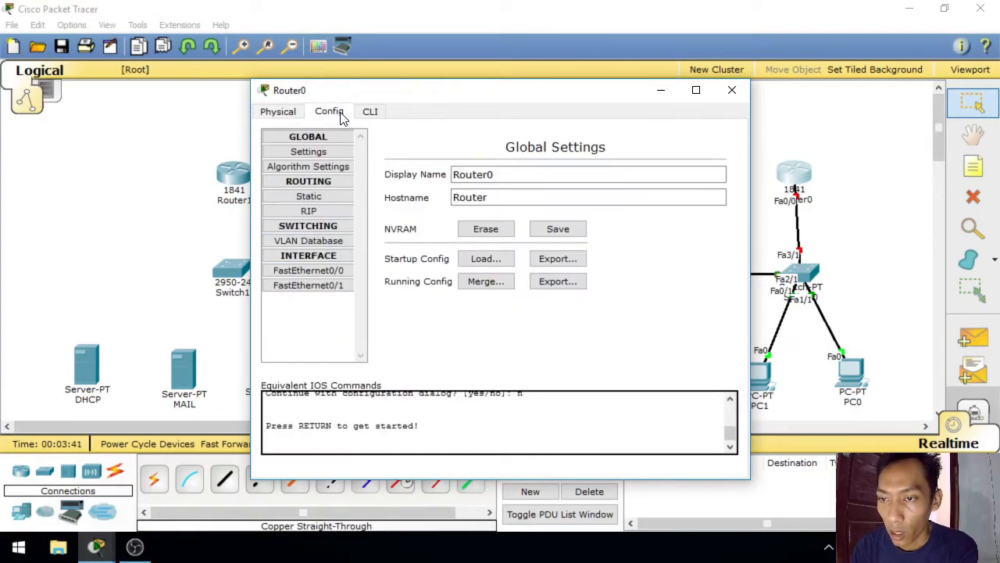
click(336, 273)
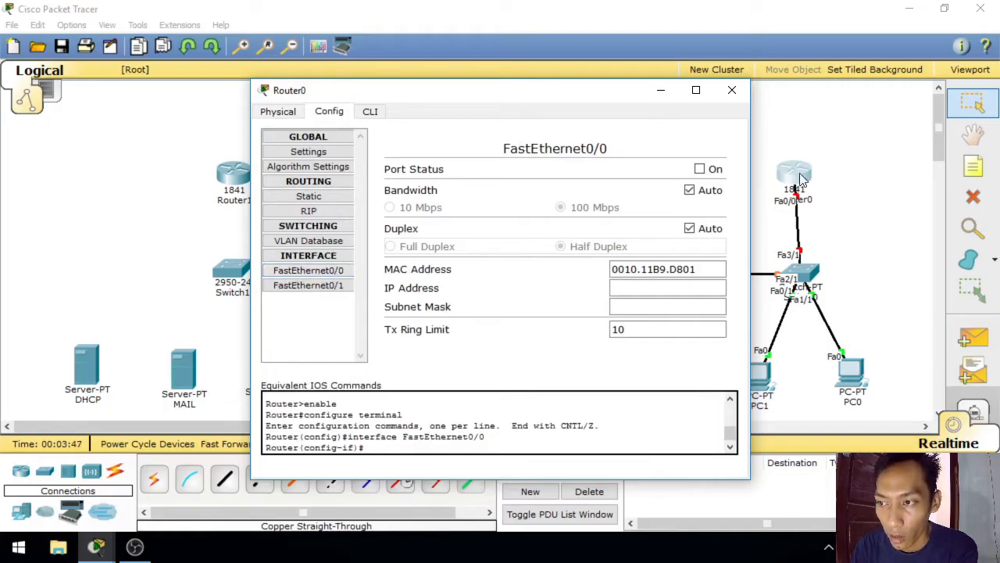
click(700, 171)
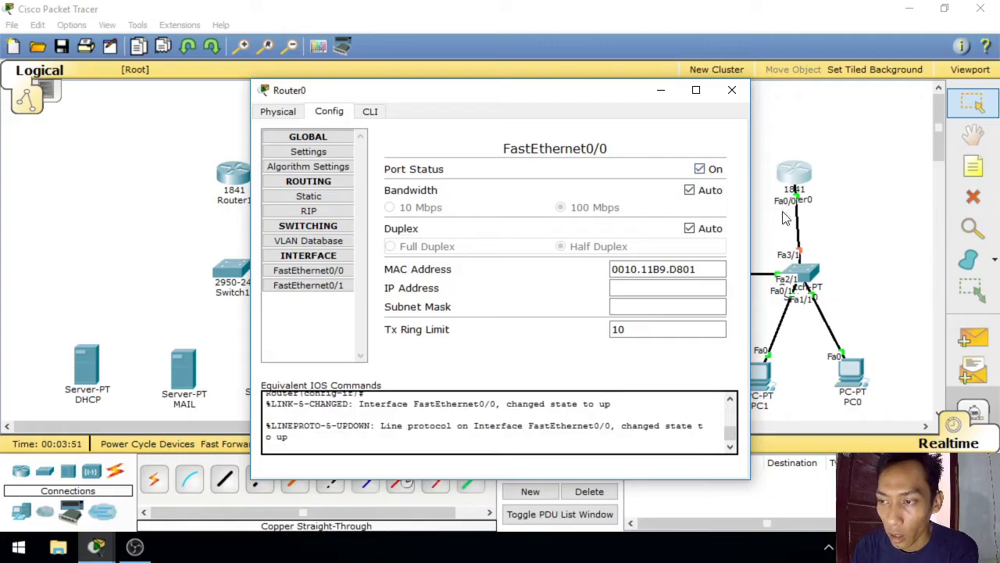
Step: Give Router0's FastEthernet0/0 interface the IP address 192.168.10.1 with subnet mask 255.255.255.0
click(622, 287)
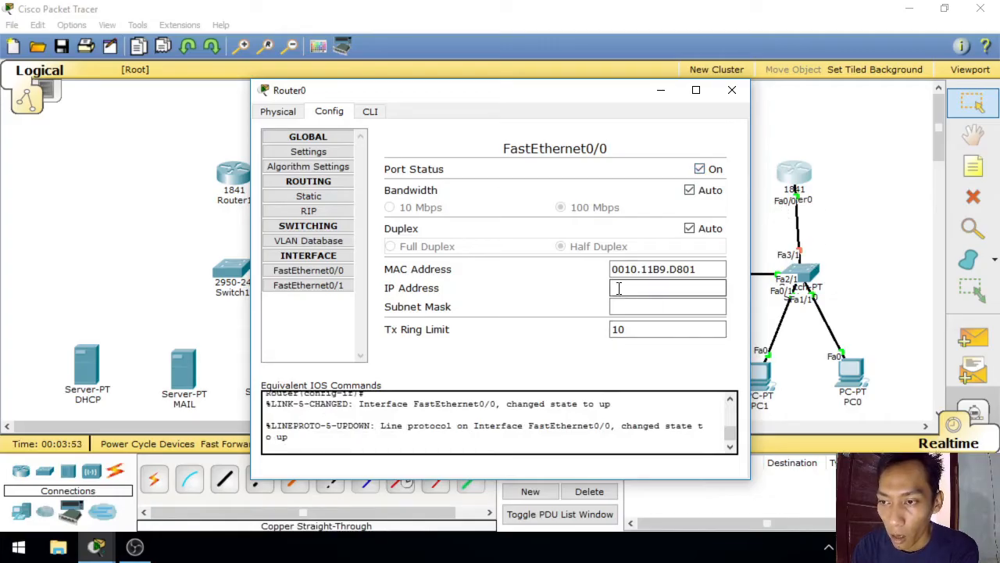
text(19)
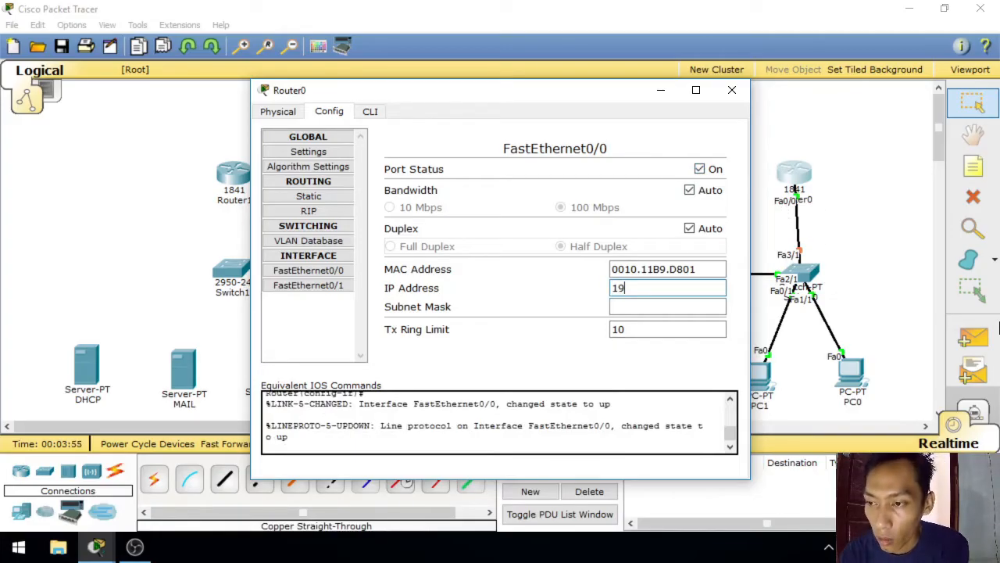
text(2.168.10.1)
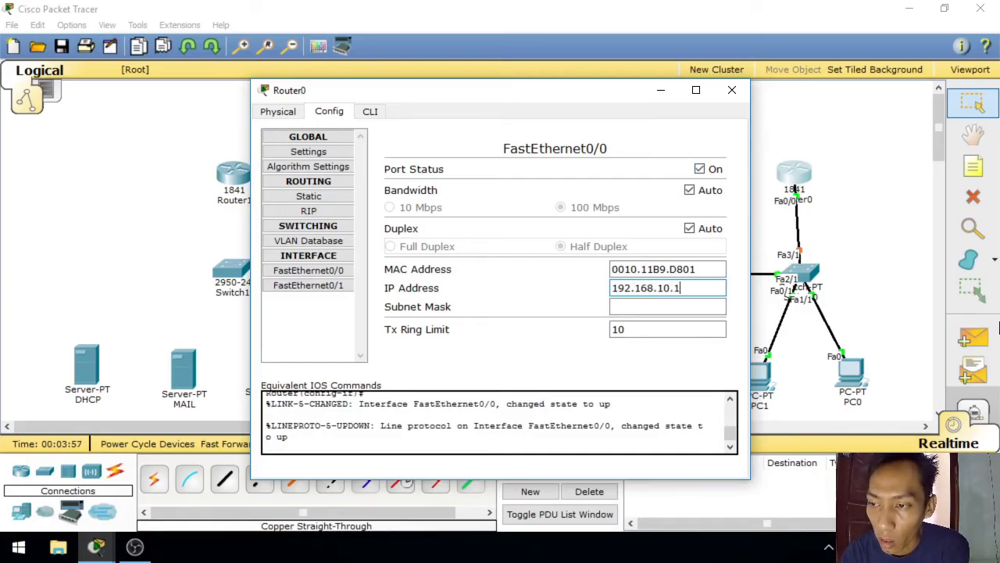
click(670, 306)
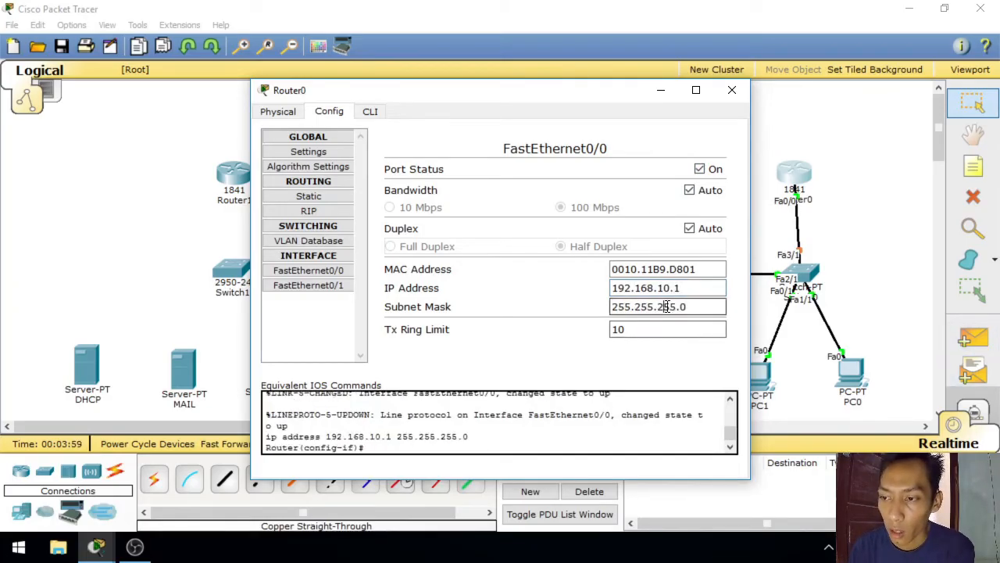
drag(692, 311, 653, 307)
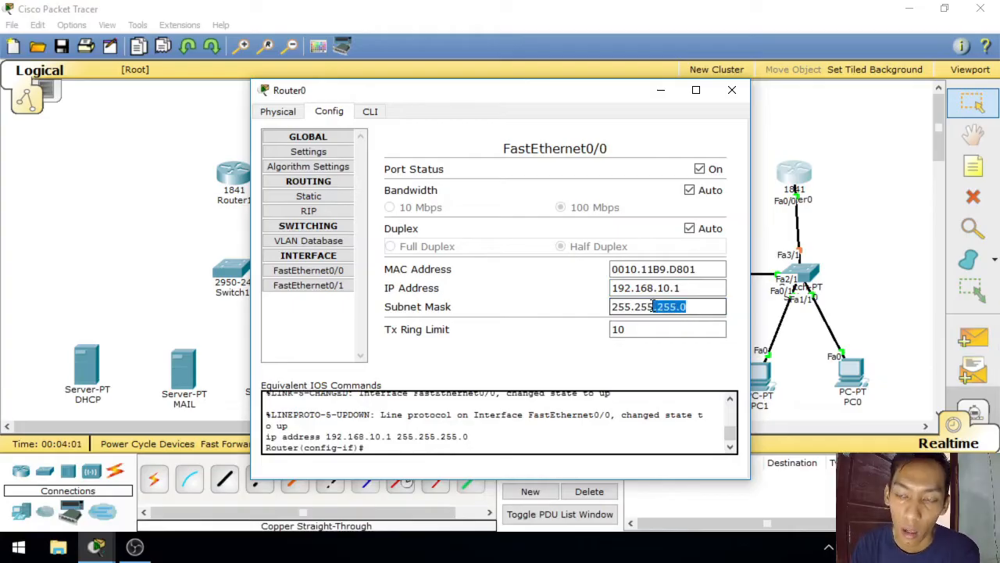
click(702, 304)
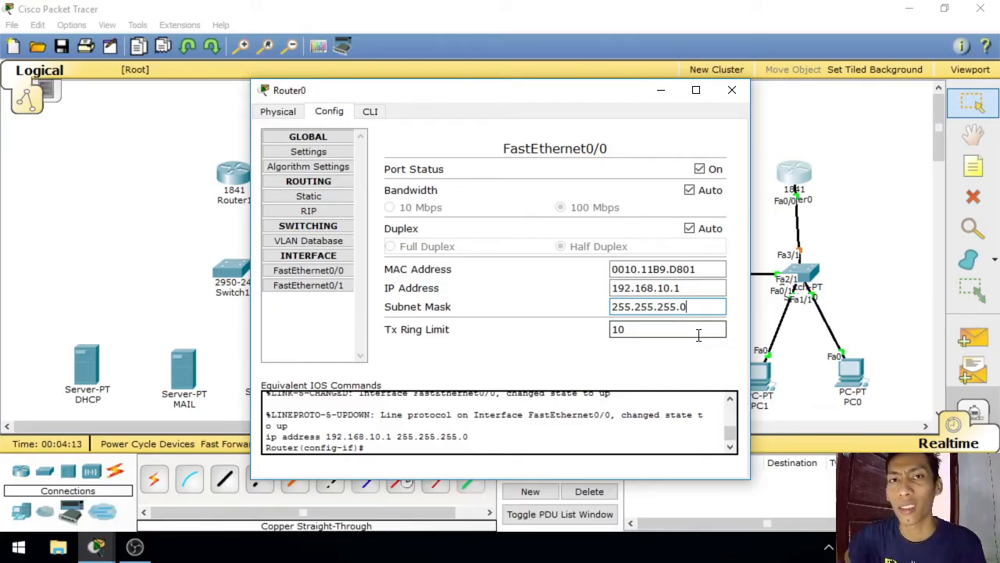
Step: Create a DHCP pool named USERS1 on Router0 with the command "ip dhcp pool USERS1"
click(371, 112)
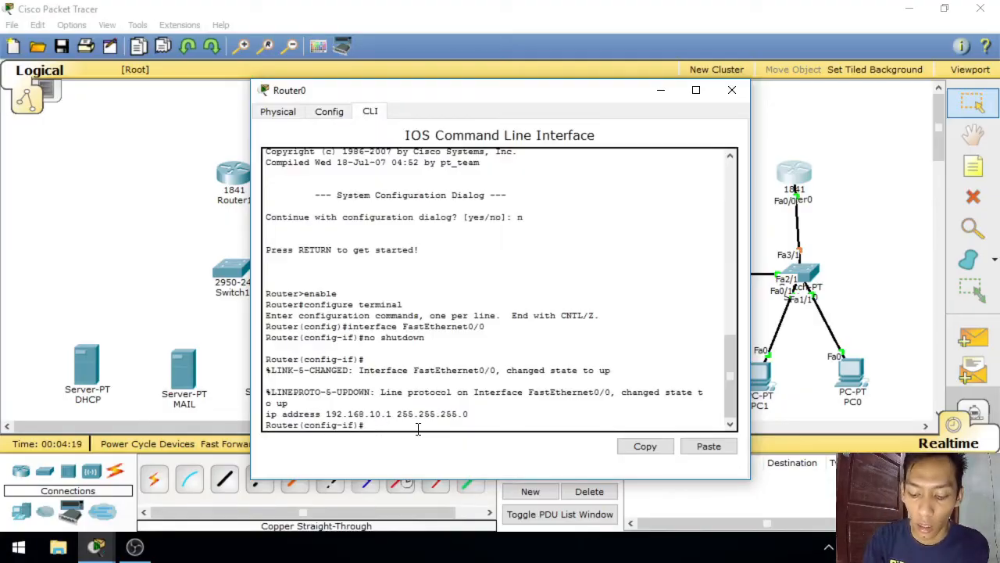
text(ip d)
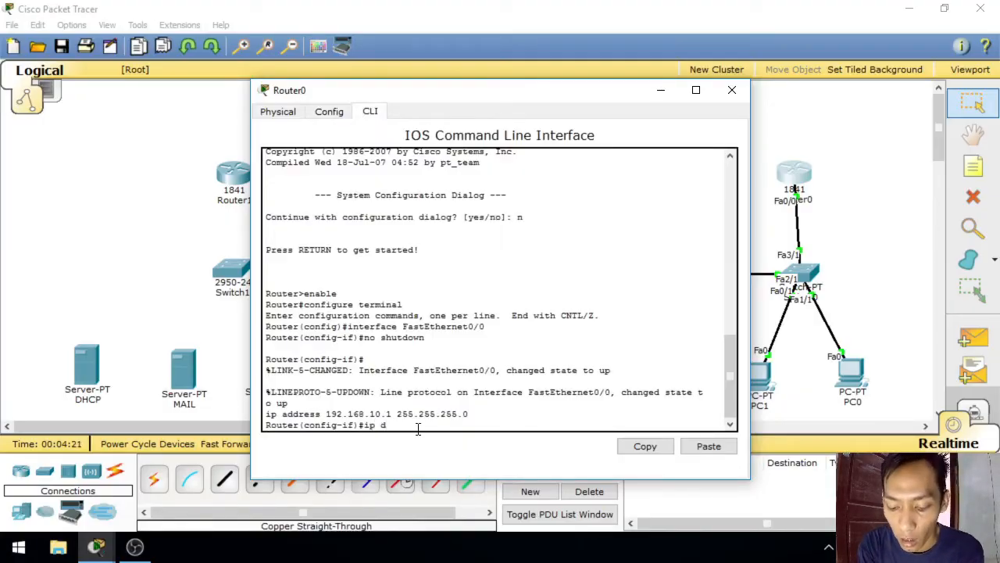
text(hcp)
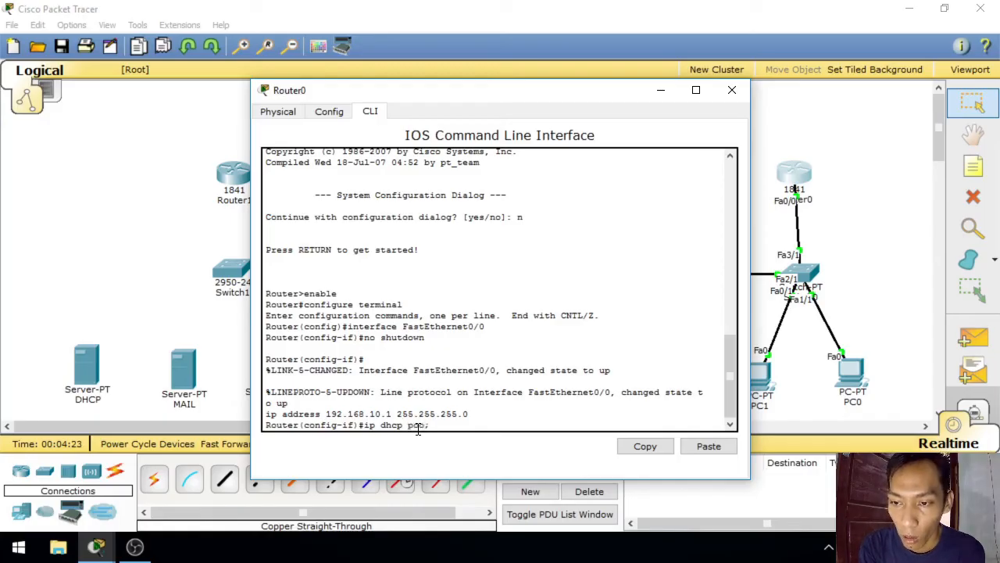
text( pool)
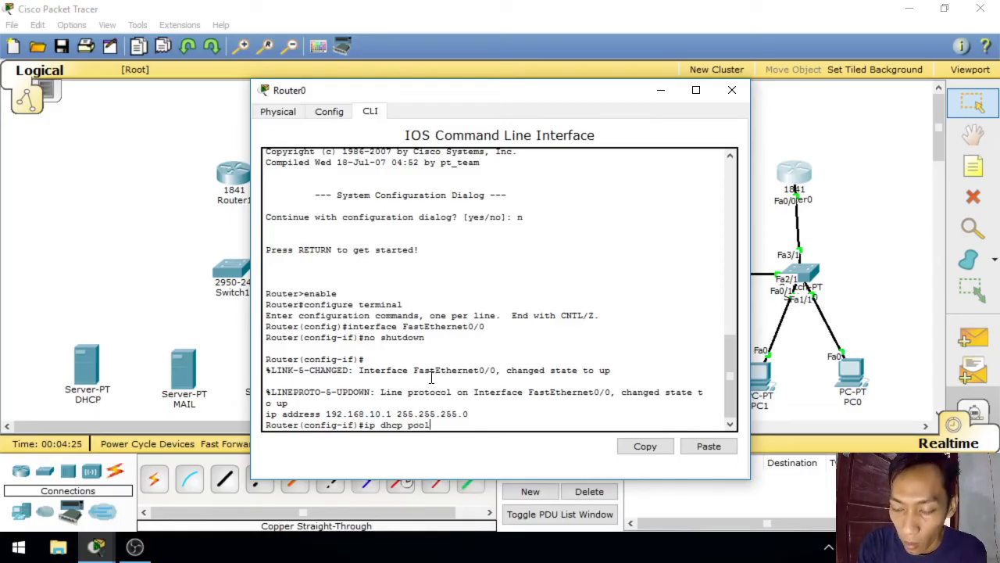
text( USERS1)
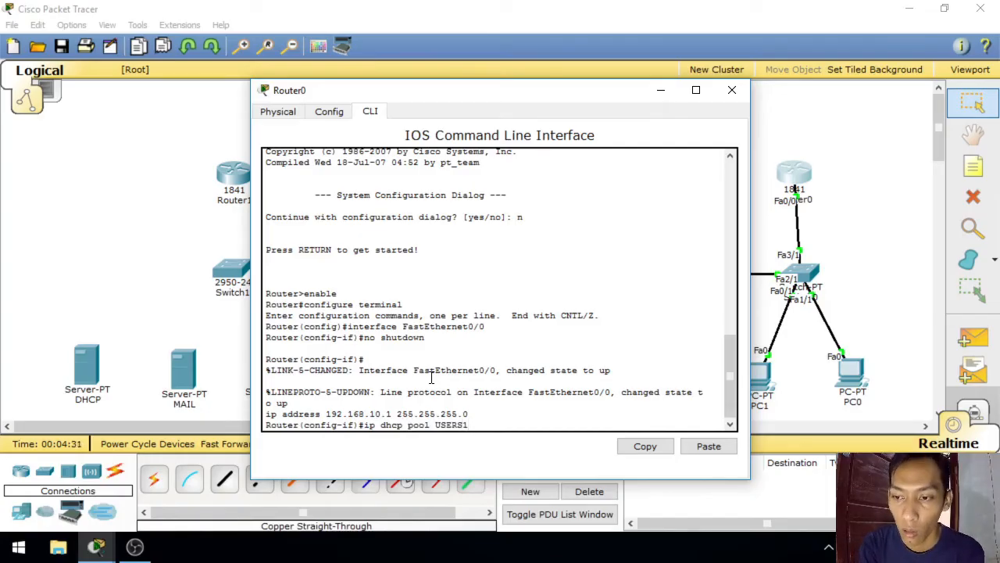
key(Return)
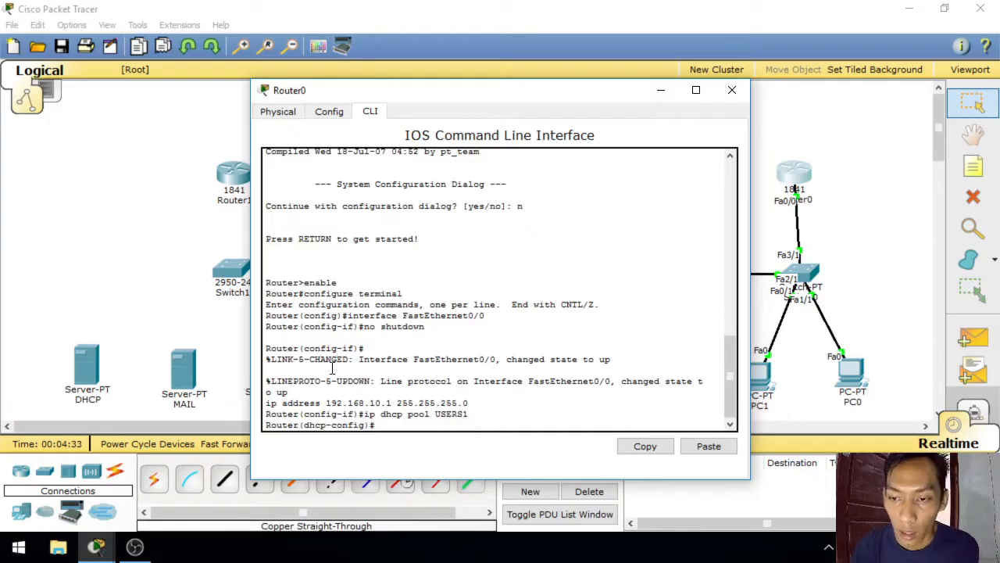
drag(305, 425, 361, 422)
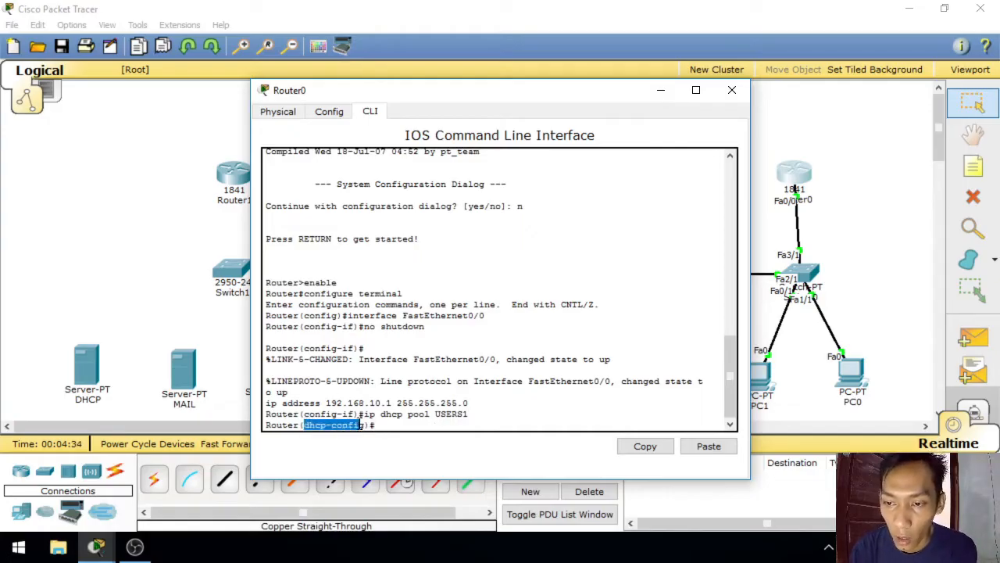
click(408, 425)
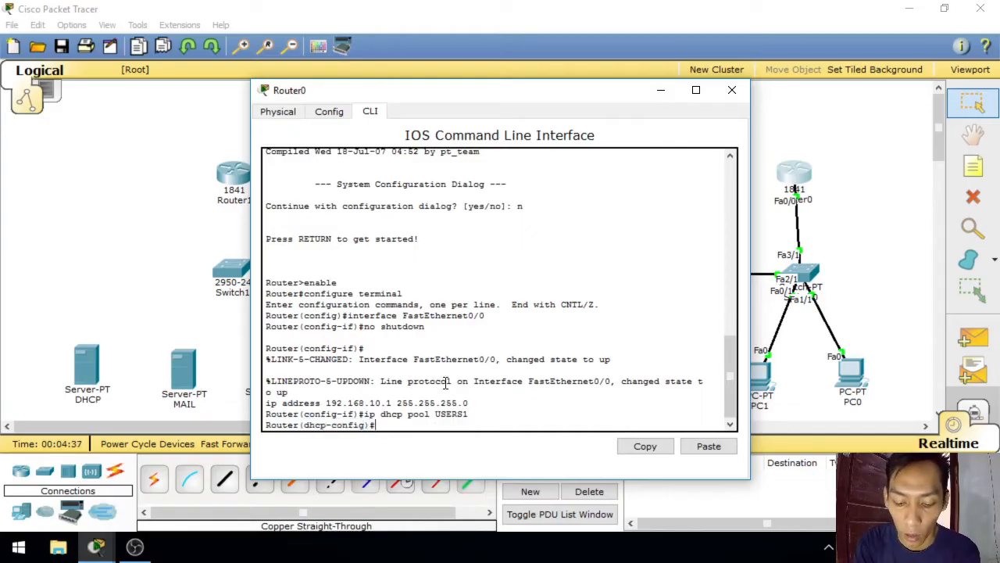
Step: Define the USERS1 pool's network with the command "net 192.168.10.1 255.255.255.0"
text(net)
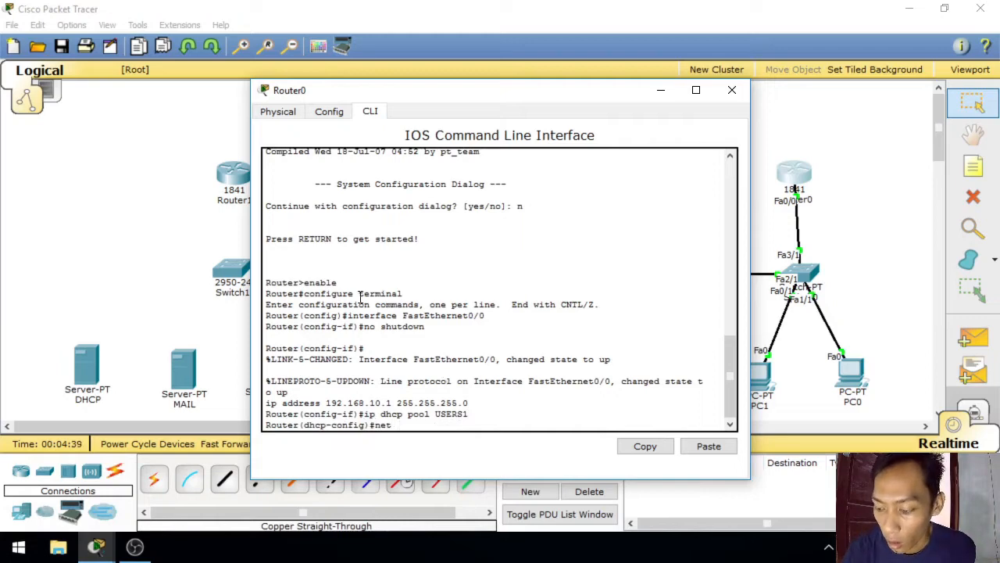
text( 192.168.1)
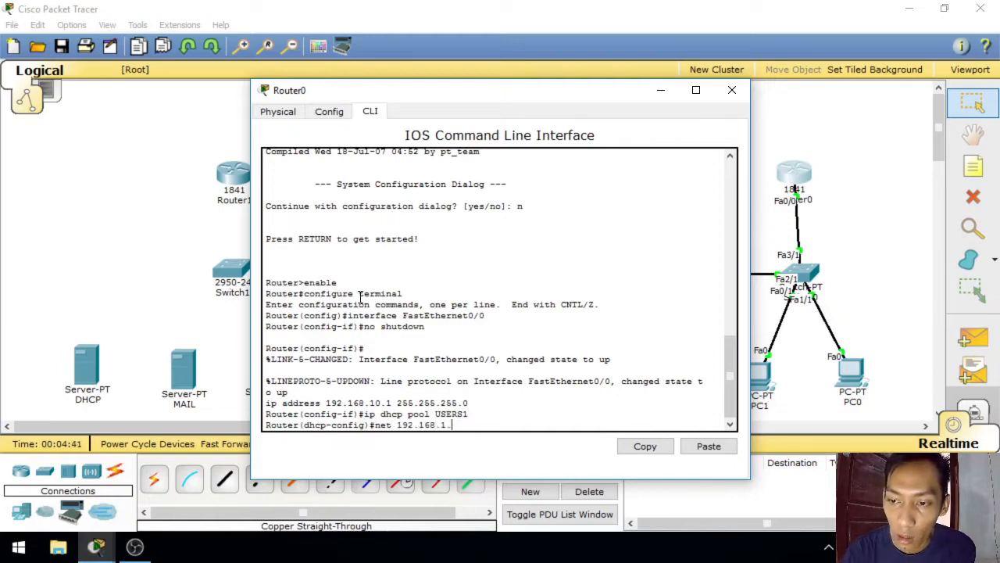
text(.)
key(BackSpace)
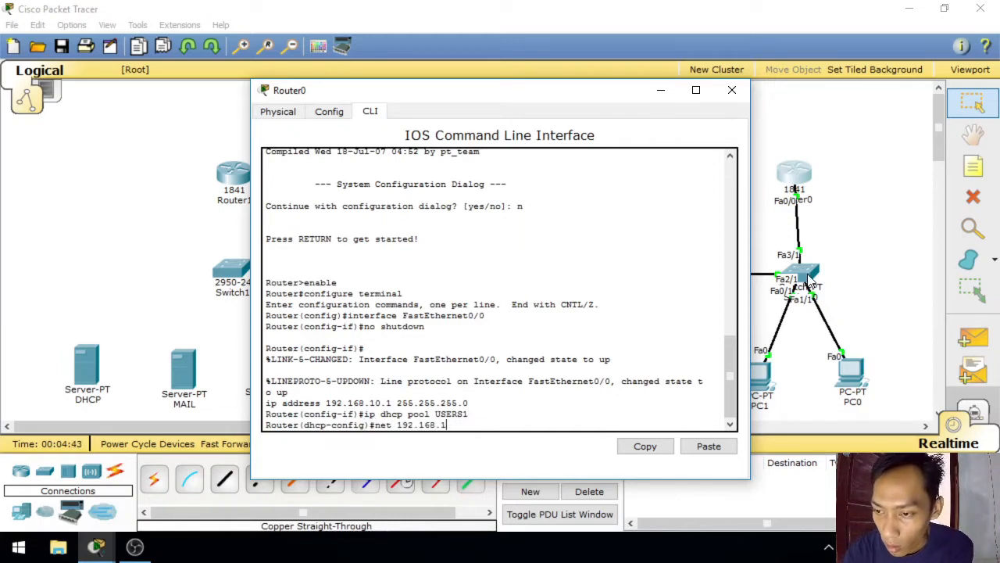
text(0.1)
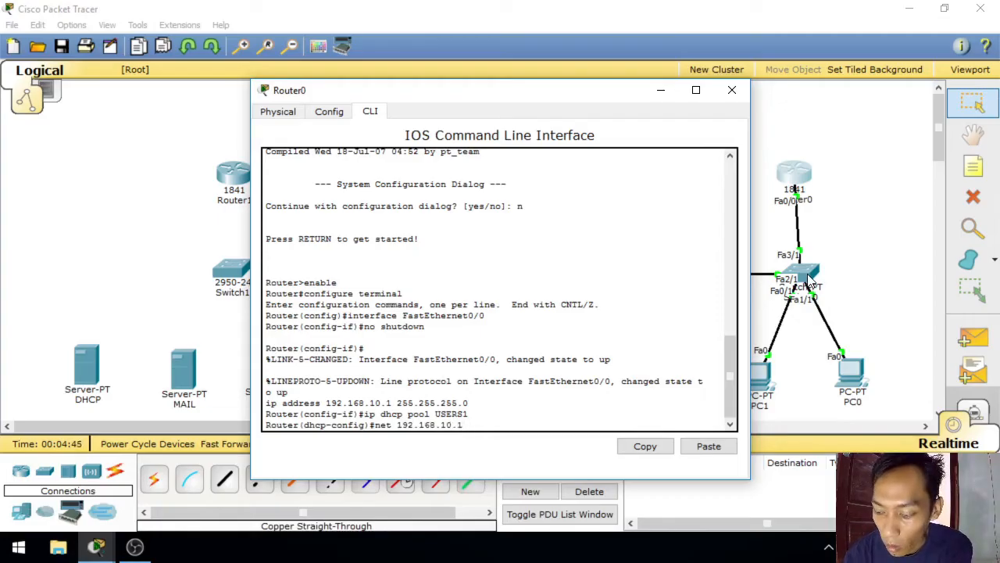
text( 255.255.)
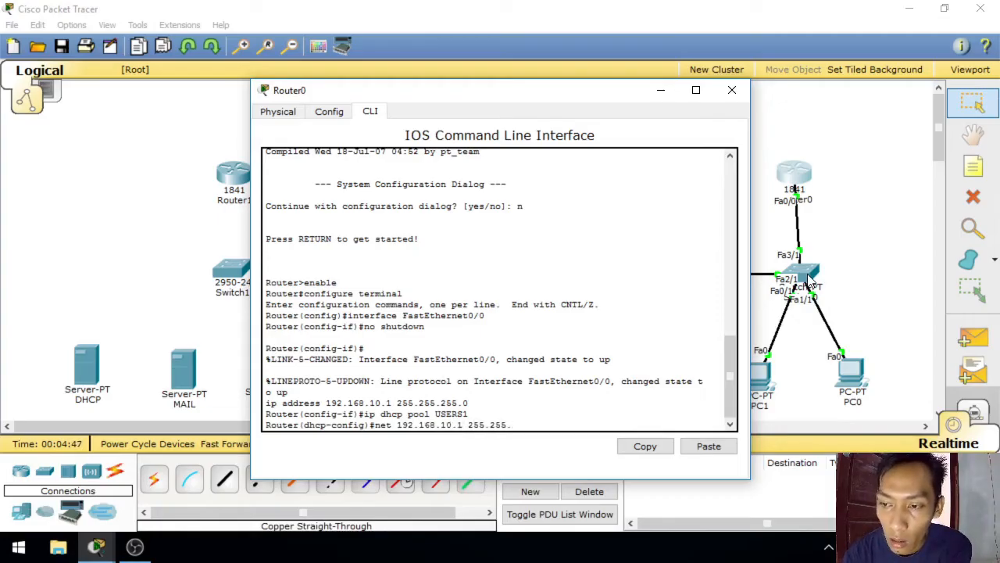
text(255.0)
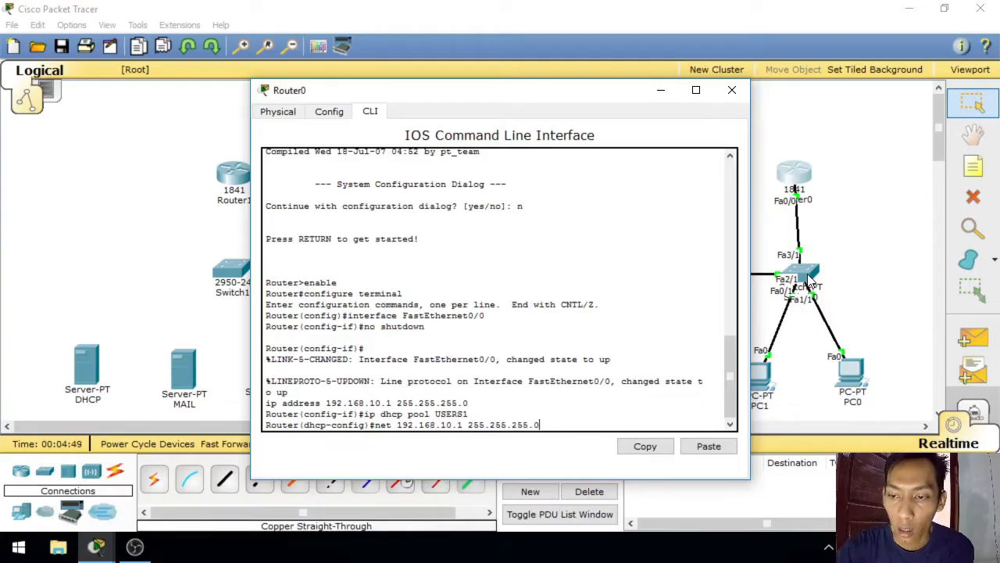
key(Return)
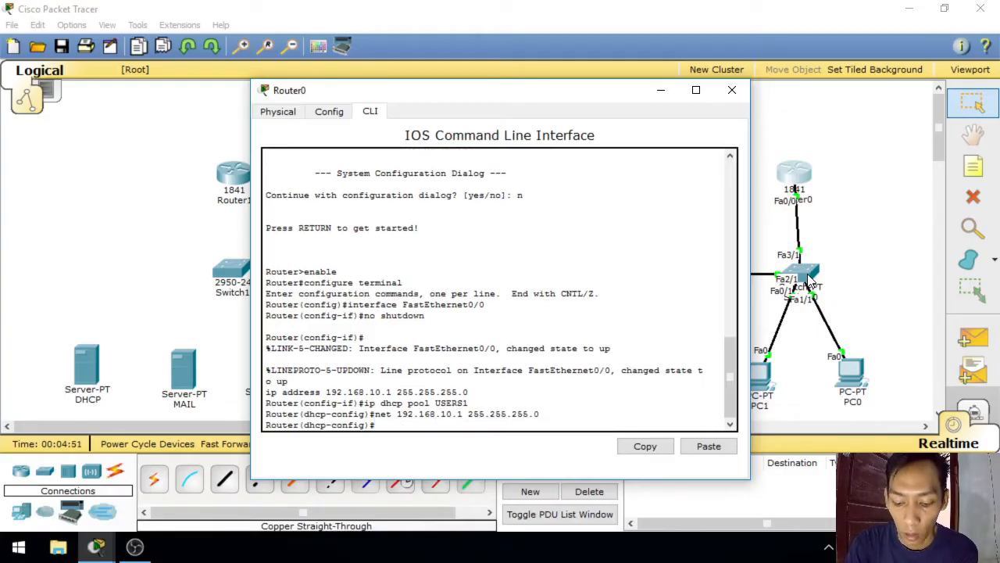
Step: Set the USERS1 pool's default gateway with the command "default 192.168.10.1"
text(deafulkt)
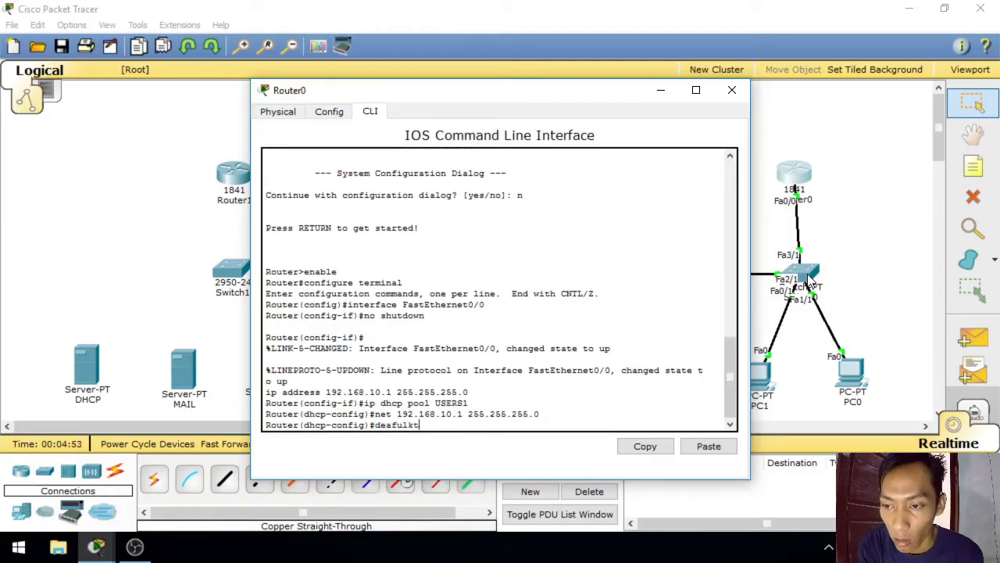
key(BackSpace)
key(BackSpace)
text(t)
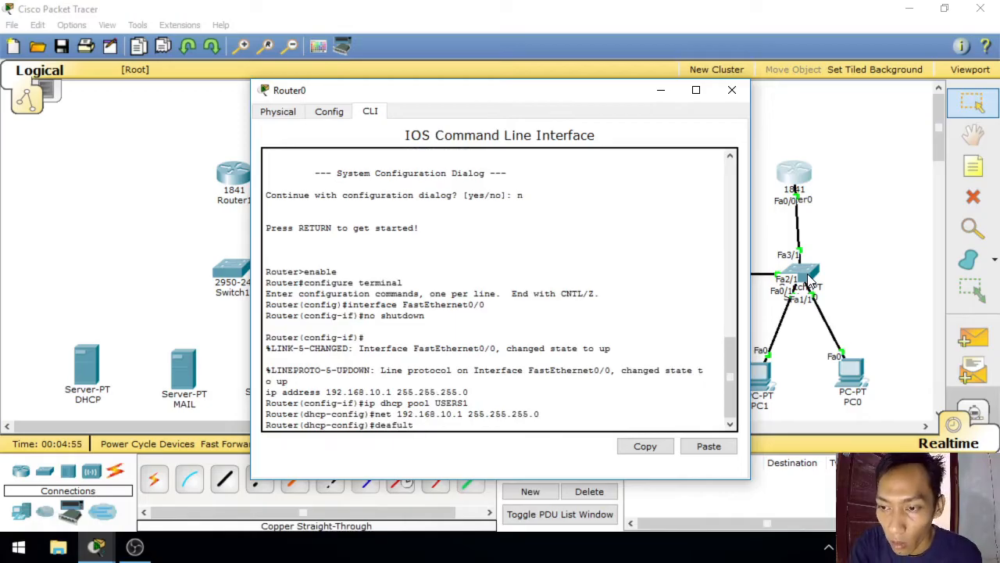
key(BackSpace)
key(BackSpace)
key(BackSpace)
key(BackSpace)
key(BackSpace)
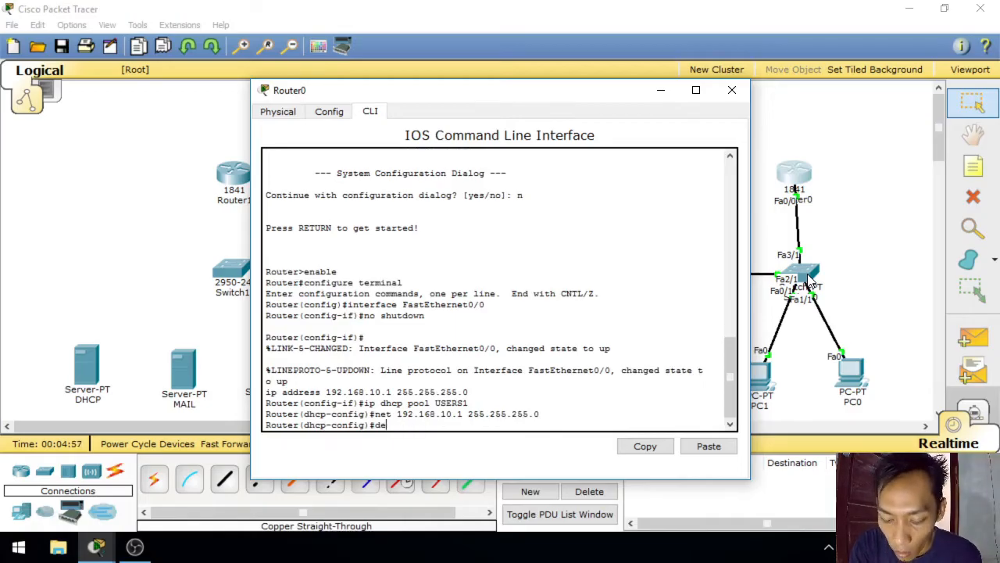
text(fault)
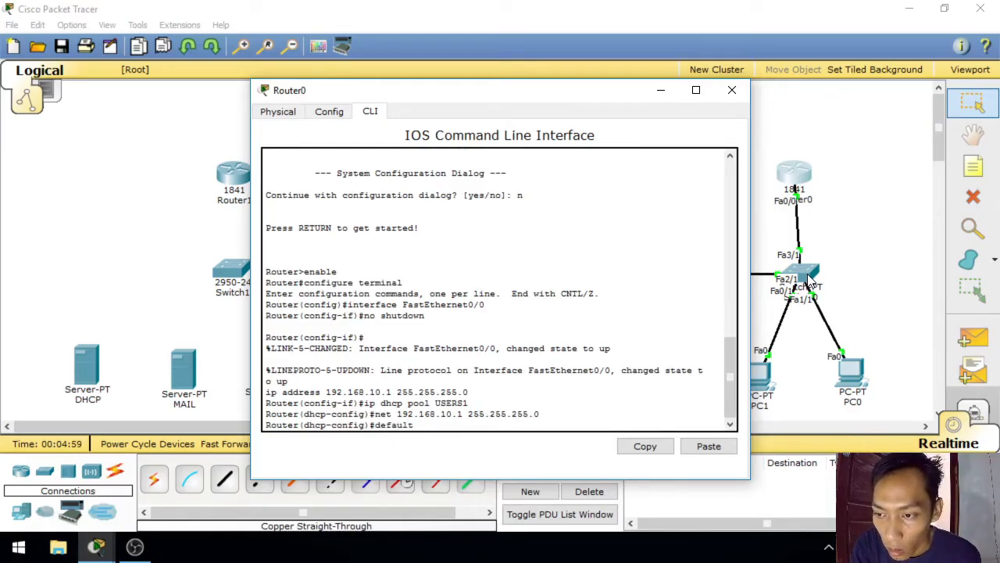
text( 19)
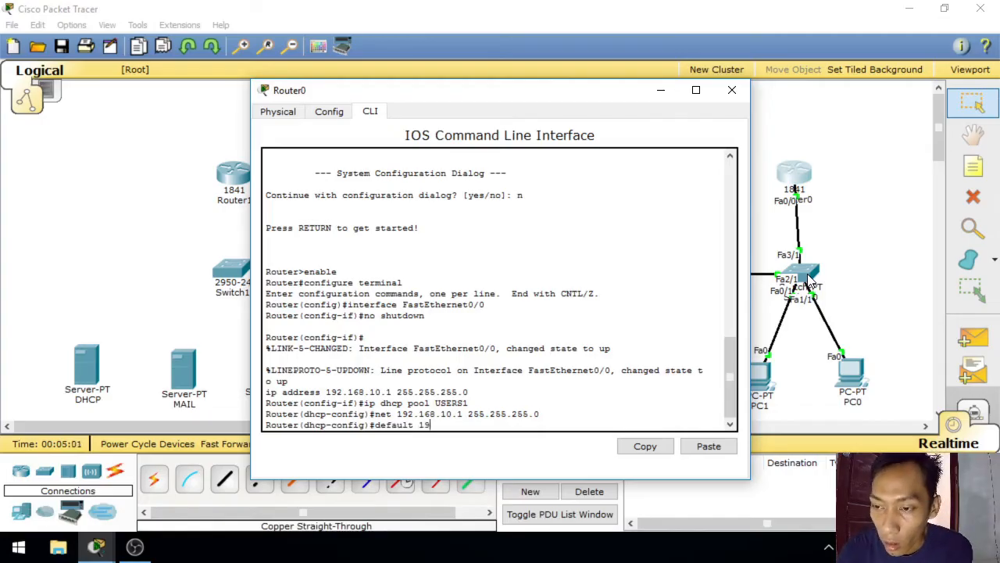
text(2.1)
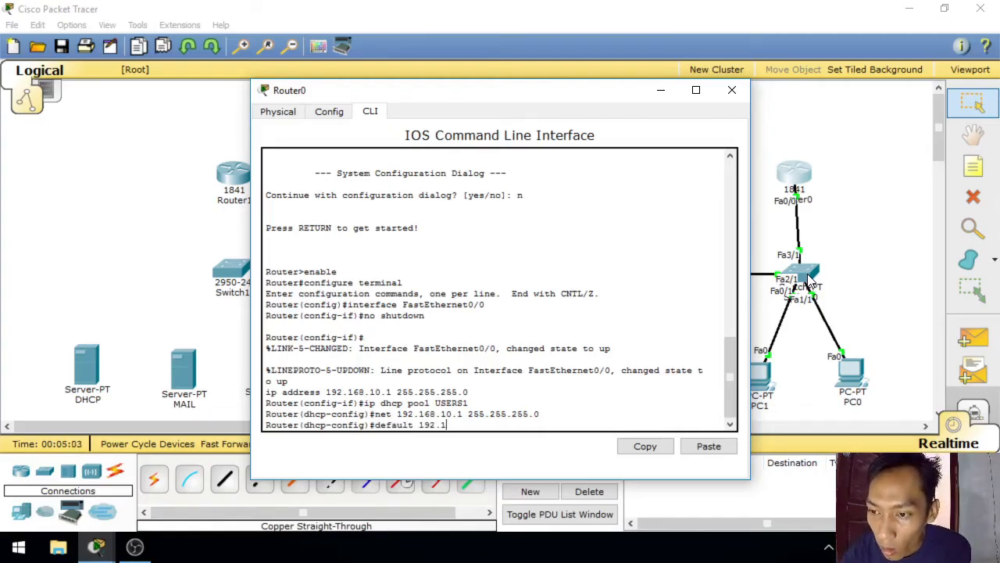
text(68)
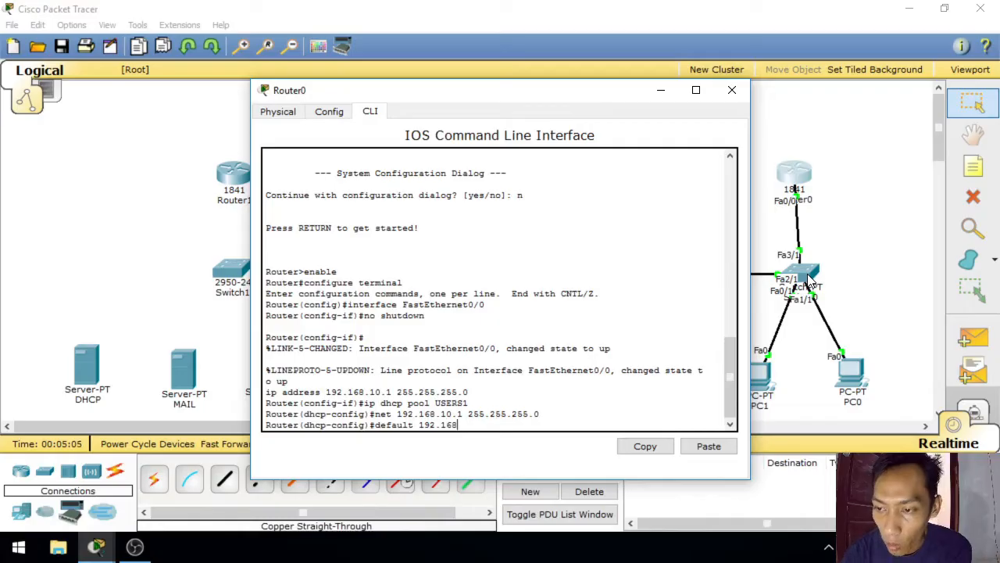
text(.10.1)
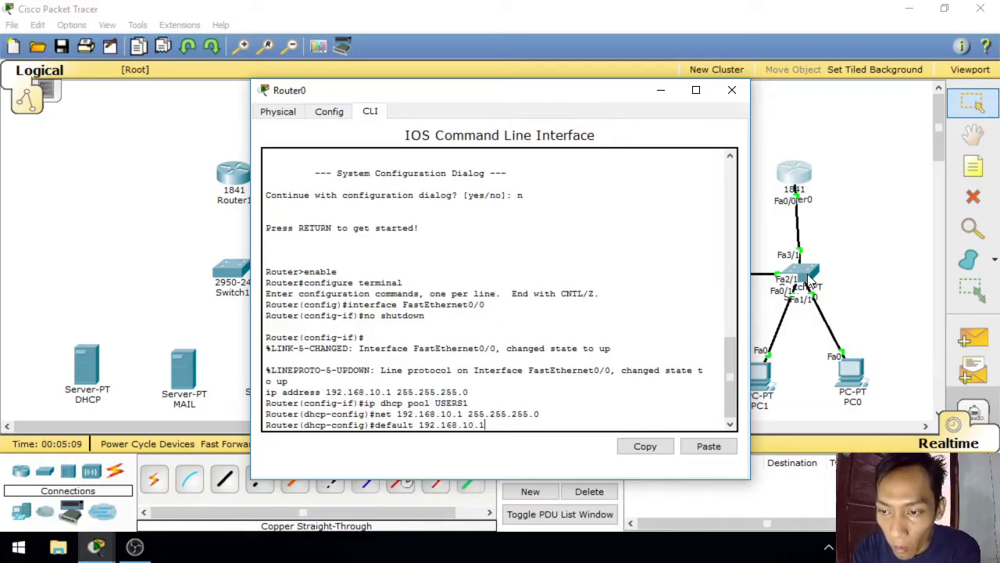
key(Return)
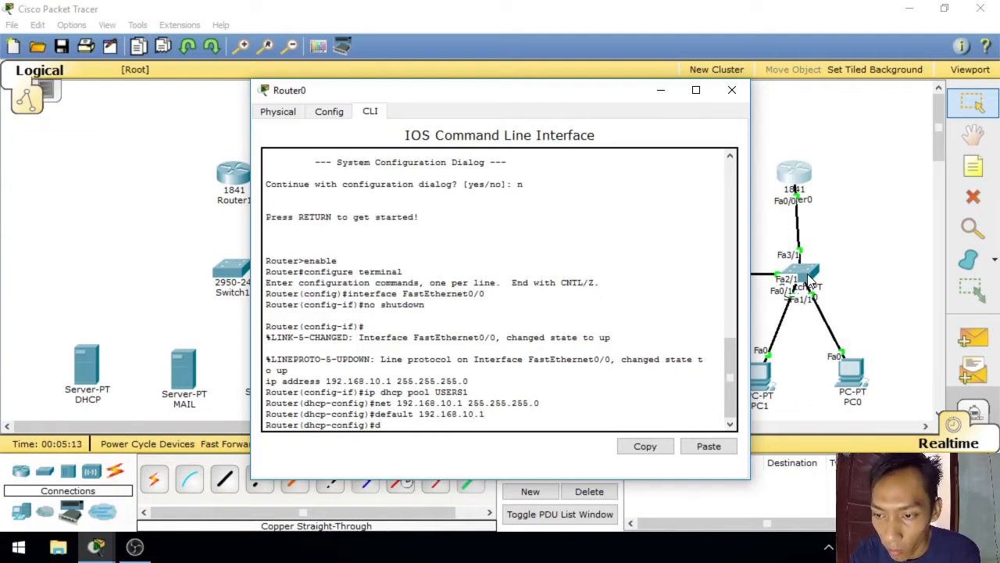
Step: Set the USERS1 pool's DNS server with the command "dns-server 8.8.8.8" and exit DHCP pool configuration mode
text(dns-)
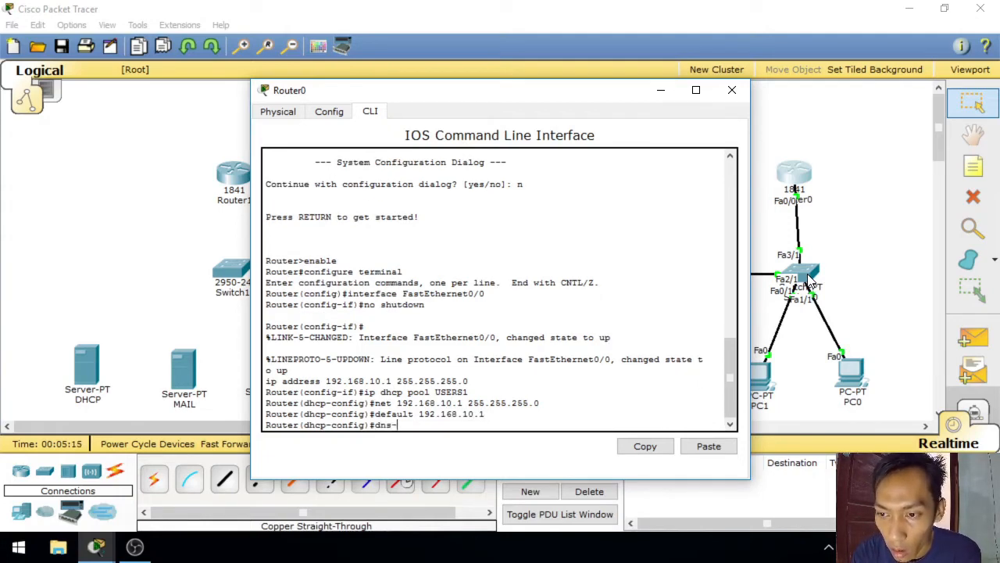
text(serve)
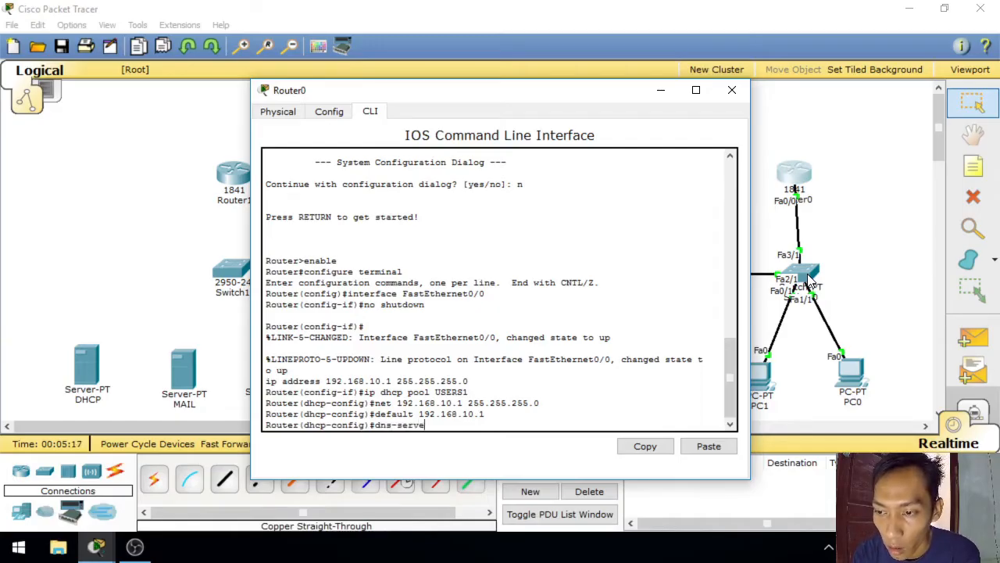
text(r 8.8.8)
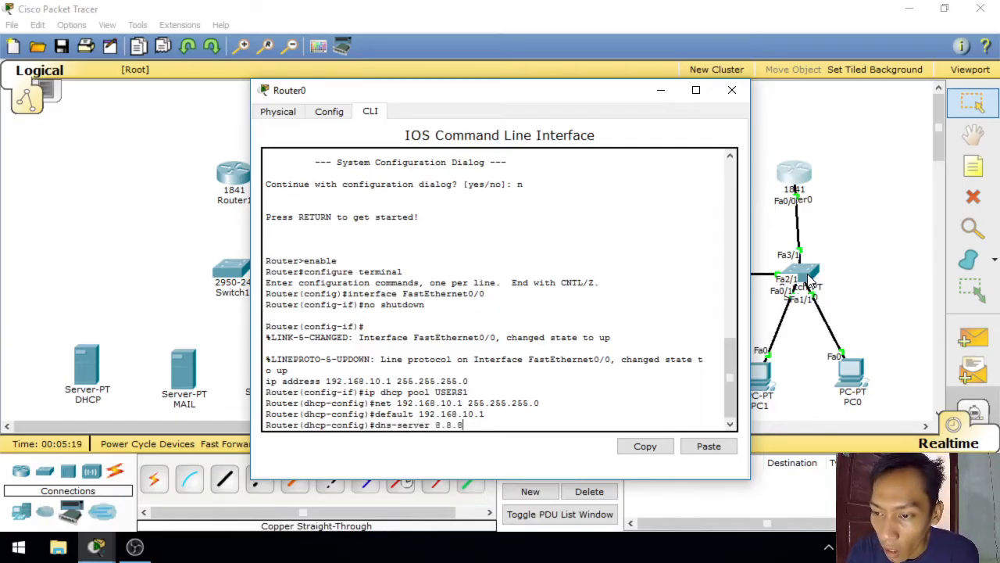
text(.8)
key(Return)
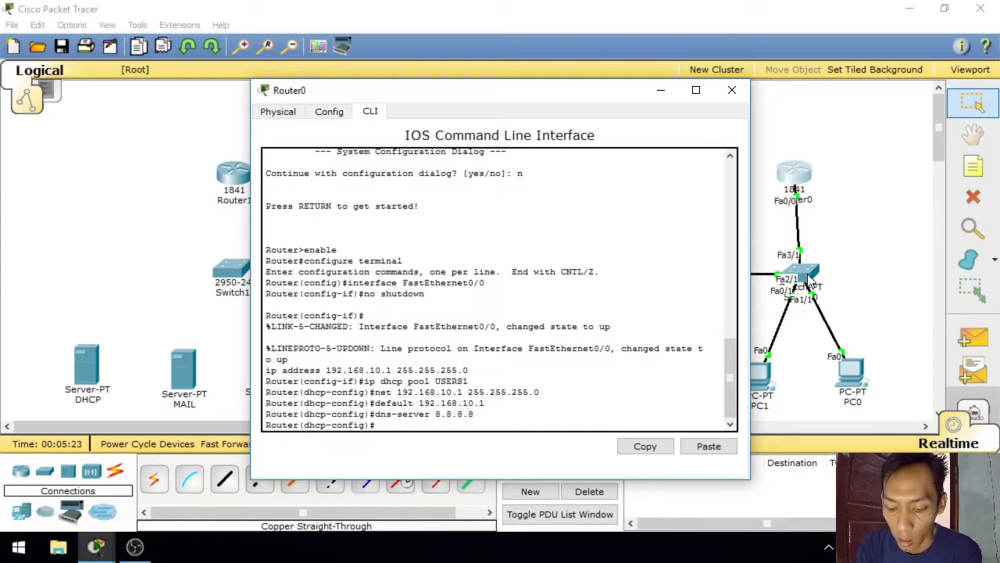
text(exit)
key(Return)
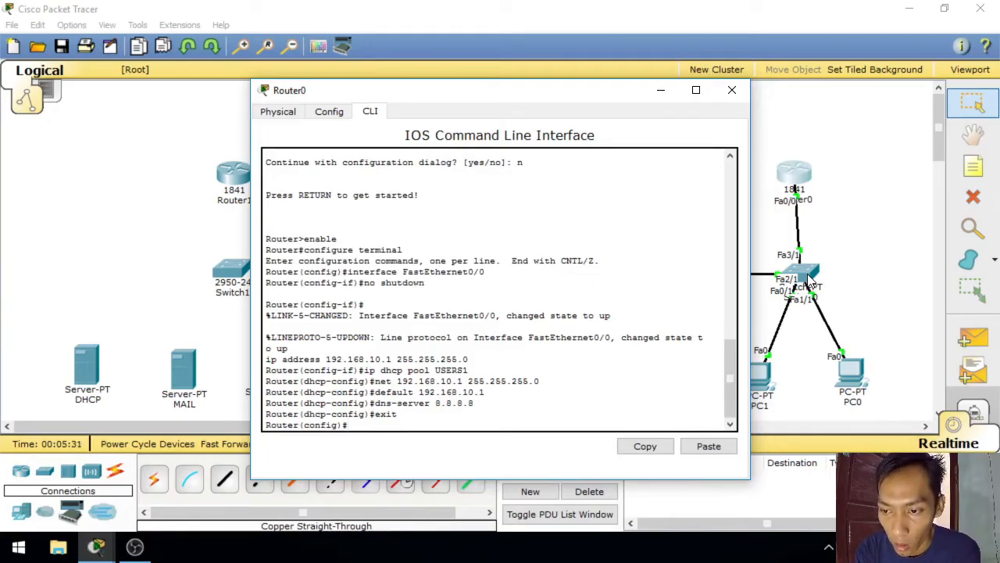
Step: Exclude addresses 192.168.10.1 to 192.168.10.10 from DHCP with "ip dhcp exc 192.168.10.1 192.168.10.10", then end Router0's configuration session and close its window
text(ip )
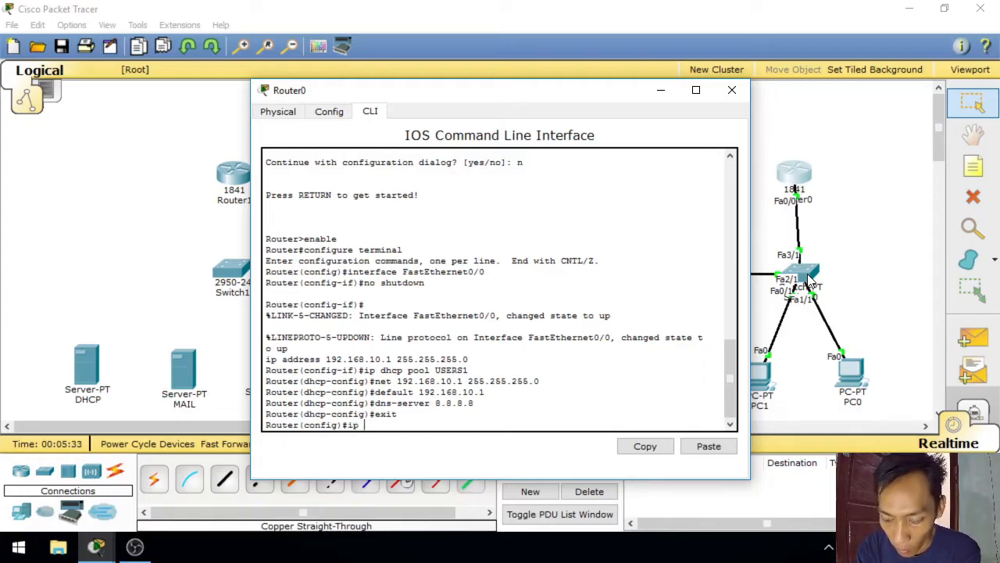
text(dhcp e)
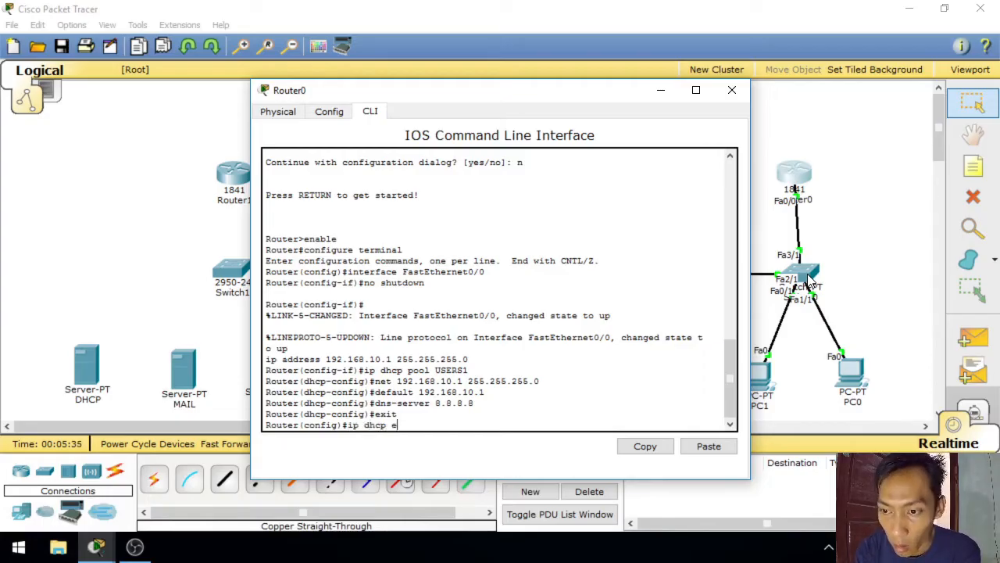
text(xc)
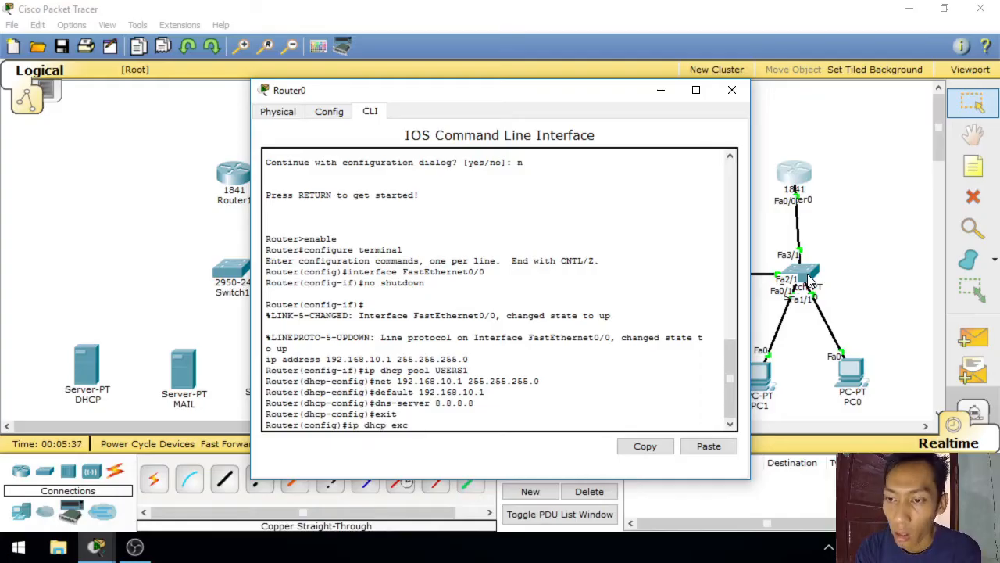
text( 192.168.)
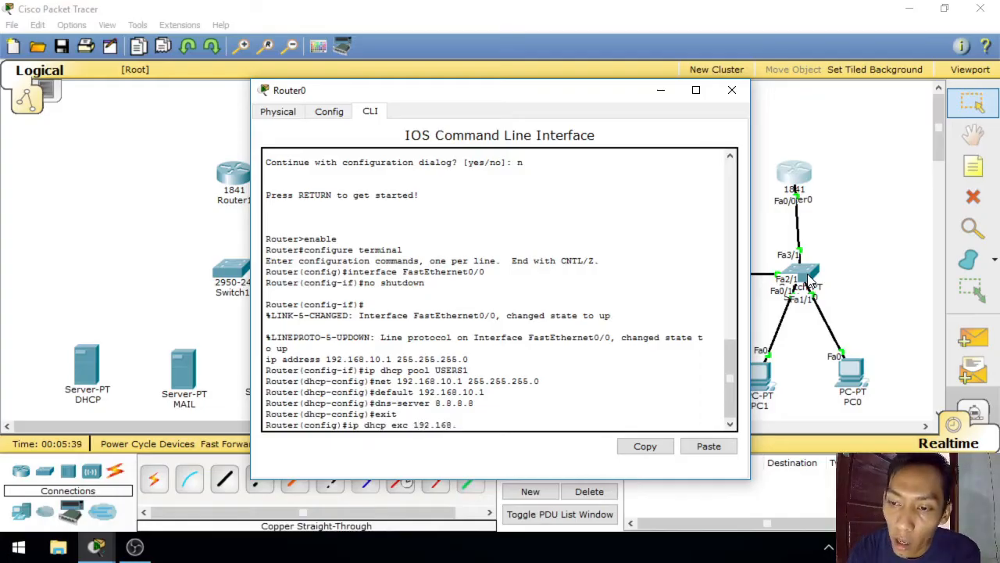
text(10.1)
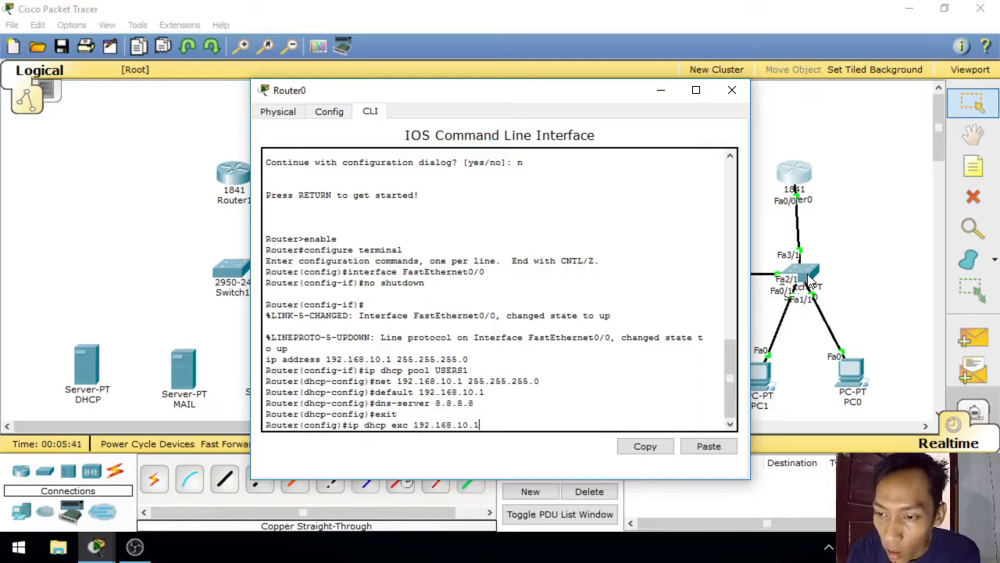
text( 192.)
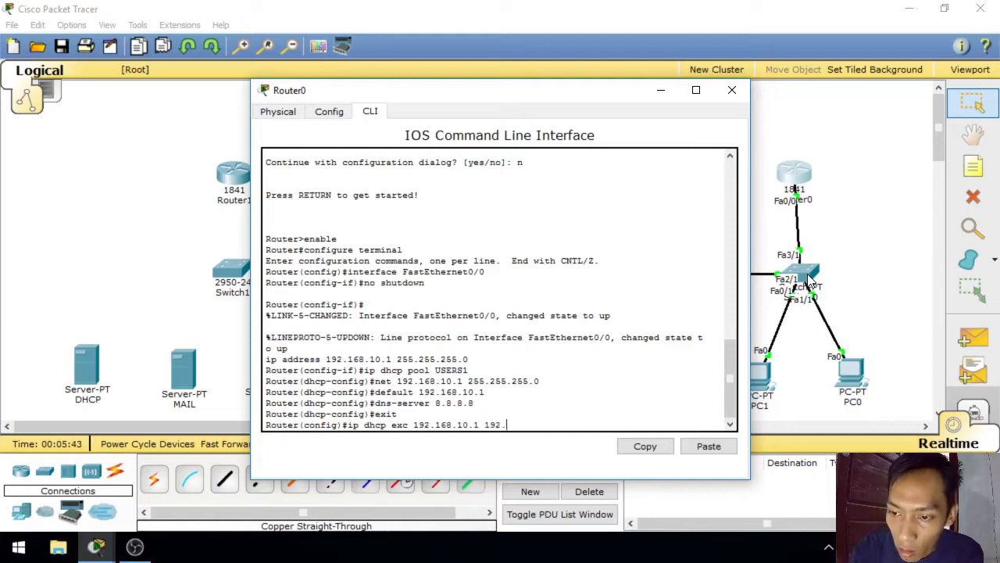
text(168.10.1)
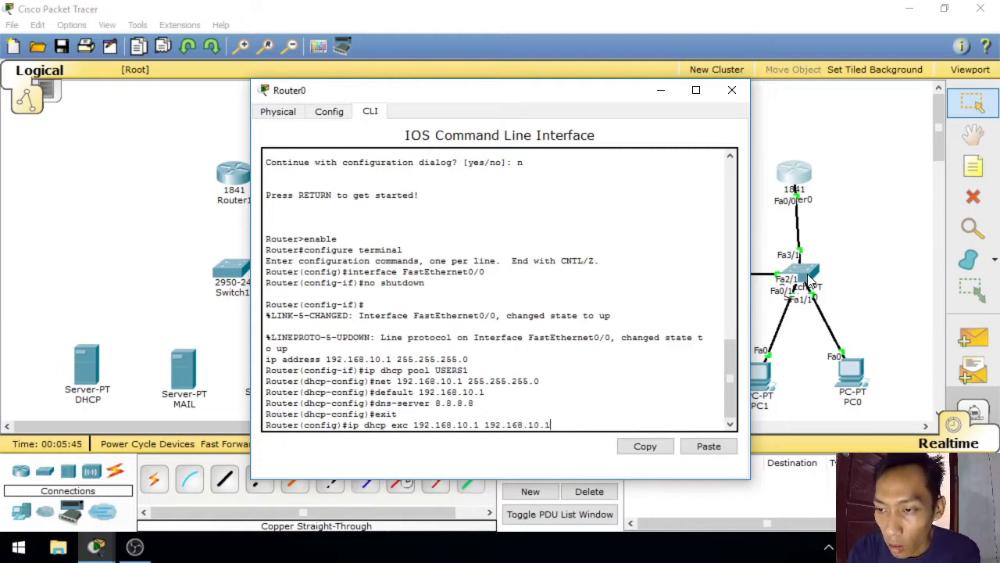
text(0)
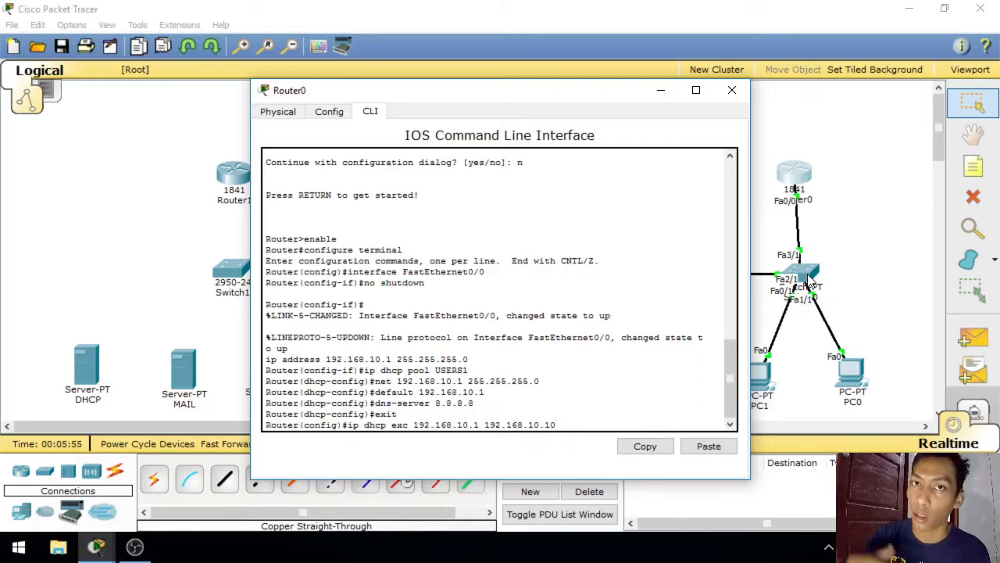
key(Return)
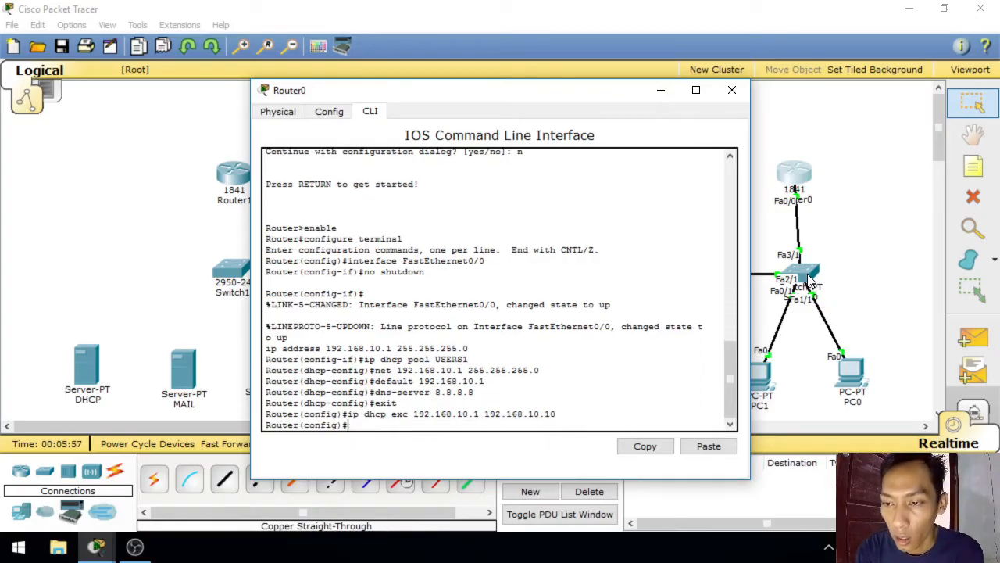
text(end)
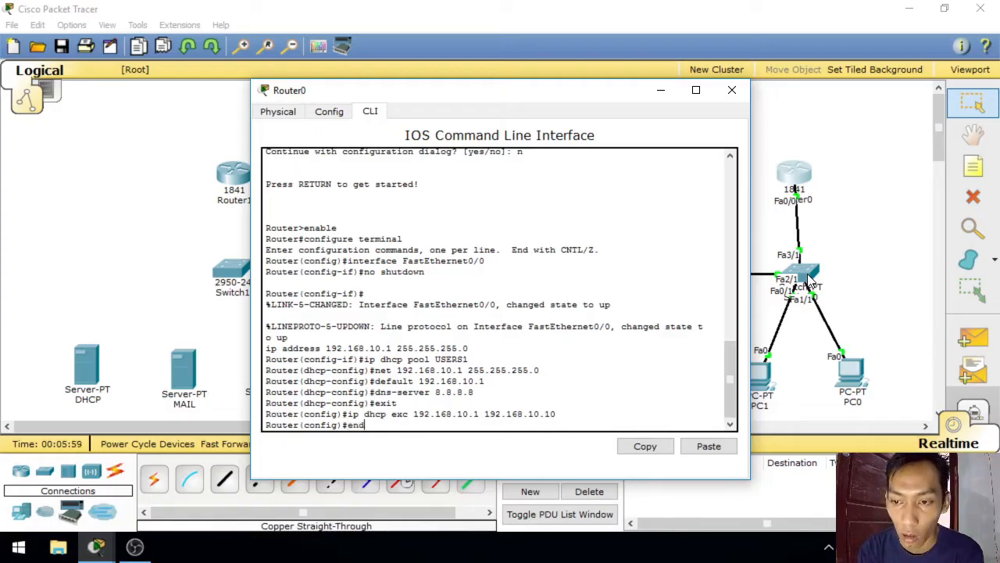
key(Return)
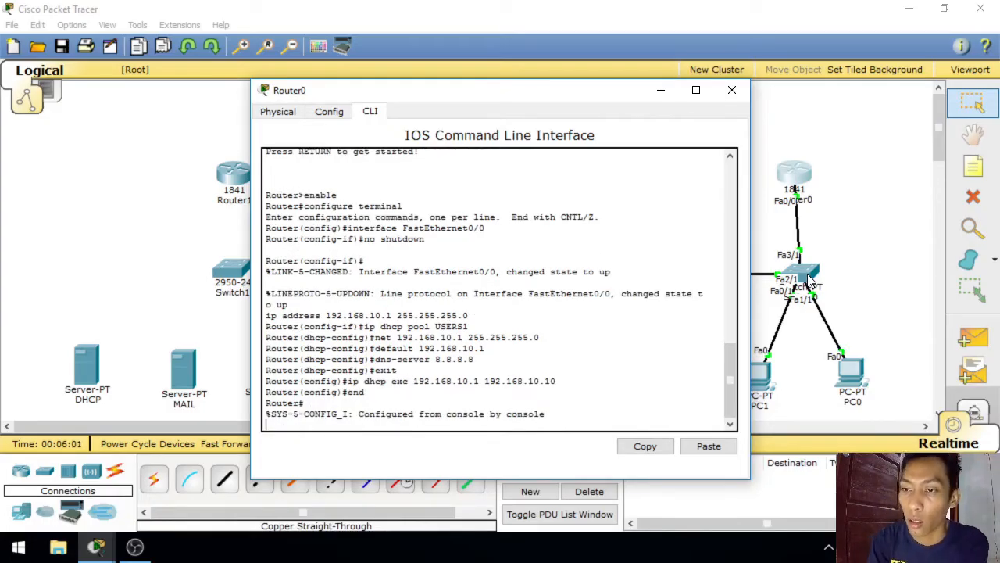
click(744, 92)
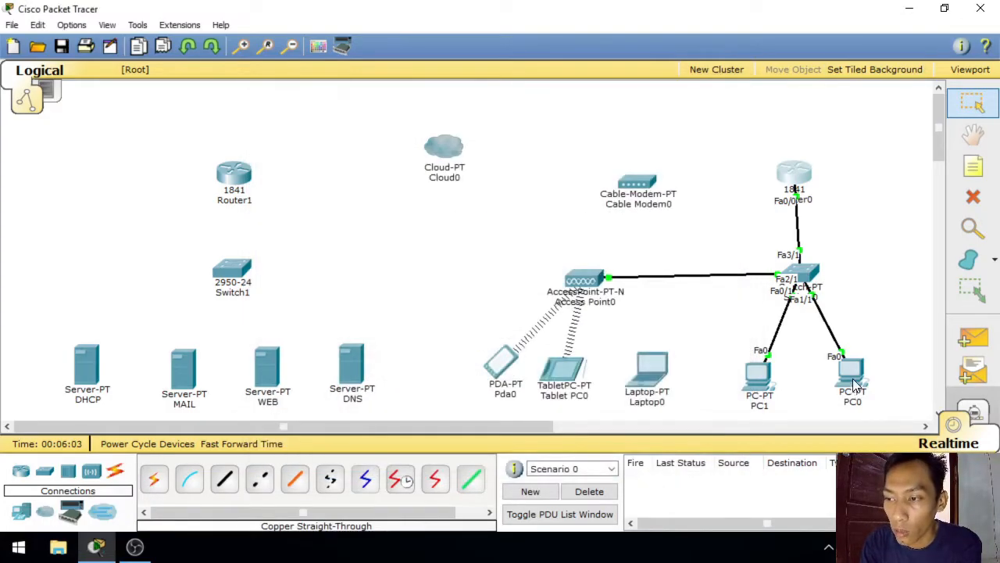
Step: Set PC0's IPv4 configuration to DHCP so it requests an address from Router0, and close its window
click(852, 375)
drag(436, 90, 501, 86)
click(437, 108)
click(386, 178)
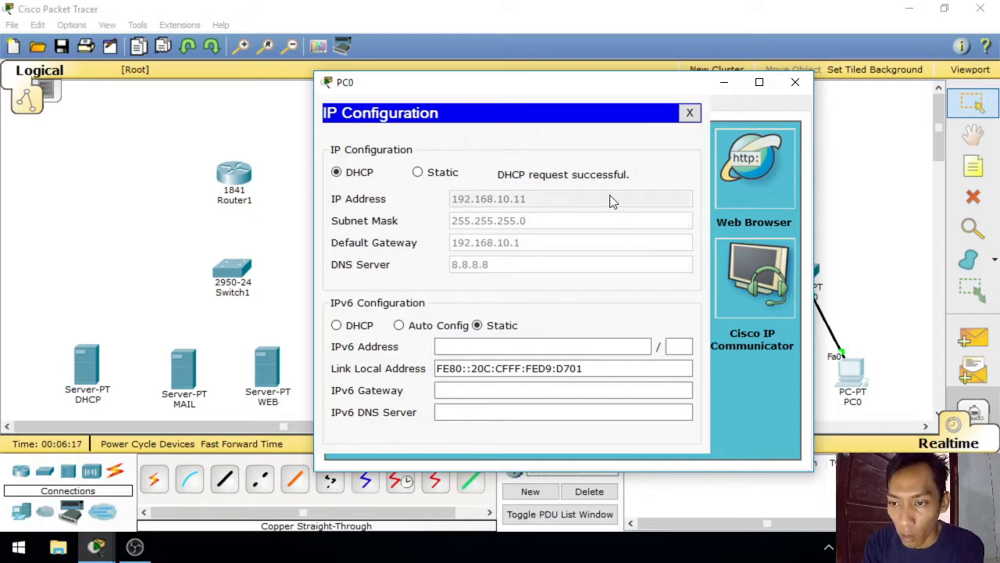
click(690, 113)
click(794, 82)
Step: Switch PC1's IPv4 configuration from static to DHCP and close its window
click(758, 373)
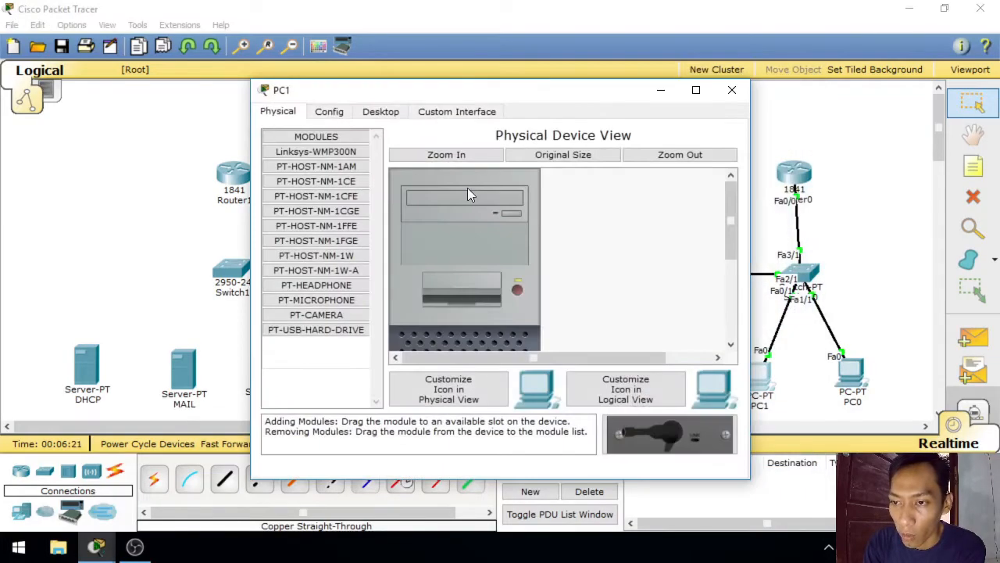
click(373, 113)
click(308, 177)
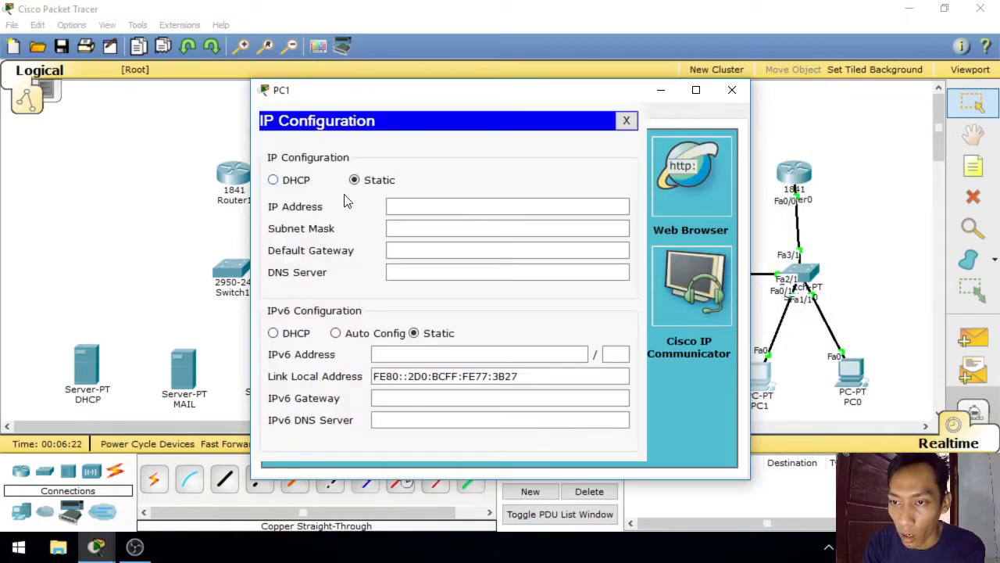
click(295, 182)
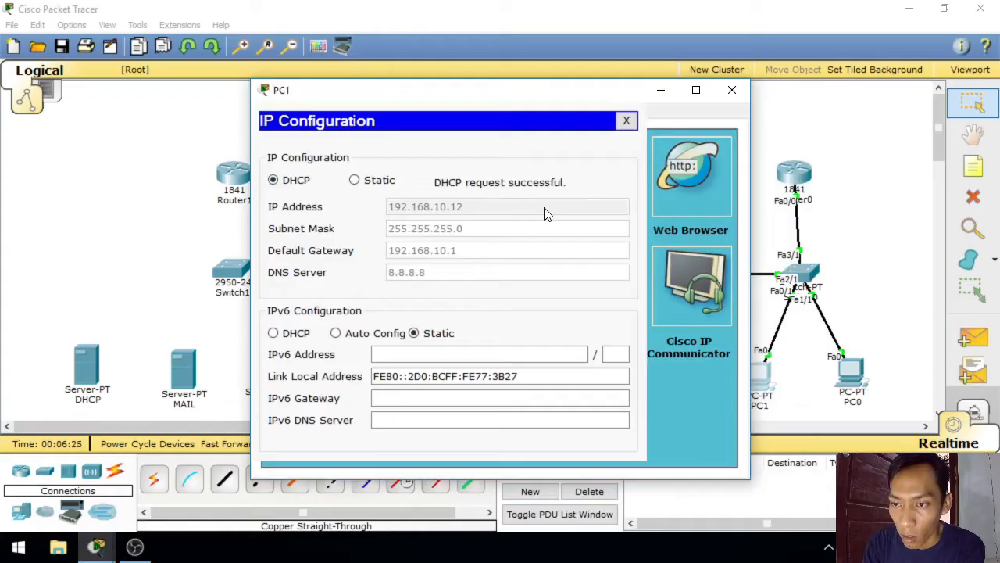
click(626, 120)
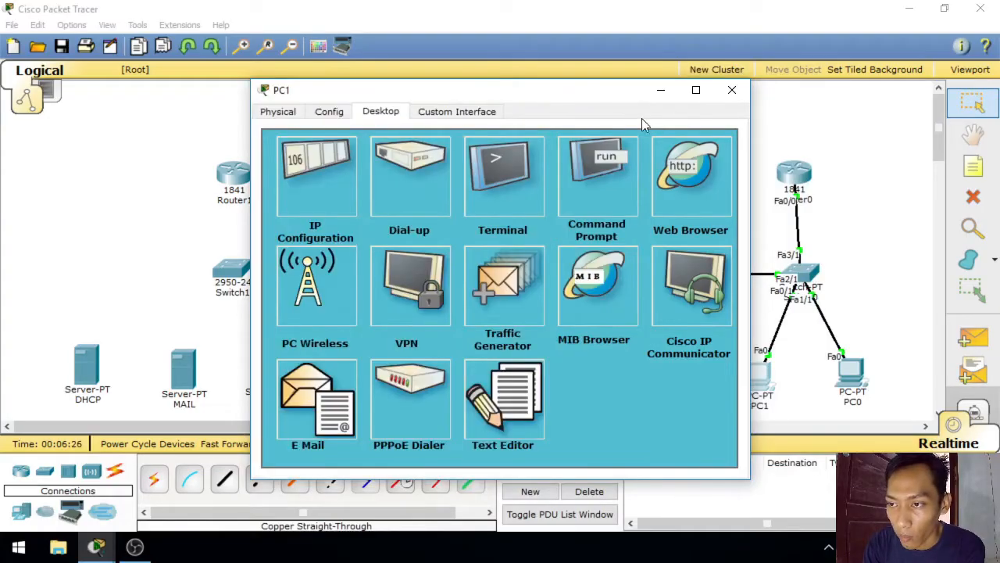
click(731, 90)
Step: Renew Tablet PC0's DHCP address by switching its IPv4 configuration to static and back to DHCP
click(552, 393)
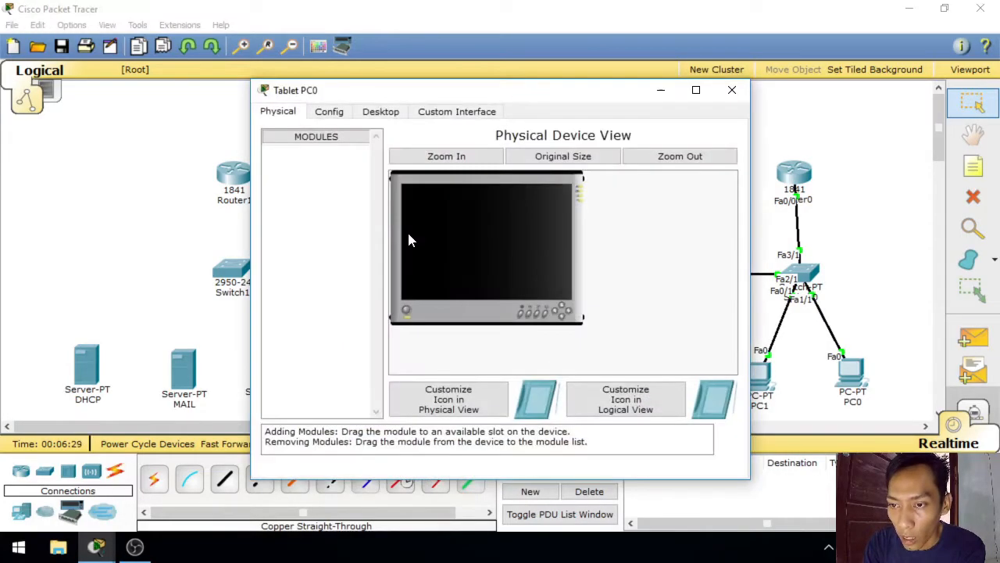
click(378, 110)
click(334, 184)
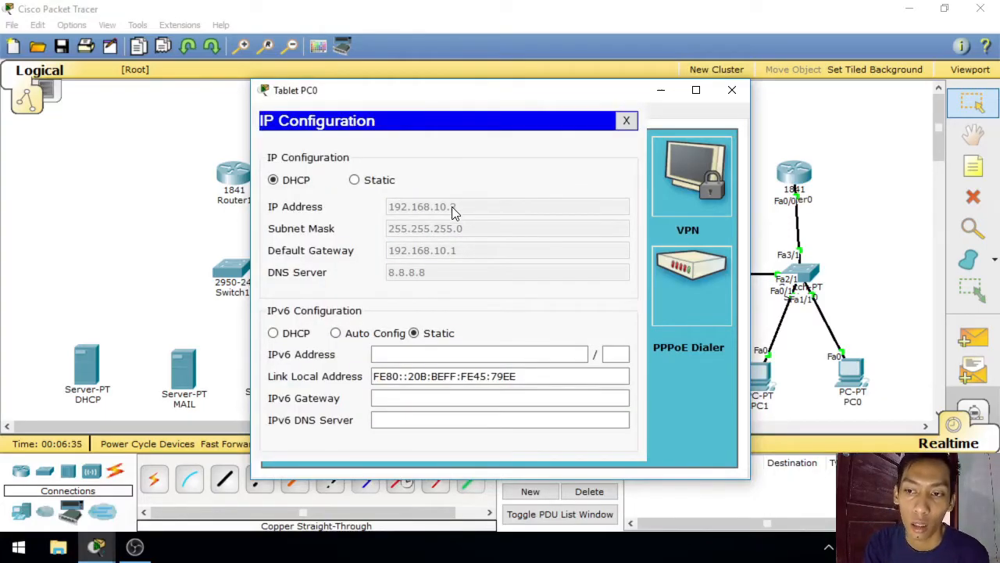
click(356, 180)
click(289, 183)
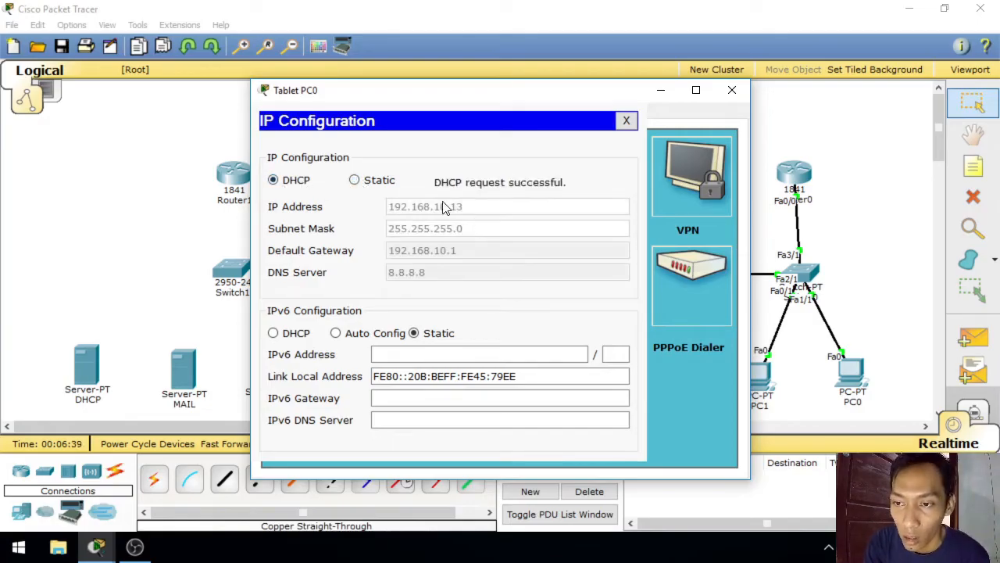
click(626, 120)
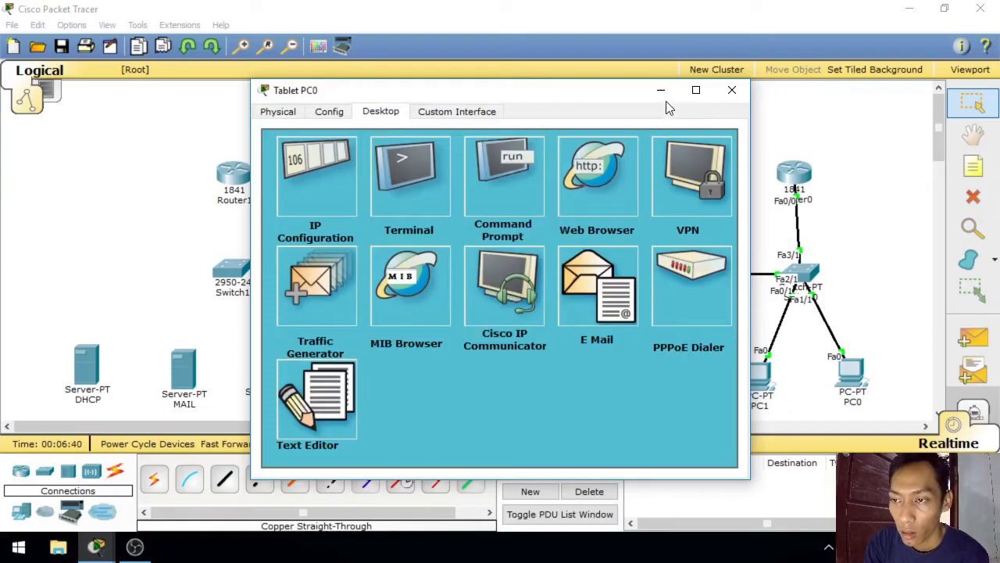
Step: Close Tablet PC0's window, renew Pda0's DHCP address by switching its IPv4 configuration to static and back to DHCP, and close Pda0's window
click(722, 92)
click(501, 361)
click(382, 112)
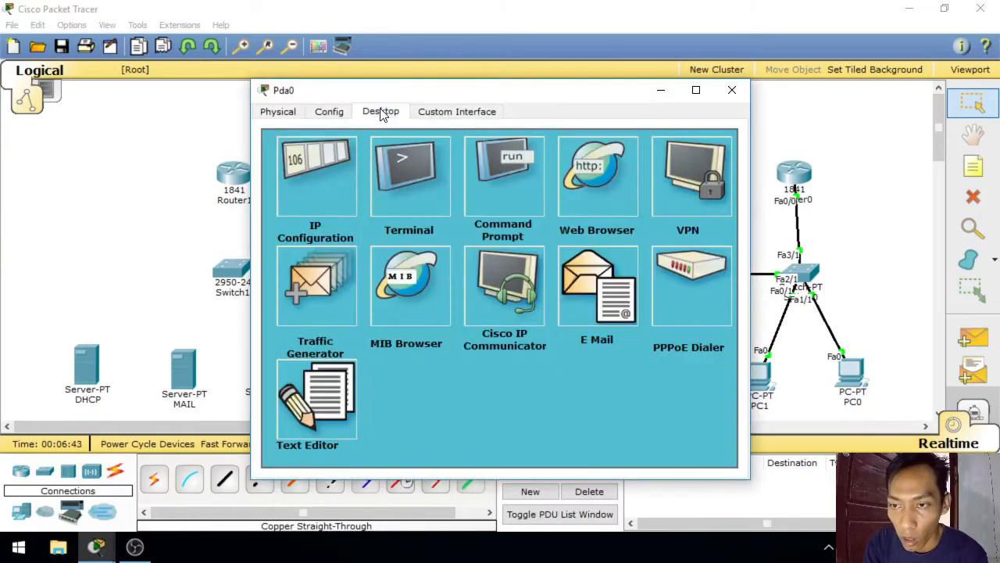
click(316, 176)
click(372, 181)
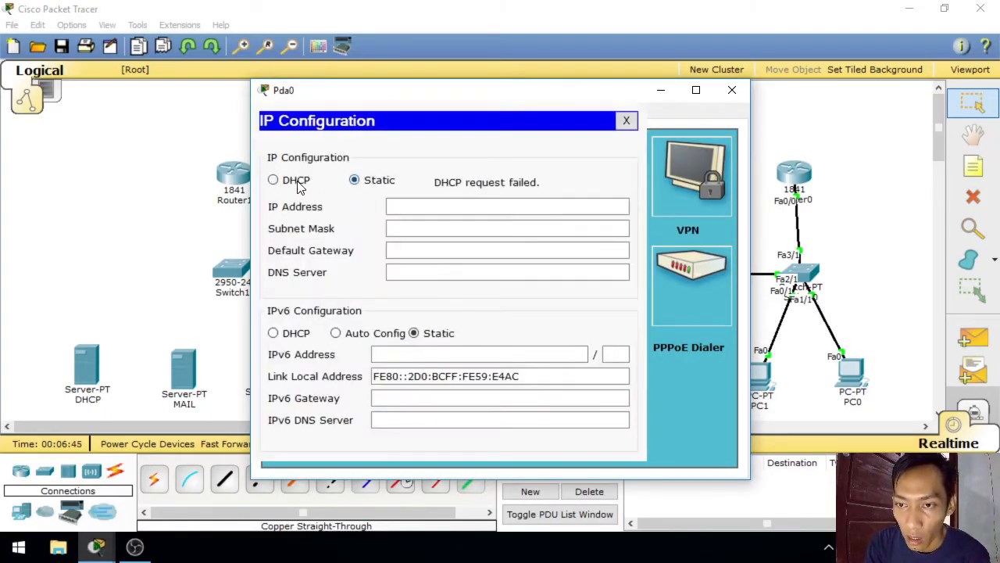
click(301, 185)
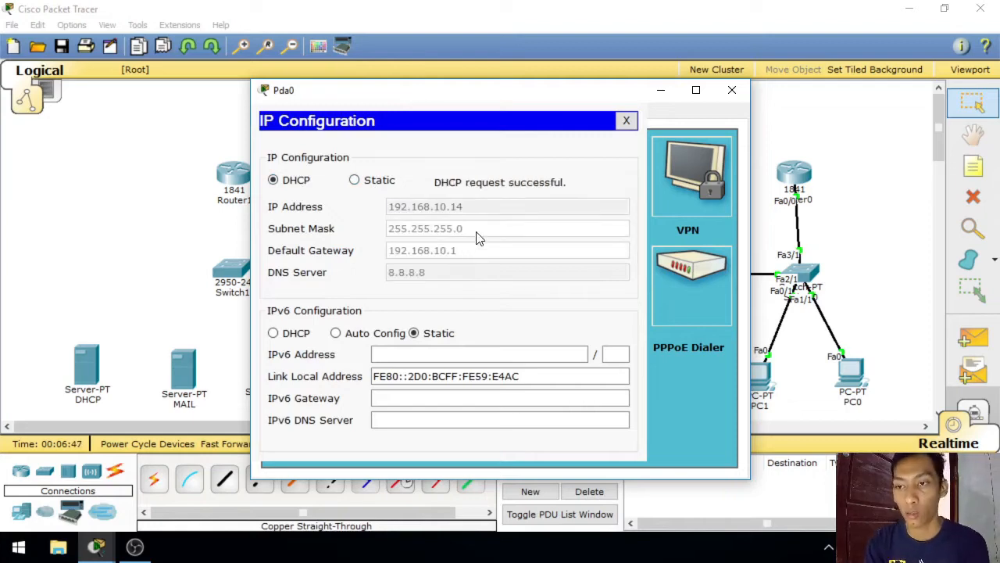
click(626, 121)
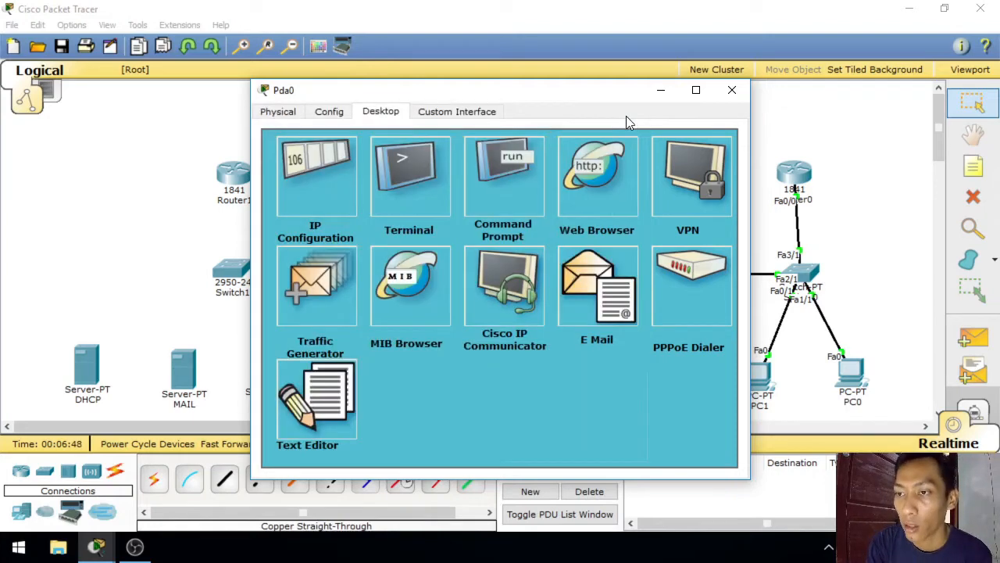
click(730, 92)
Step: Examine the SSID, channel and authentication settings of Access Point0's Port 1, and close the access point's window
drag(667, 377, 660, 370)
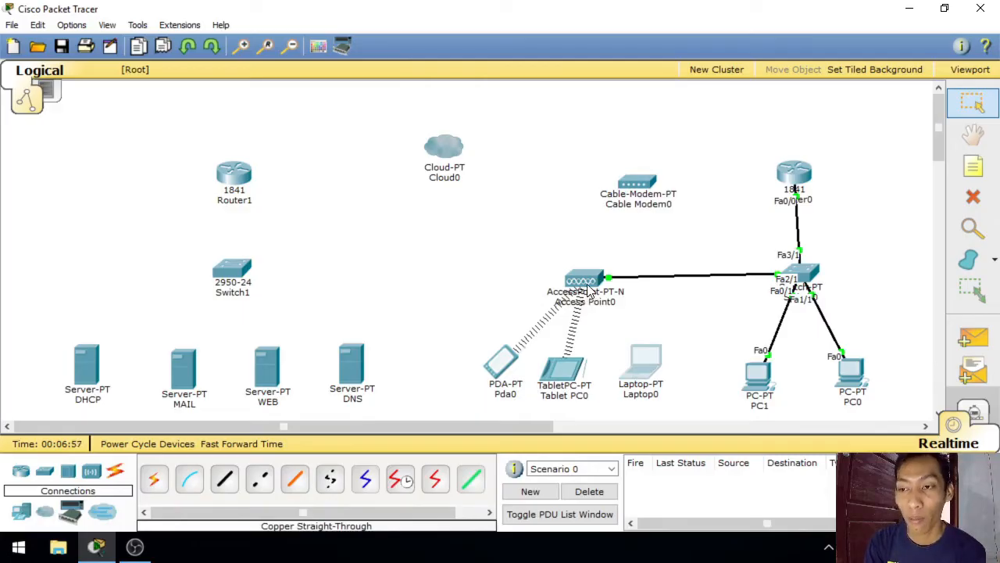
mouse_move(587, 283)
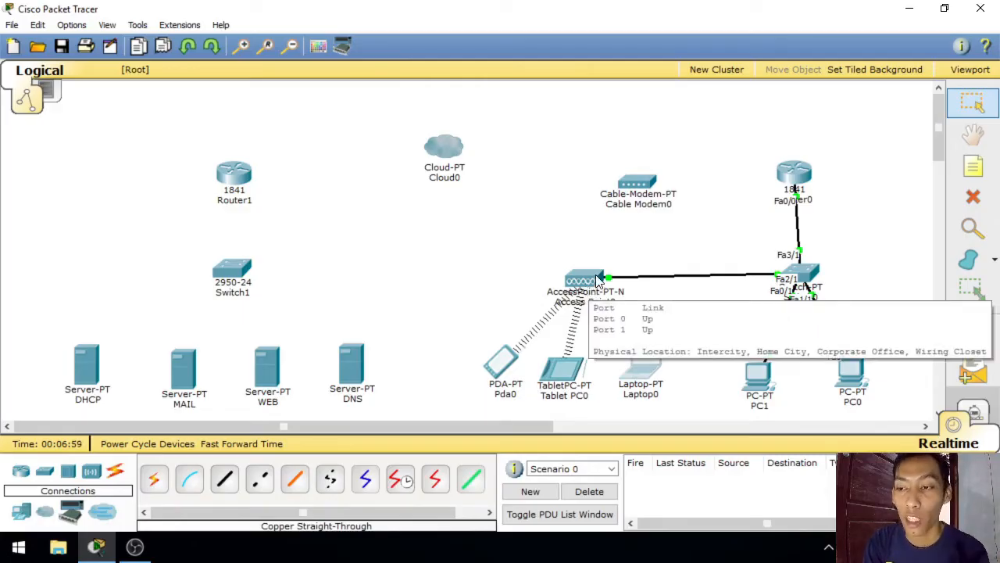
click(595, 286)
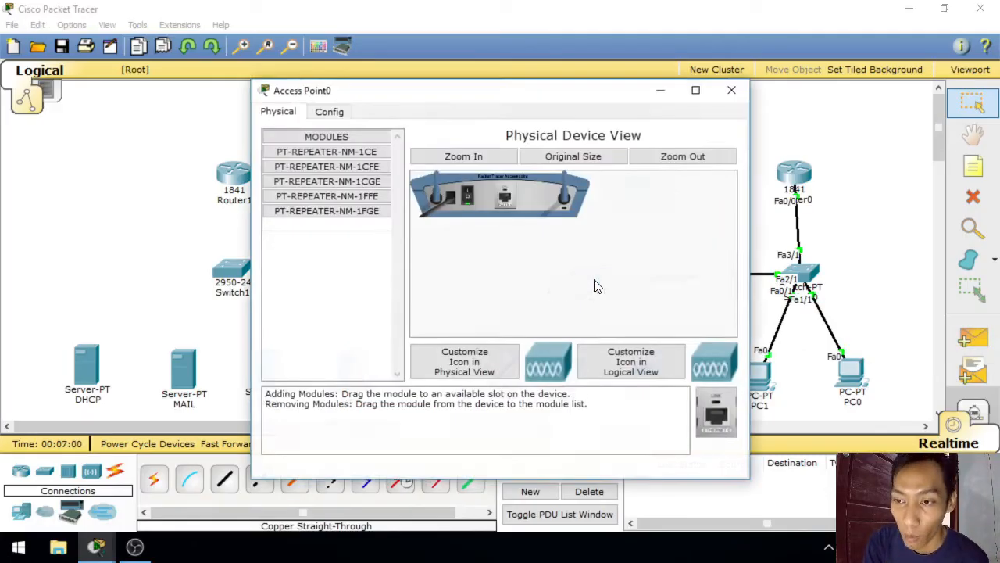
click(338, 115)
click(328, 201)
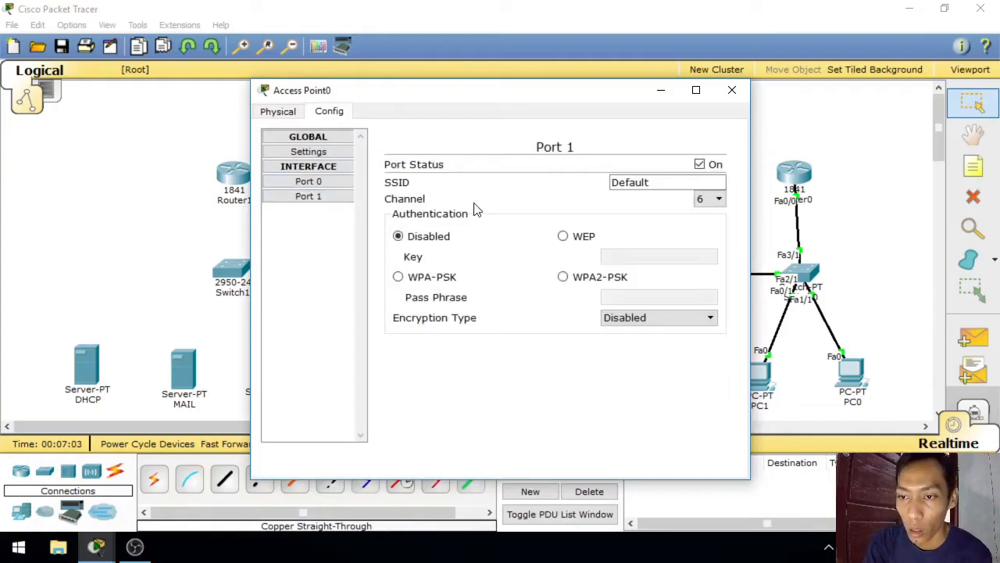
key(Tab)
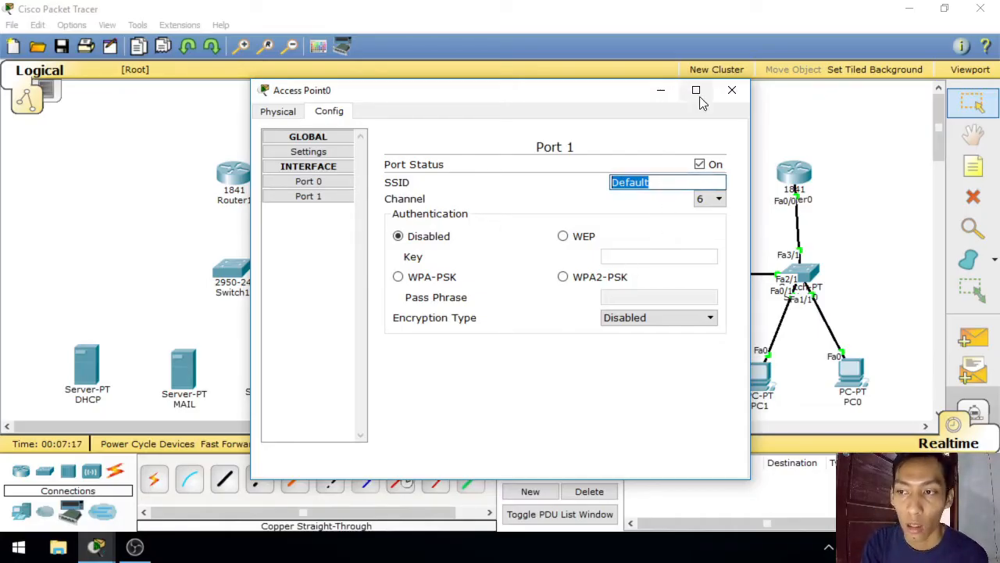
click(730, 91)
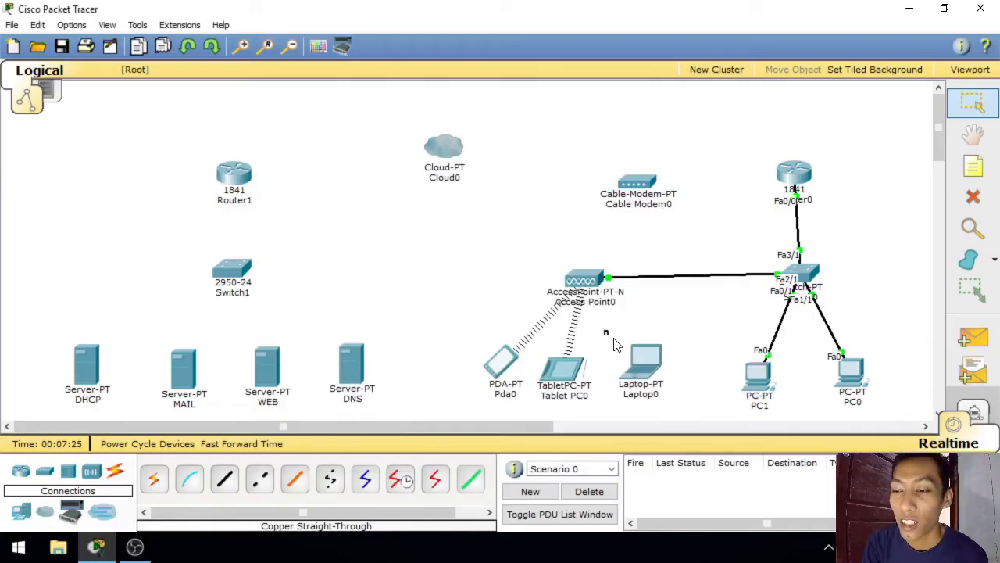
Step: Power off Laptop0, replace its PT-LAPTOP-NM-1CFE module with the PT-LAPTOP-NM-1W wireless module, power it back on and close its window
drag(603, 329, 688, 368)
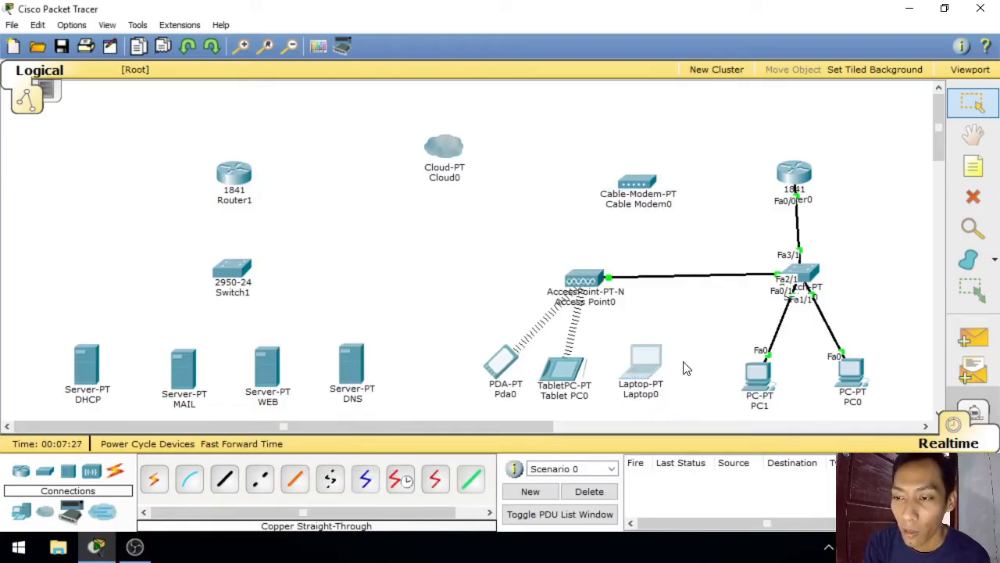
click(648, 361)
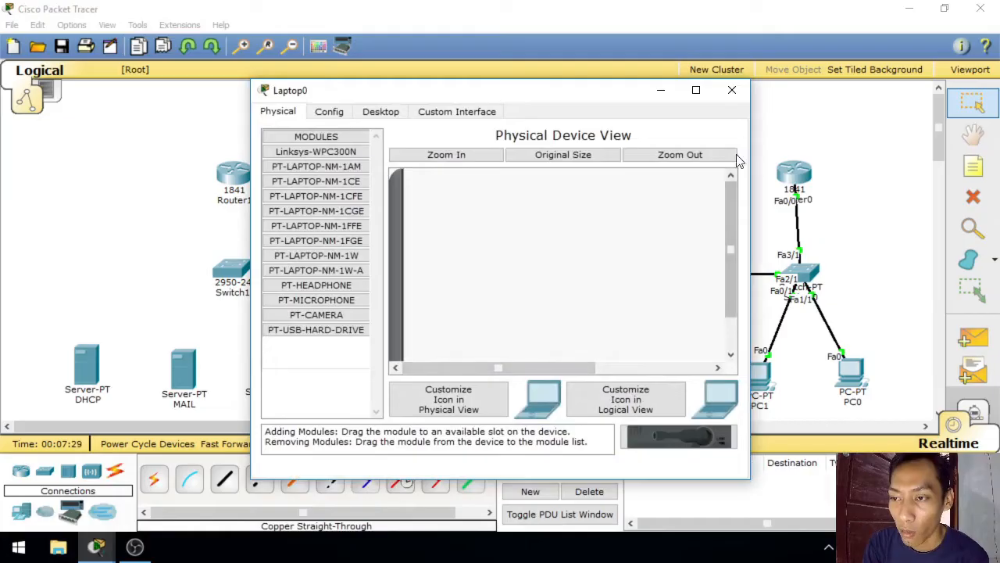
drag(732, 198, 737, 258)
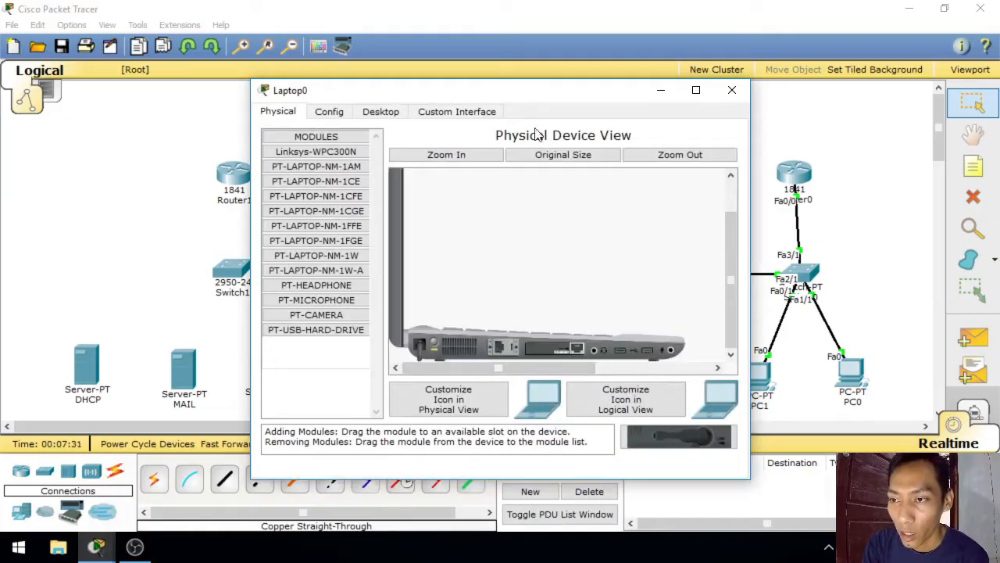
click(489, 154)
drag(731, 226, 731, 312)
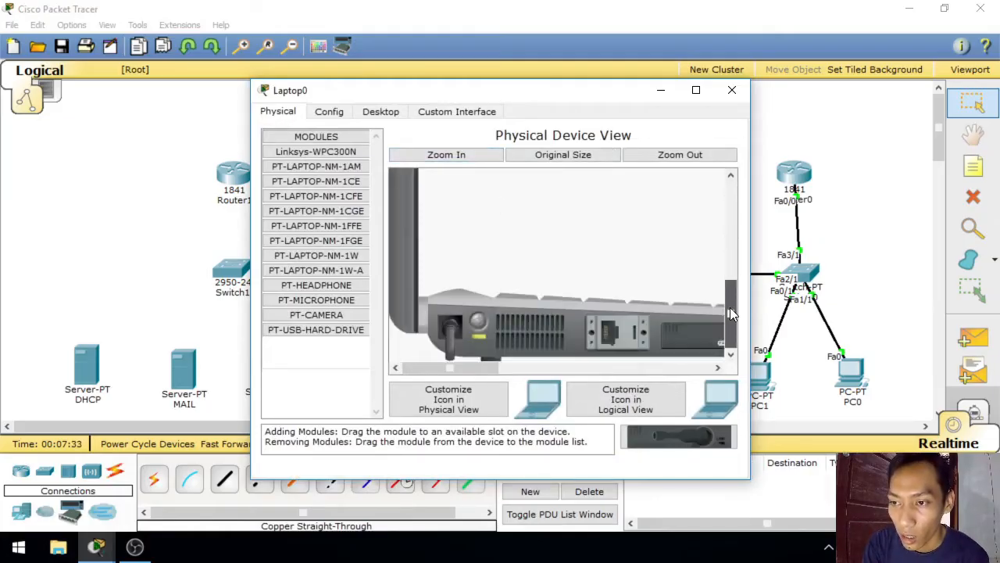
drag(491, 369, 523, 368)
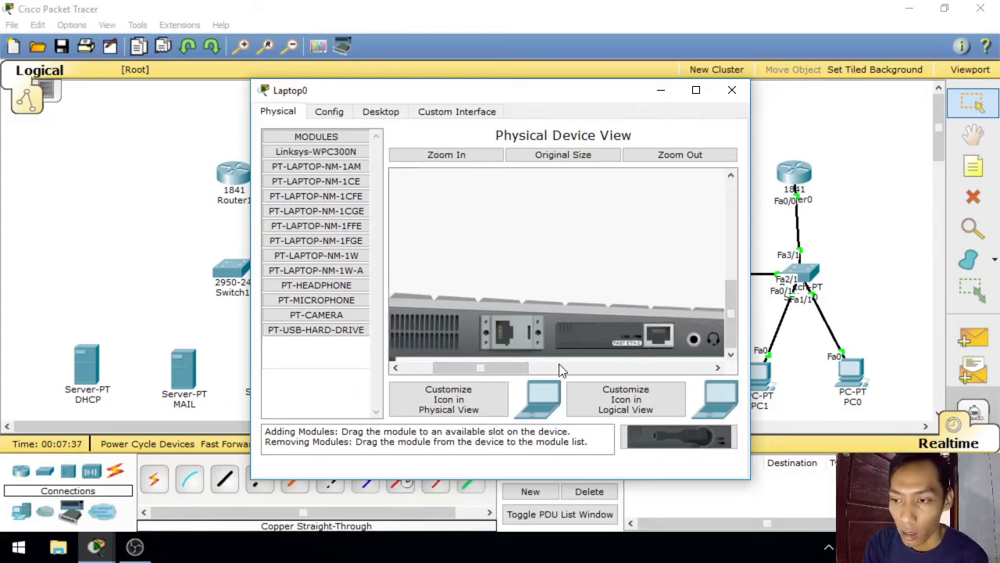
mouse_move(488, 368)
mouse_down()
mouse_move(446, 368)
mouse_move(496, 366)
mouse_up()
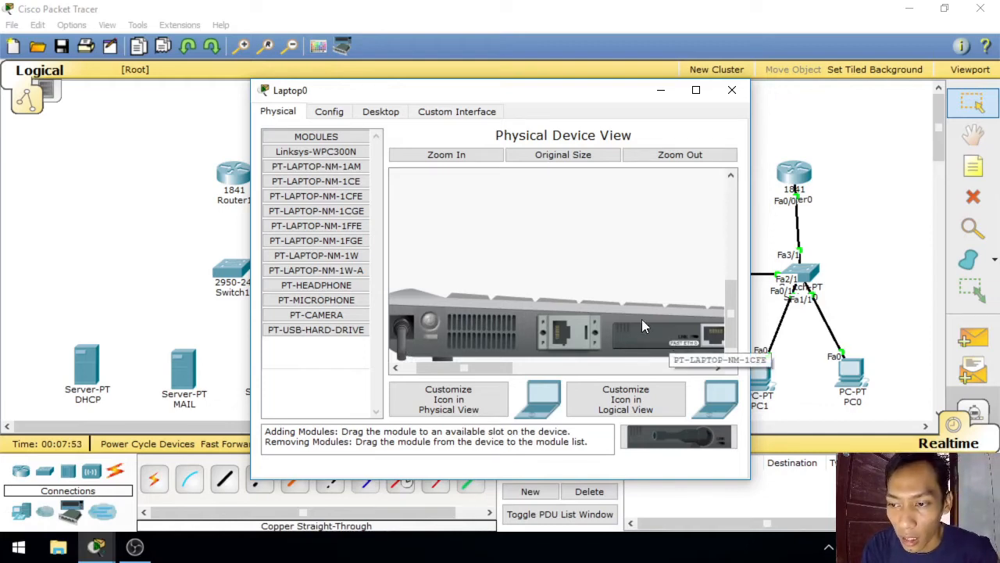
drag(648, 331, 335, 227)
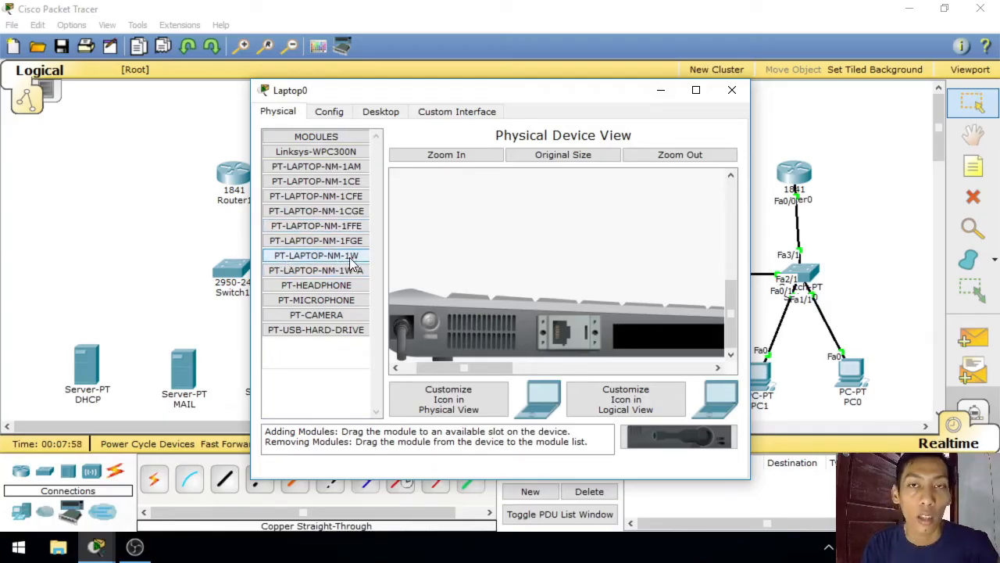
drag(341, 260, 669, 341)
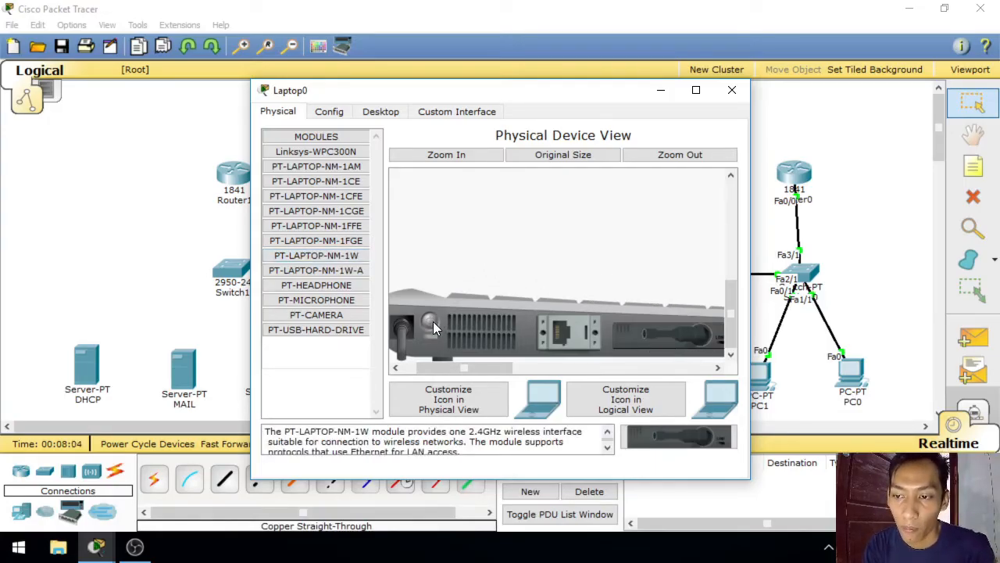
click(732, 89)
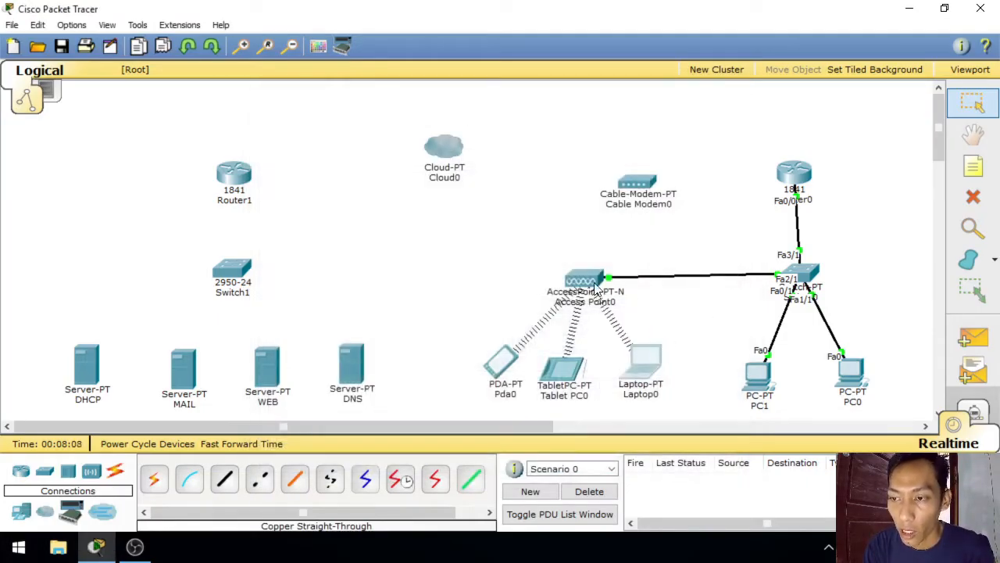
Step: Check the IPv4 settings Laptop0 received through DHCP and close its window
click(647, 346)
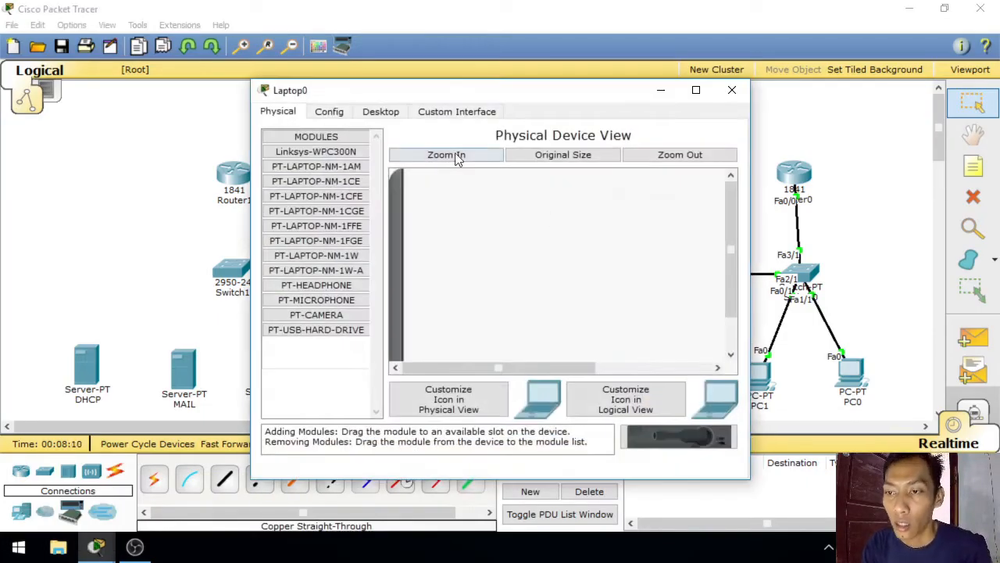
click(381, 111)
click(336, 177)
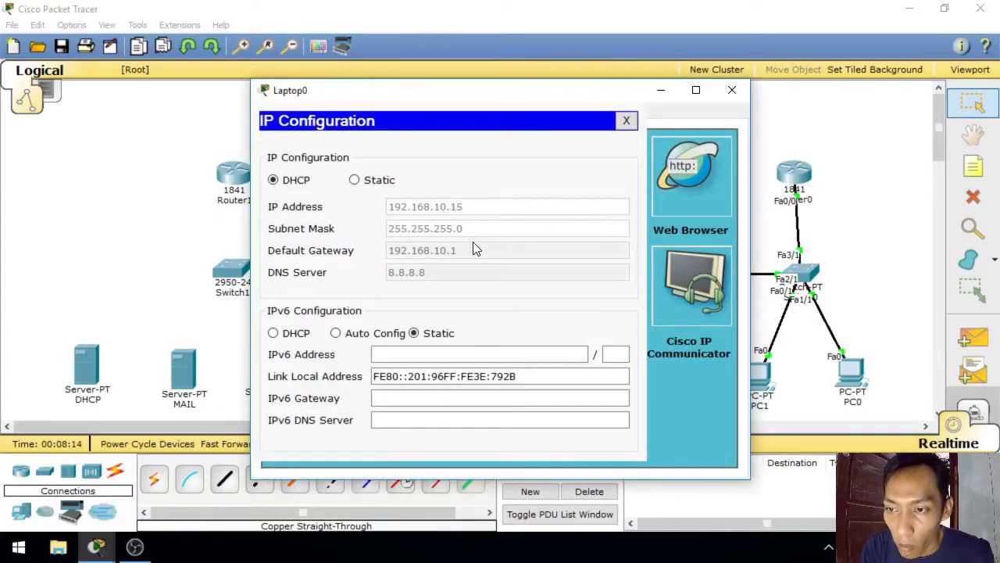
click(627, 121)
click(732, 90)
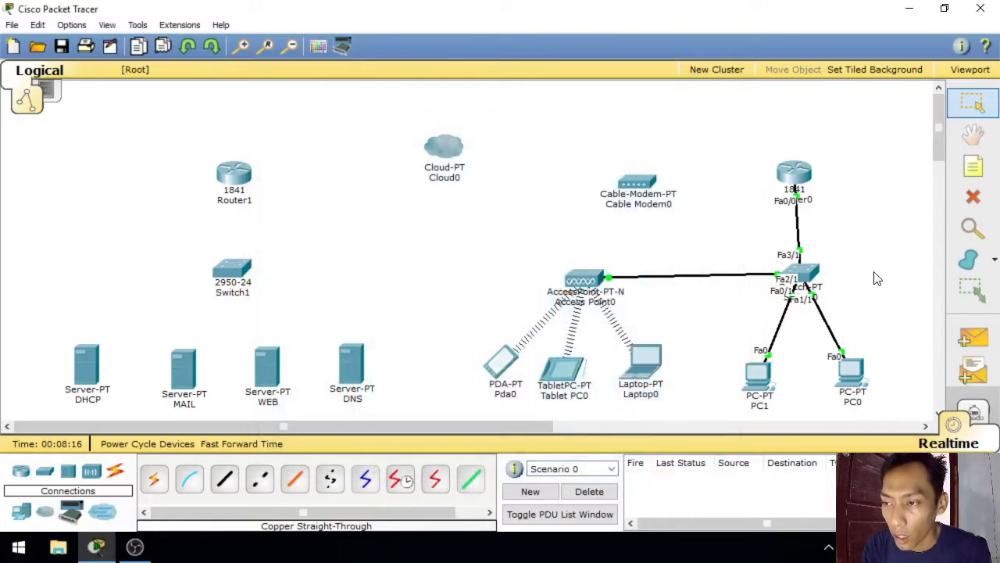
Step: Test connectivity with simple PDUs from PC0 to Laptop0 and from PC0 to PC1, and delete the test scenario
click(973, 338)
click(866, 399)
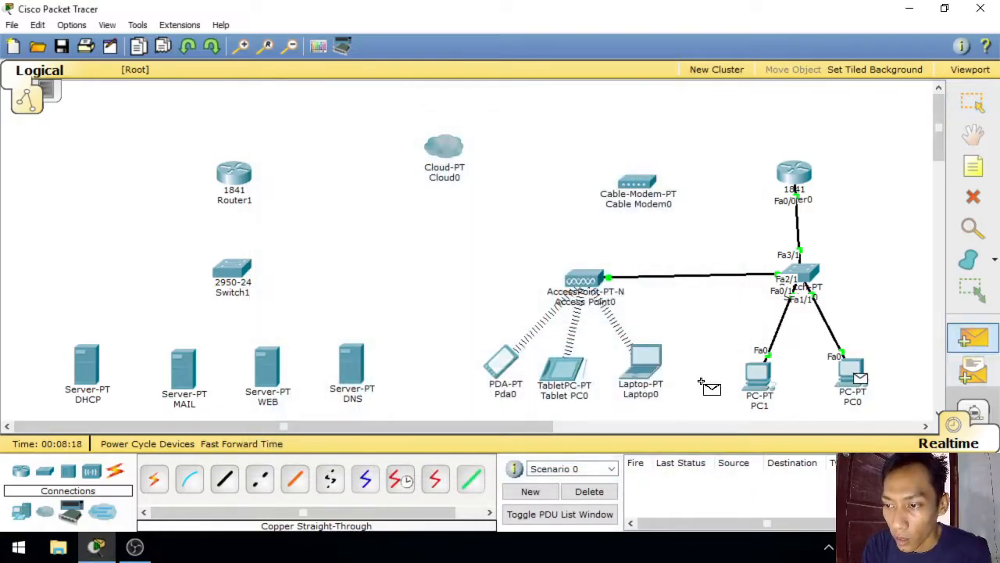
click(645, 364)
click(986, 340)
click(856, 375)
click(759, 377)
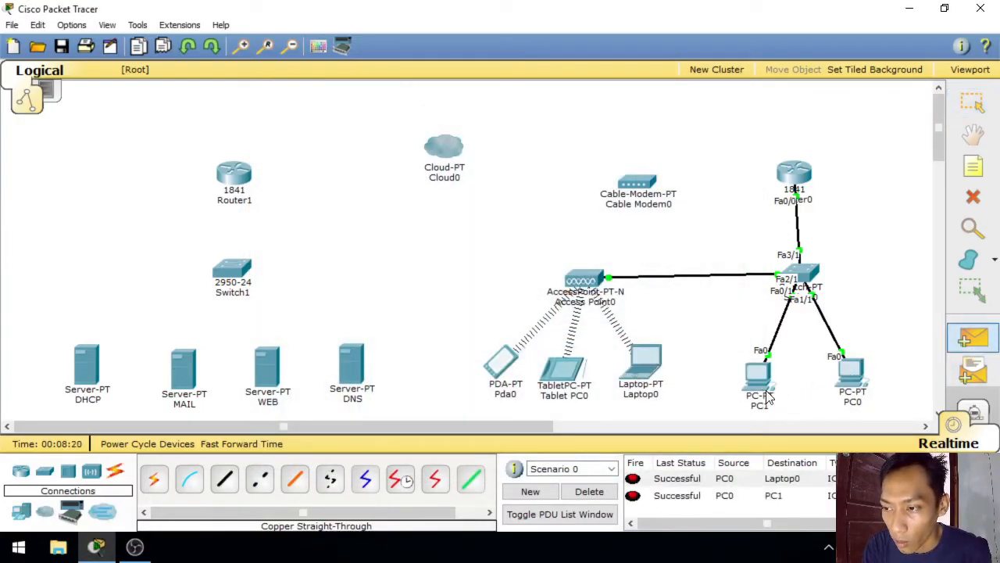
click(596, 492)
Step: Test the gateway with simple PDUs from PC0, PC1 and Laptop0 to Router0, and delete the test scenario
click(973, 338)
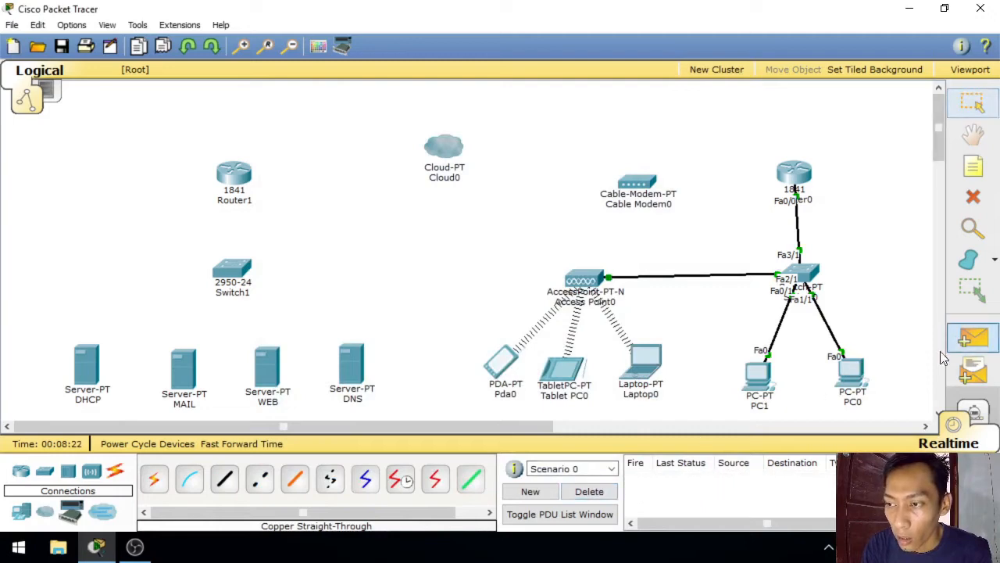
click(856, 377)
click(796, 174)
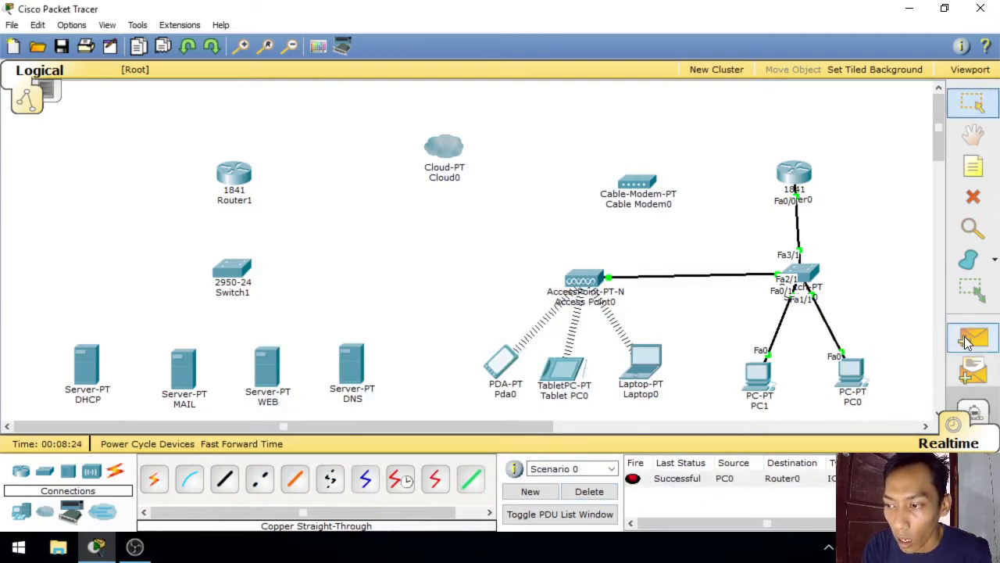
click(787, 200)
click(973, 338)
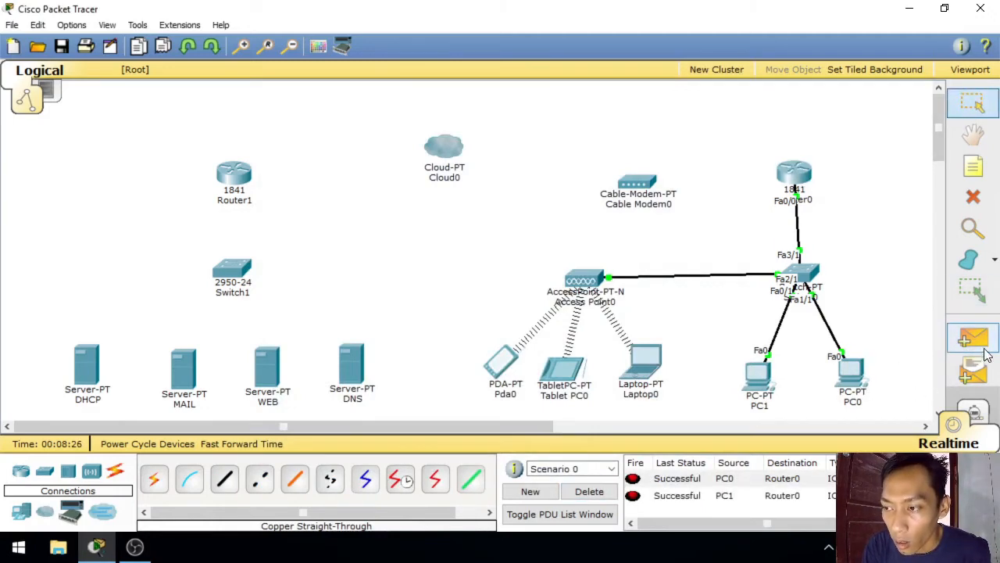
click(645, 363)
click(805, 177)
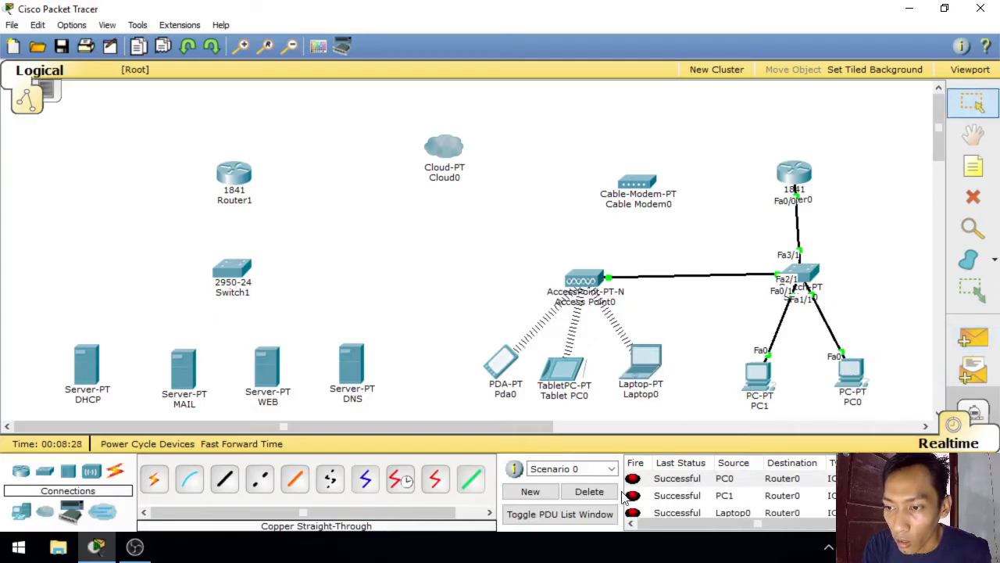
click(589, 491)
Step: Send simple PDUs from Tablet PC0 and Pda0 to Router0 to test connectivity, and delete the test scenario
click(973, 338)
click(563, 369)
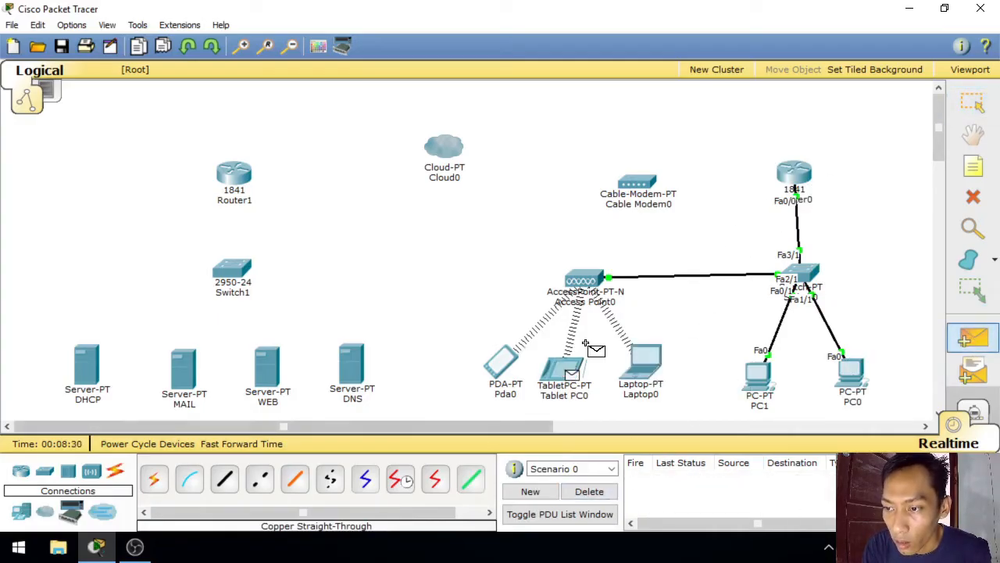
click(796, 172)
click(973, 338)
click(505, 361)
click(799, 181)
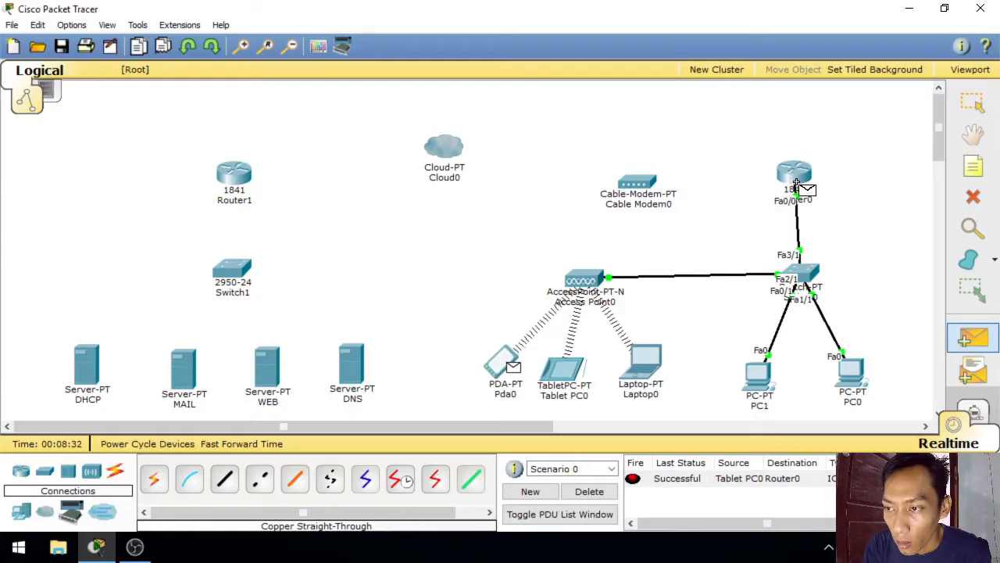
click(598, 490)
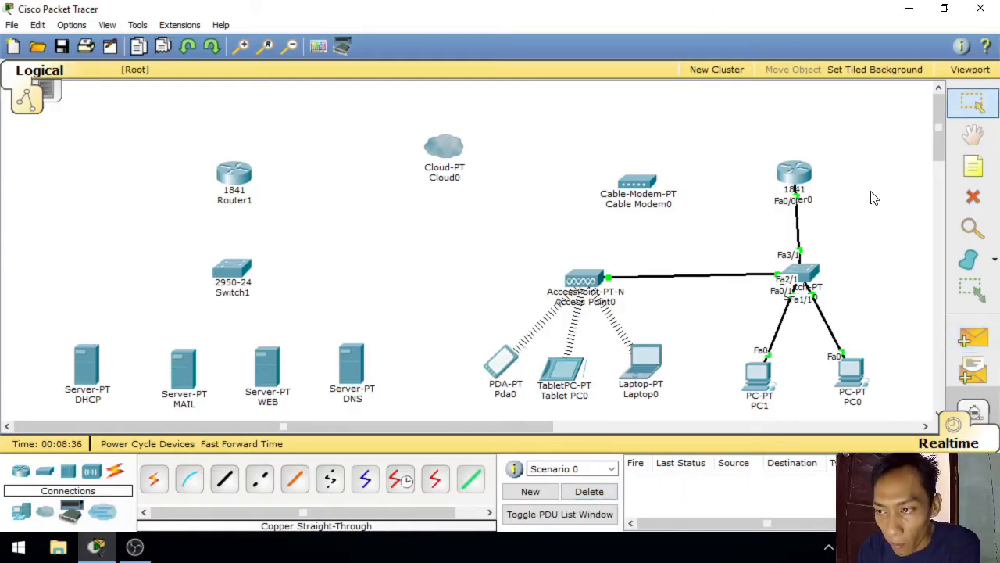
Step: Connect Router0's FastEthernet0/1 to Port 1 of Cable Modem0 with a copper straight-through cable
click(225, 480)
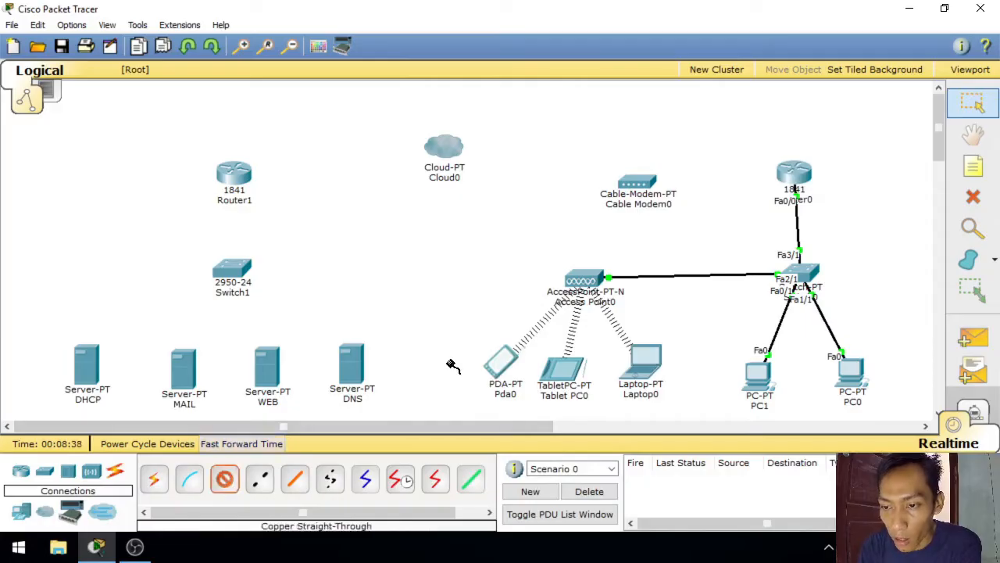
click(791, 173)
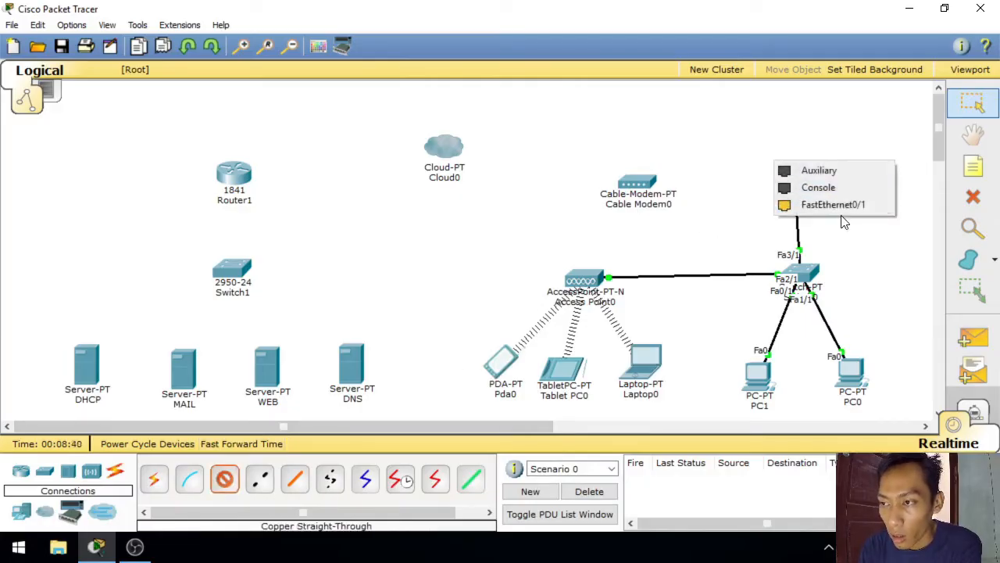
click(872, 206)
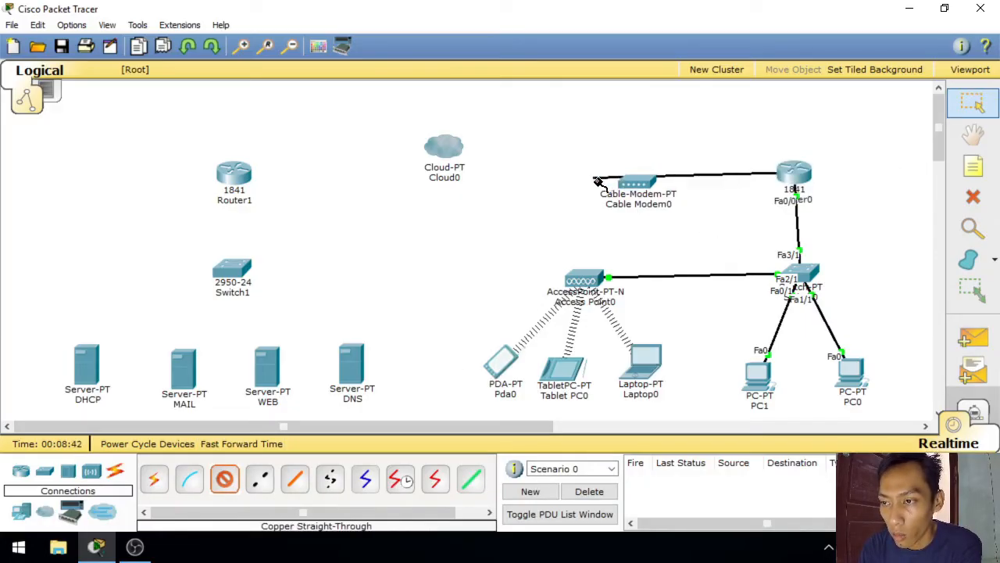
click(647, 185)
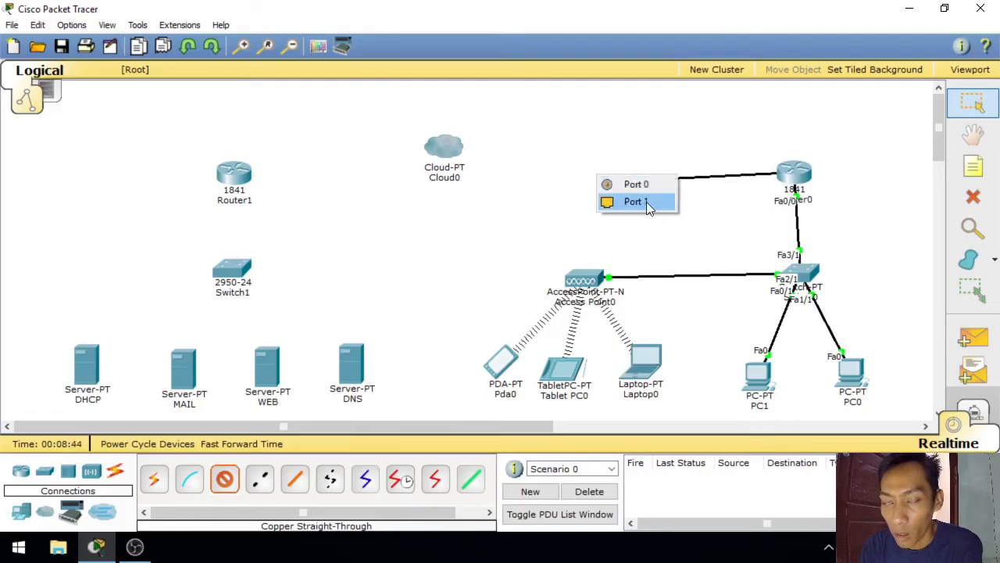
click(637, 202)
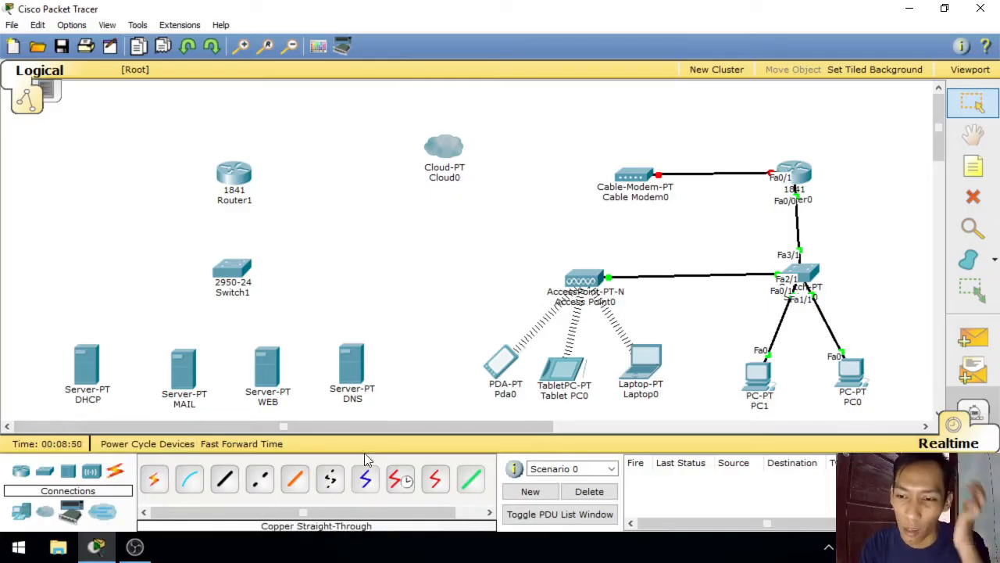
Step: Connect Port 0 of Cable Modem0 to Coaxial7 on Cloud0 with a coaxial cable
click(369, 494)
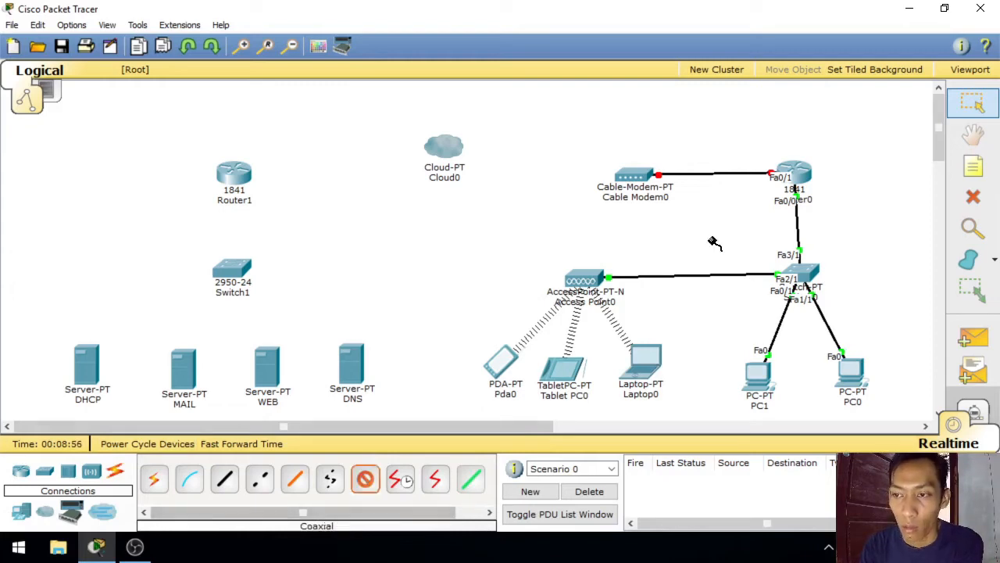
click(631, 177)
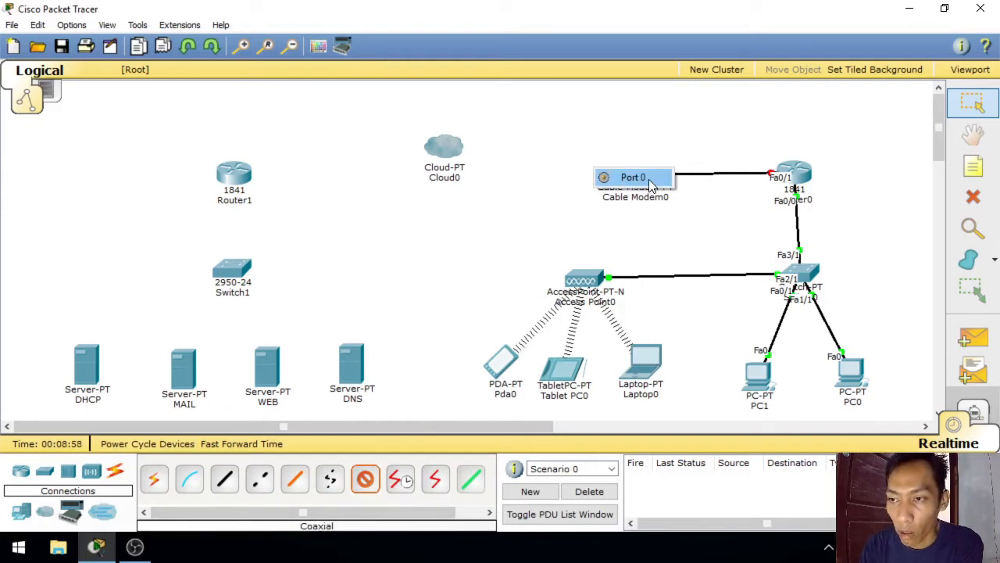
click(635, 177)
click(453, 152)
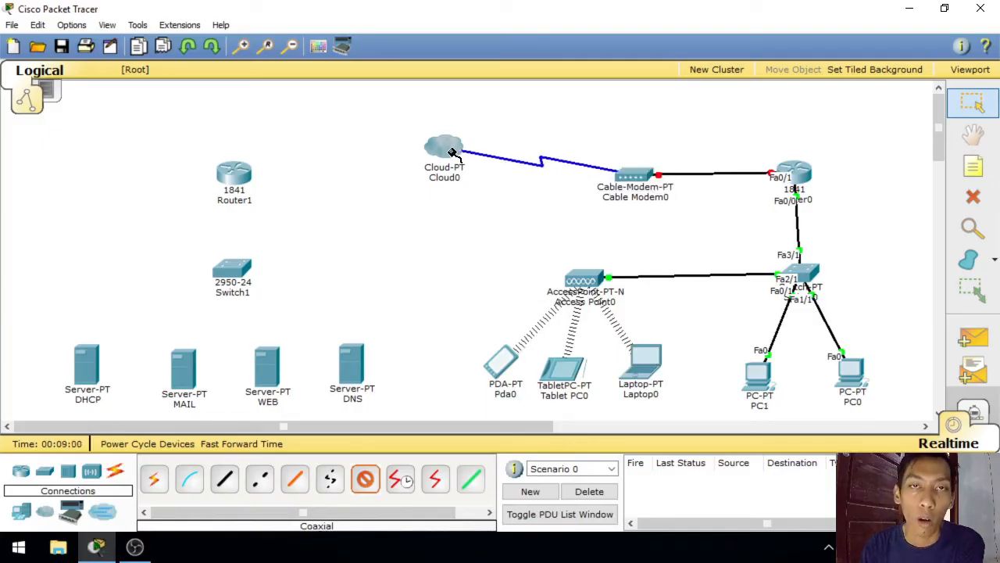
click(454, 153)
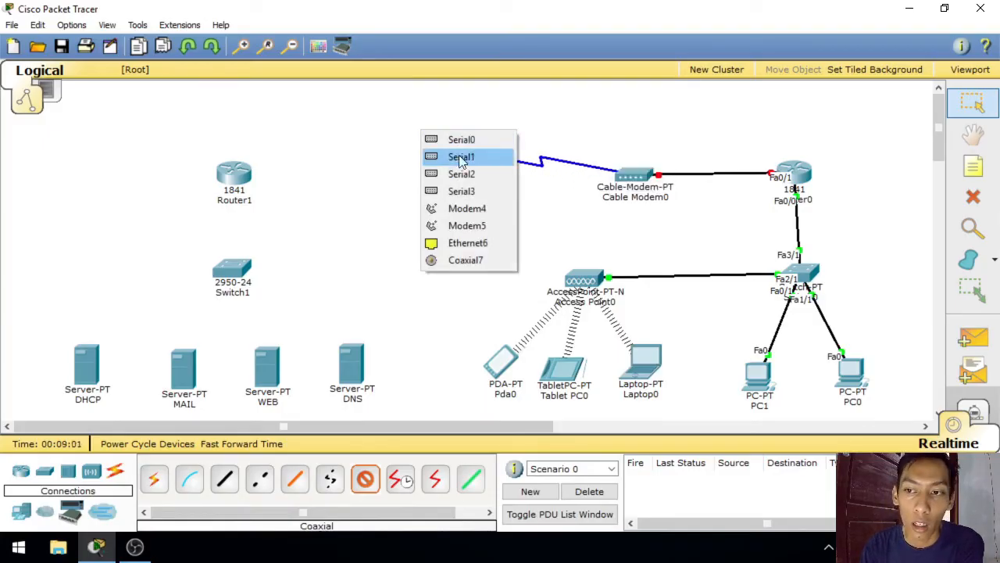
click(478, 263)
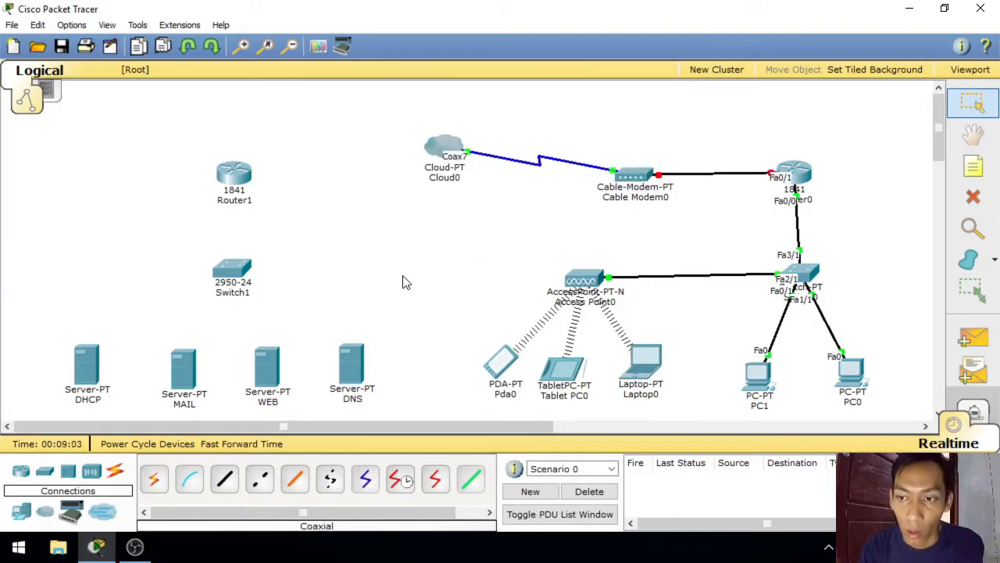
Step: Connect Cloud0's Ethernet6 port to FastEthernet0/1 on Router1 with a copper straight-through cable
click(224, 478)
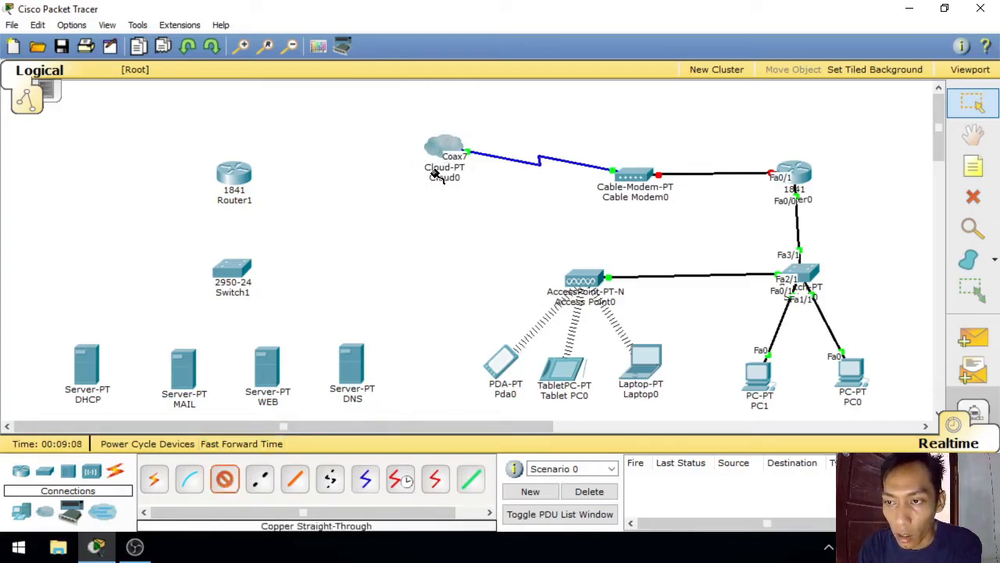
click(434, 146)
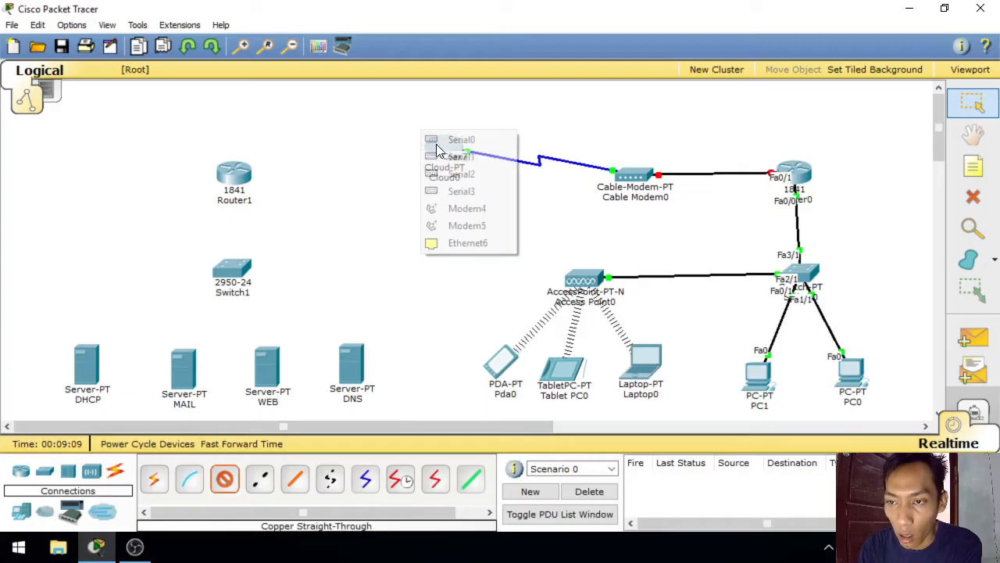
click(469, 243)
click(243, 180)
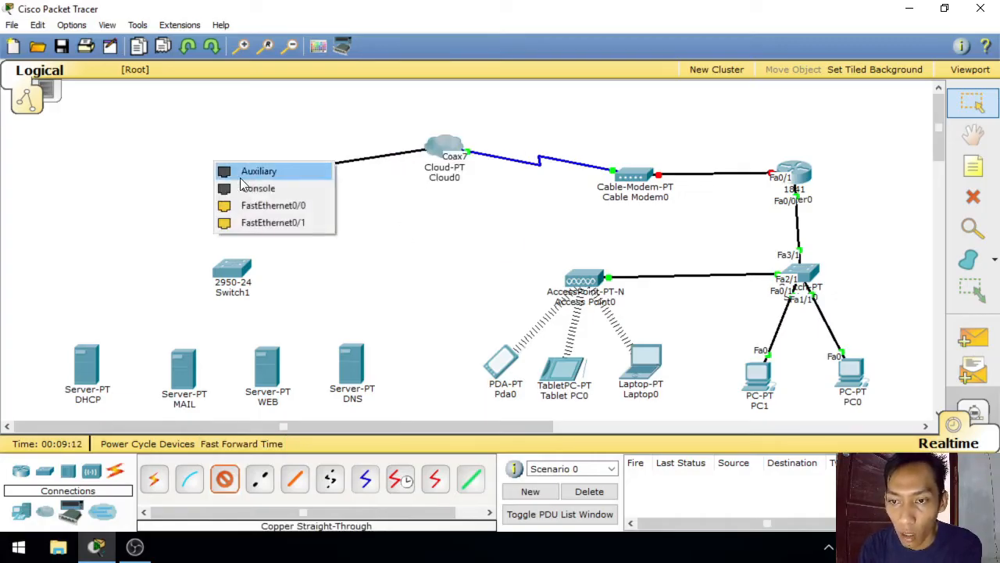
click(311, 224)
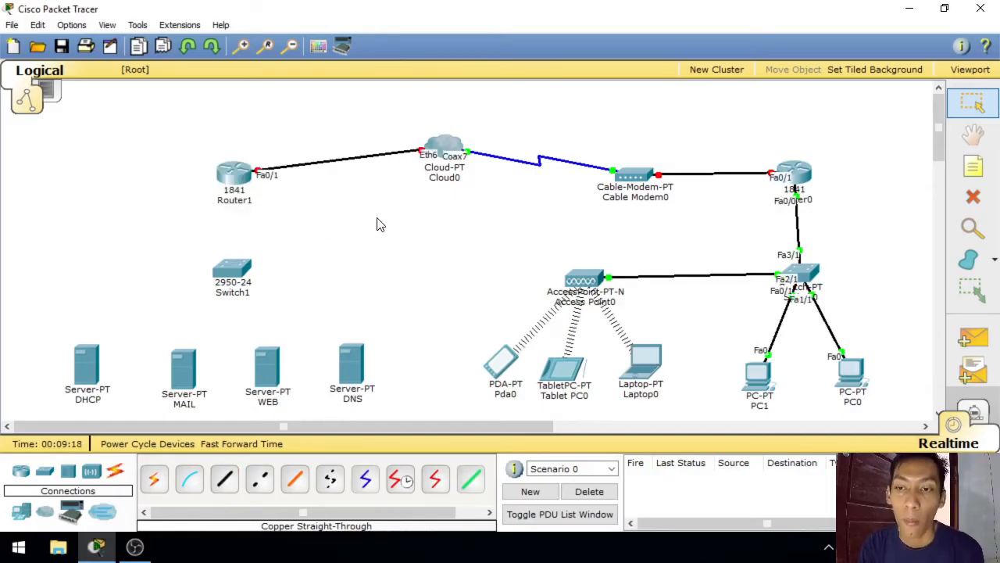
Step: Connect the DHCP server's FastEthernet0 to FastEthernet0/1 on Switch1 with a copper straight-through cable
click(226, 479)
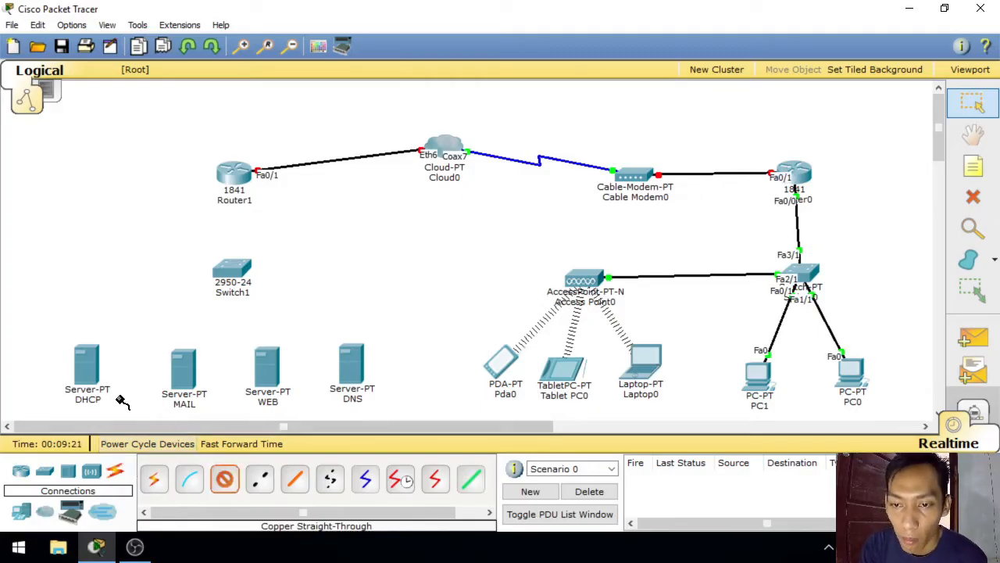
click(88, 361)
click(102, 351)
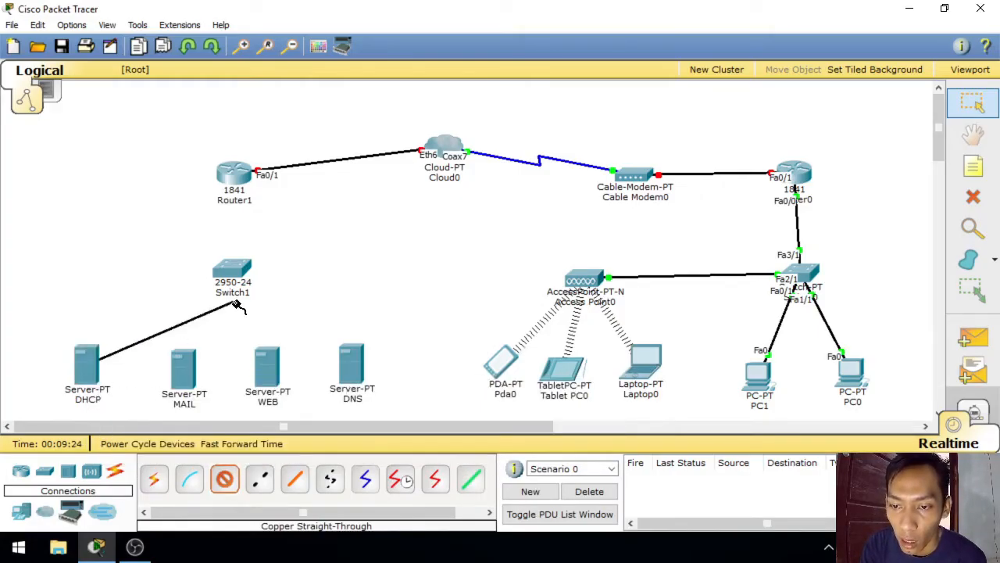
click(235, 272)
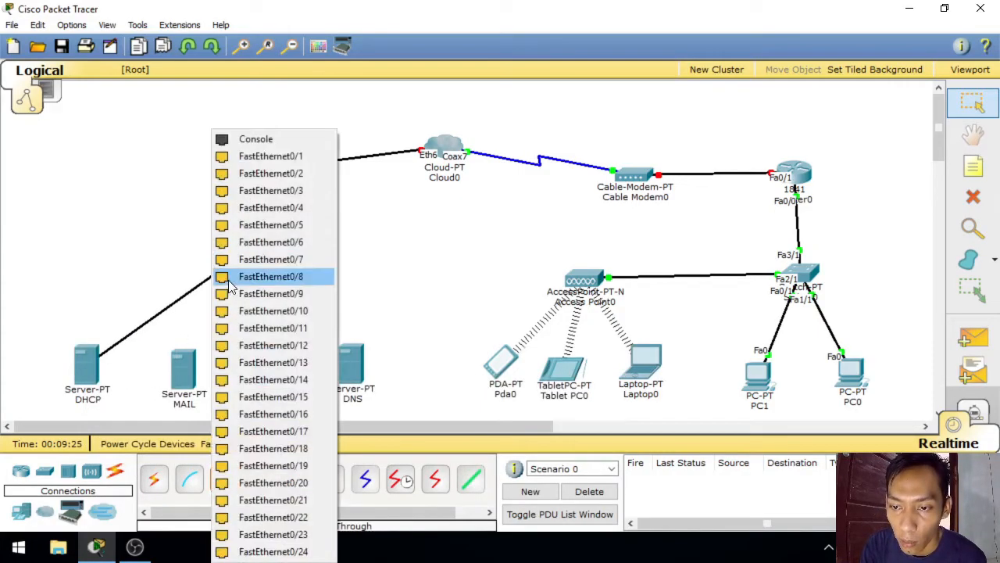
click(299, 154)
Step: Connect the MAIL server's FastEthernet0 to FastEthernet0/2 on Switch1 with a copper straight-through cable
click(221, 479)
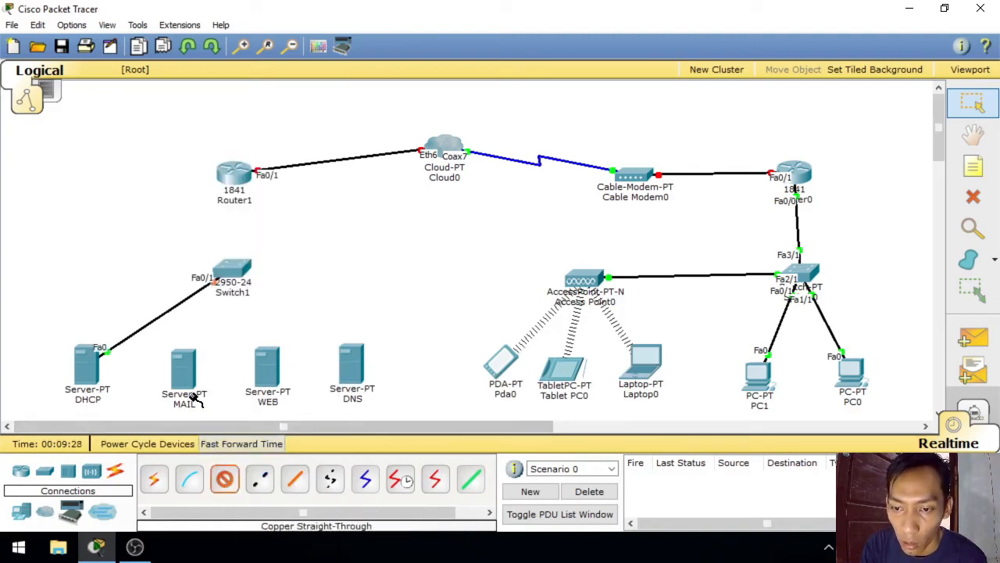
click(232, 270)
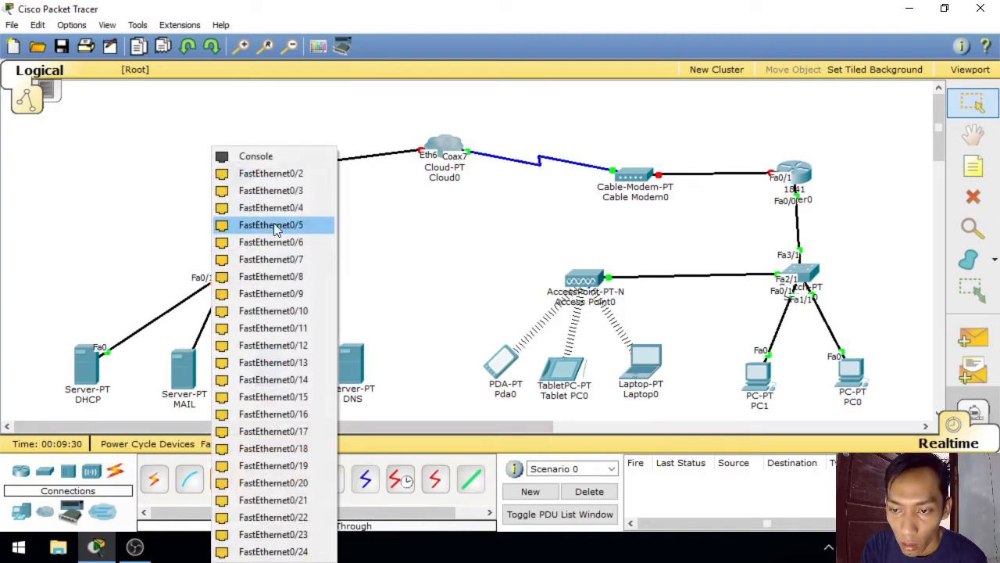
click(313, 175)
Step: Connect the WEB server's FastEthernet0 to FastEthernet0/3 on Switch1 with a copper straight-through cable
click(225, 483)
click(270, 371)
click(297, 356)
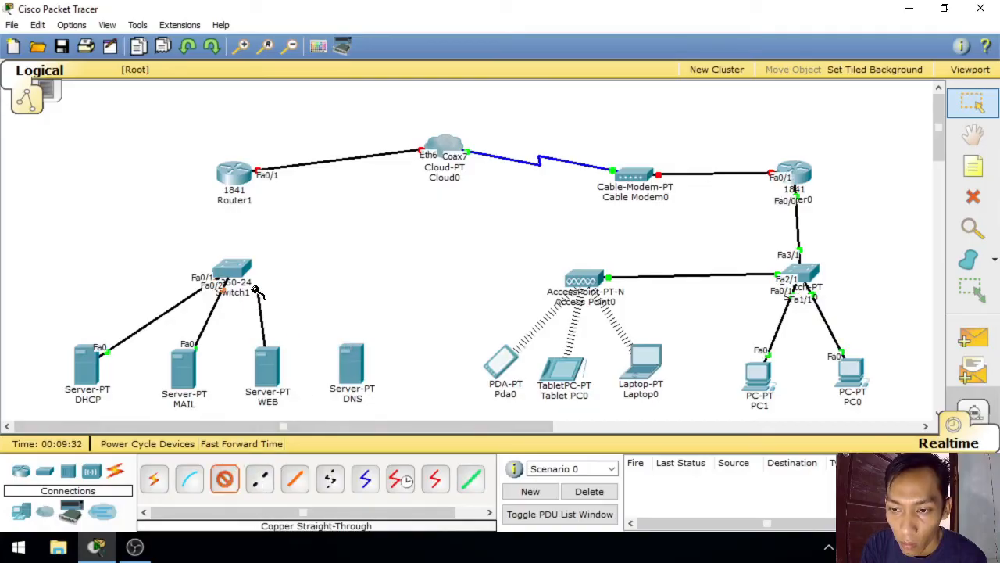
click(233, 269)
click(257, 193)
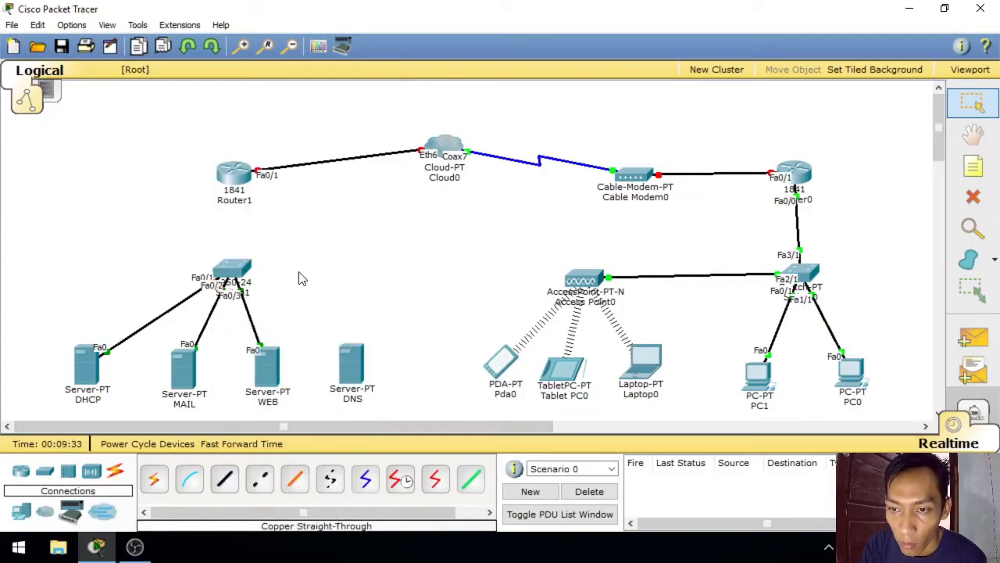
Step: Connect the DNS server's FastEthernet0 to FastEthernet0/4 on Switch1 with a copper straight-through cable
click(224, 479)
click(352, 361)
click(383, 356)
click(351, 361)
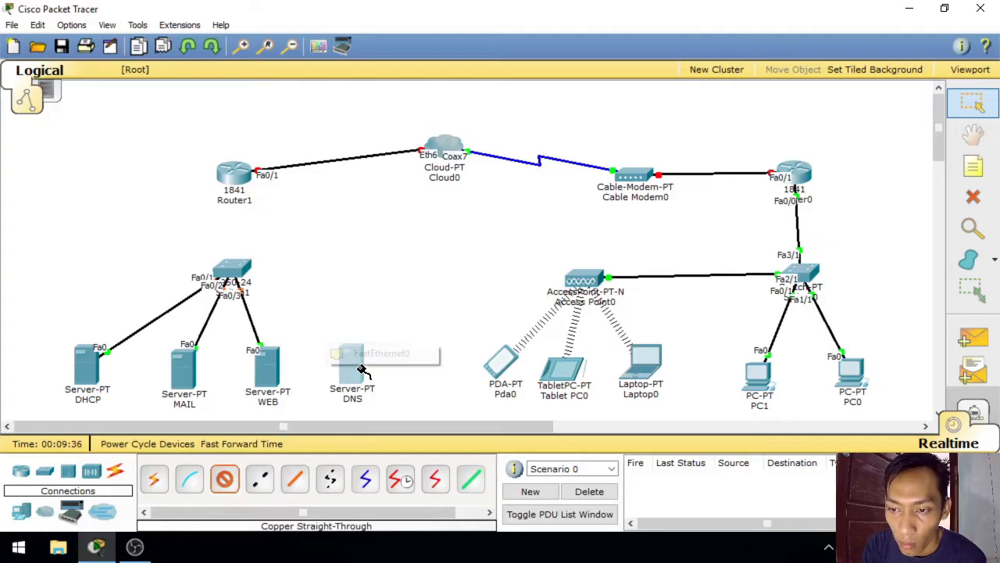
click(369, 351)
click(233, 270)
click(266, 207)
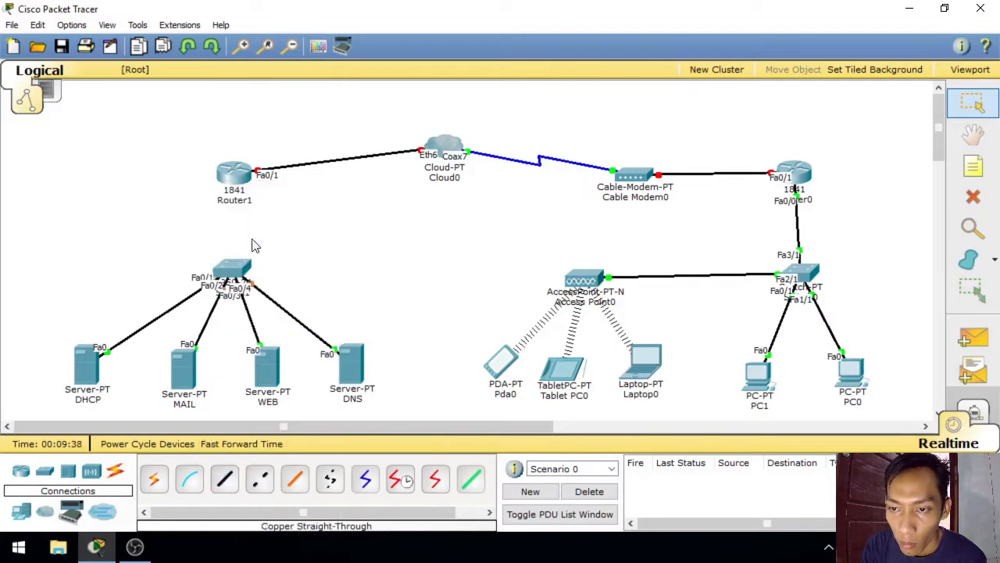
Step: Connect Switch1's FastEthernet0/5 to FastEthernet0/0 on Router1 with a copper straight-through cable
click(224, 479)
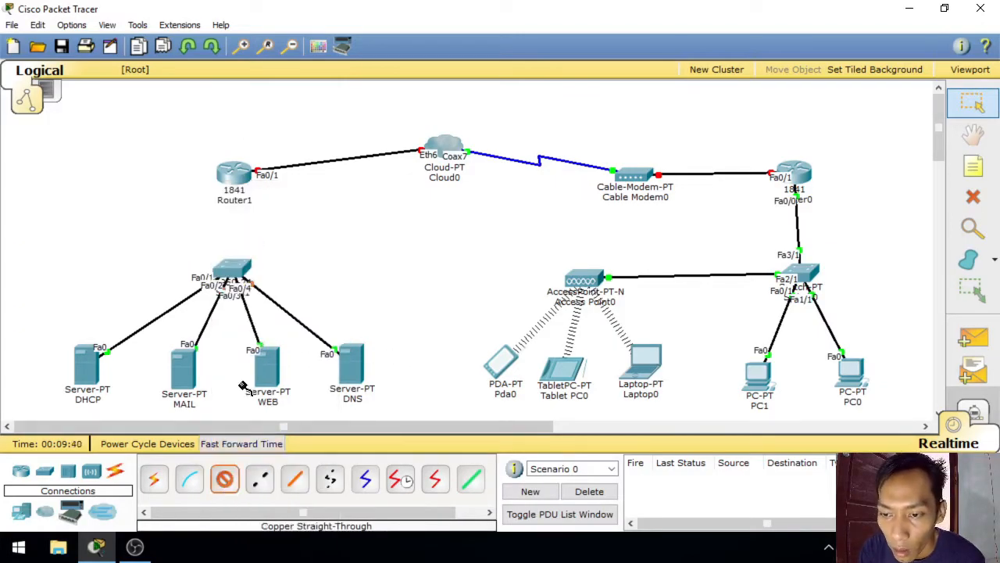
click(233, 270)
click(266, 234)
click(234, 174)
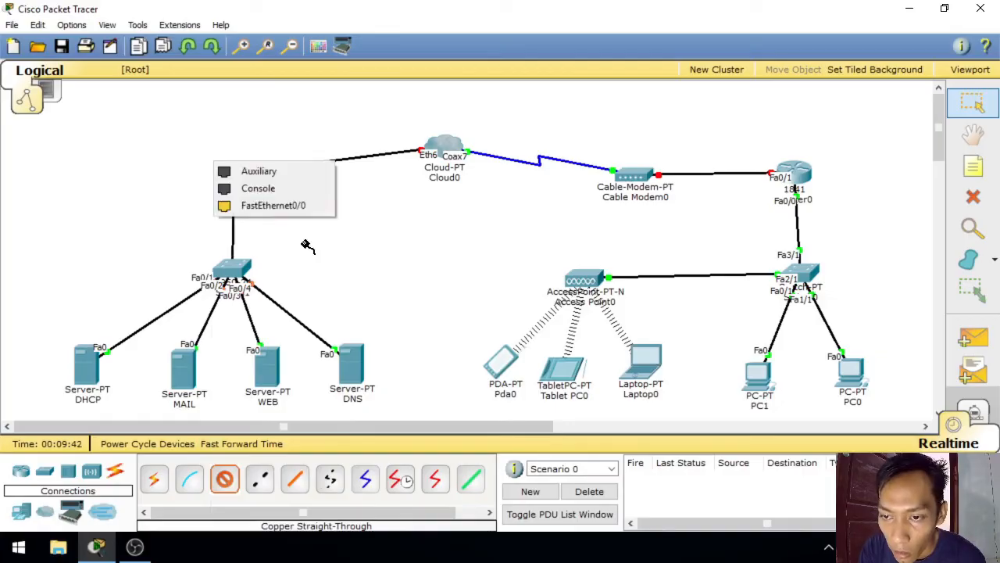
click(276, 208)
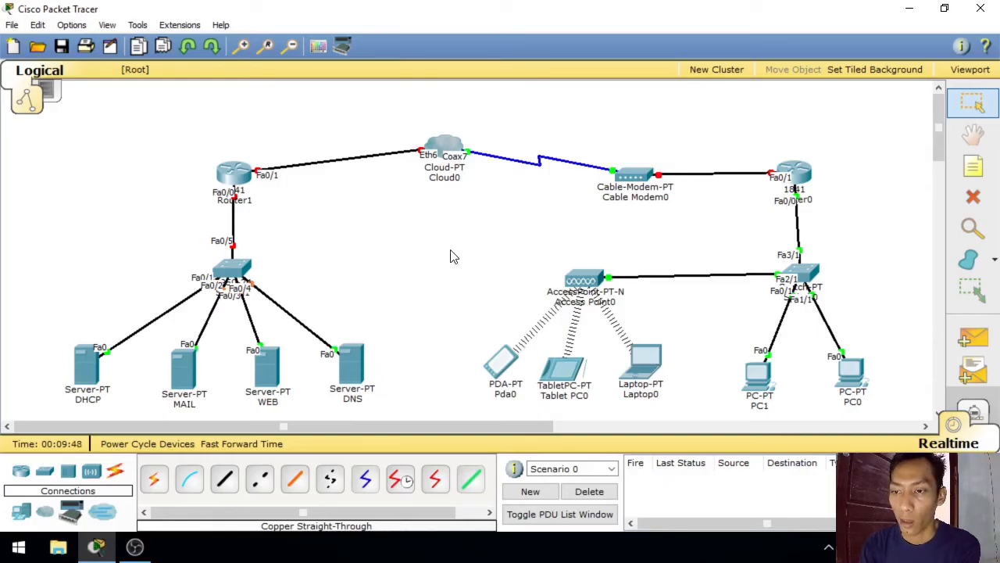
drag(398, 347, 26, 409)
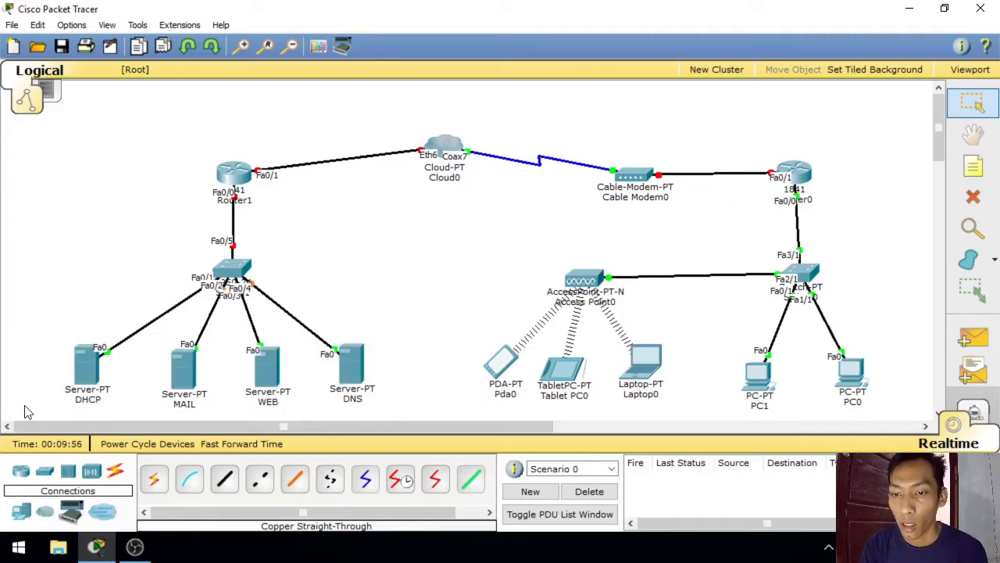
click(351, 366)
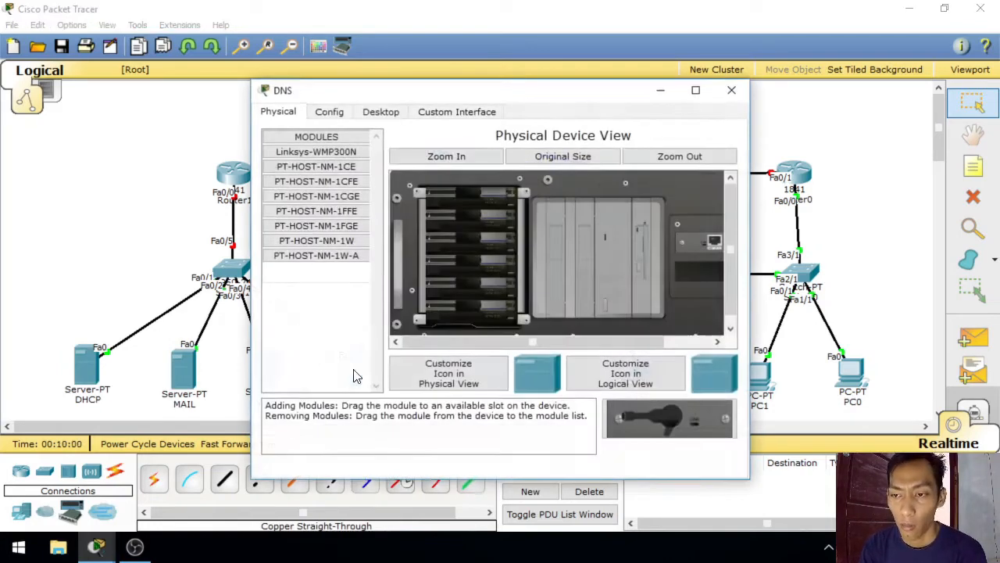
click(382, 114)
click(317, 202)
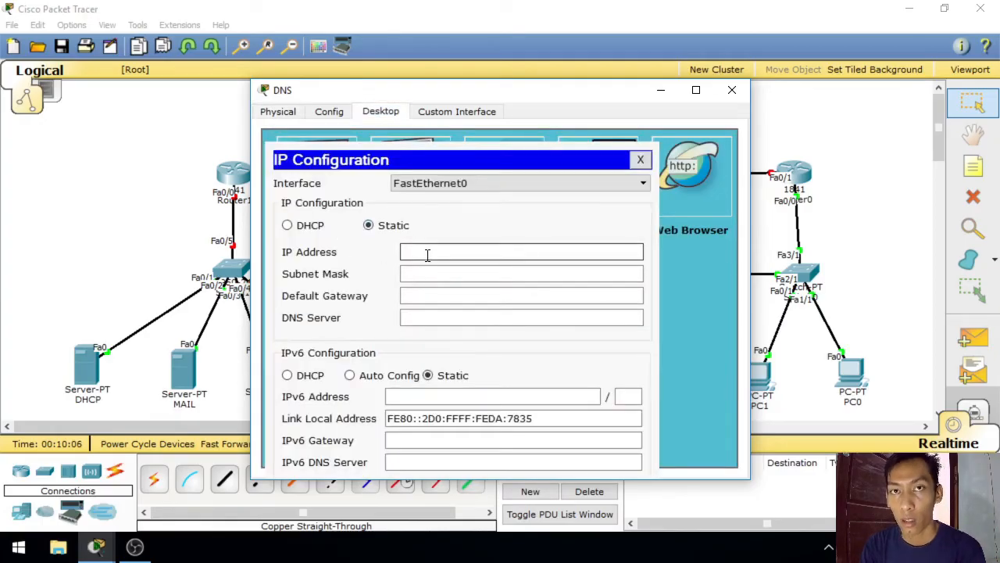
click(509, 249)
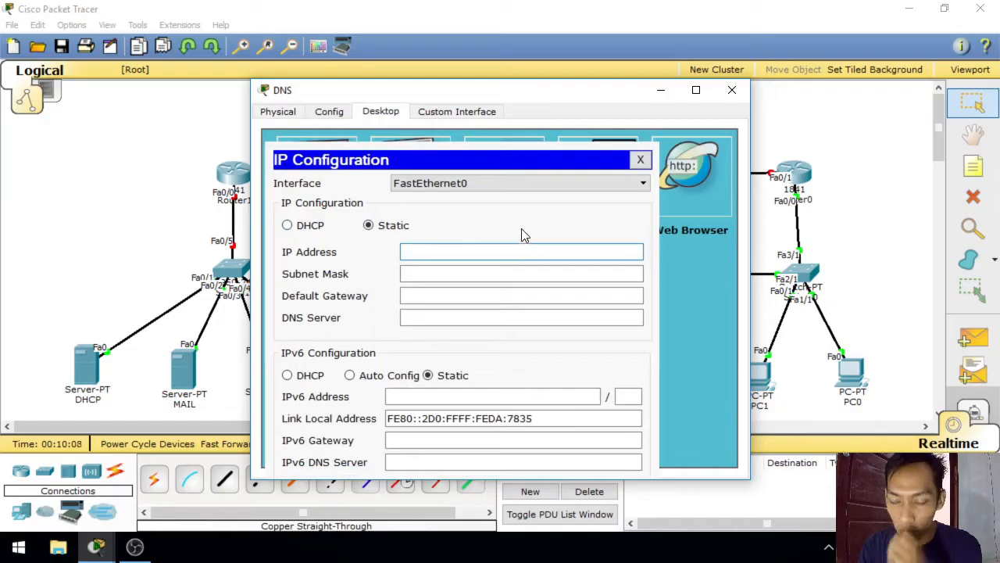
click(639, 161)
click(729, 91)
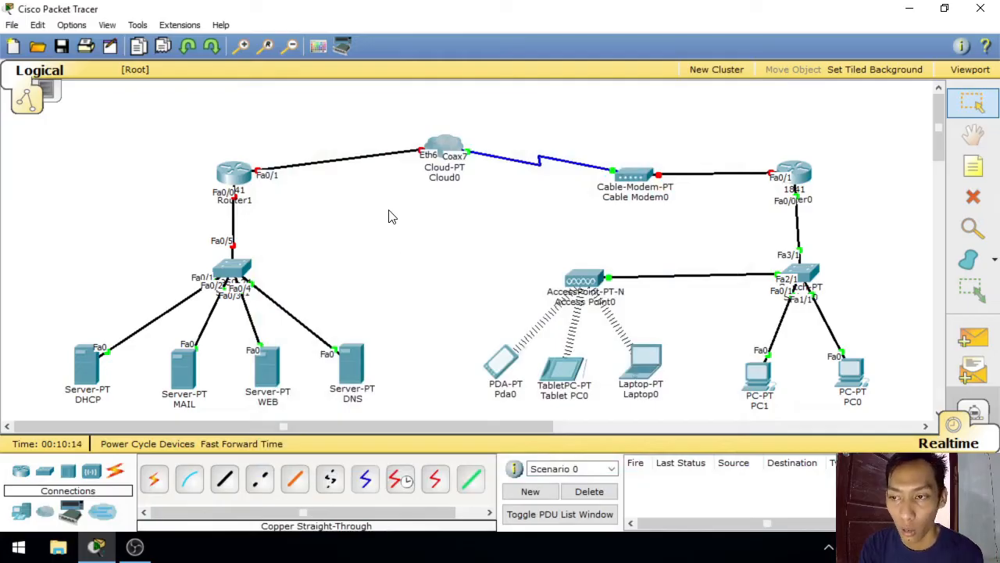
Step: Turn on the FastEthernet0/1 interface of Router0 in its configuration
click(803, 174)
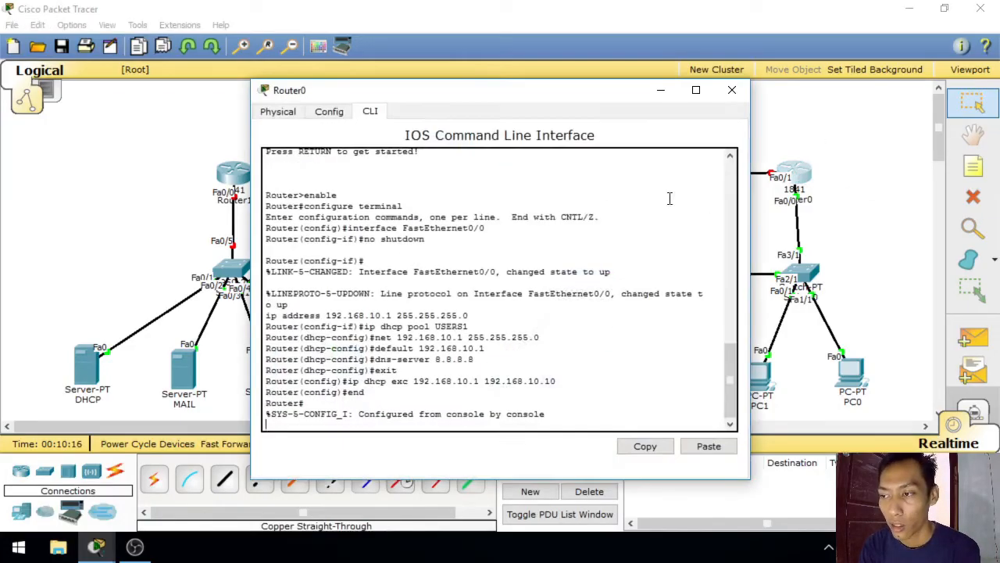
click(291, 112)
click(327, 114)
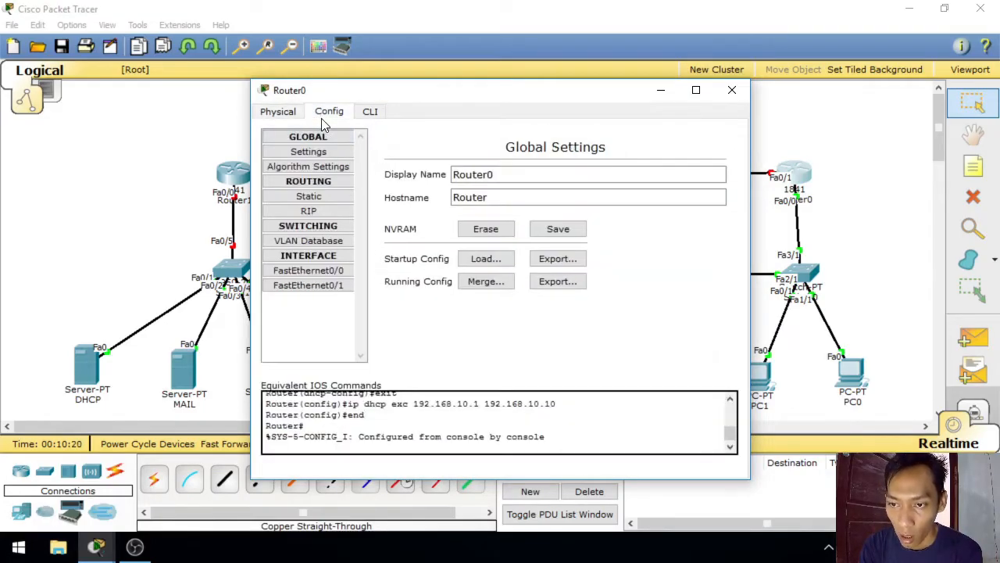
click(332, 289)
drag(599, 105, 519, 114)
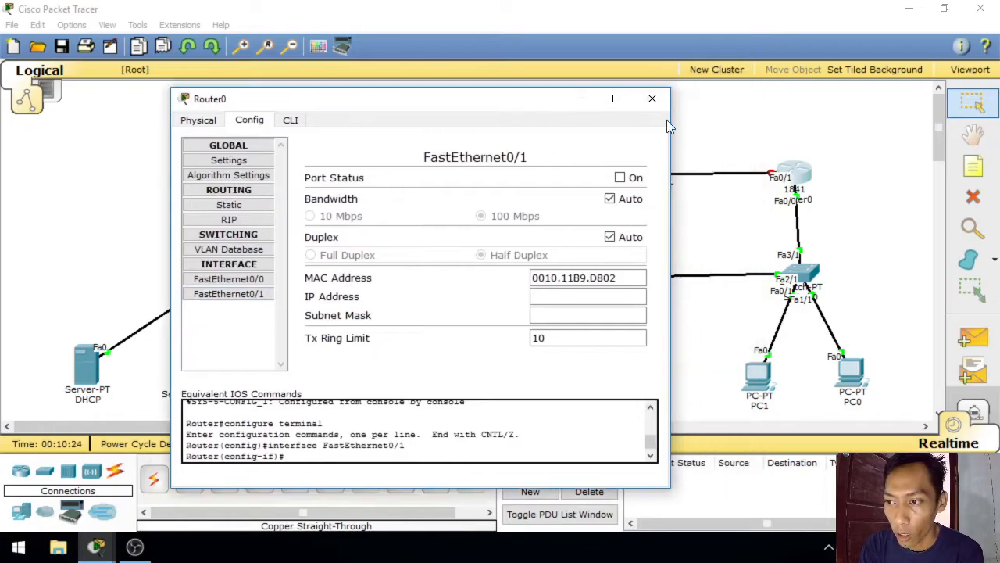
click(620, 178)
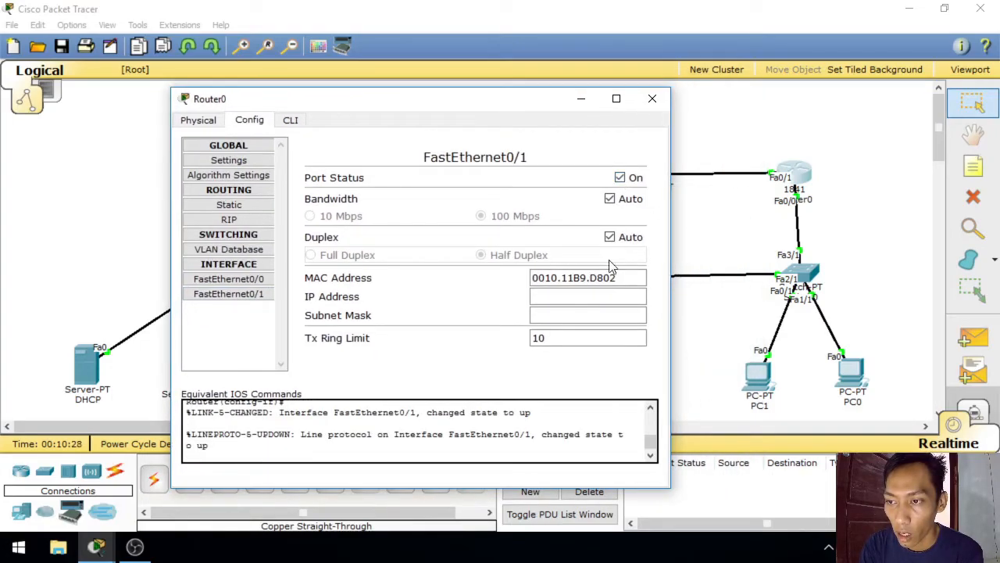
Step: Assign IP address 15.16.17.18 with subnet mask 255.0.0.0 to Router0's FastEthernet0/1 interface and close its configuration
click(547, 295)
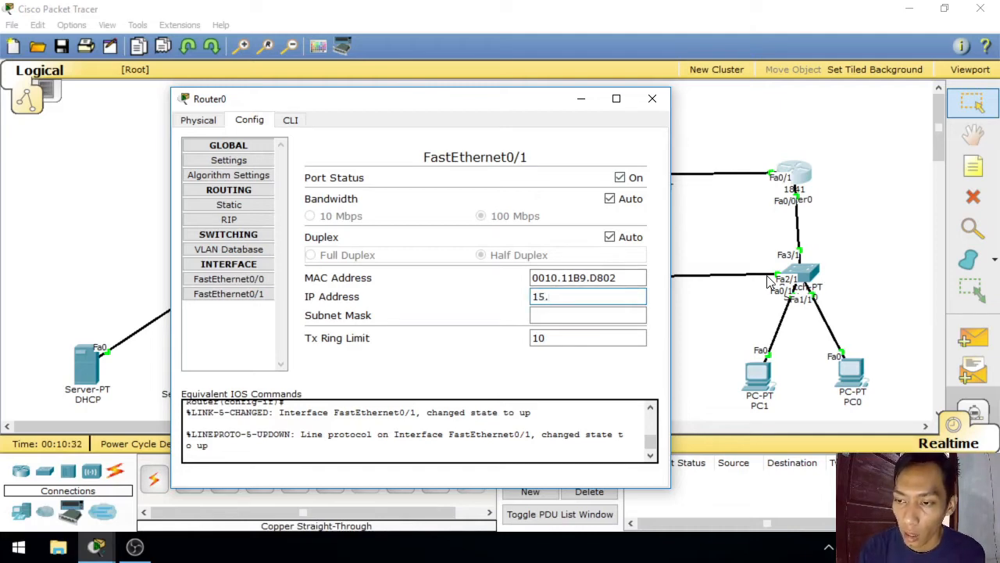
text(15.16.17.18)
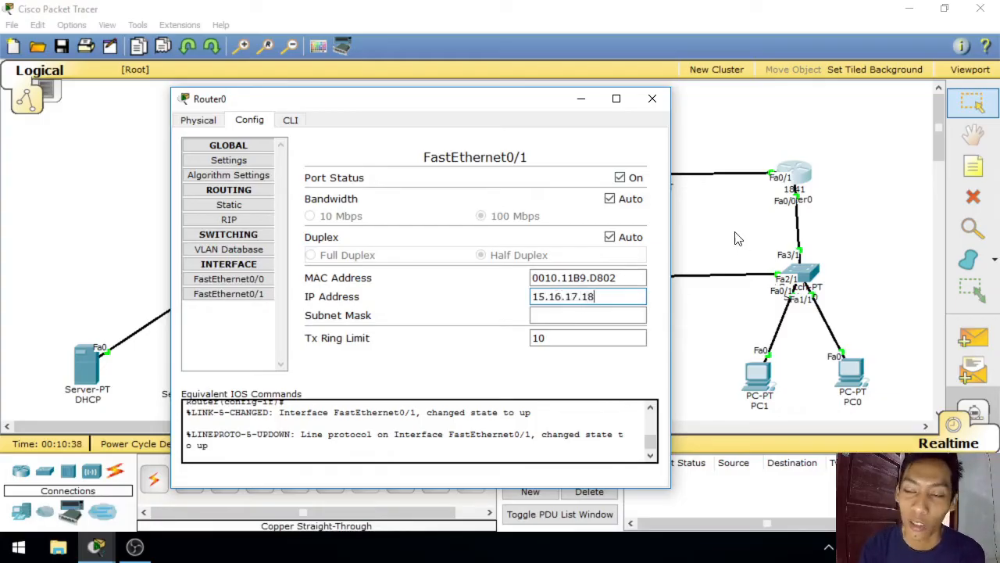
click(593, 316)
drag(602, 313, 458, 328)
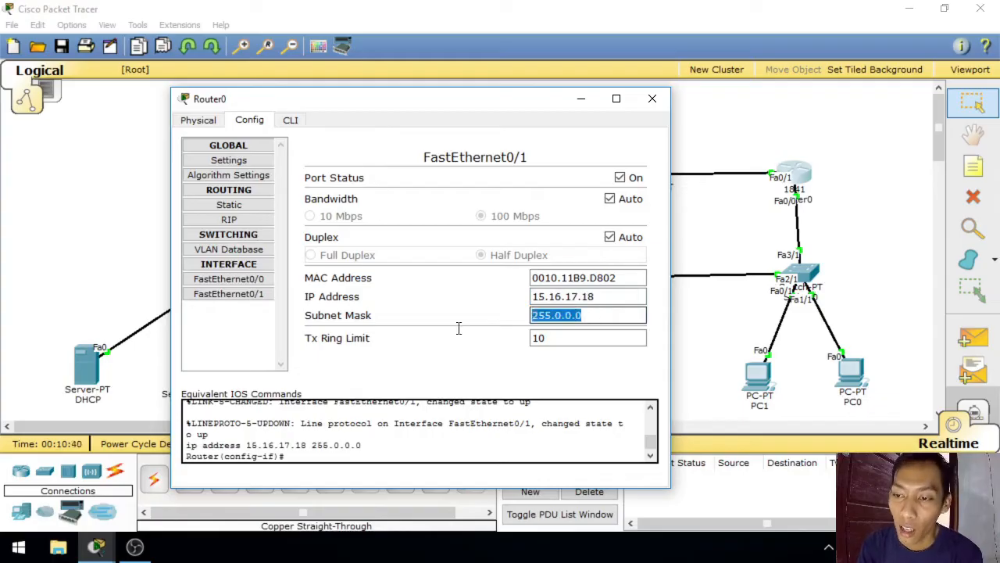
click(596, 315)
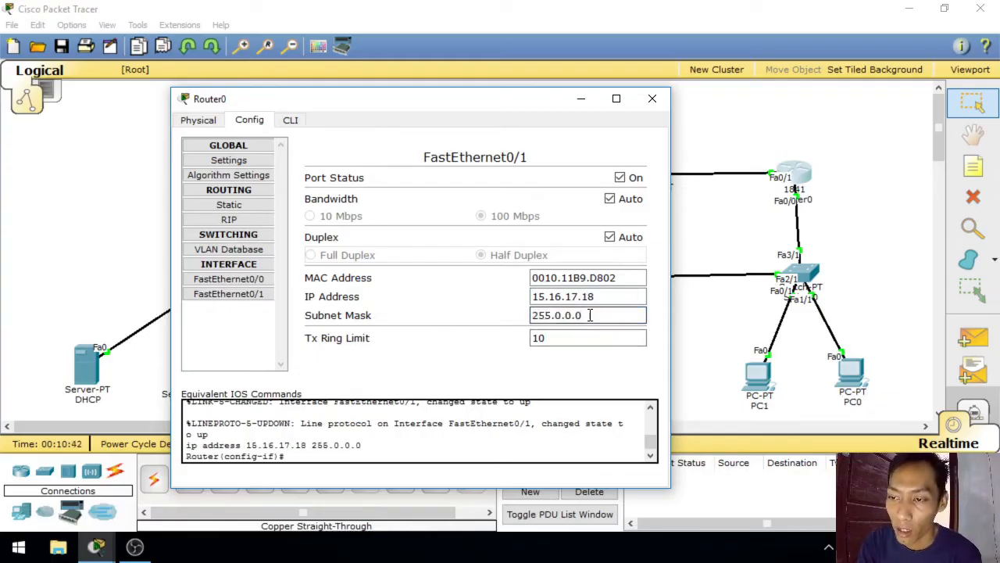
drag(590, 314, 507, 313)
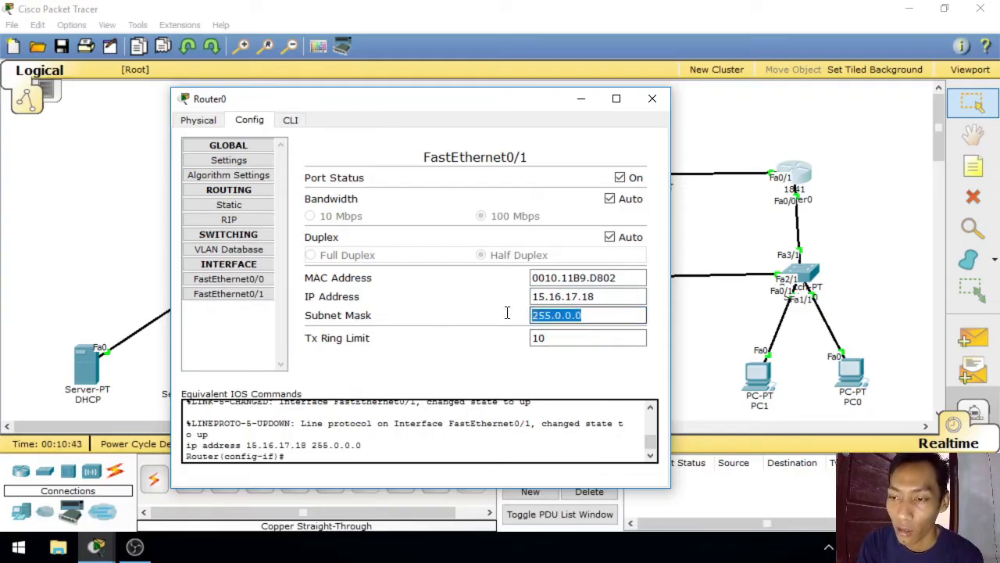
click(602, 318)
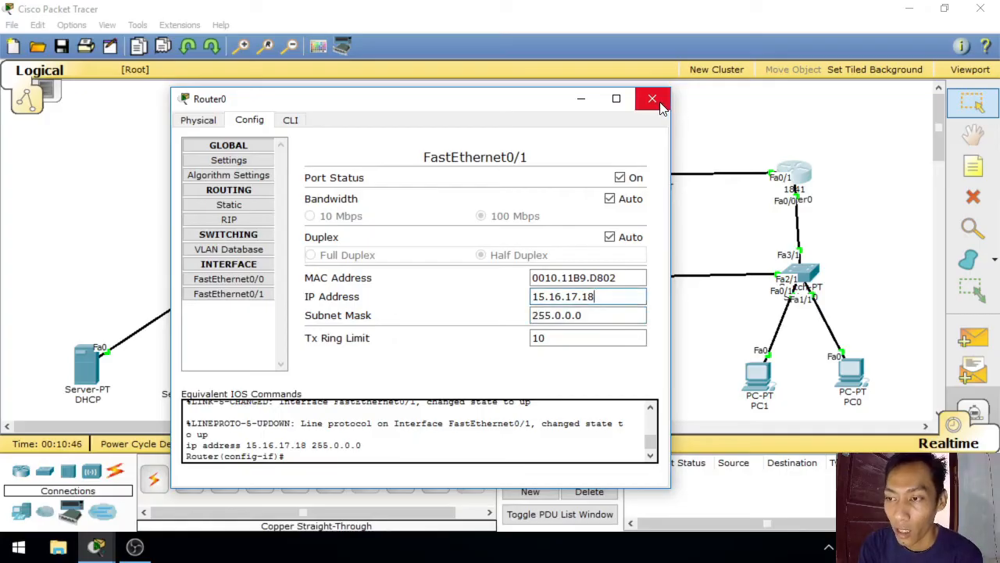
click(653, 99)
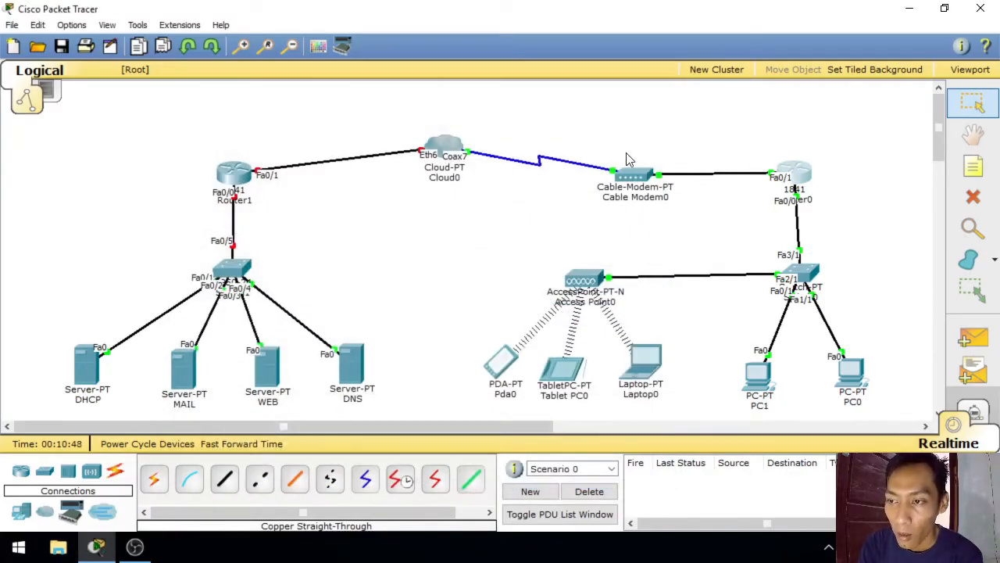
Step: Set the provider network of Cloud0's Ethernet6 interface to Cable
drag(630, 140, 635, 233)
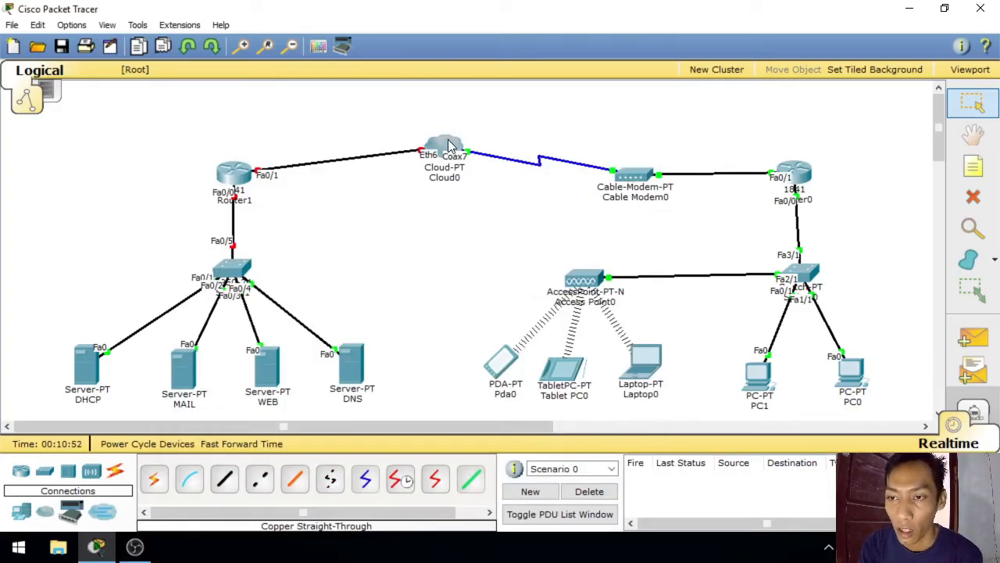
mouse_move(447, 146)
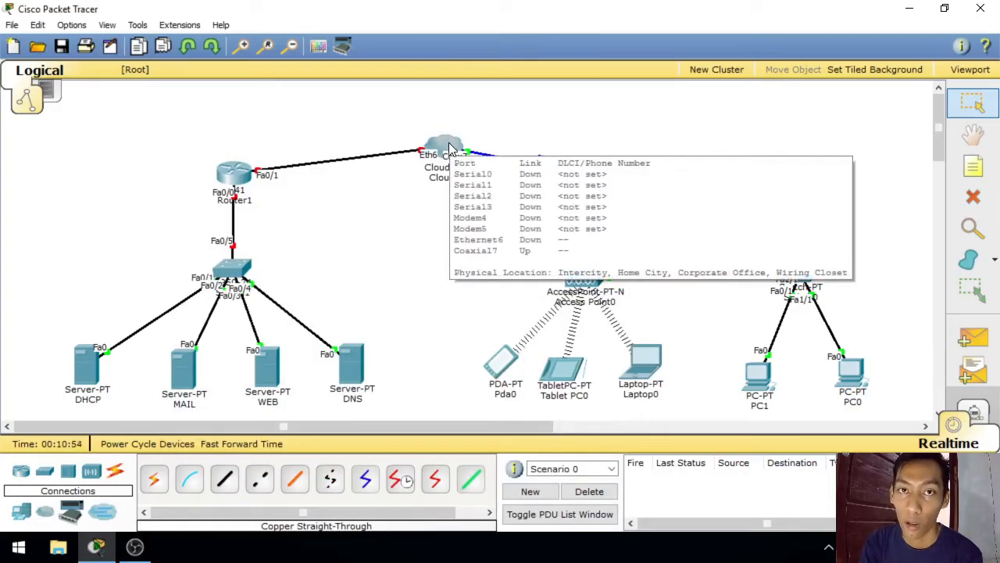
click(449, 147)
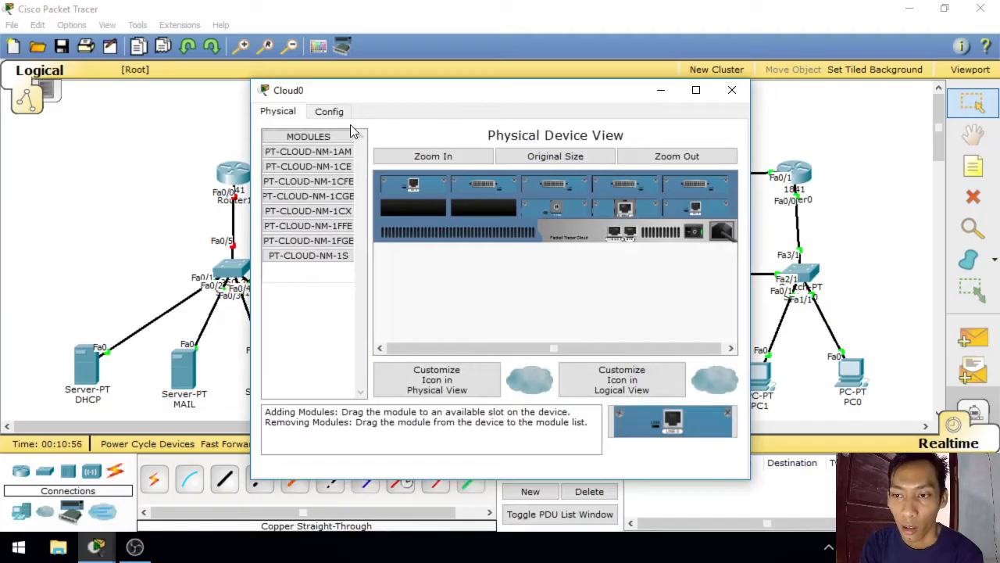
click(329, 113)
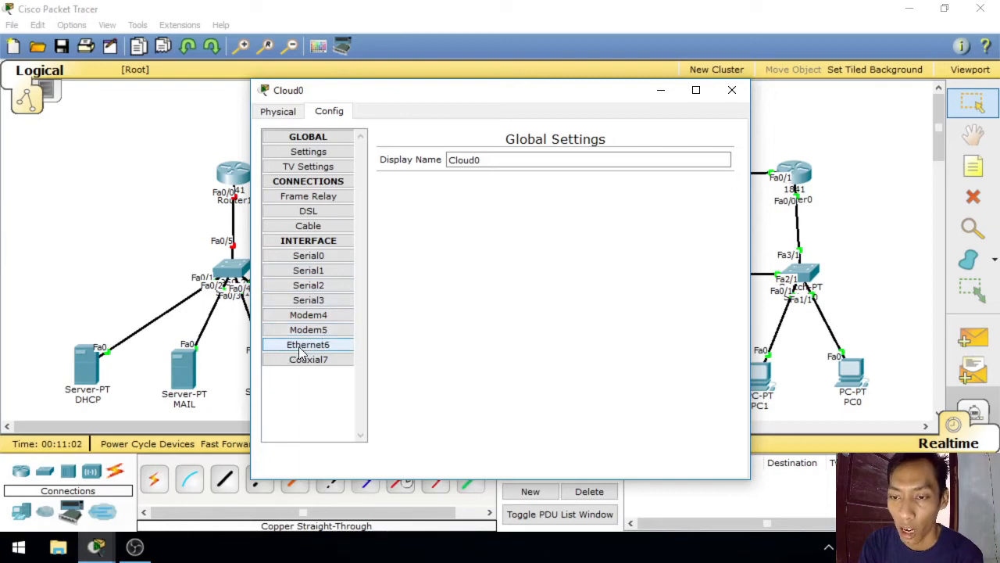
click(326, 351)
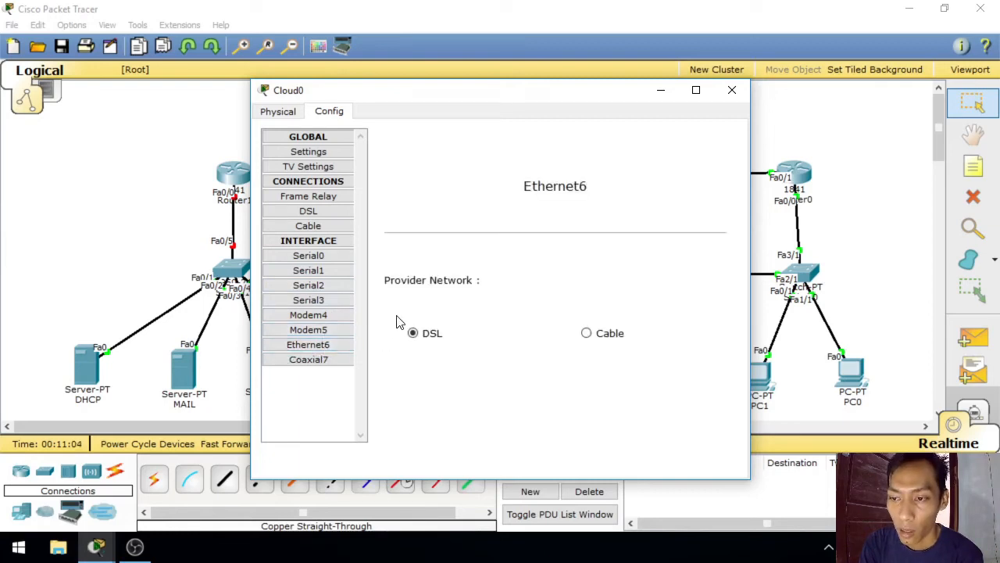
click(410, 333)
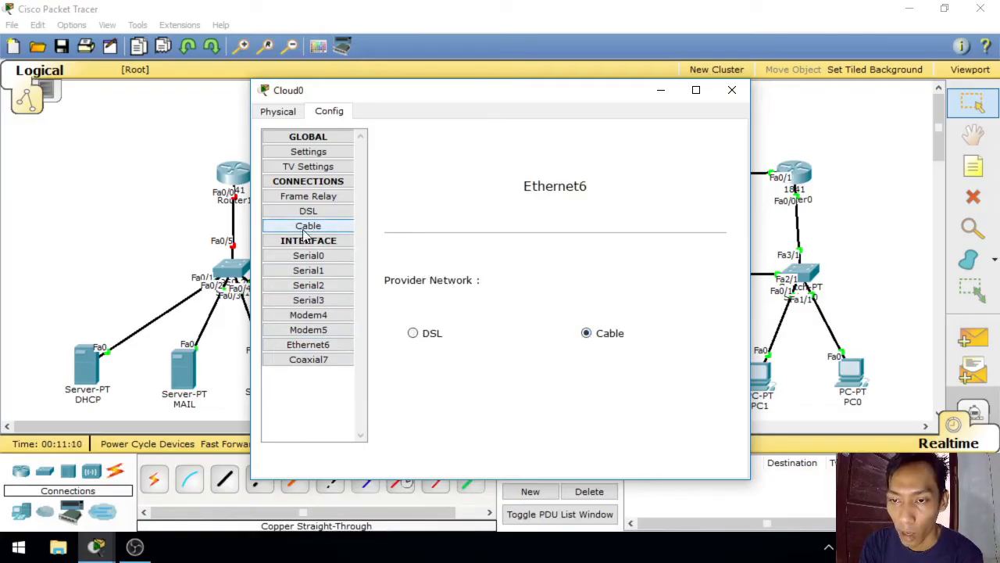
Step: Add a cable connection from Coaxial7 to Ethernet6 in Cloud0 and close its configuration
click(309, 225)
click(447, 165)
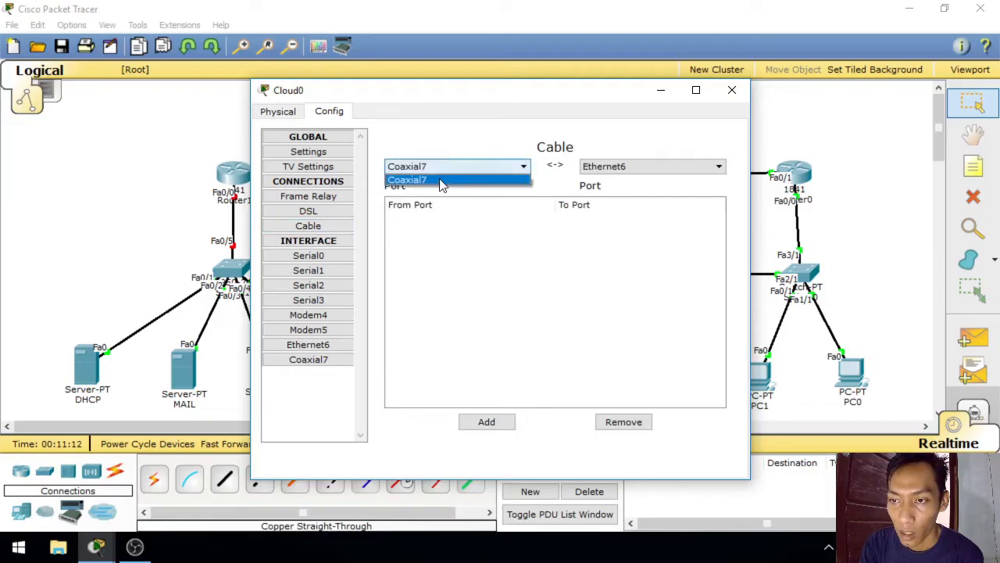
click(442, 181)
click(679, 167)
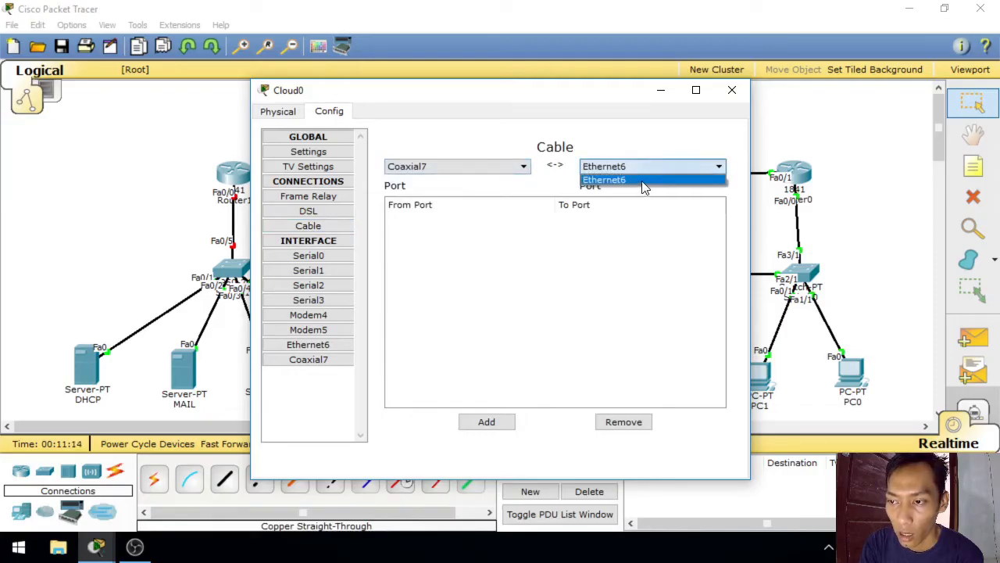
click(642, 181)
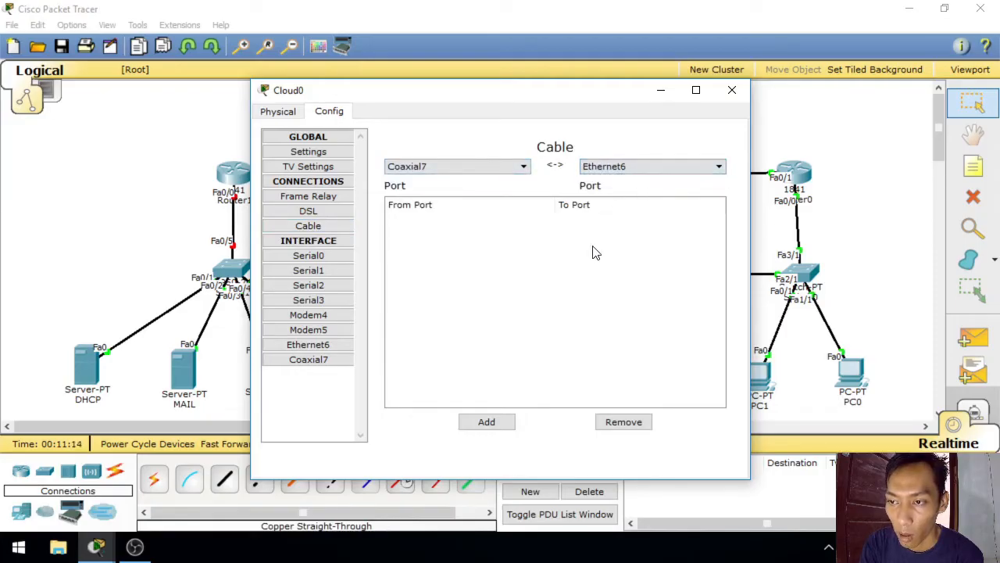
click(501, 422)
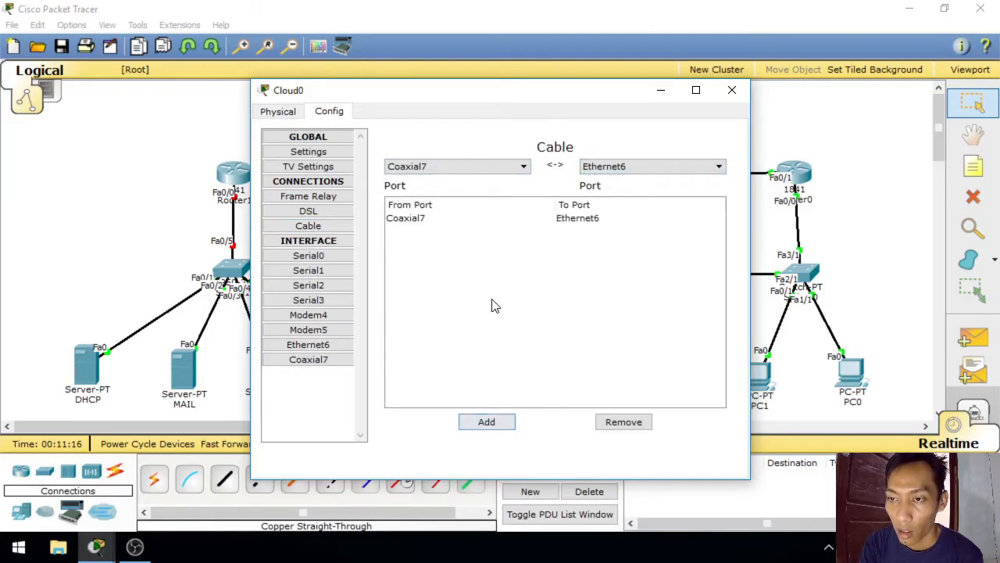
click(730, 90)
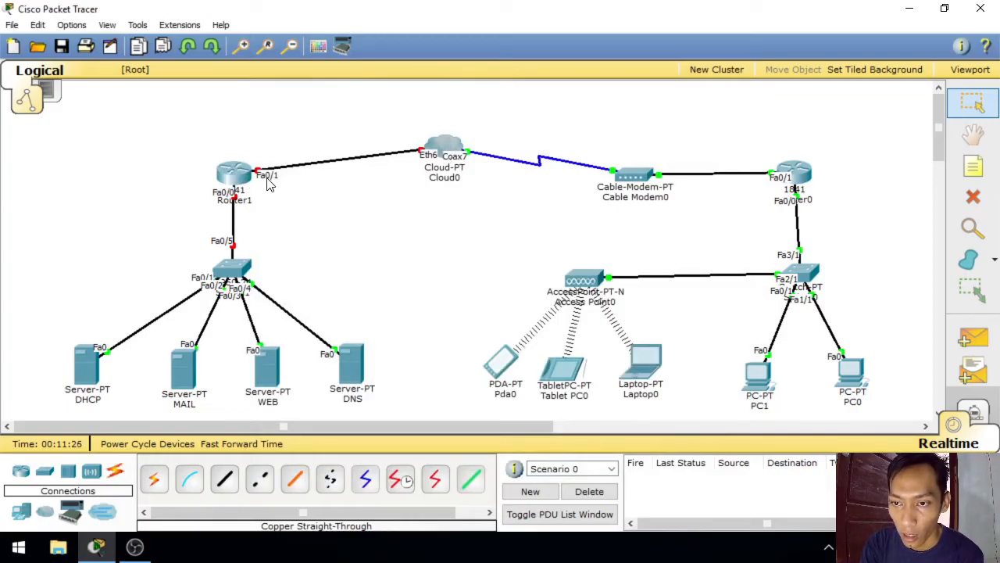
Step: Turn on Router1's FastEthernet0/1 interface in its configuration and open the interface's IP address for editing
click(239, 179)
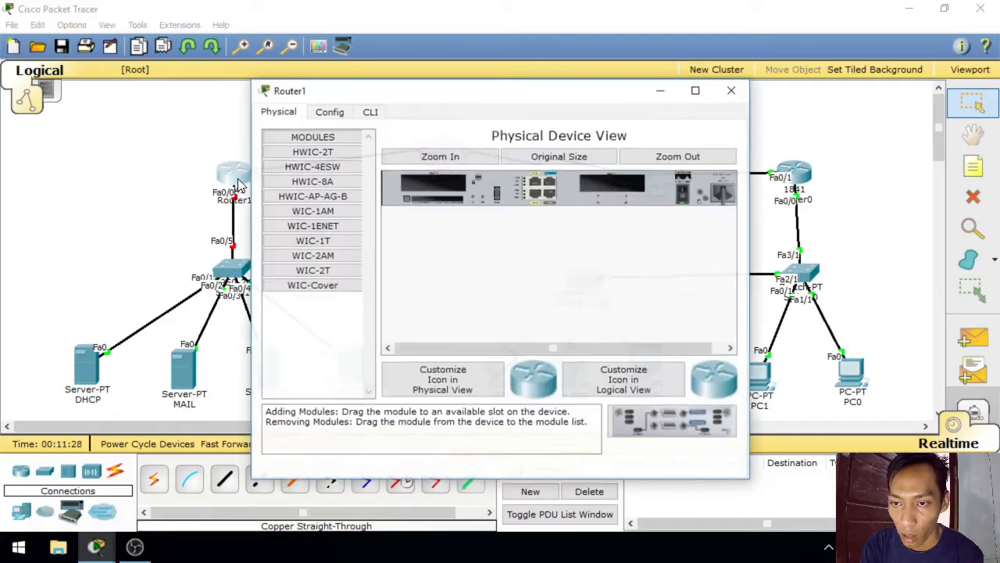
click(331, 114)
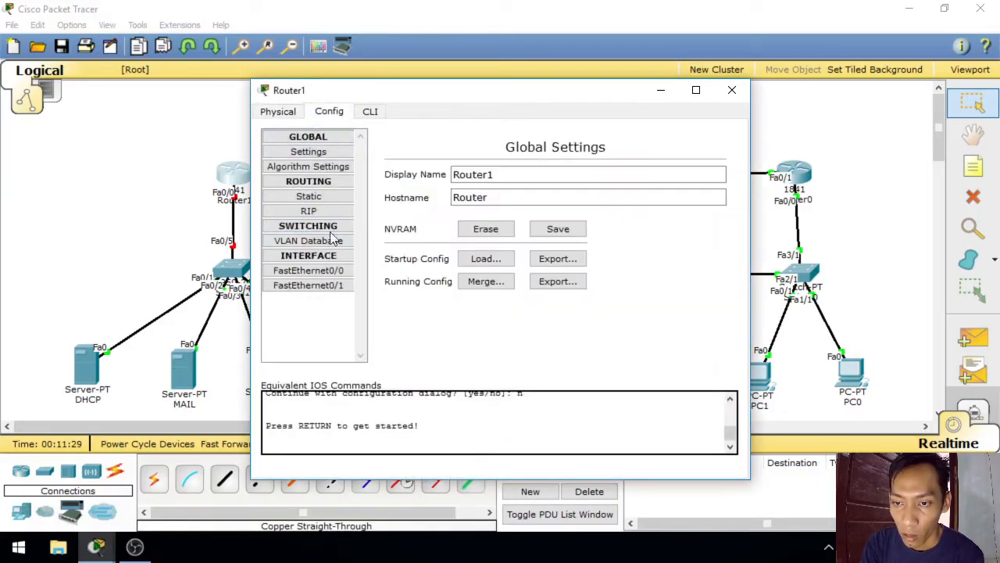
click(317, 286)
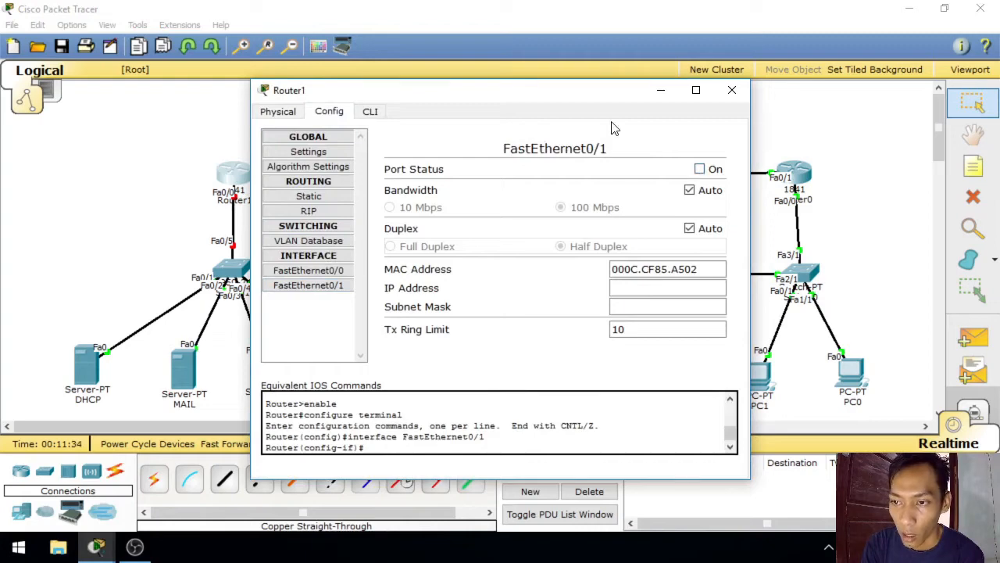
drag(584, 99, 653, 92)
click(769, 162)
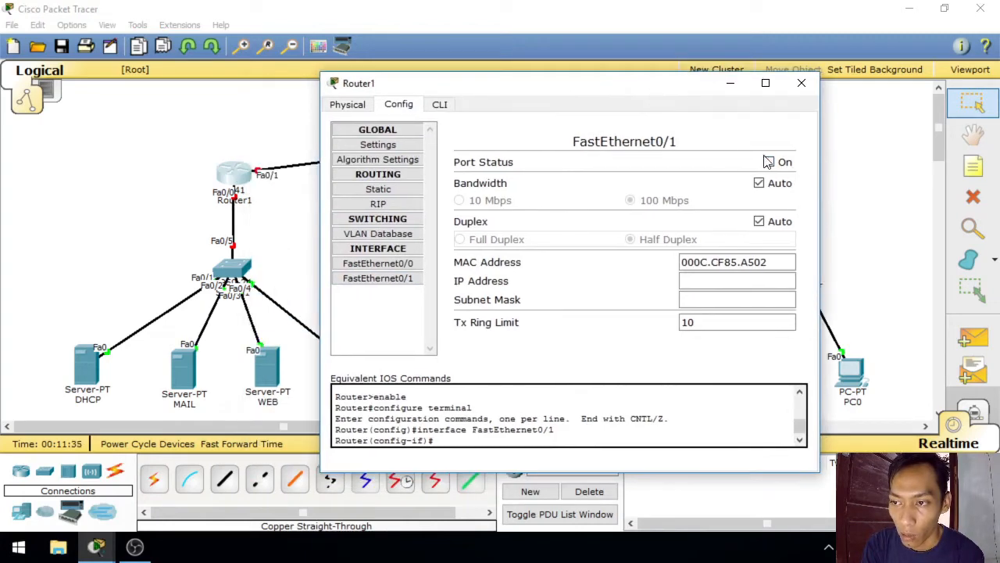
click(711, 281)
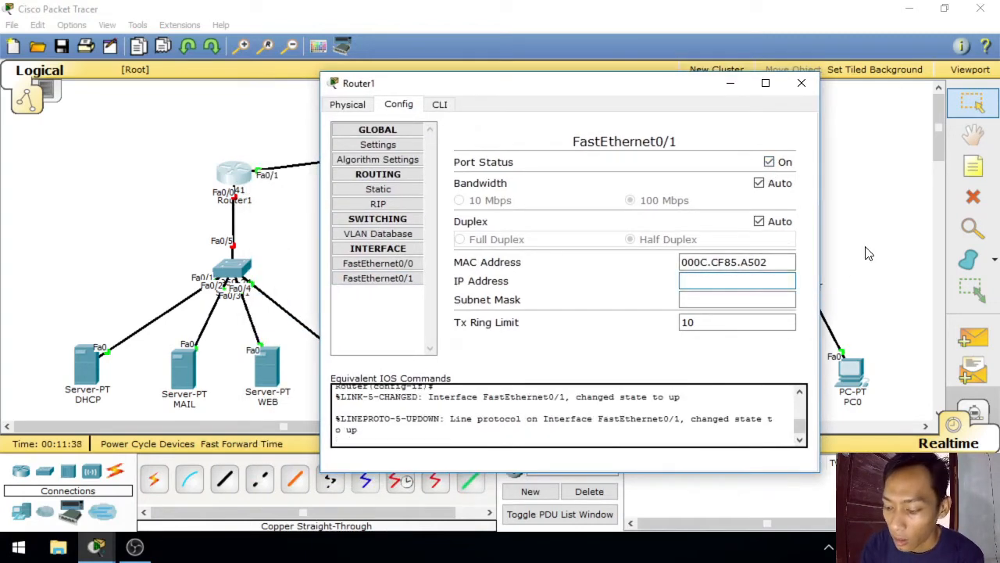
Step: Assign IP address 15.15.15.15 with subnet mask 255.0.0.0 to Router1's FastEthernet0/1 interface
key(BackSpace)
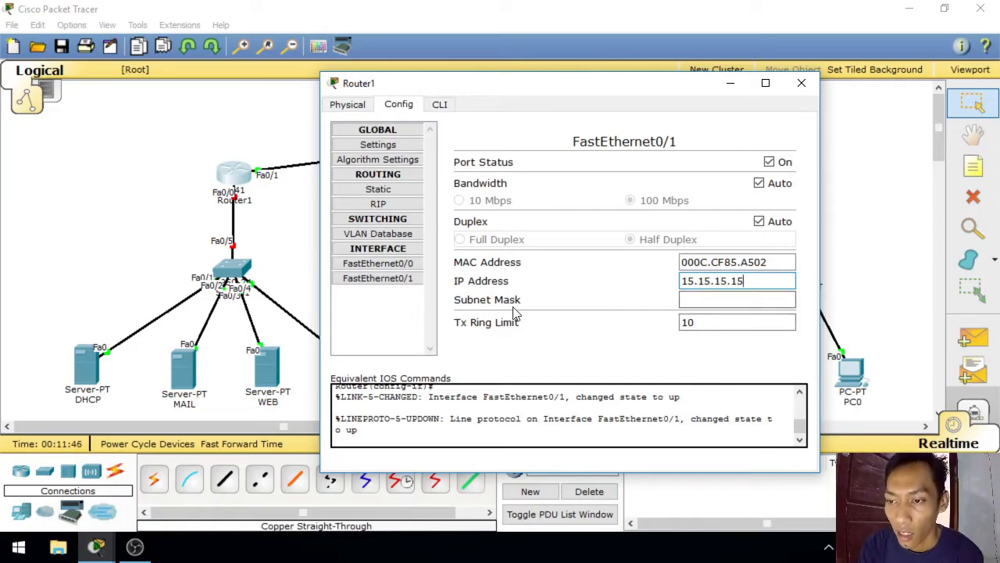
click(726, 297)
drag(747, 300, 640, 310)
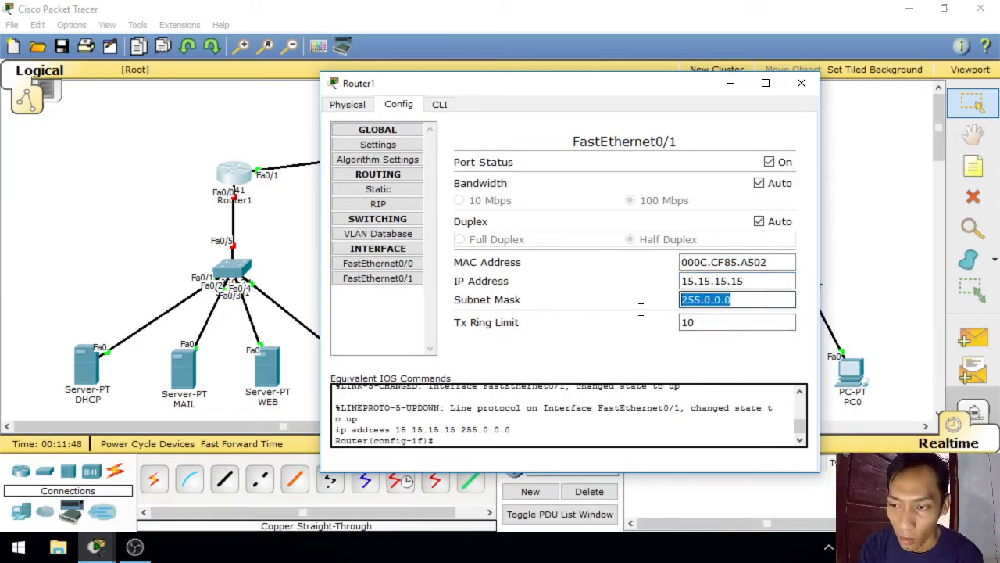
click(755, 299)
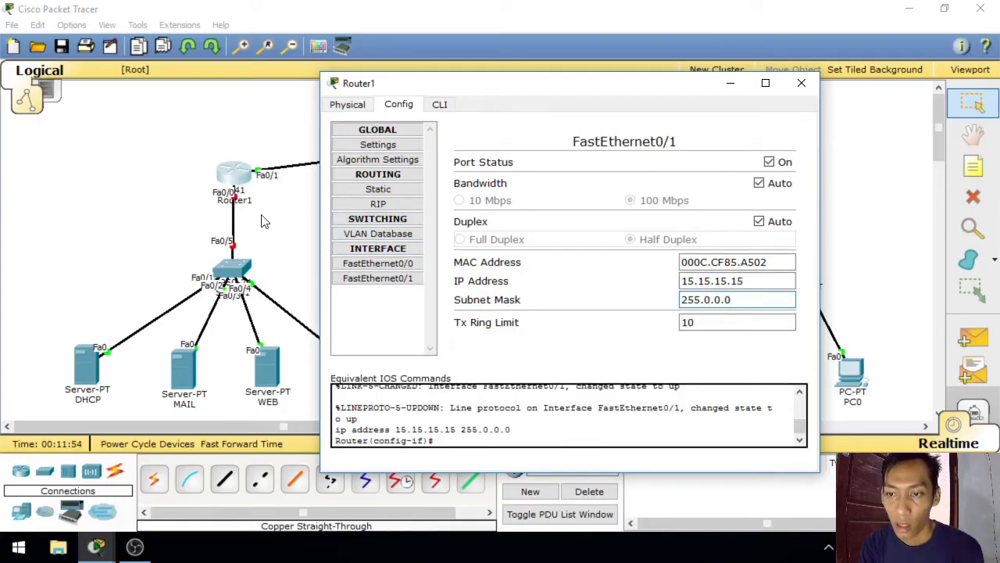
Step: Assign IP address 8.0.0.1 with subnet mask 255.0.0.0 to Router1's FastEthernet0/0 interface
click(371, 264)
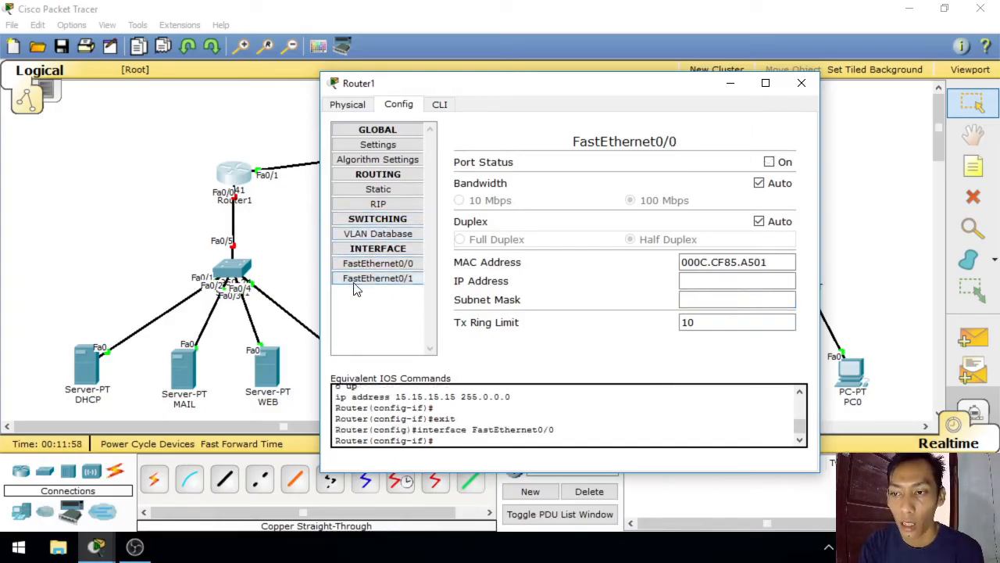
click(712, 278)
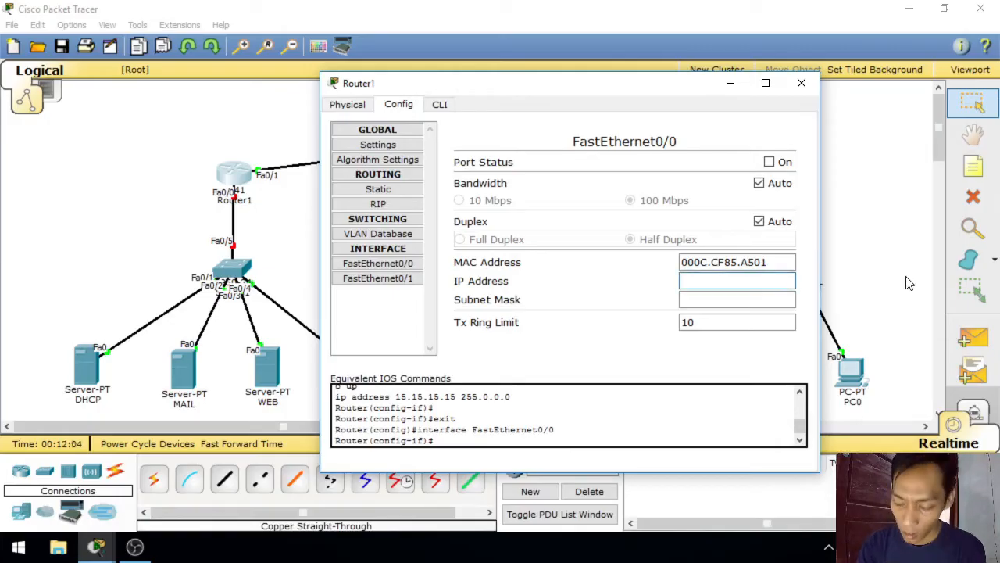
text(8.0.0.1)
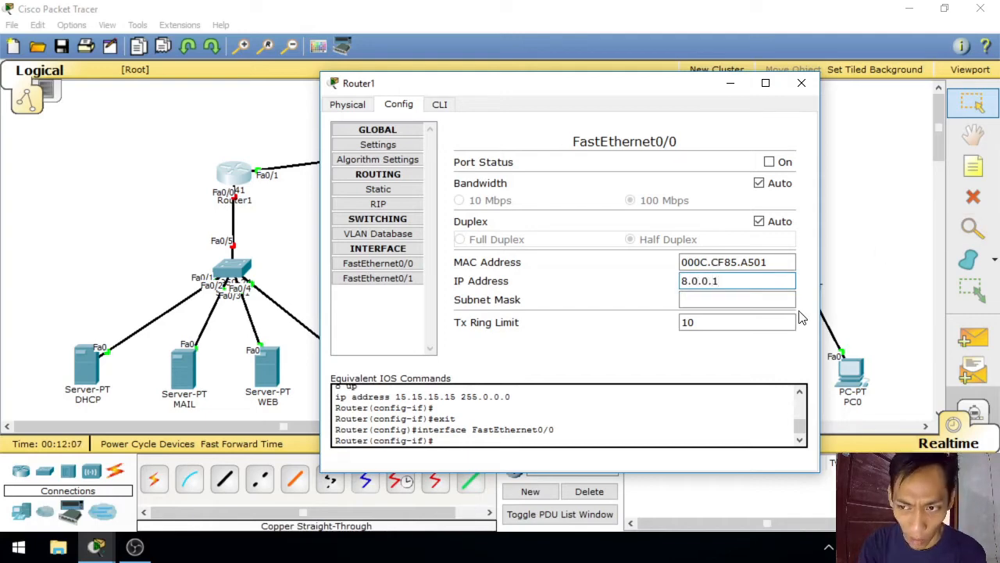
click(741, 307)
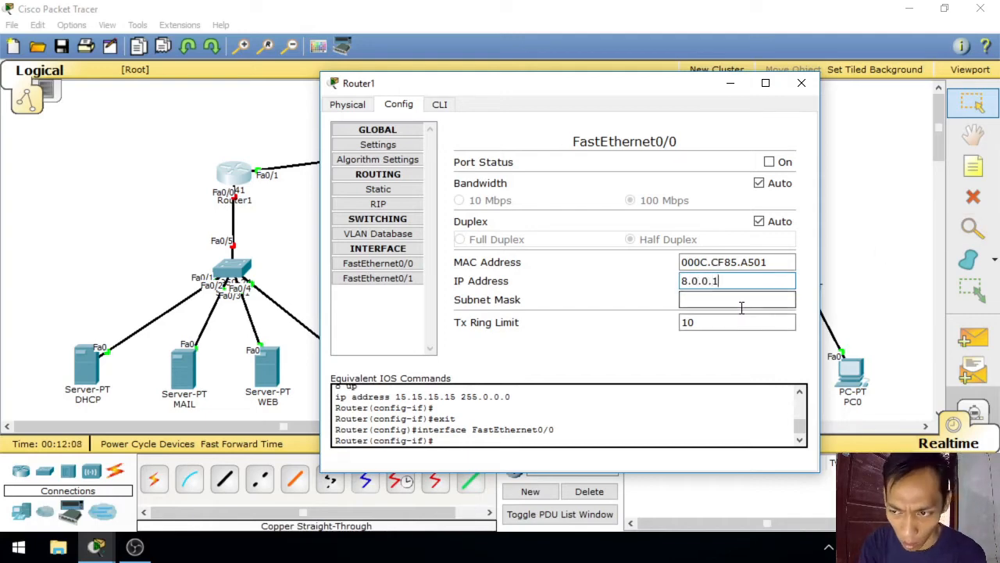
drag(741, 307, 641, 306)
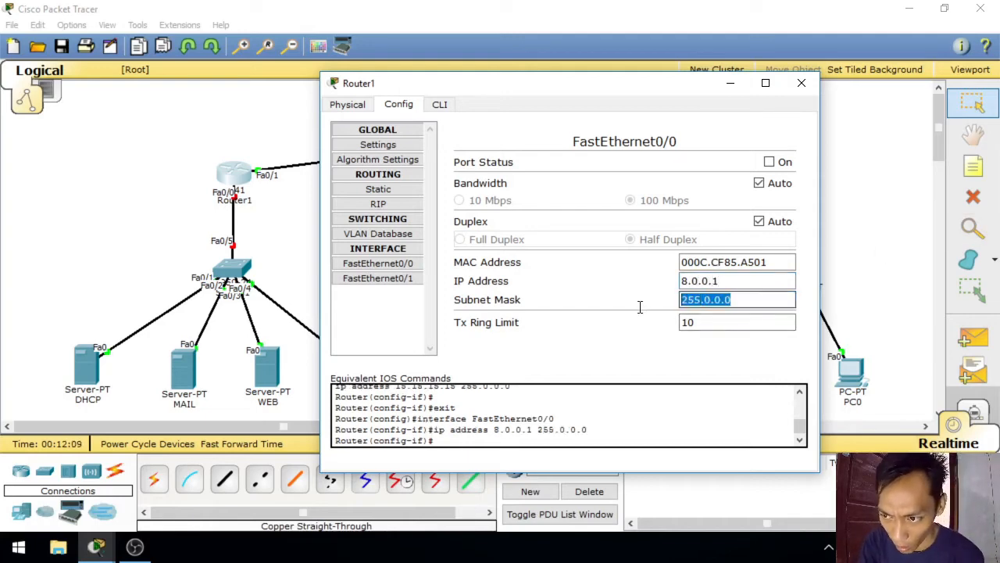
click(802, 85)
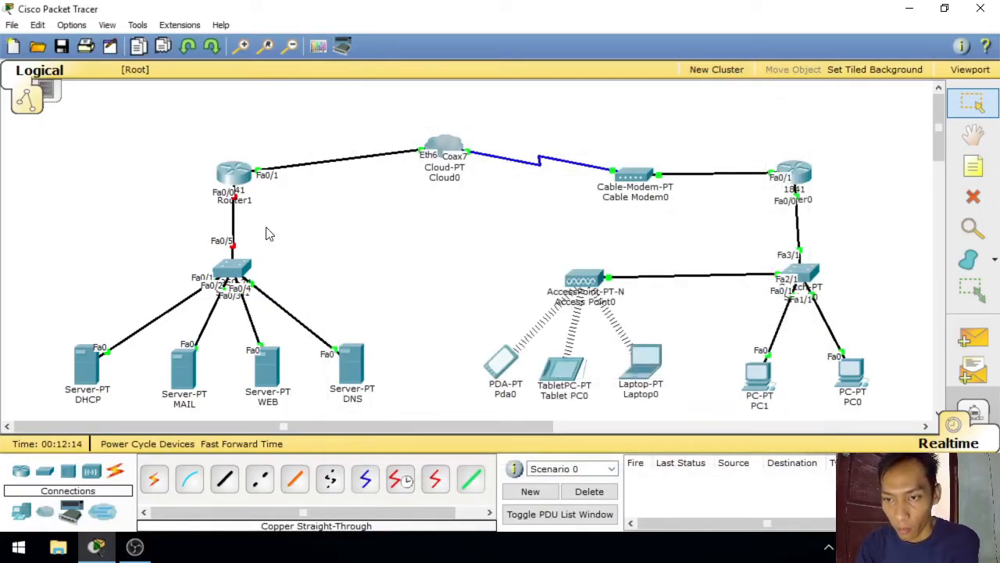
Step: Turn on the FastEthernet0/0 port of Router1 and close the router's configuration
click(239, 179)
click(308, 269)
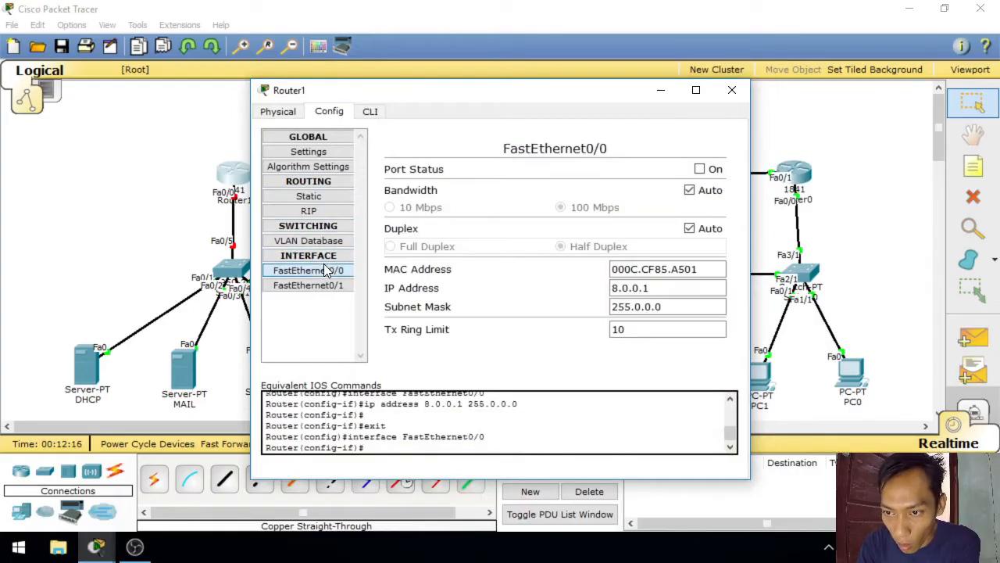
click(699, 169)
click(732, 89)
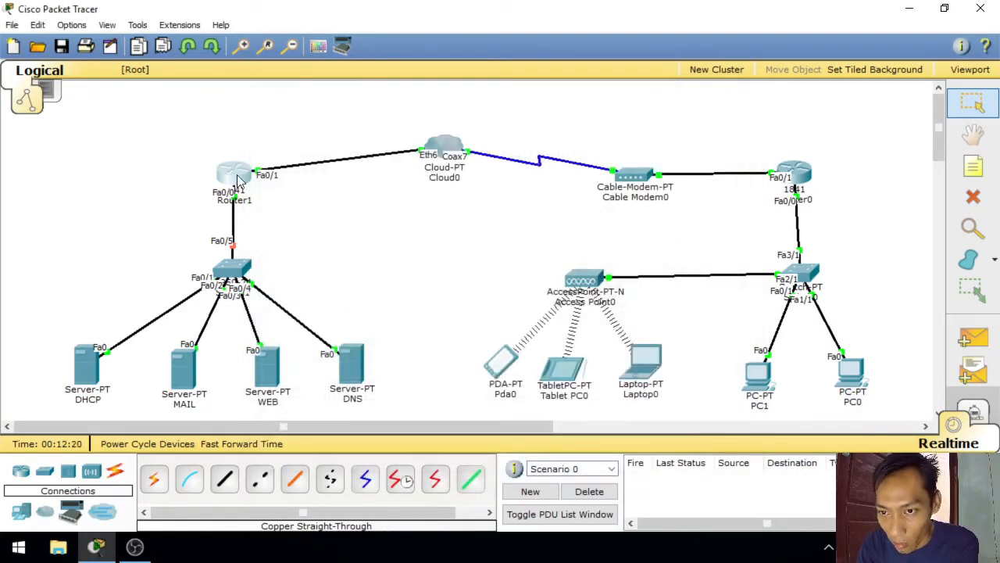
Step: Give the DNS server static IP 8.8.8.8, subnet mask 255.0.0.0, default gateway 8.0.0.1 and DNS server 8.8.8.8
click(353, 368)
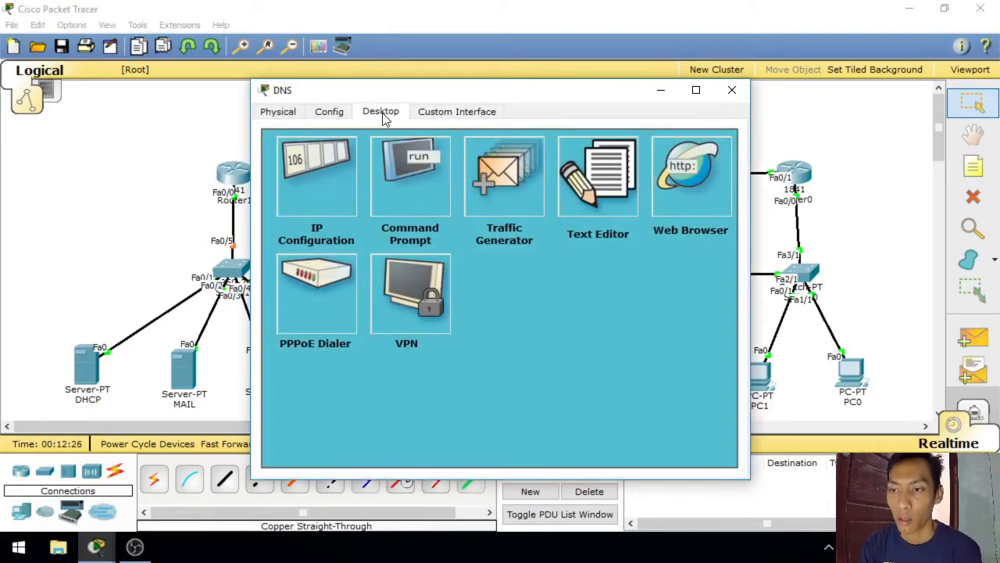
click(317, 177)
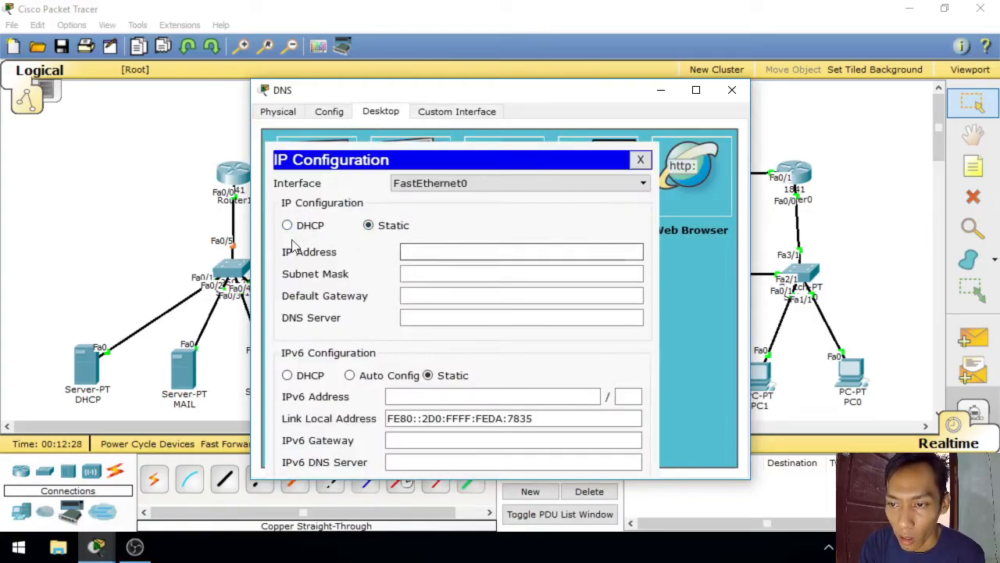
click(424, 257)
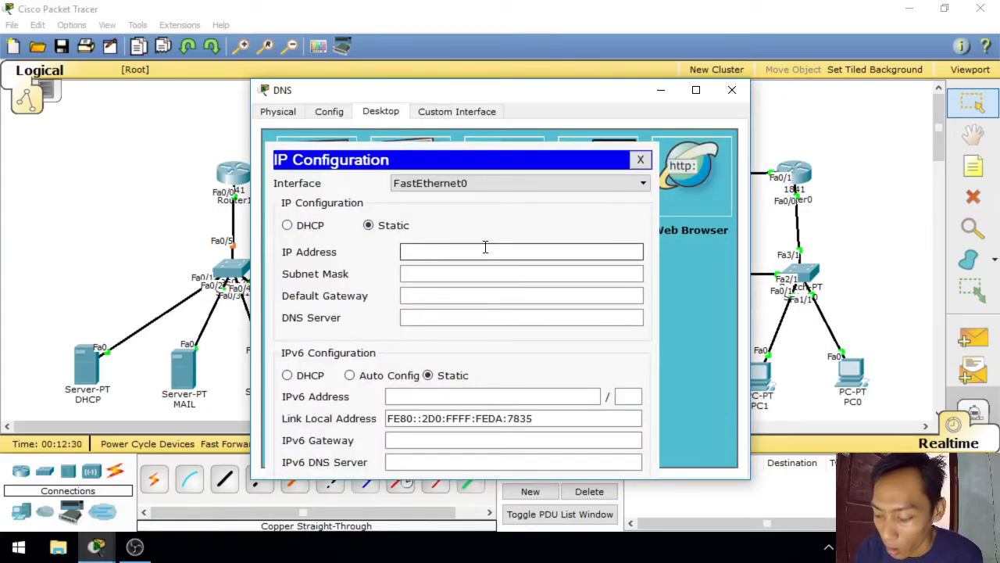
text(8.8.8.8)
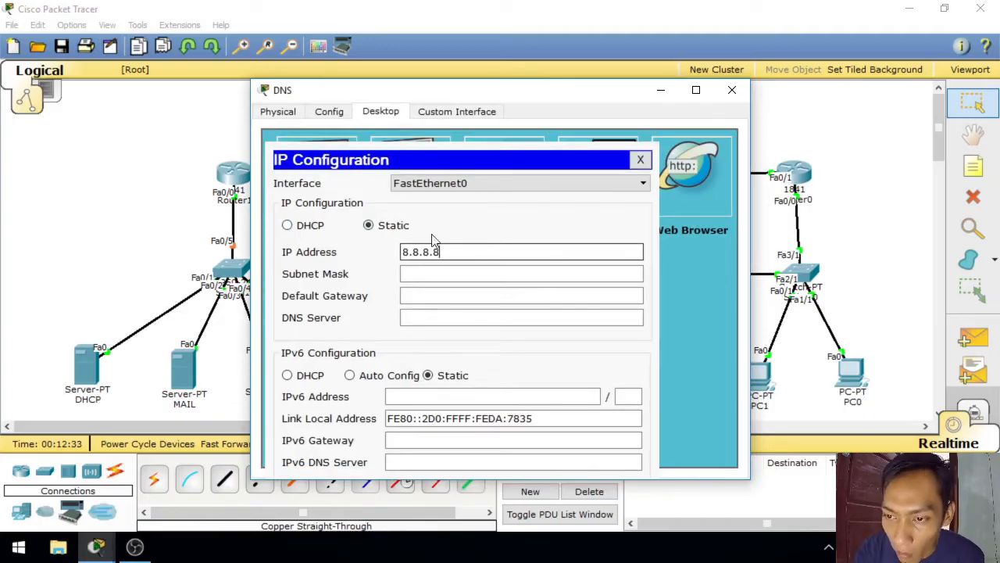
click(443, 277)
text(255.0.0.0)
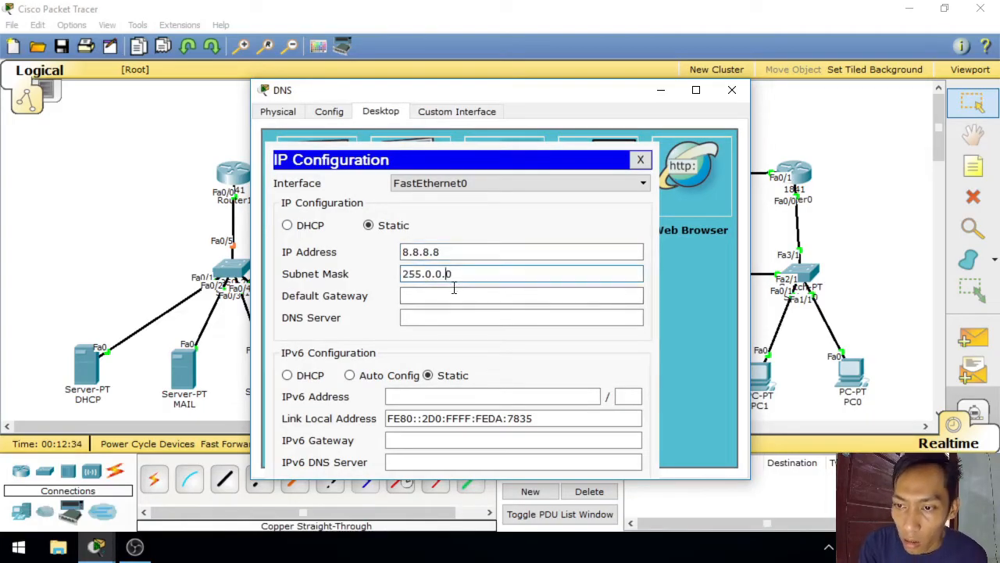
click(566, 297)
text(8.0.0.1)
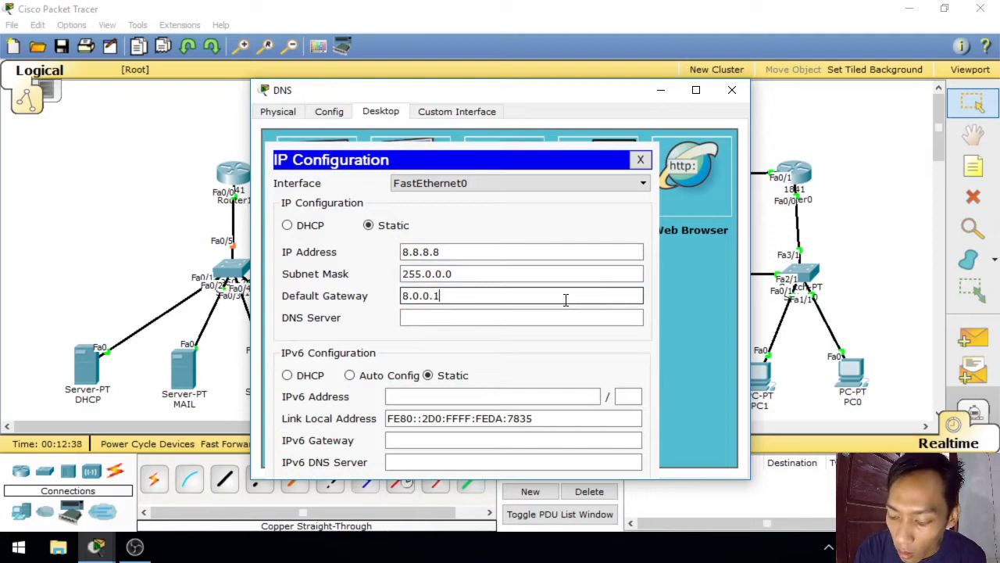
click(536, 319)
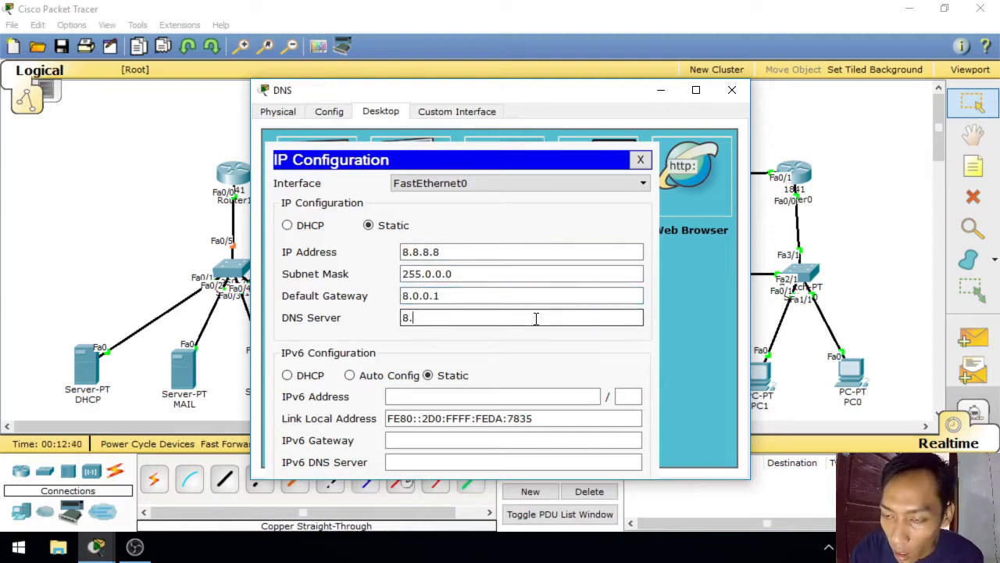
click(640, 160)
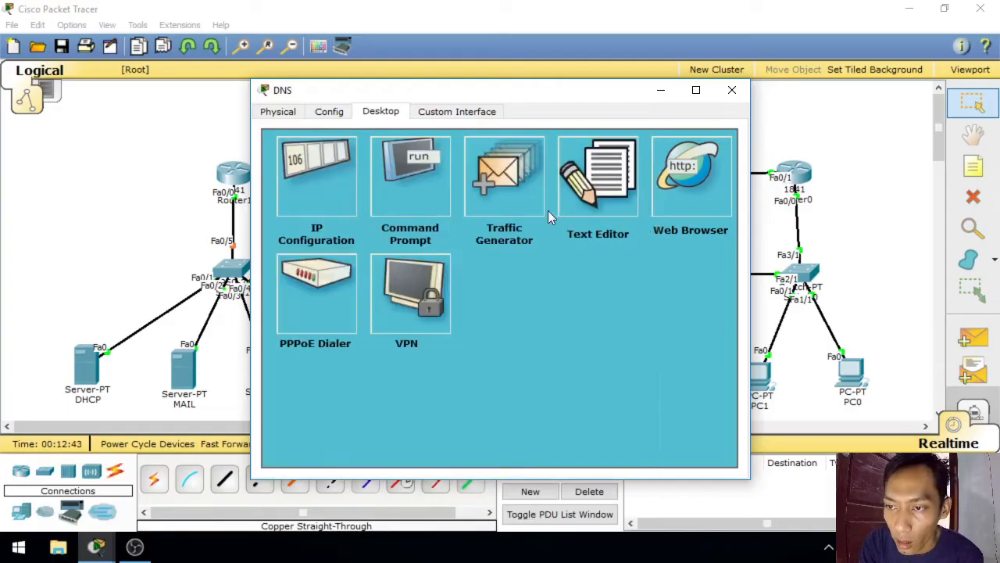
Step: Turn on the DNS service in the DNS server's configuration
click(328, 115)
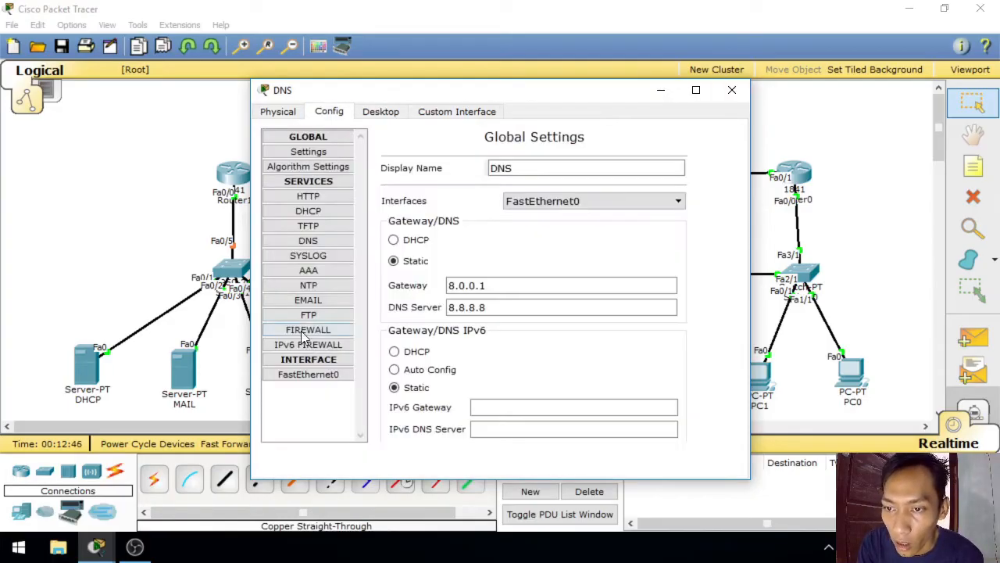
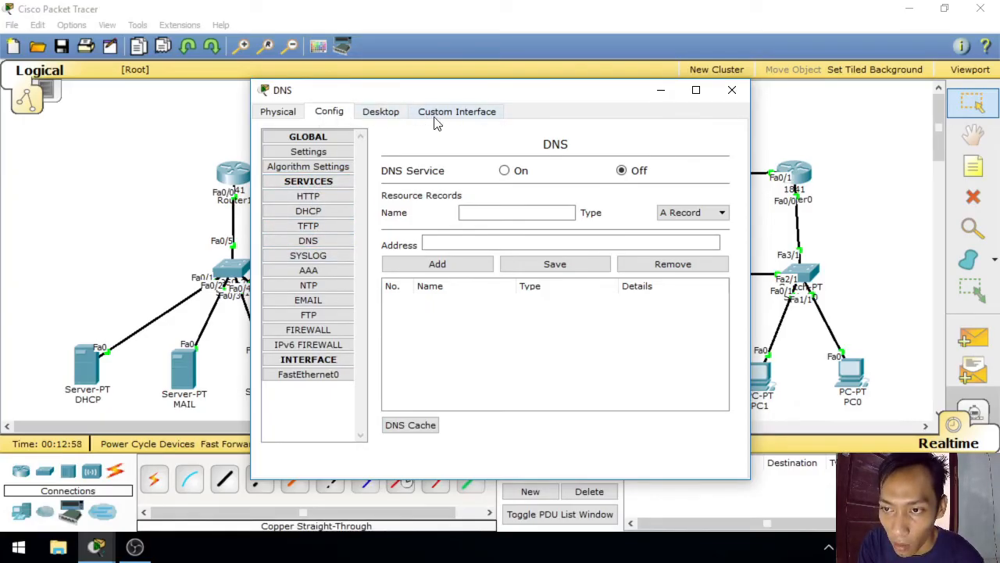
click(323, 183)
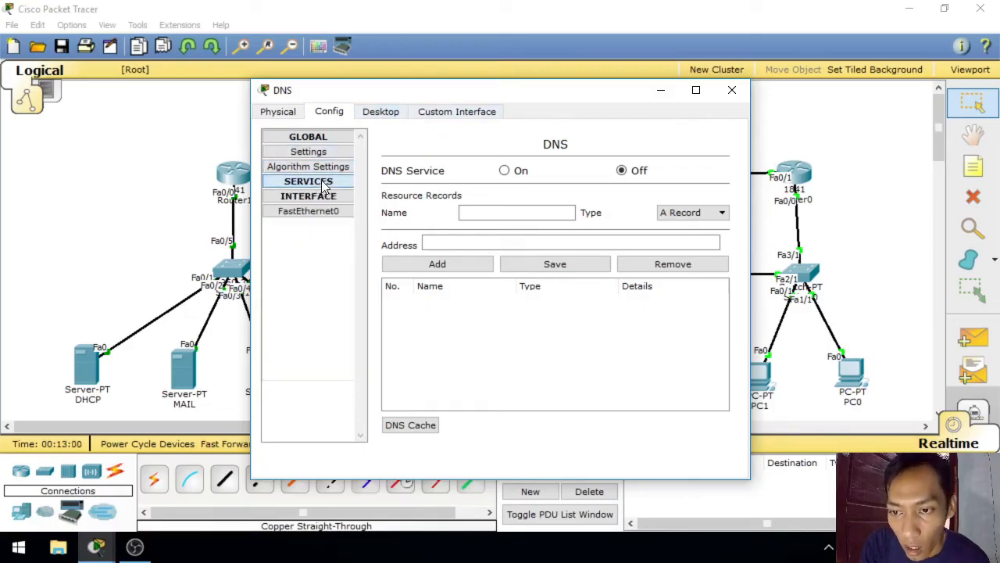
click(321, 182)
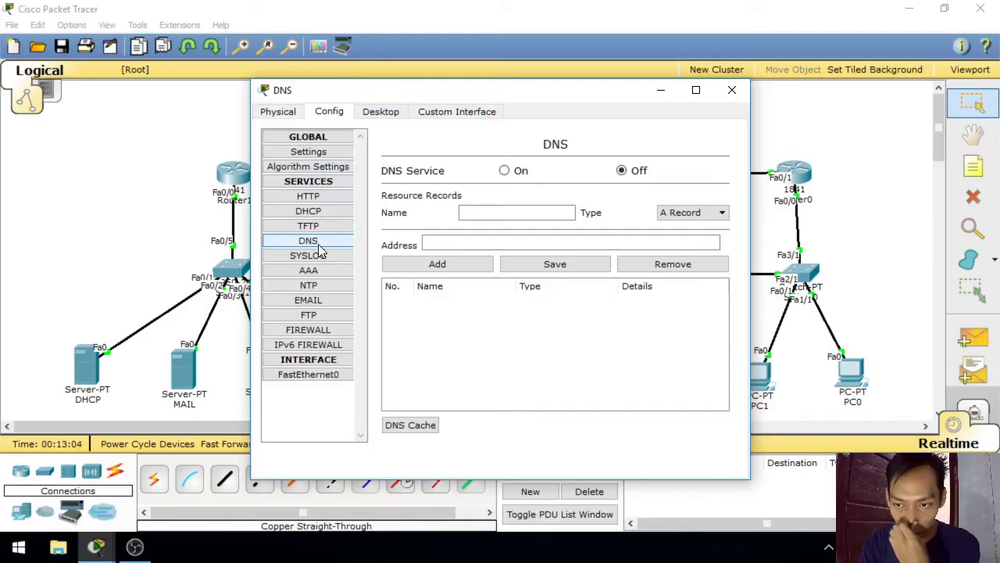
click(505, 171)
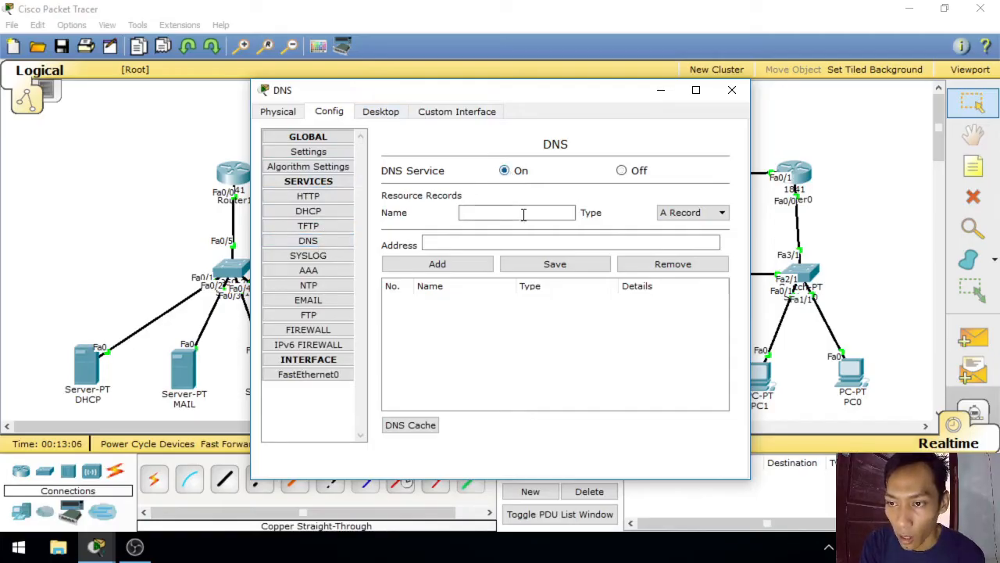
click(524, 212)
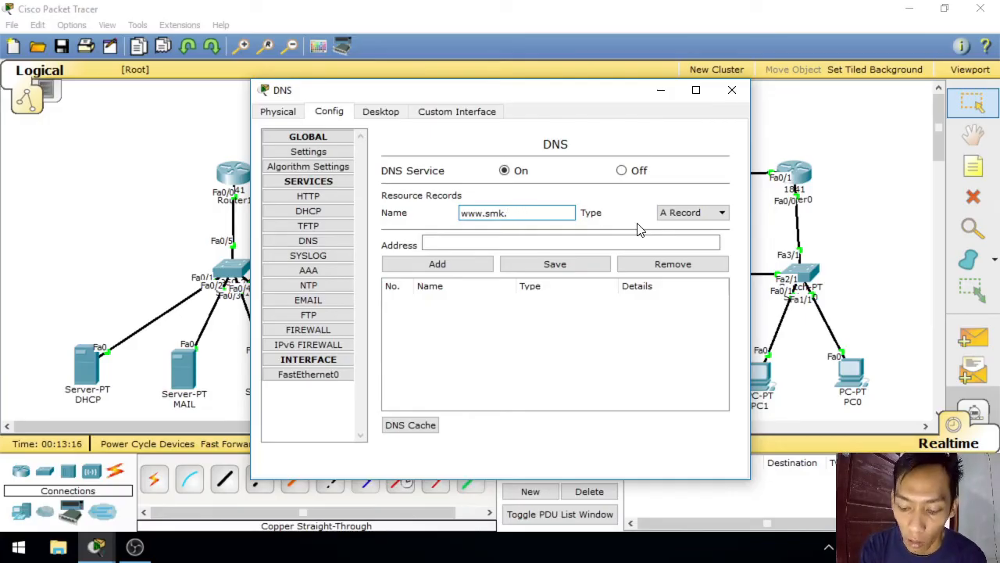
text(net)
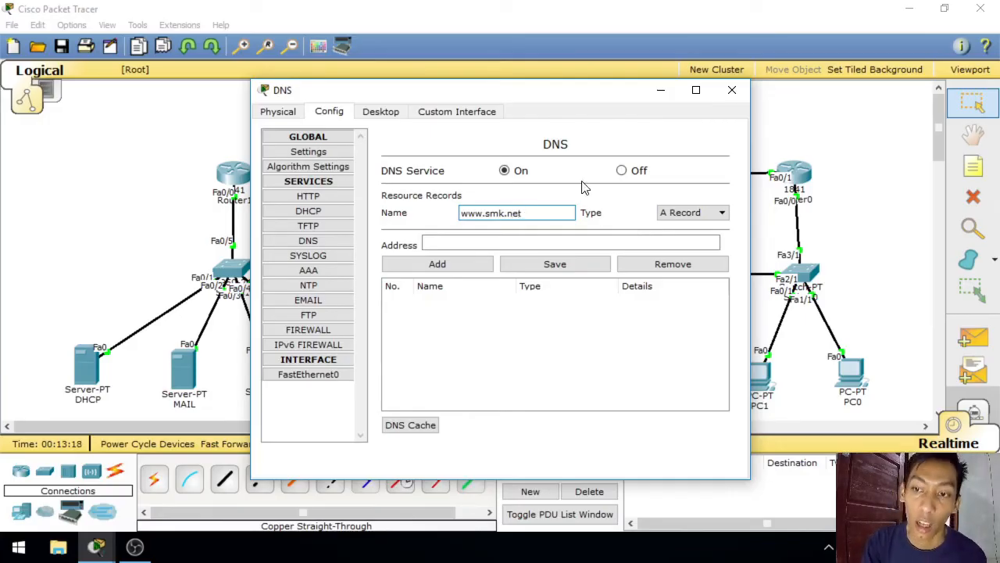
drag(561, 217, 438, 200)
click(555, 212)
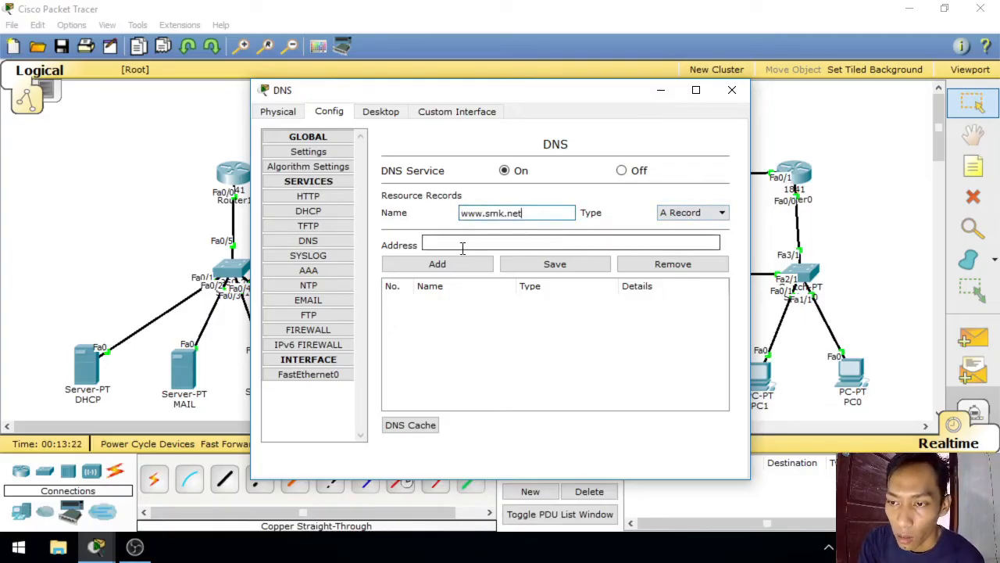
drag(491, 90, 540, 82)
click(518, 236)
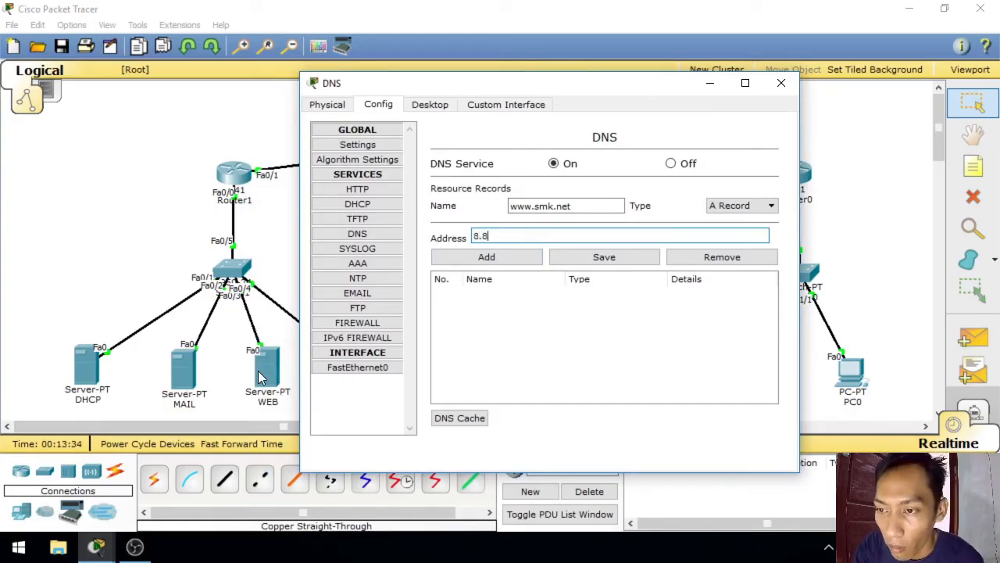
text(.8.7)
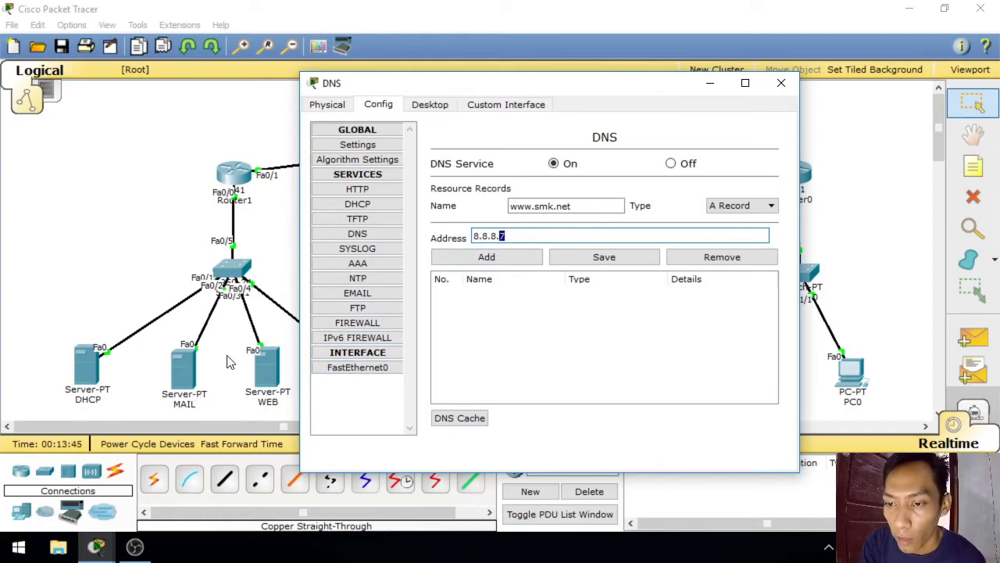
click(508, 258)
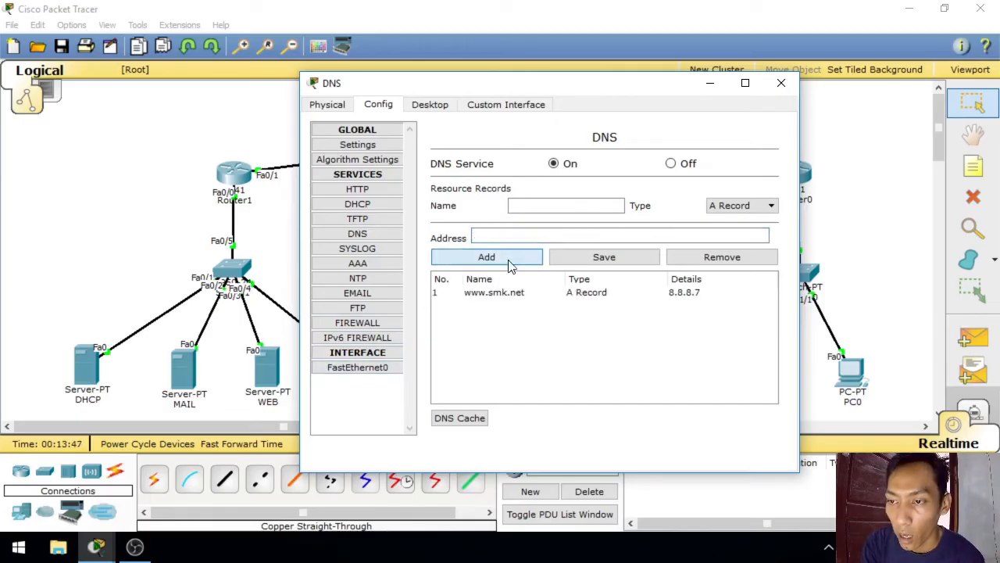
Step: Add a DNS A record that maps mail.net to 8.8.8.6, and review both records in the list
click(557, 205)
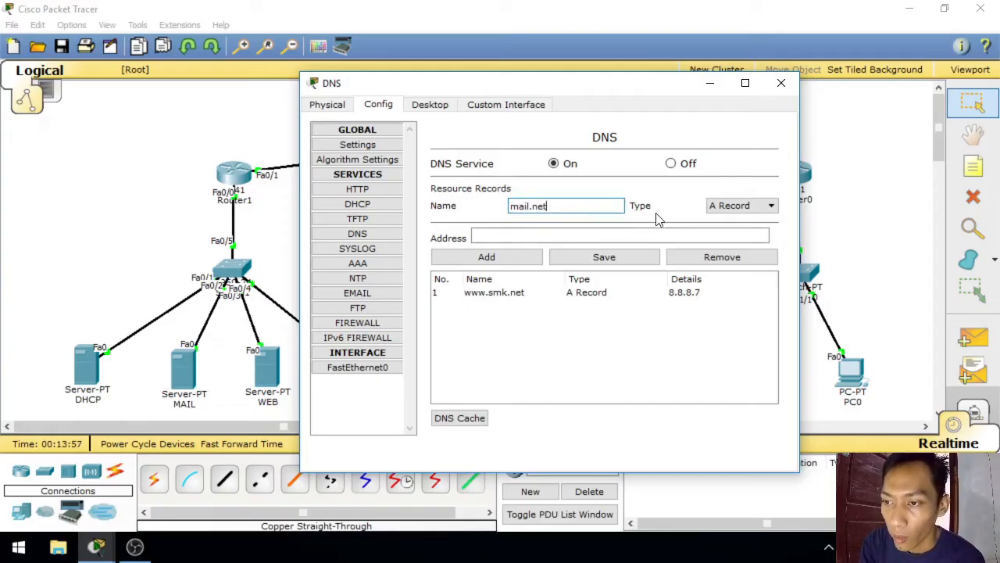
drag(546, 206, 433, 208)
click(471, 235)
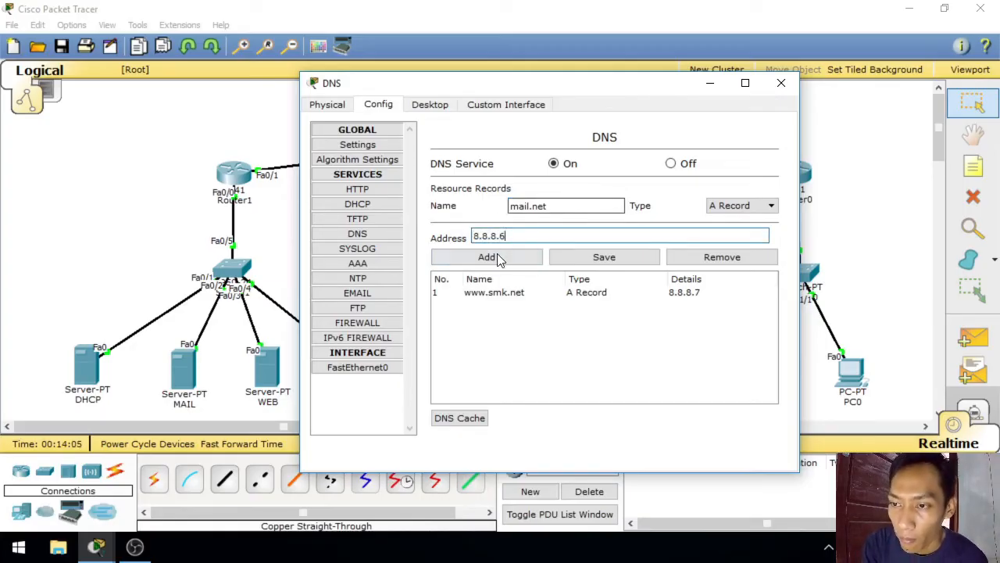
click(496, 263)
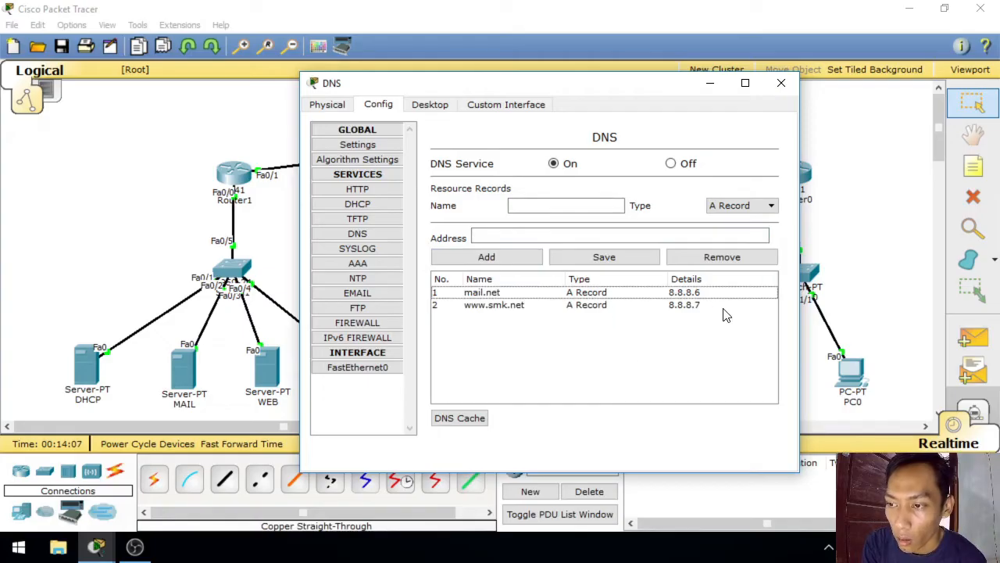
click(698, 295)
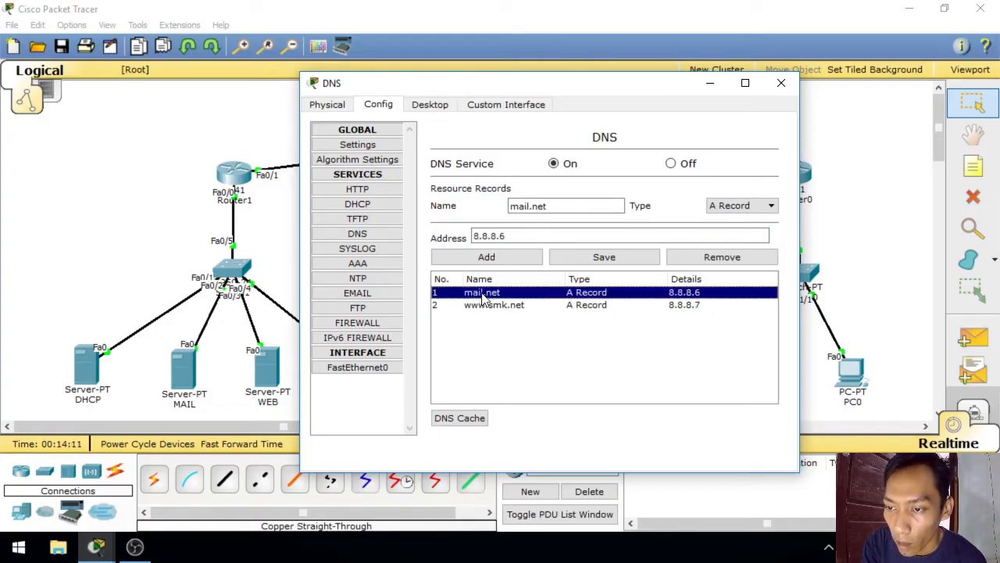
click(699, 305)
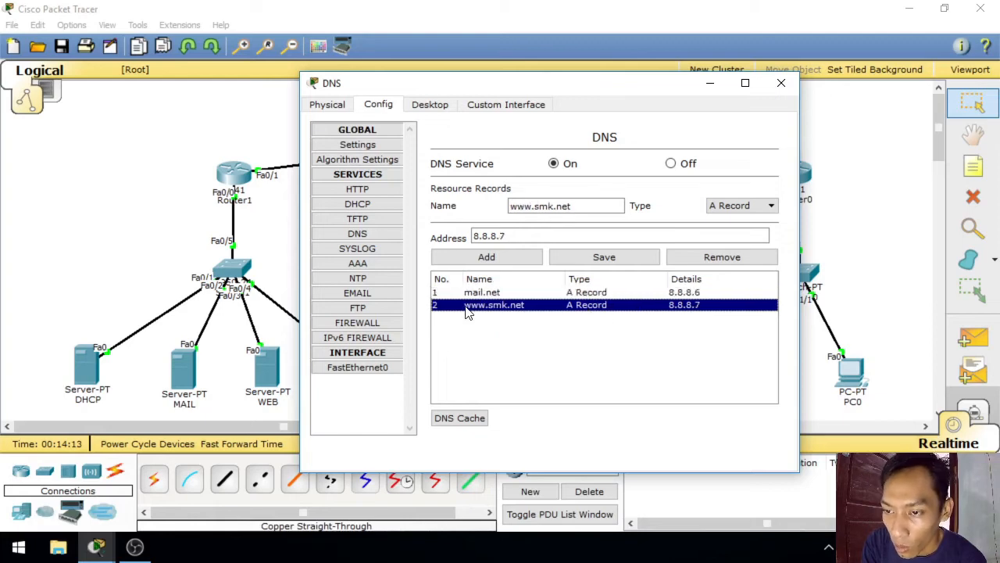
Step: Give the WEB server static IP 8.8.8.7, subnet mask 255.0.0.0, default gateway 8.0.0.1 and DNS server 8.8.8.8
click(558, 346)
click(781, 82)
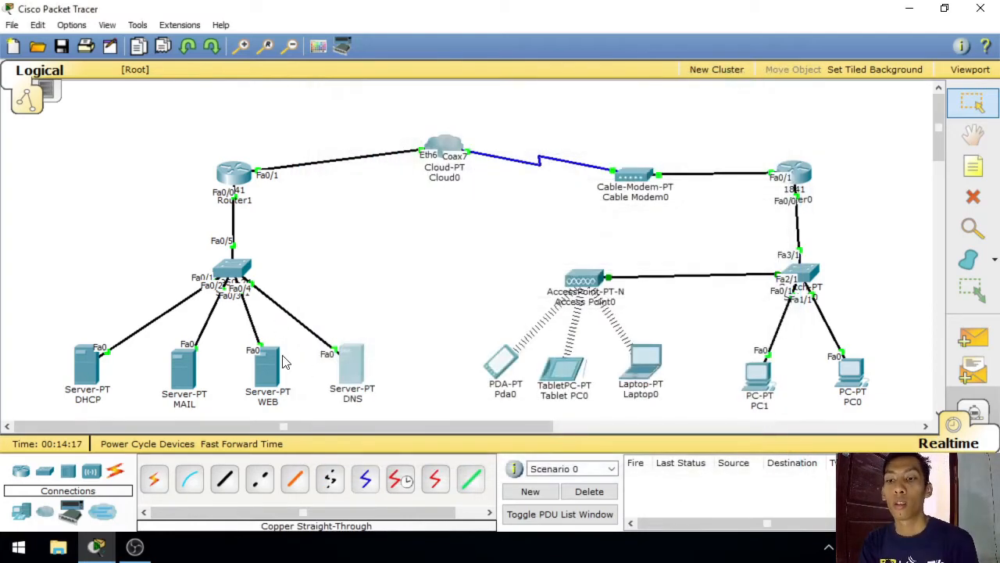
click(268, 367)
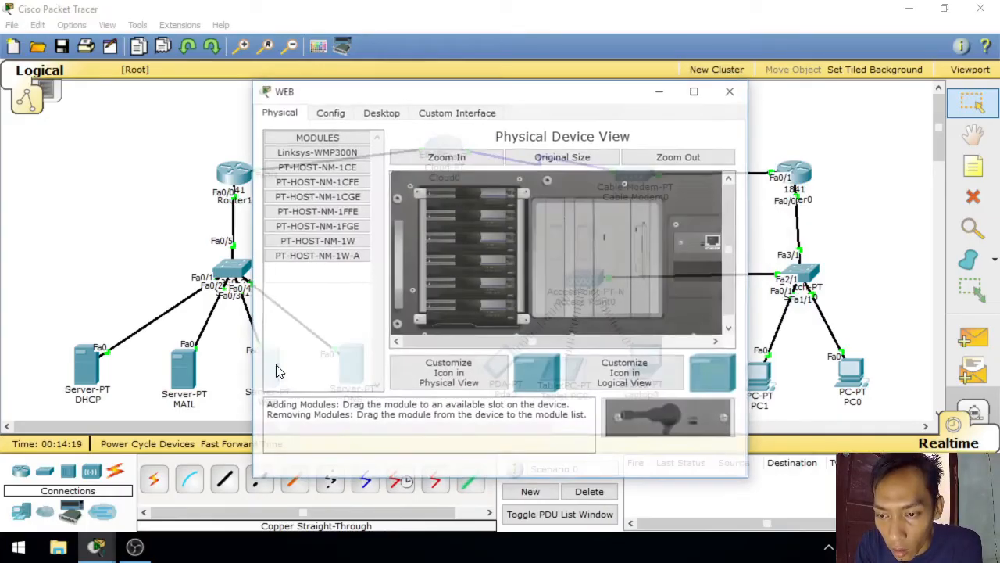
click(380, 112)
click(297, 176)
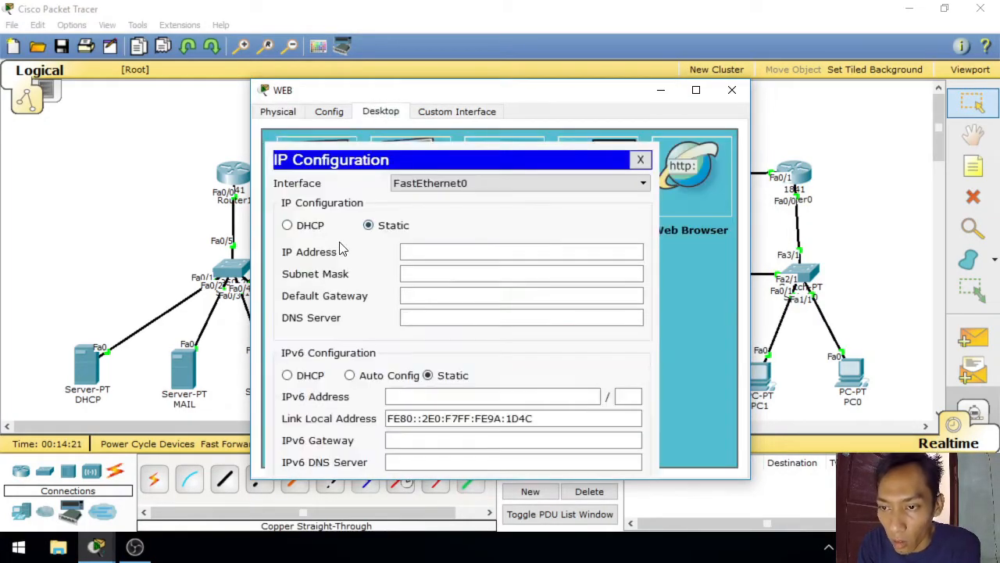
click(415, 253)
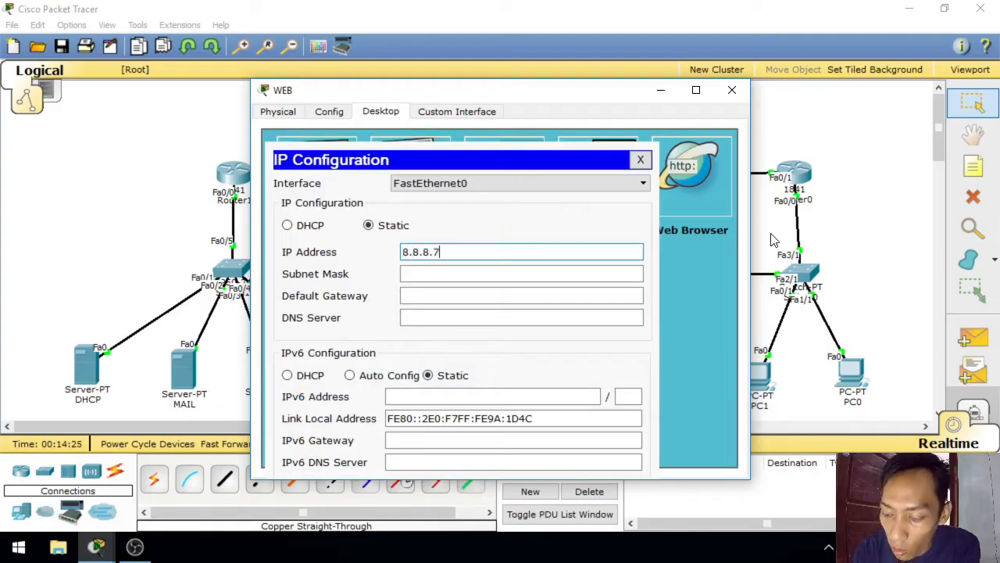
text(8.8.8.7)
click(586, 272)
key(Tab)
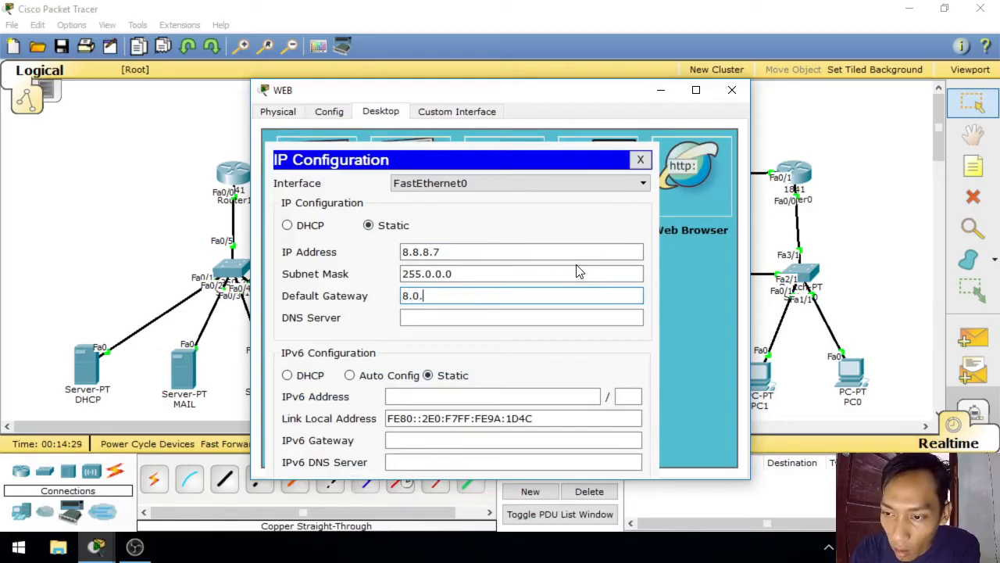
click(529, 321)
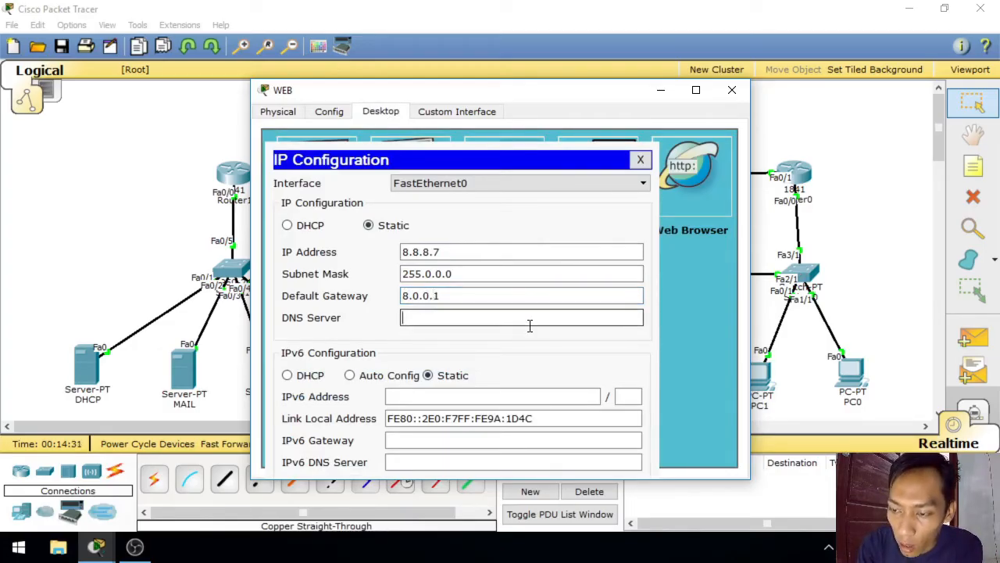
text(8.8.8.8)
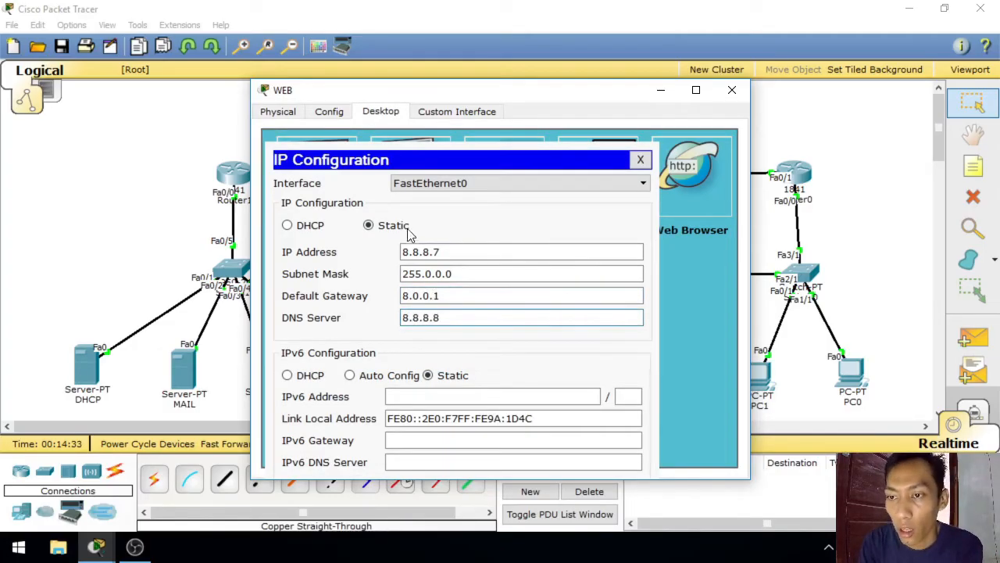
click(640, 159)
Step: Replace the heading text "Cisco Packet Tracer" in the WEB server's index.html page with "SMK 1 STABAT"
click(328, 113)
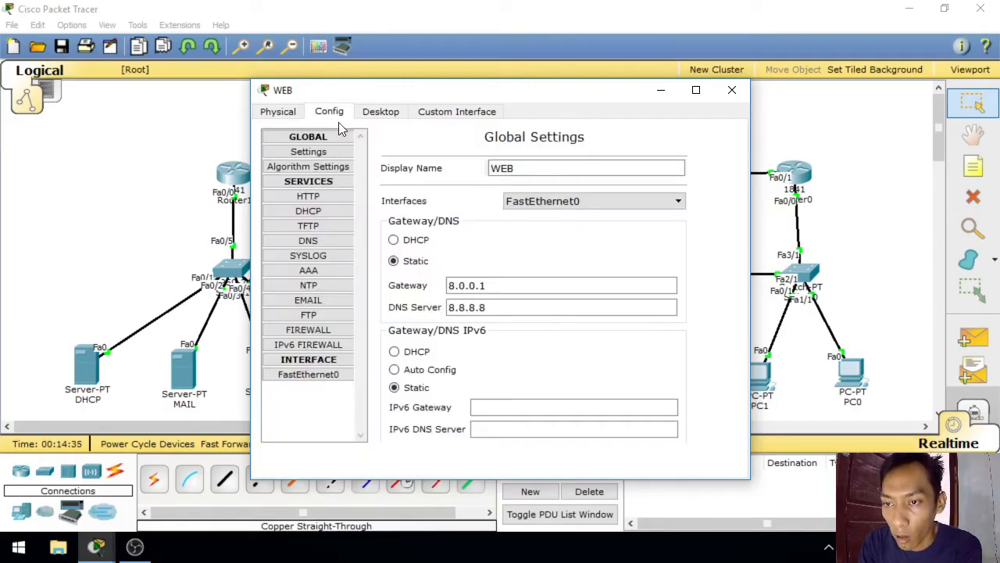
click(307, 196)
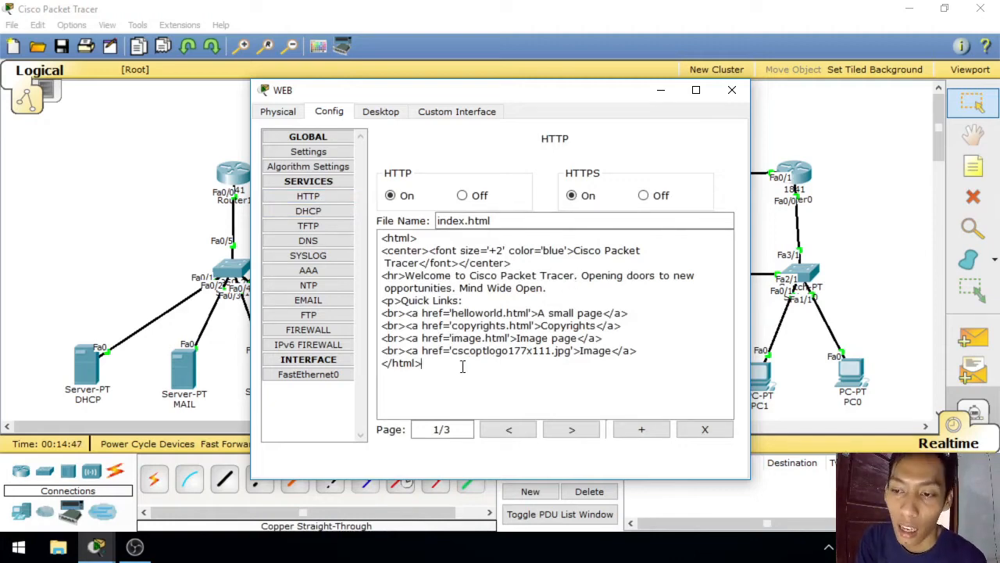
drag(462, 366, 425, 355)
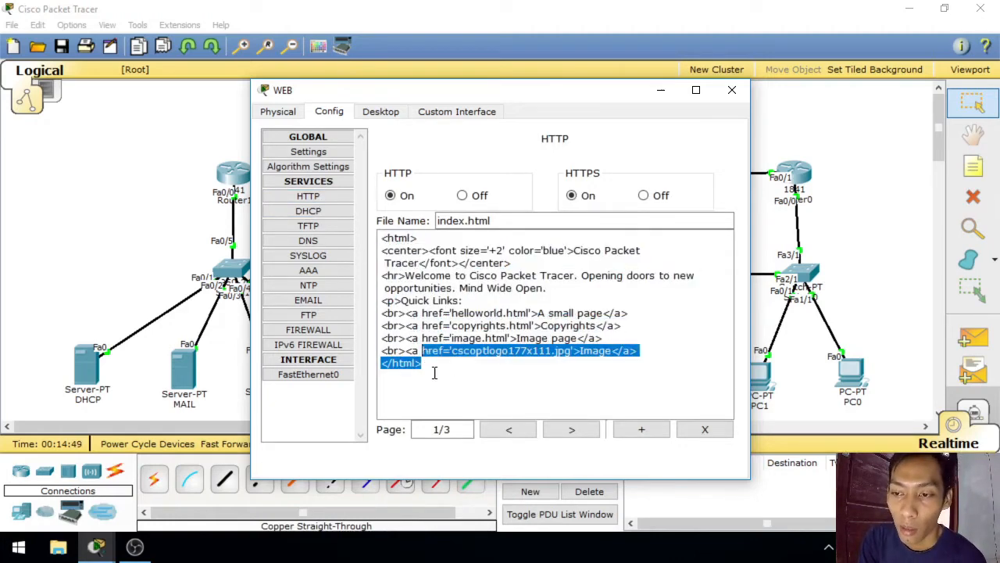
click(436, 375)
key(ctrl+a)
click(471, 373)
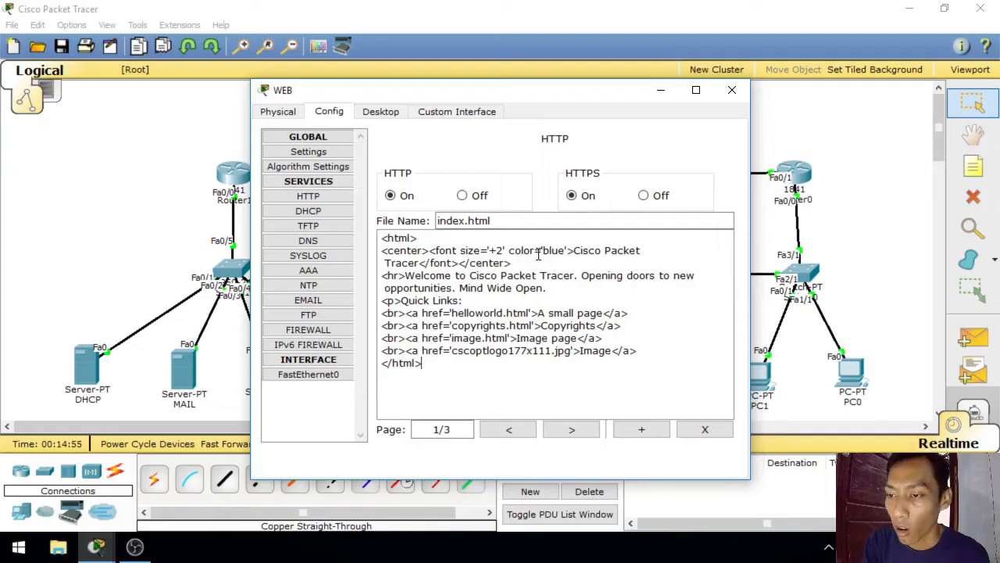
key(ctrl+a)
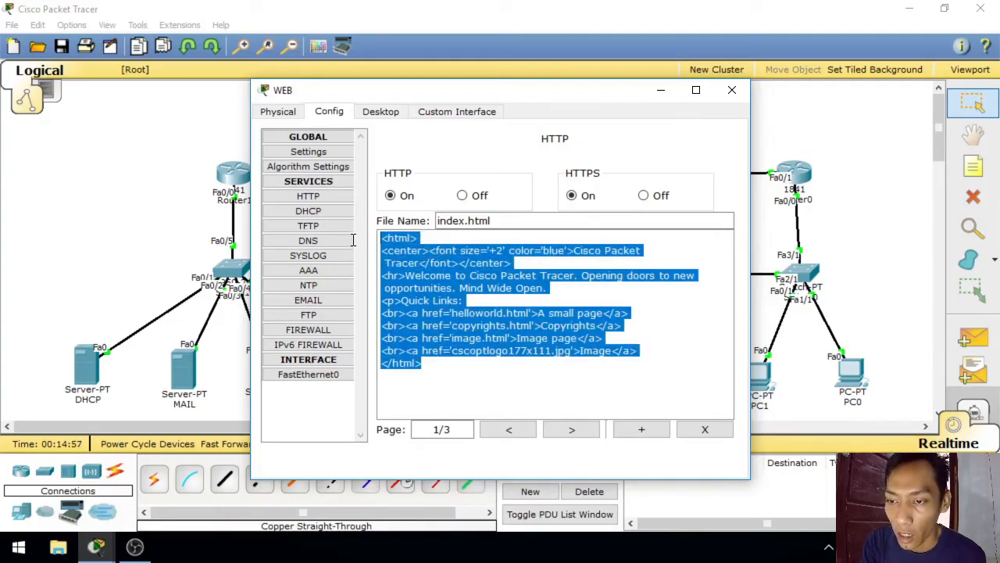
click(578, 290)
drag(574, 253, 421, 265)
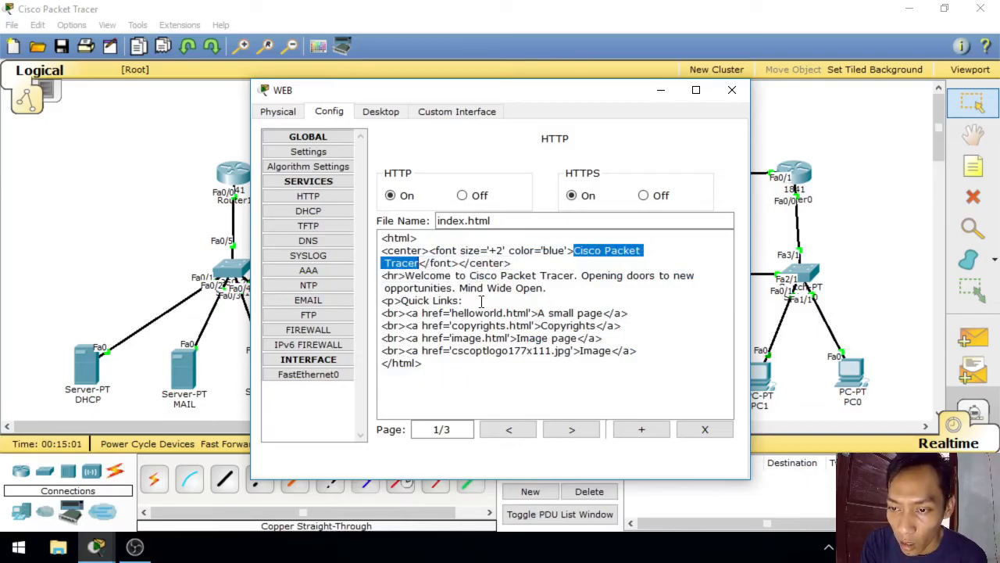
text(SMK !)
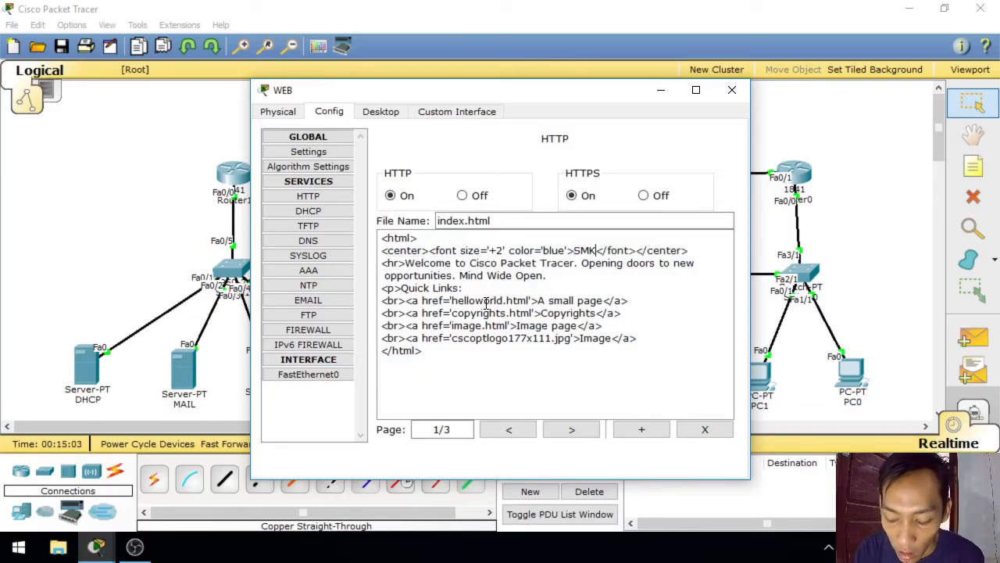
key(BackSpace)
text(1 STABAT)
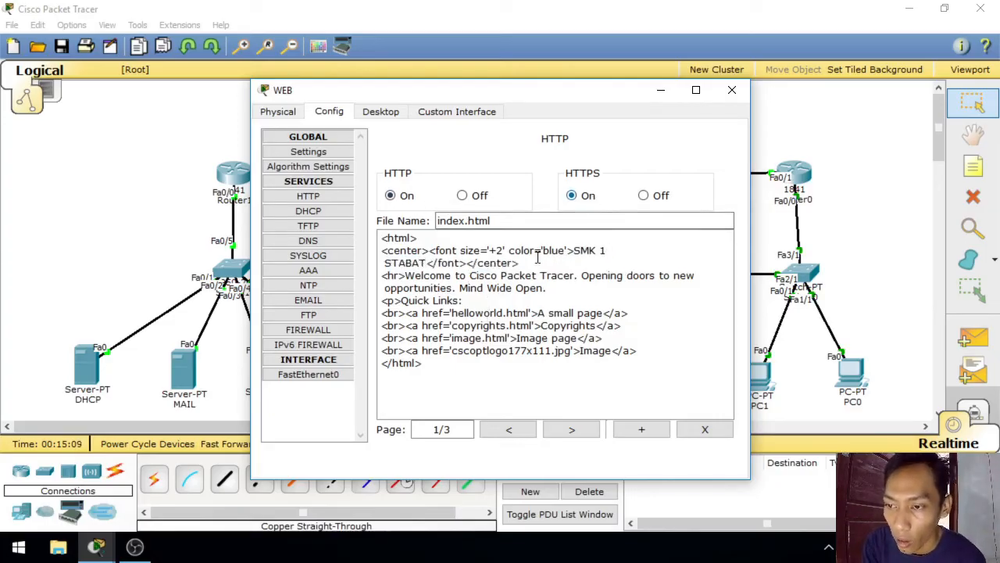
click(732, 90)
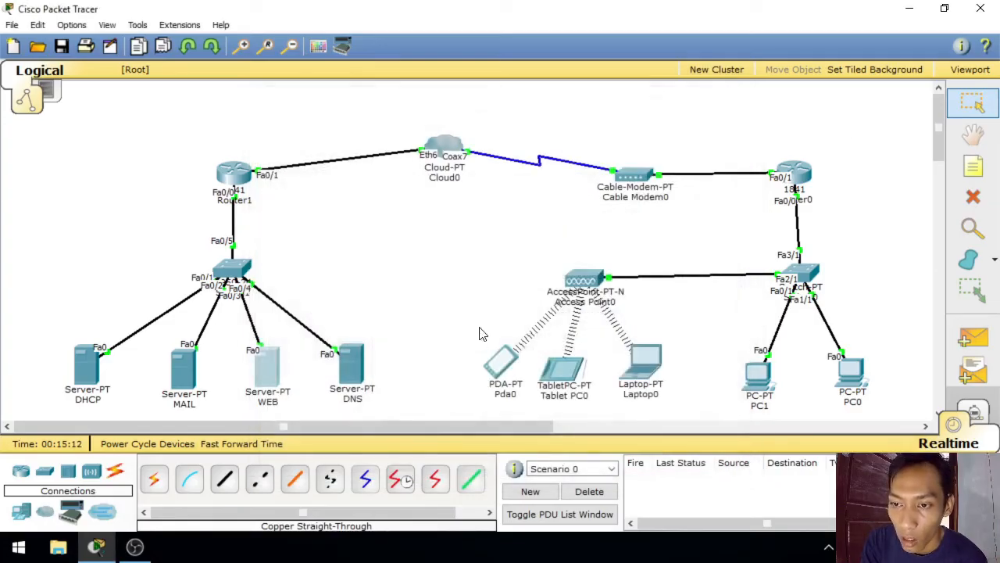
Step: Give the MAIL server the static IP address 8.8.8.6 with subnet mask 255.0.0.0
click(185, 373)
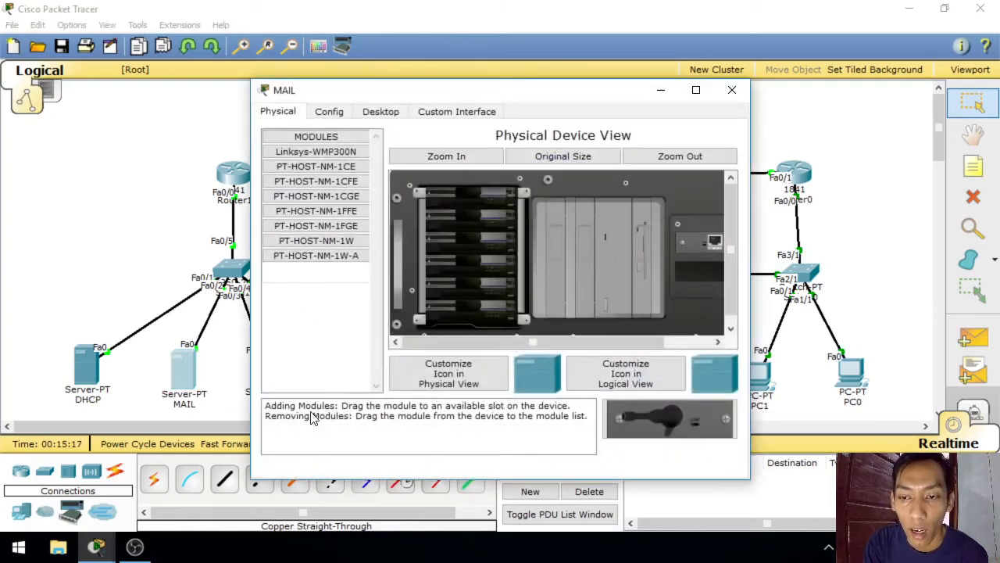
click(381, 112)
click(337, 179)
click(471, 251)
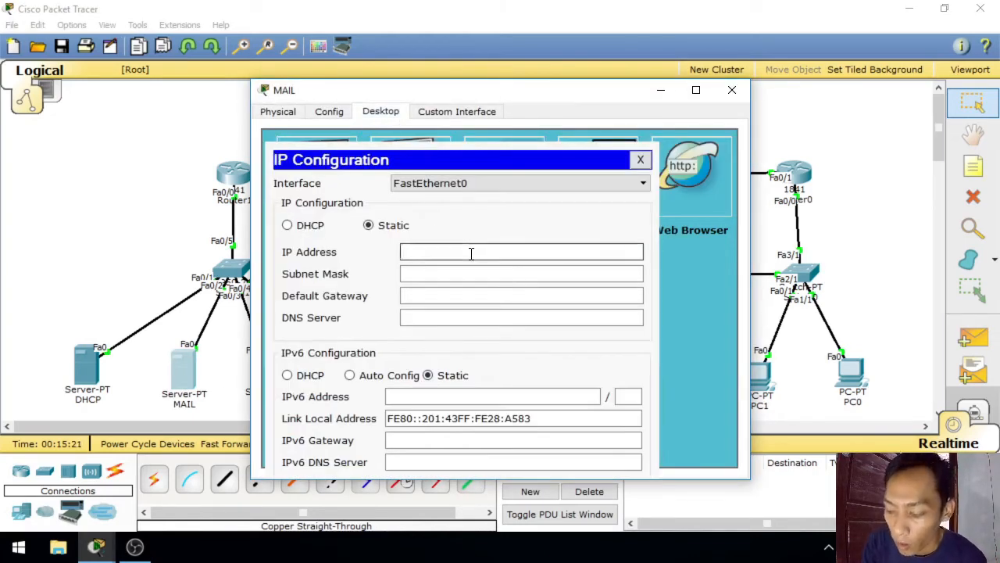
text(8.8.8)
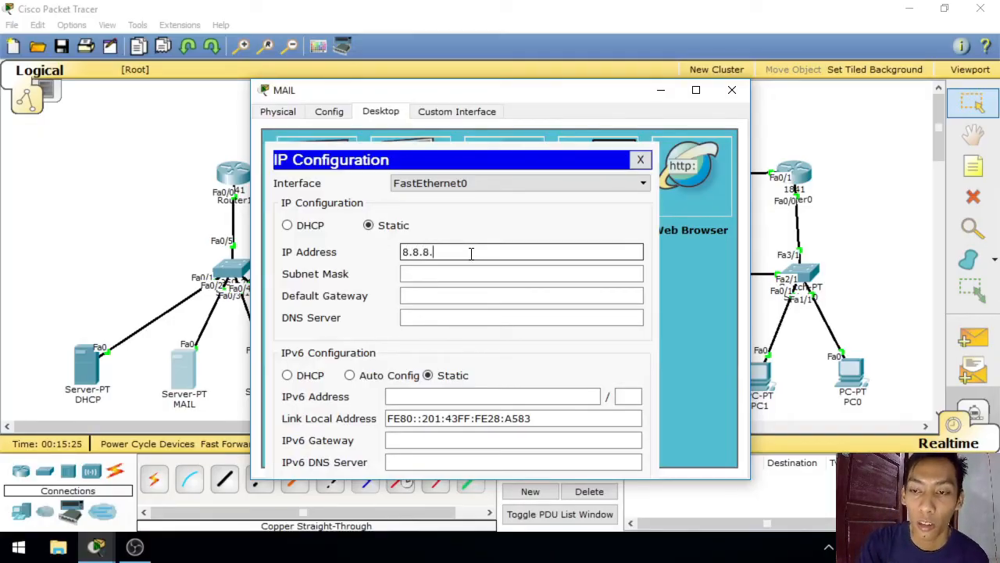
text(.6)
key(Tab)
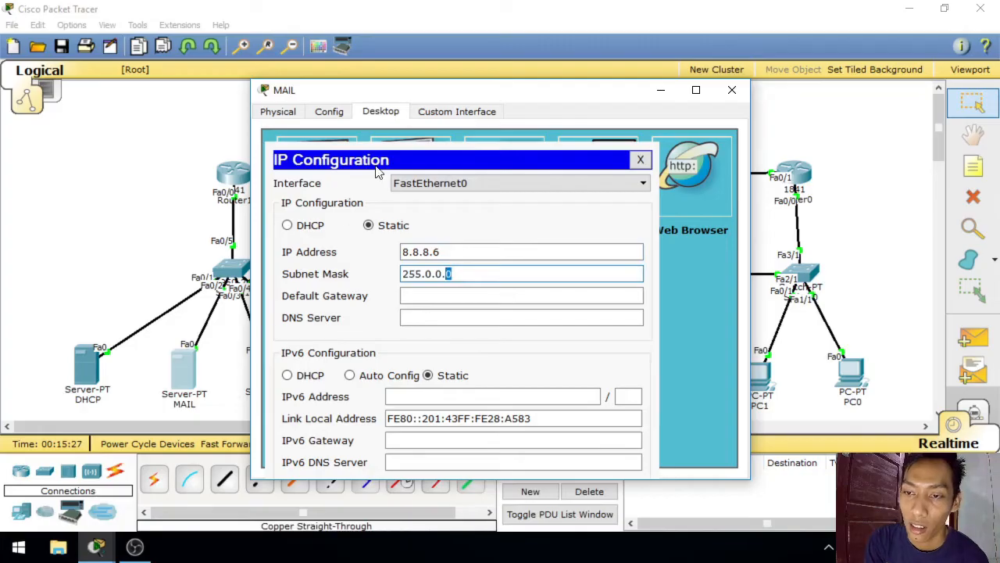
drag(416, 102, 608, 83)
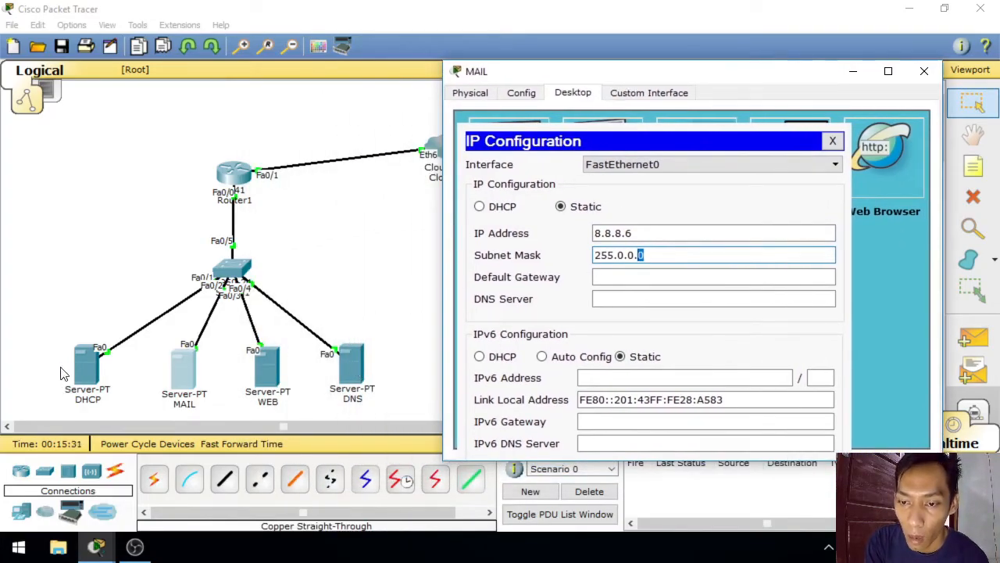
Step: Set the MAIL server's default gateway to 8.0.0.1 and its DNS server to 8.8.8.8
click(654, 277)
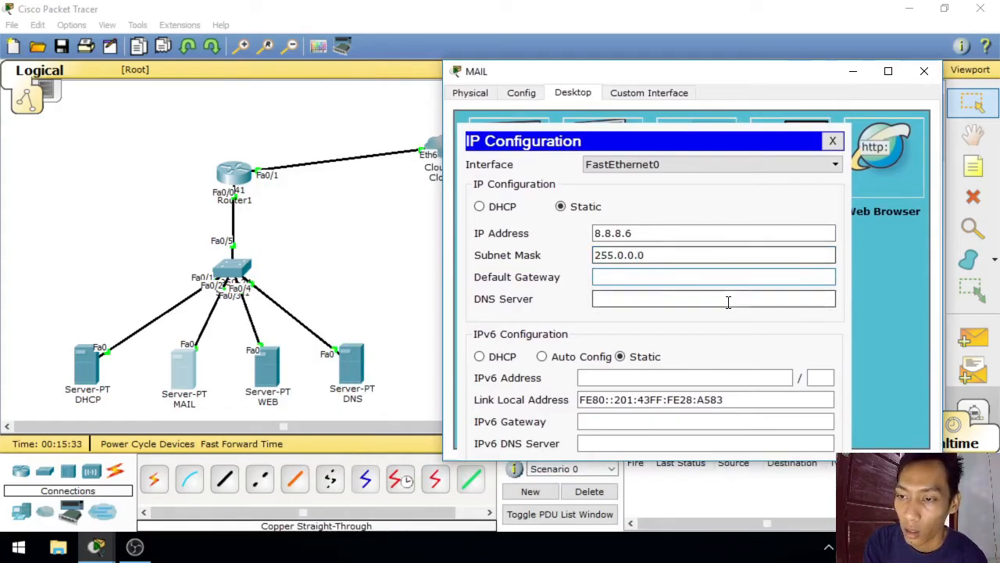
text(8.0.0.1)
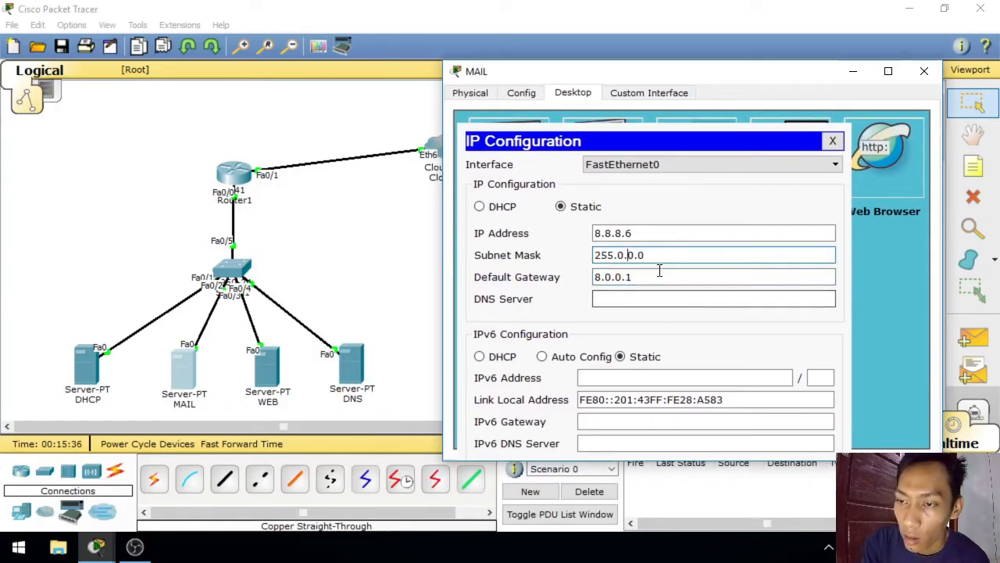
key(Tab)
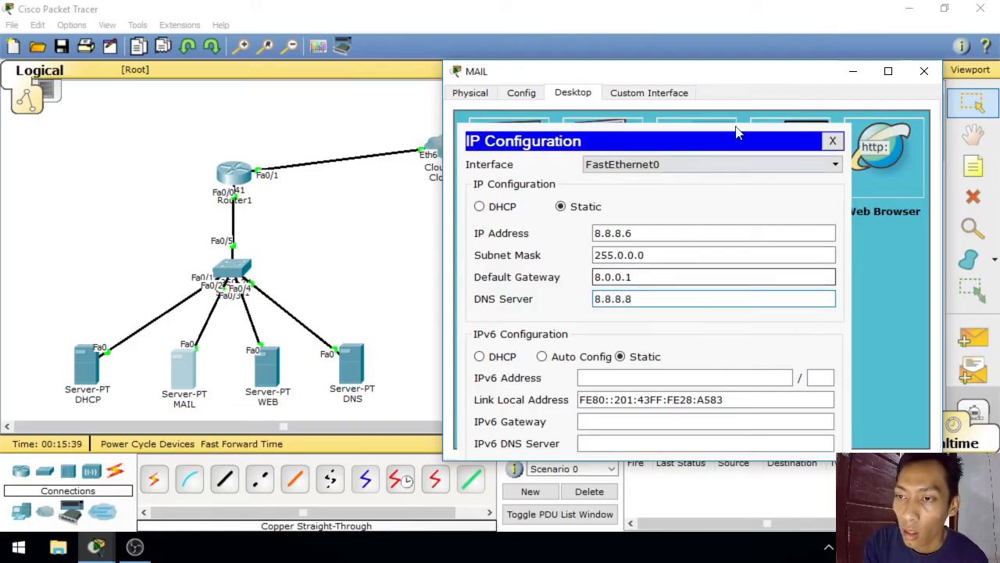
drag(764, 77, 616, 77)
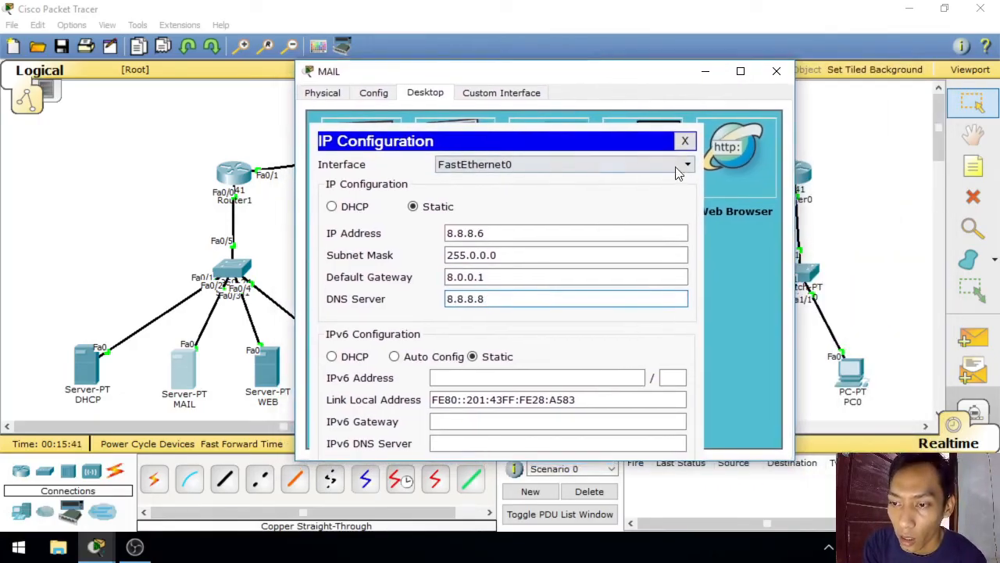
click(686, 142)
click(378, 189)
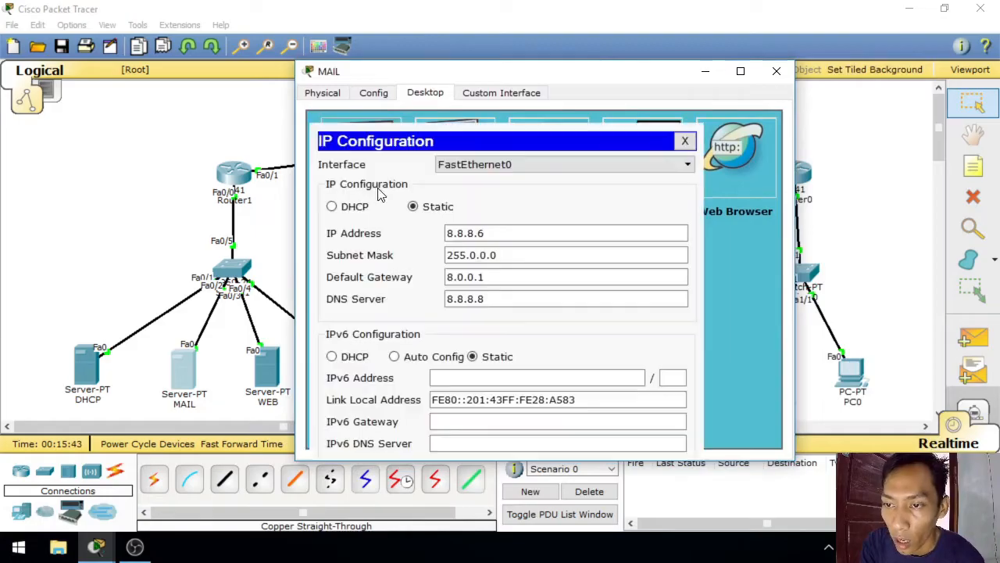
click(685, 144)
Step: Open the MAIL server's email service settings and check the mail domain's A record on the DNS server
click(383, 95)
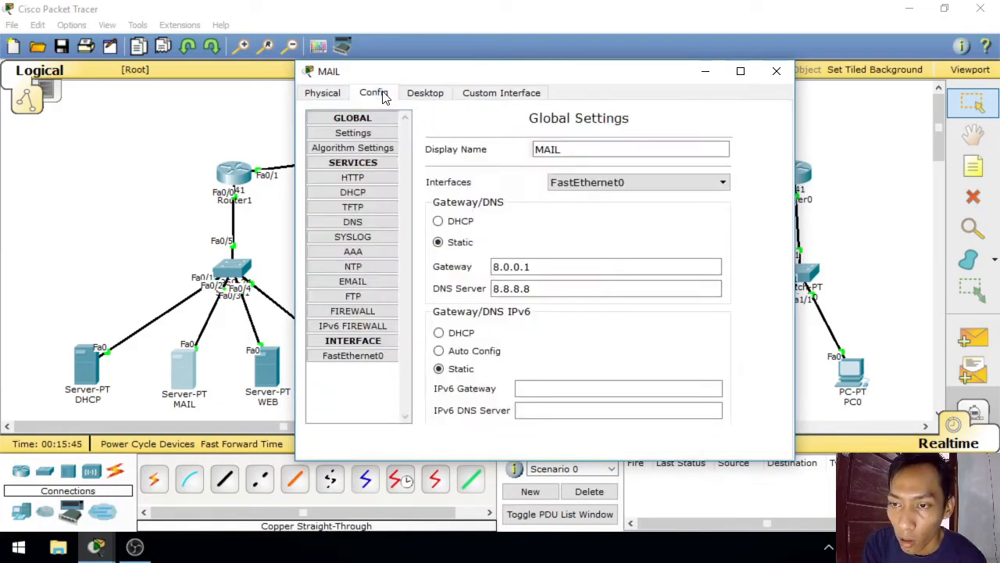
click(352, 286)
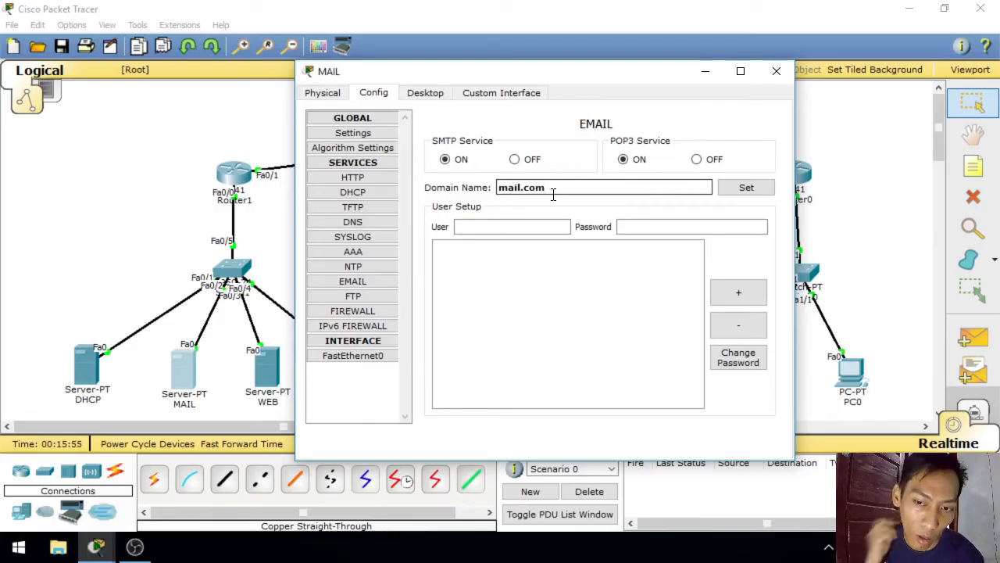
drag(566, 75, 681, 62)
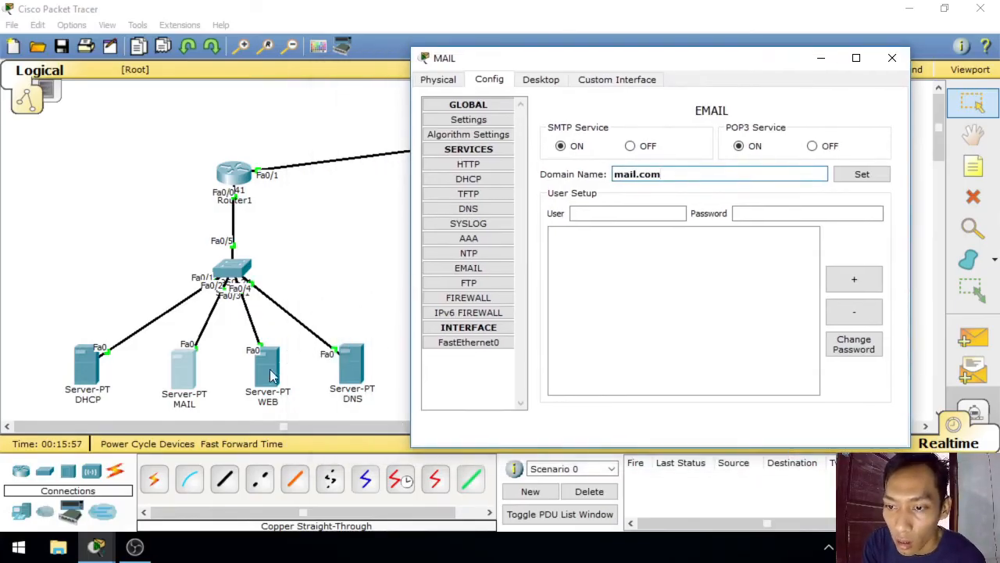
click(349, 365)
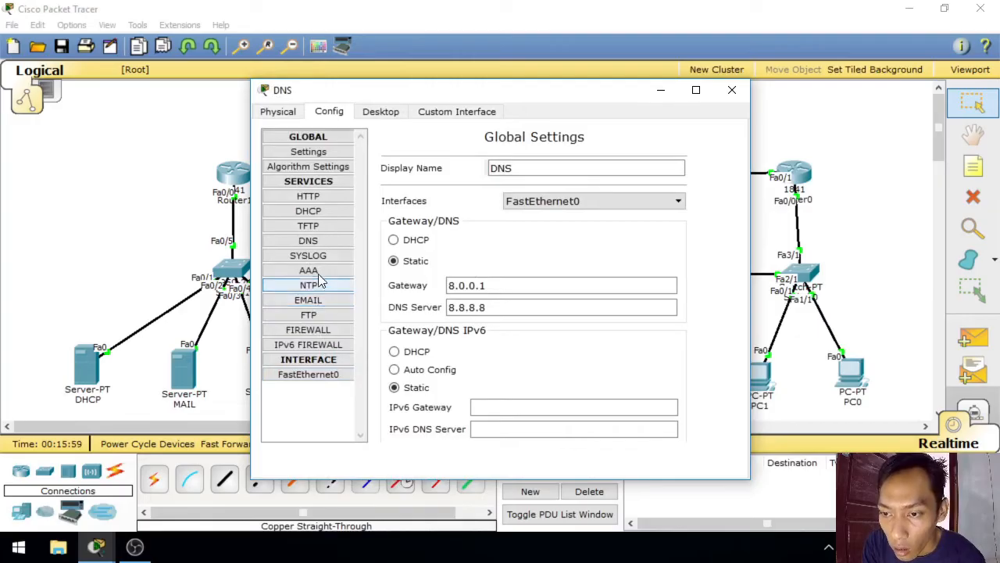
click(321, 239)
click(451, 302)
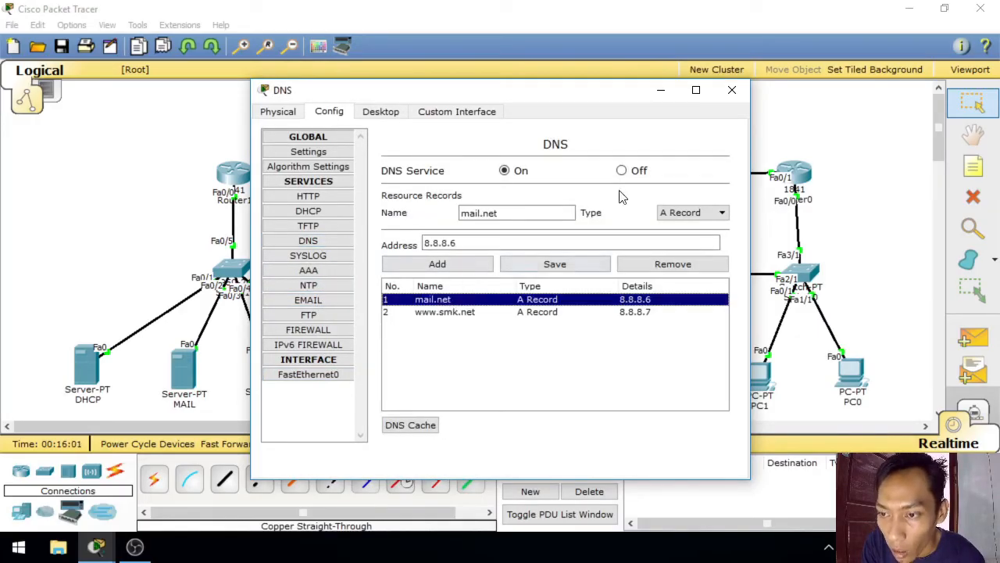
click(731, 90)
Step: Set the MAIL server's email domain name to mail.net
click(183, 367)
click(682, 175)
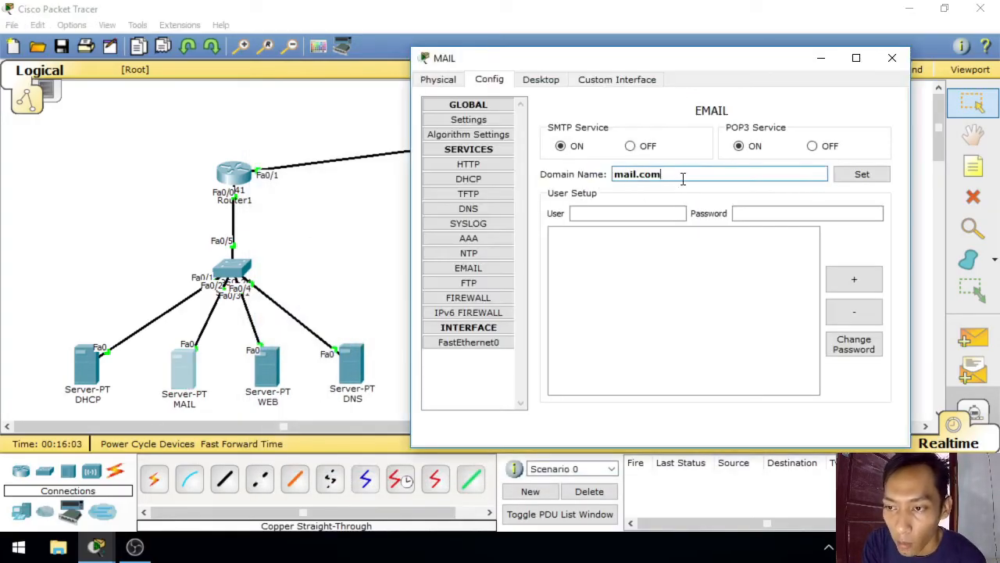
drag(656, 68, 538, 118)
drag(576, 223, 531, 231)
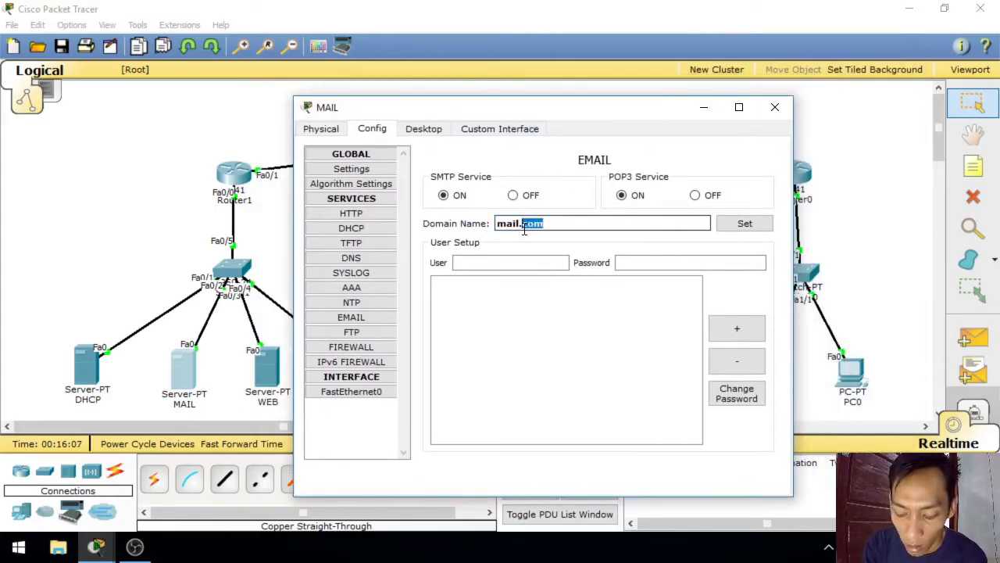
text(net)
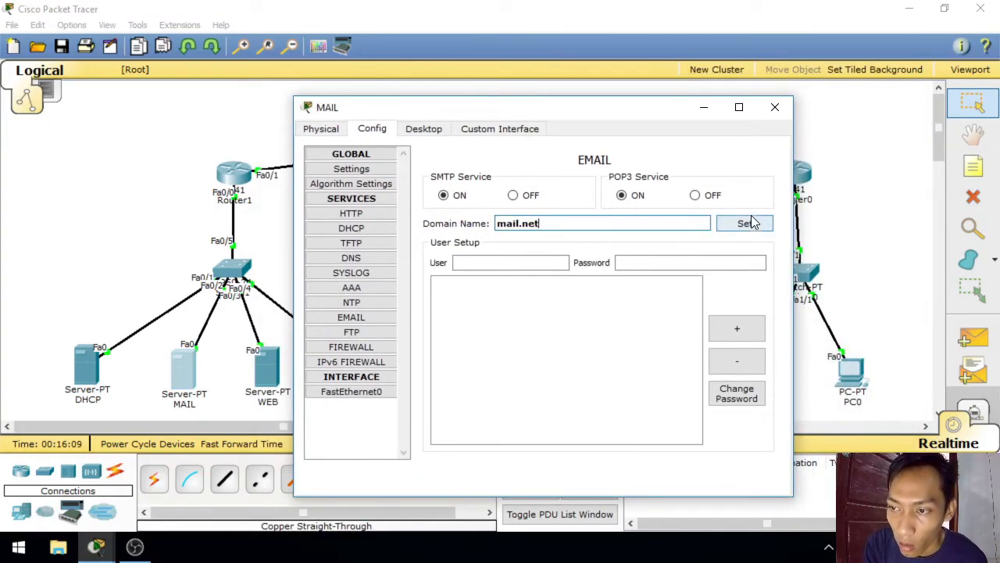
click(749, 225)
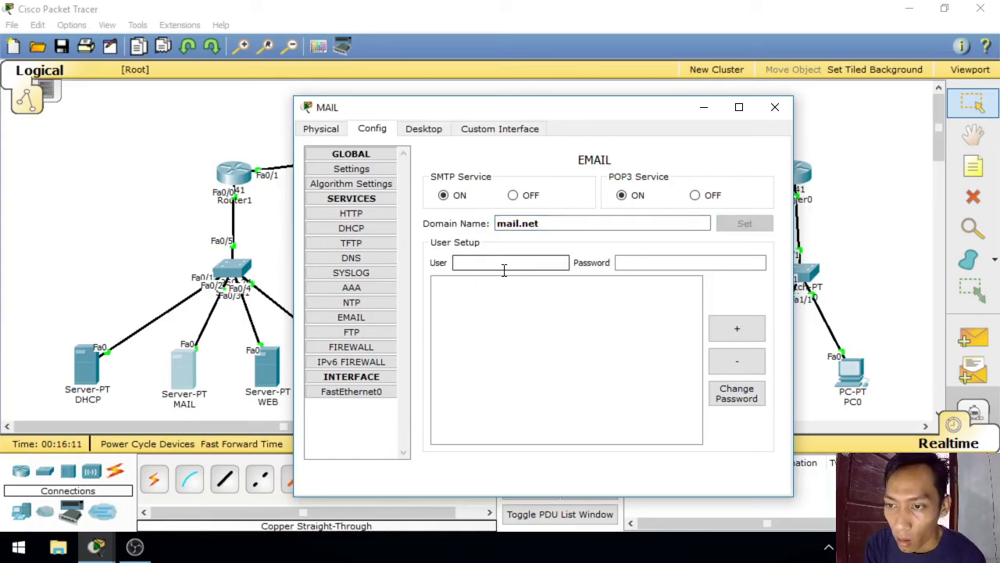
Step: Add a mail account for user1 on the MAIL server and enter its account password
text(user1)
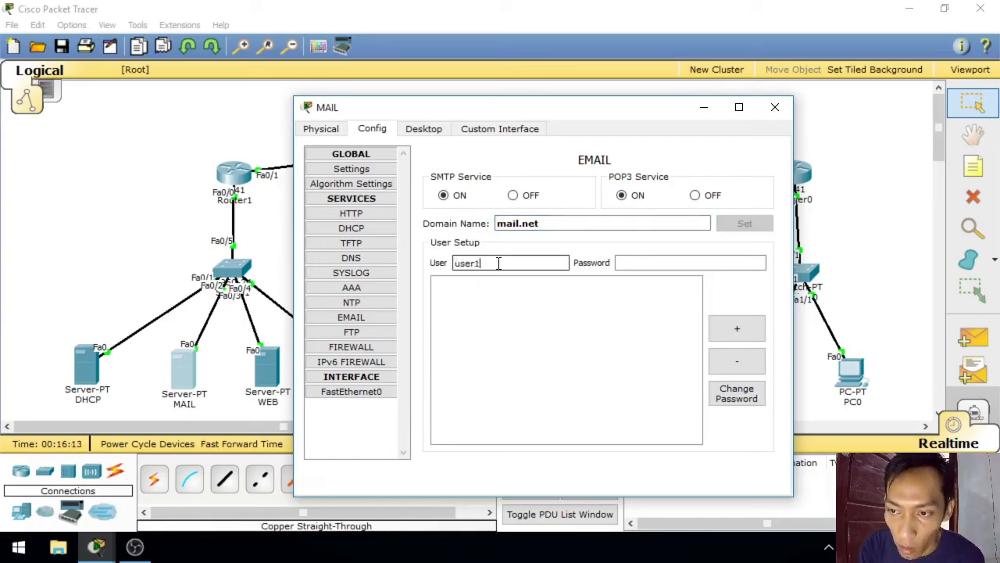
click(653, 263)
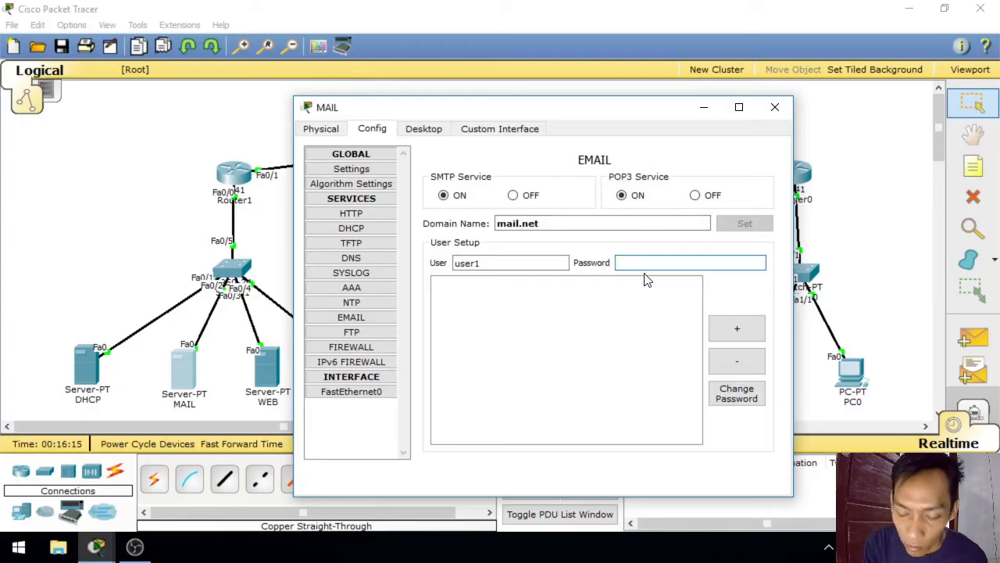
text(123)
click(737, 328)
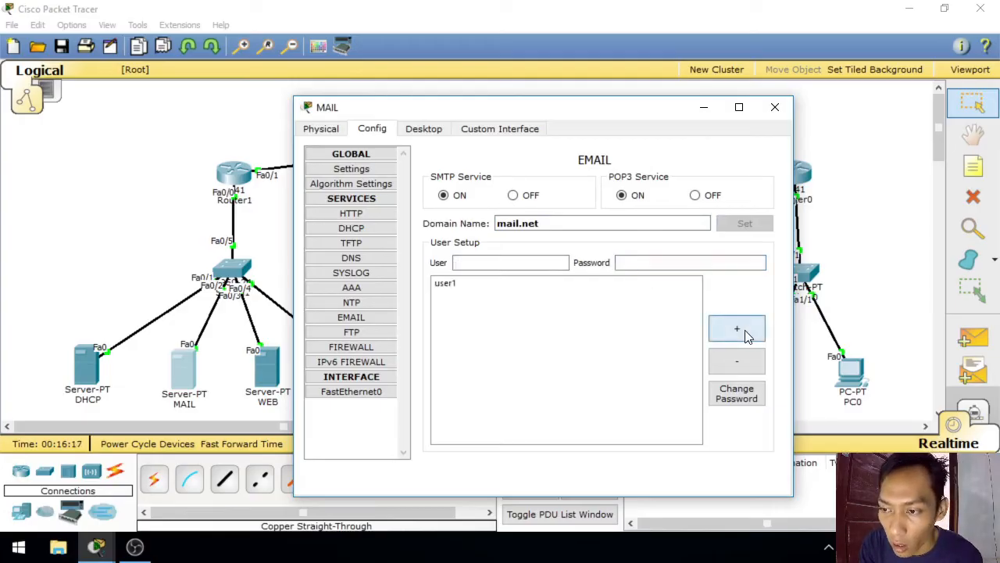
Step: Add a second mail account for user2 on the MAIL server and enter its account password
click(513, 264)
text(user2)
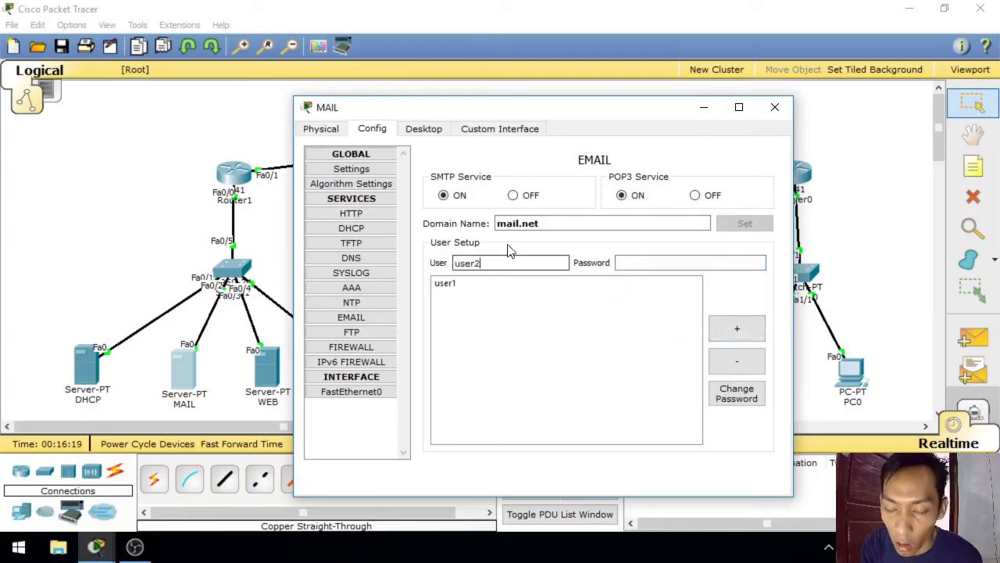
click(639, 265)
text(12)
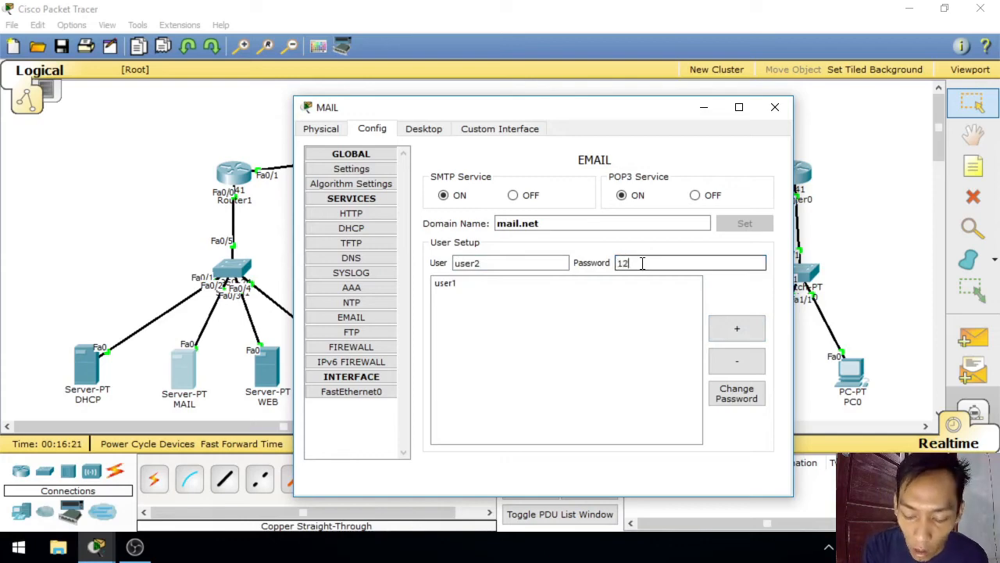
text(3)
click(737, 328)
Step: Review the stored entries of both mail accounts, user1 and user2, and close the MAIL server's window
click(451, 282)
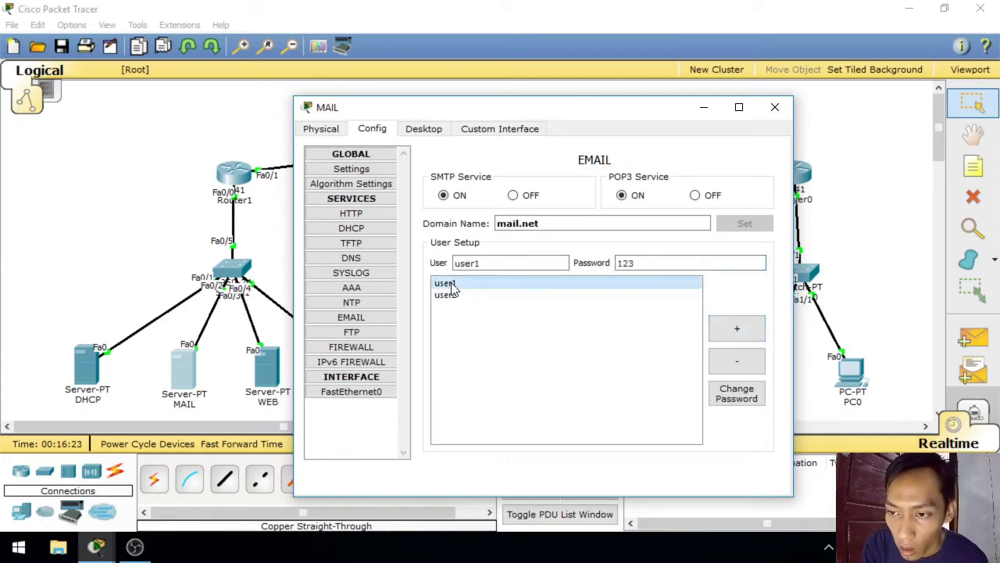
click(469, 296)
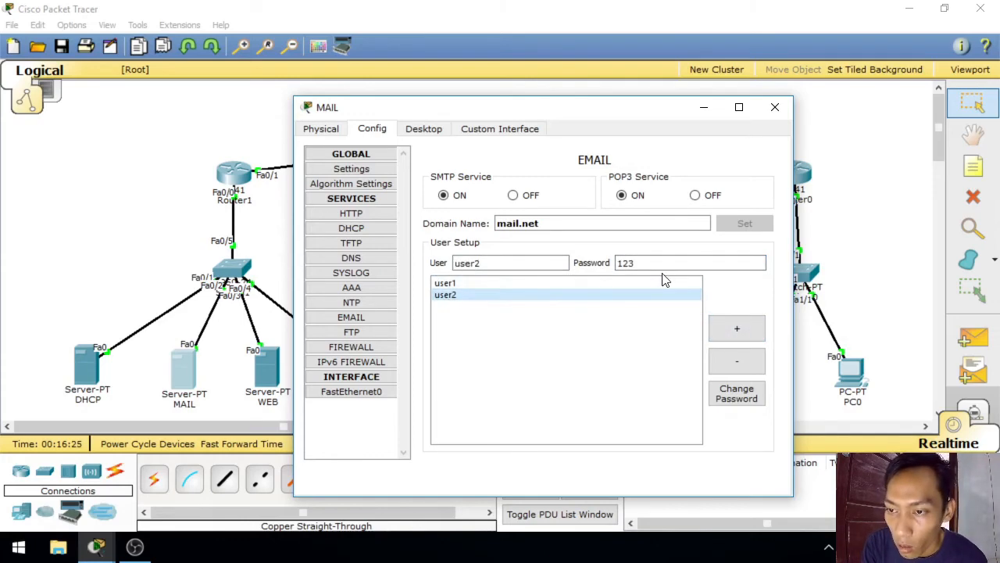
double_click(626, 264)
click(554, 265)
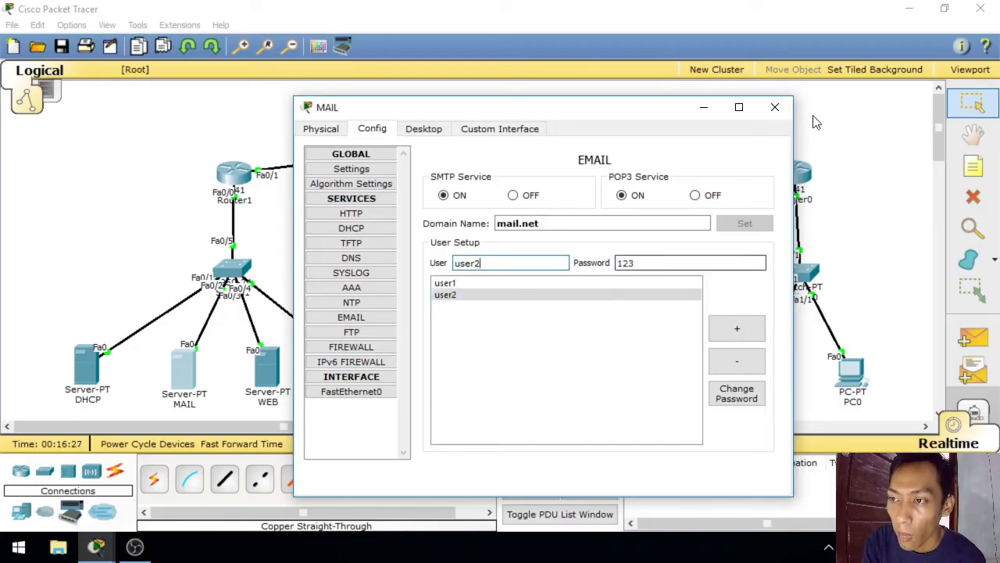
click(775, 108)
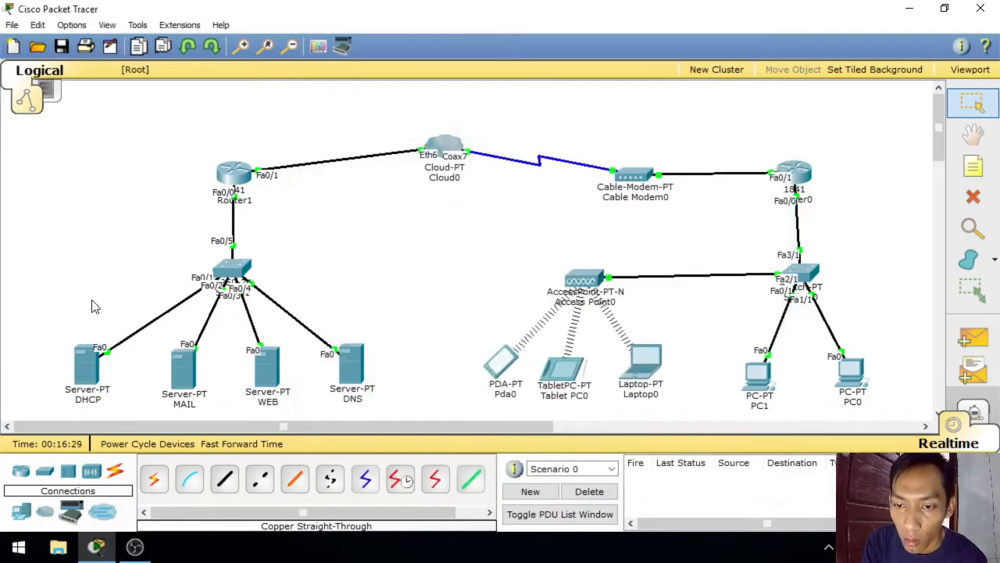
Step: Give the DHCP server the static IP address 8.8.8.5 with subnet mask 255.0.0.0
click(91, 377)
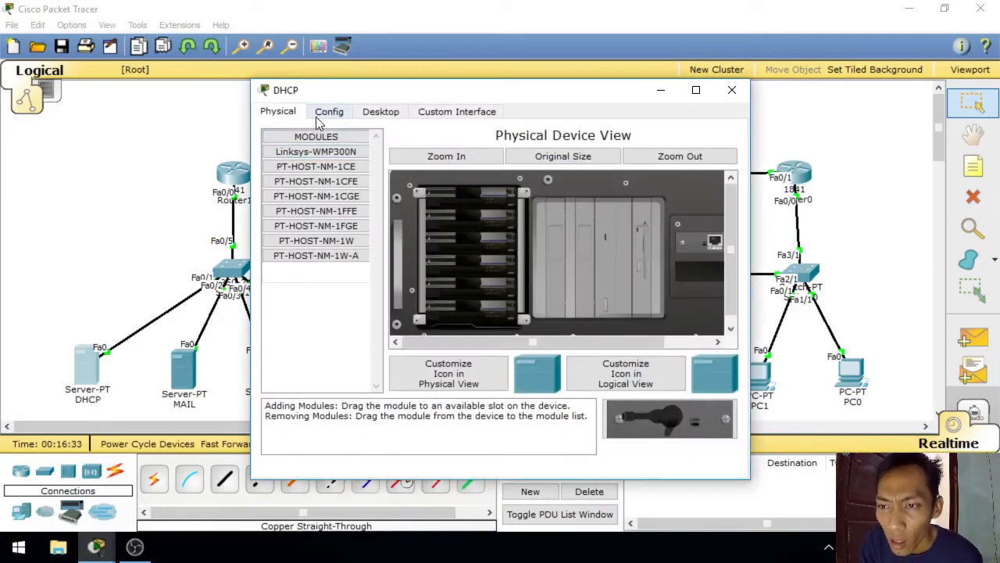
click(380, 111)
click(320, 186)
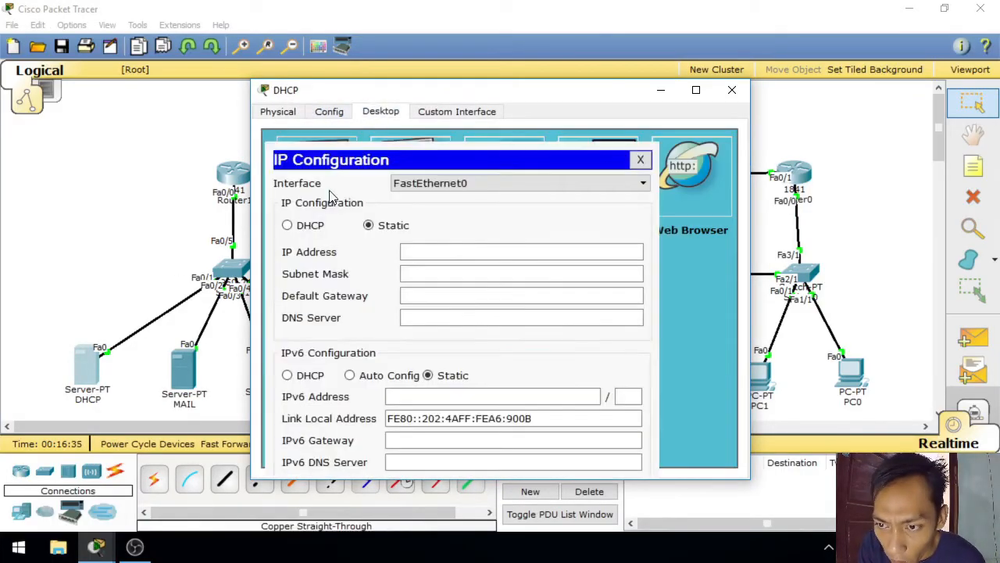
click(462, 258)
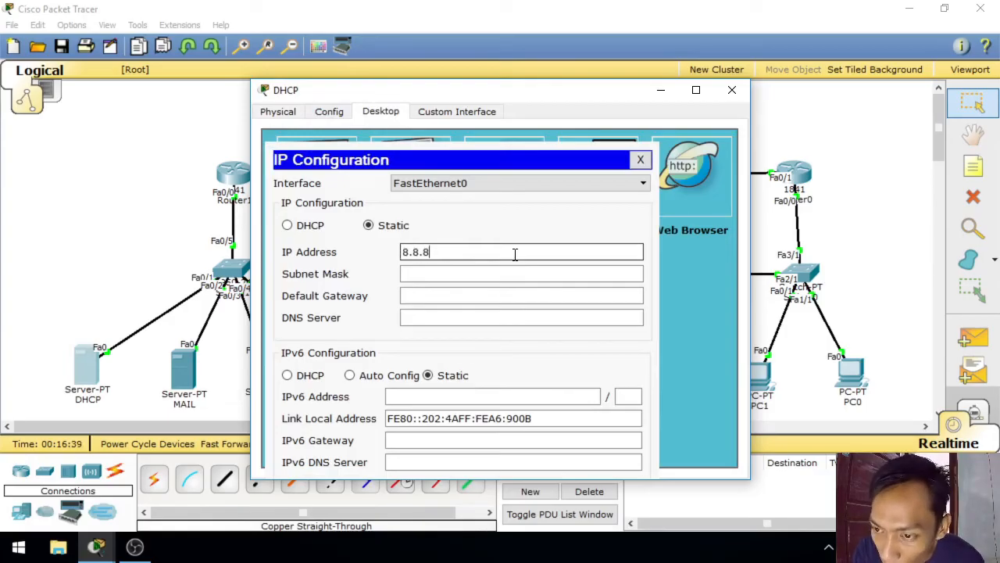
text(8.8.8.5)
click(500, 272)
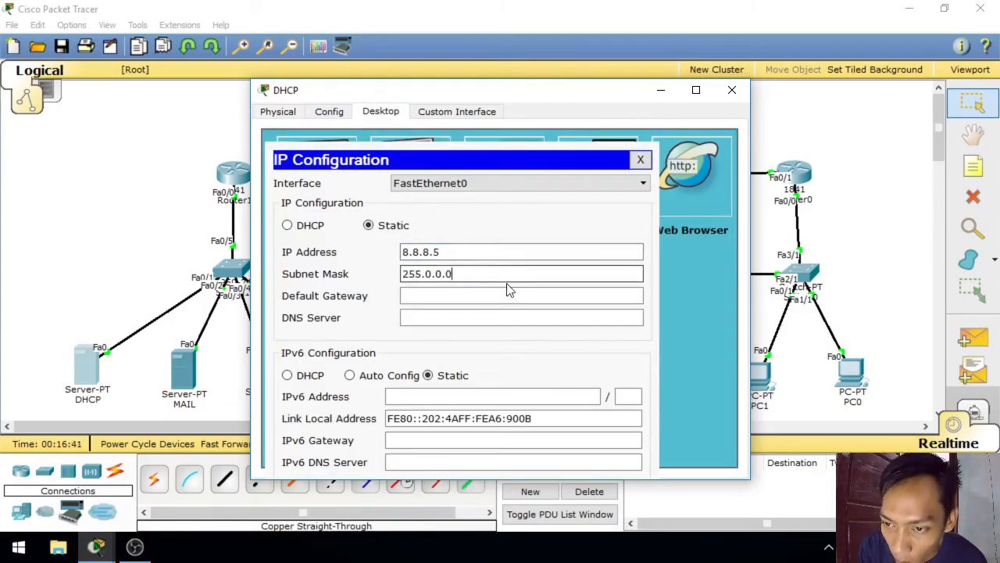
Step: Set the DHCP server's default gateway to 8.0.0.1 and its DNS server to 8.8.8.8
click(517, 297)
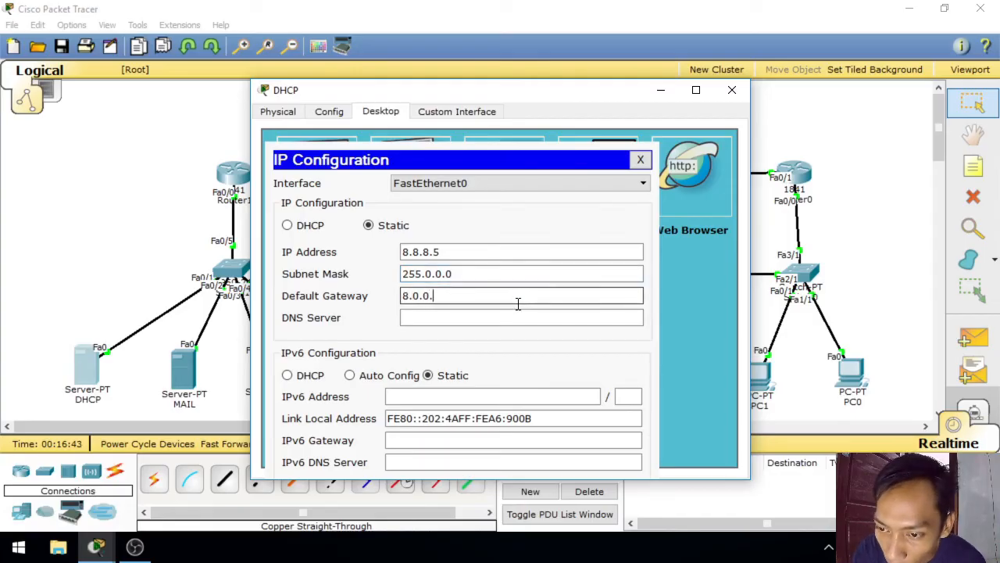
click(517, 315)
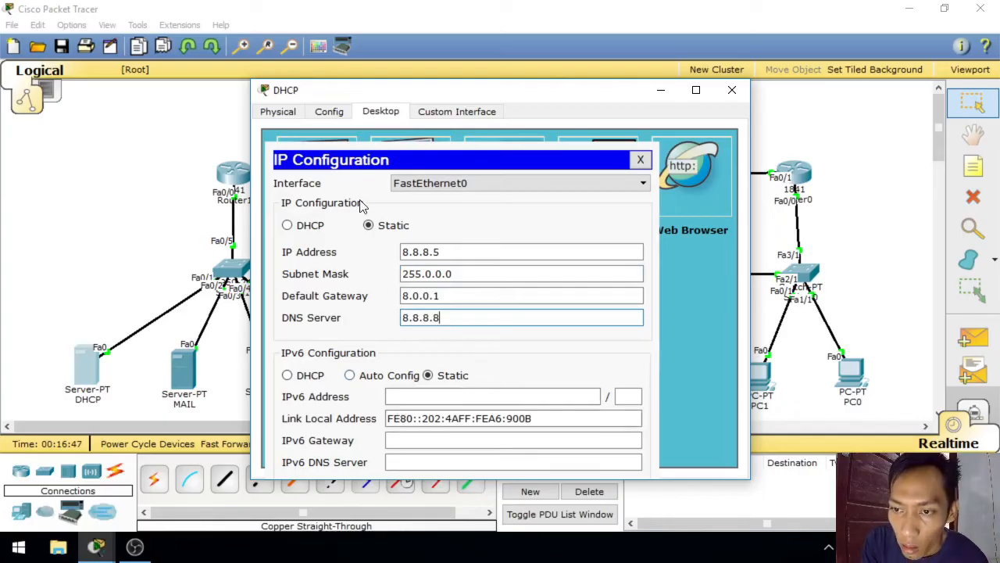
click(640, 161)
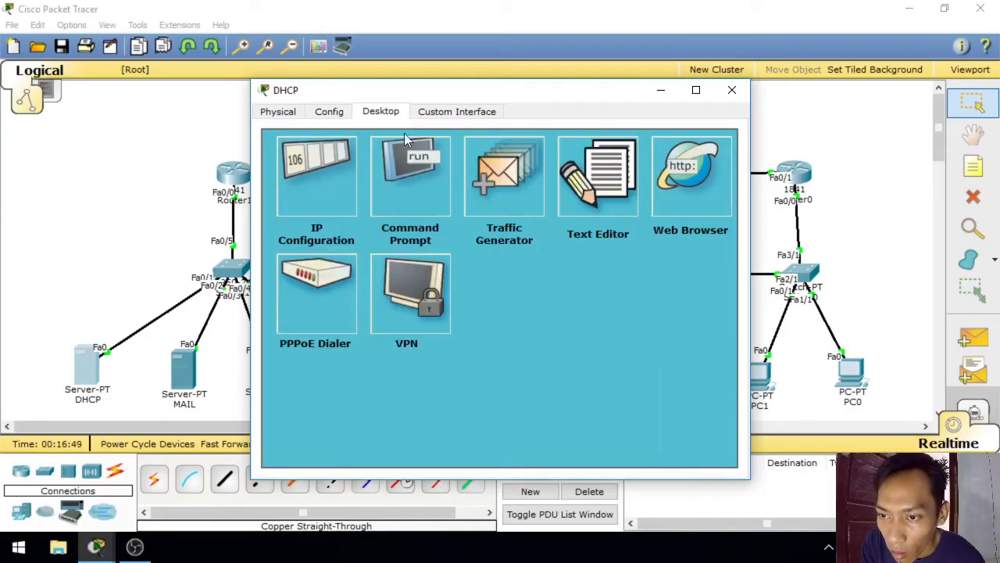
Step: View the DHCP service settings of the DHCP server and close its window
click(325, 113)
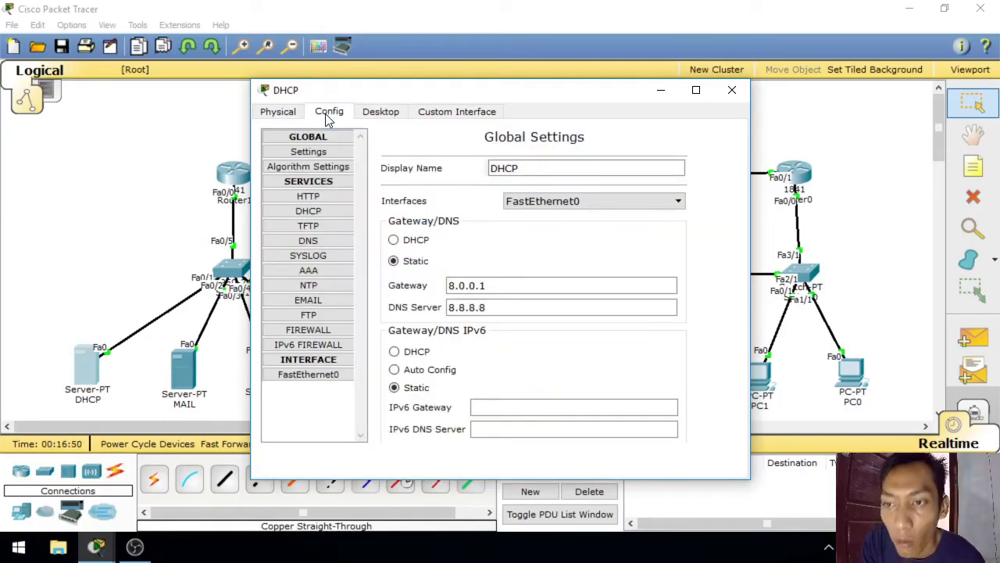
click(317, 216)
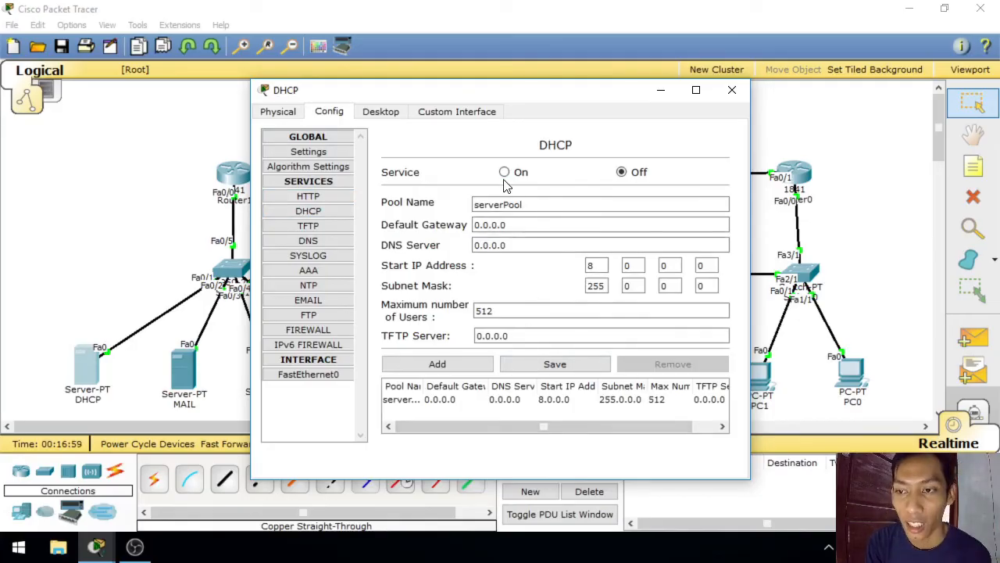
click(731, 91)
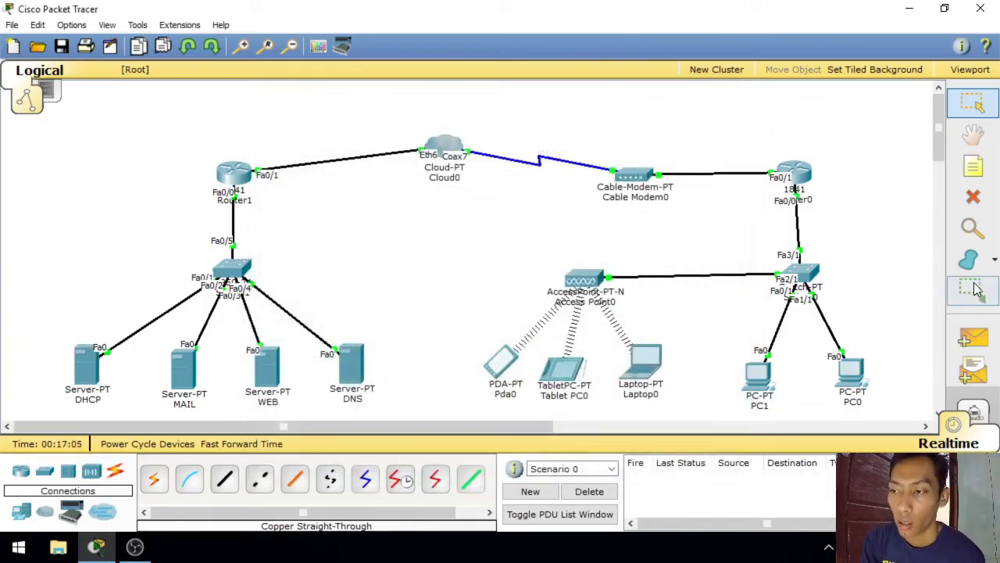
Step: Test connectivity by sending simple PDUs from the DNS and WEB servers to Router1
click(973, 337)
click(356, 369)
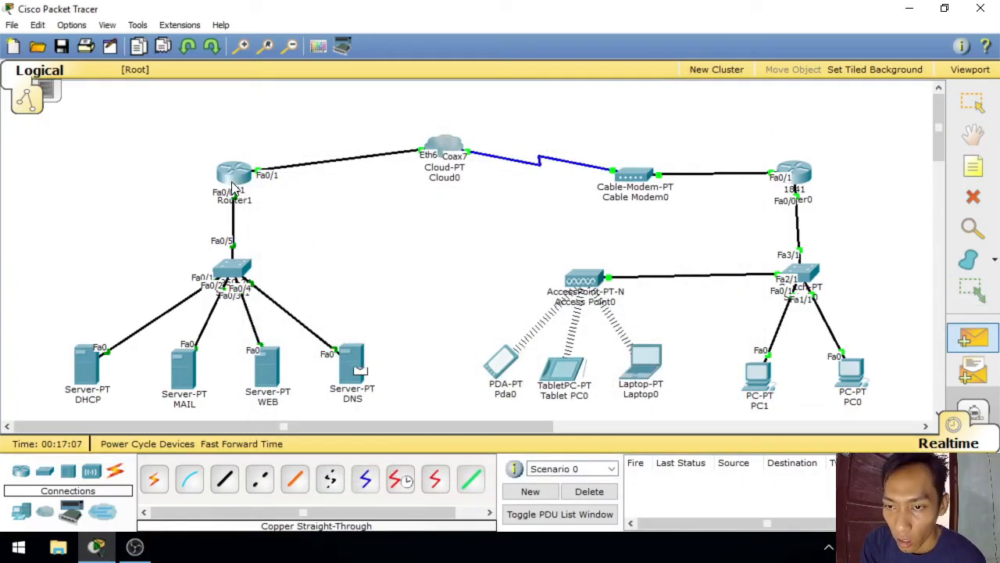
click(232, 188)
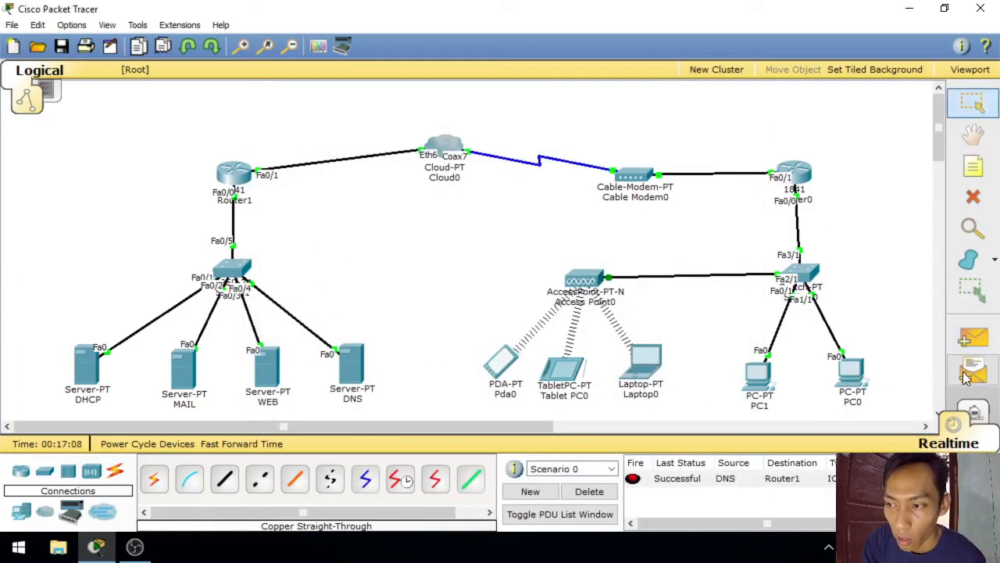
click(276, 379)
click(238, 184)
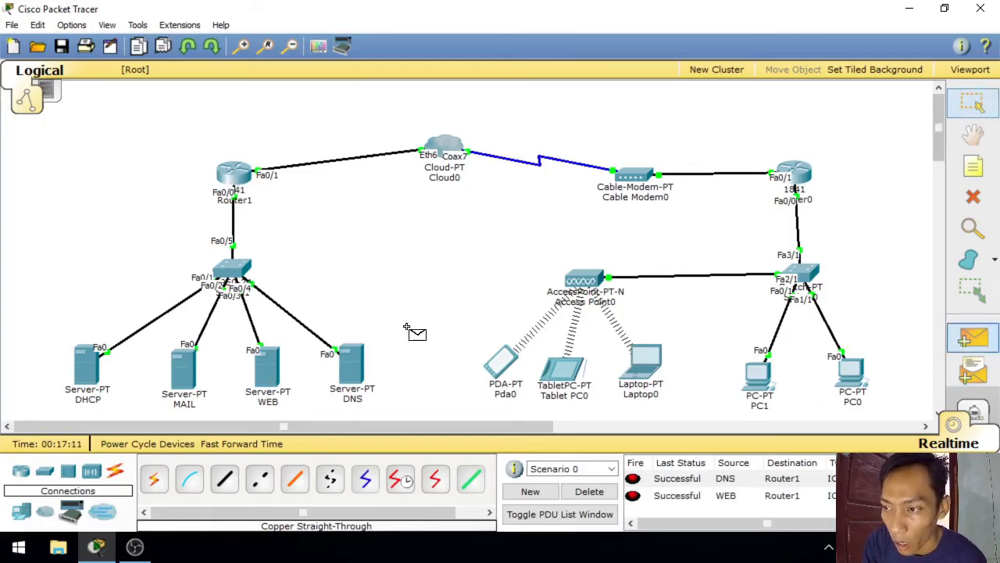
Step: Send simple test PDUs from the MAIL and DHCP servers to Router1 and delete the scenario's results
click(206, 378)
click(238, 184)
key(Escape)
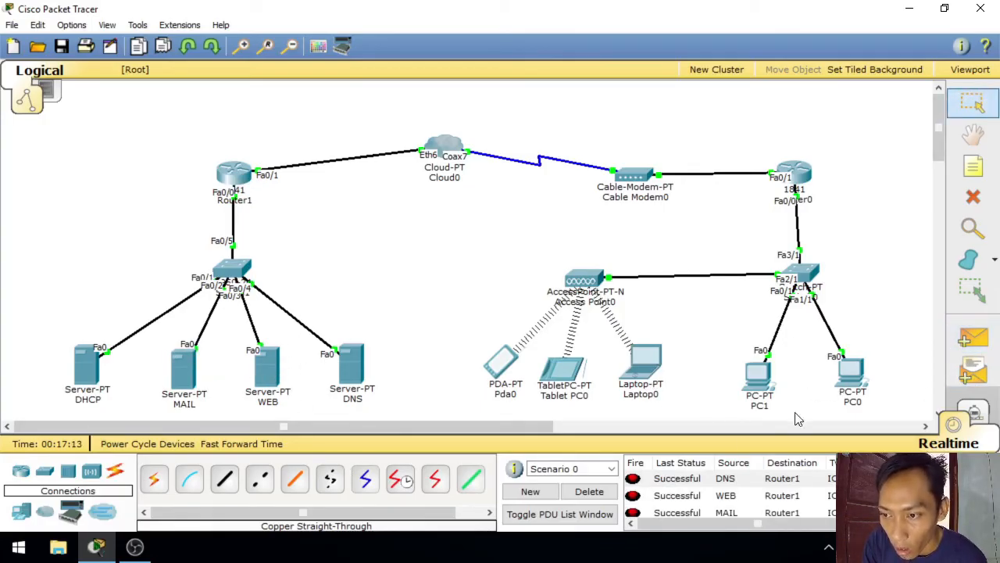
click(973, 337)
click(95, 370)
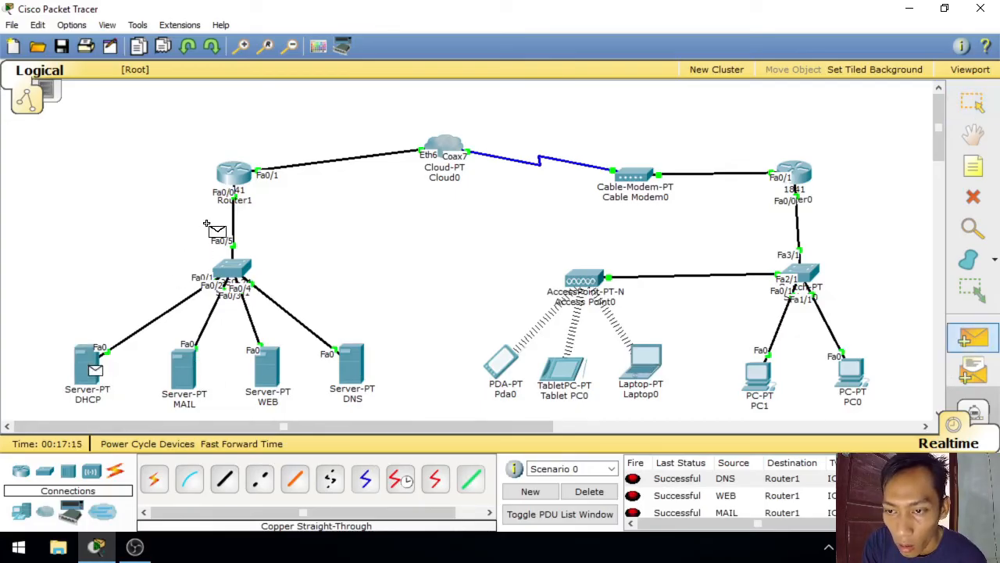
click(236, 183)
key(Escape)
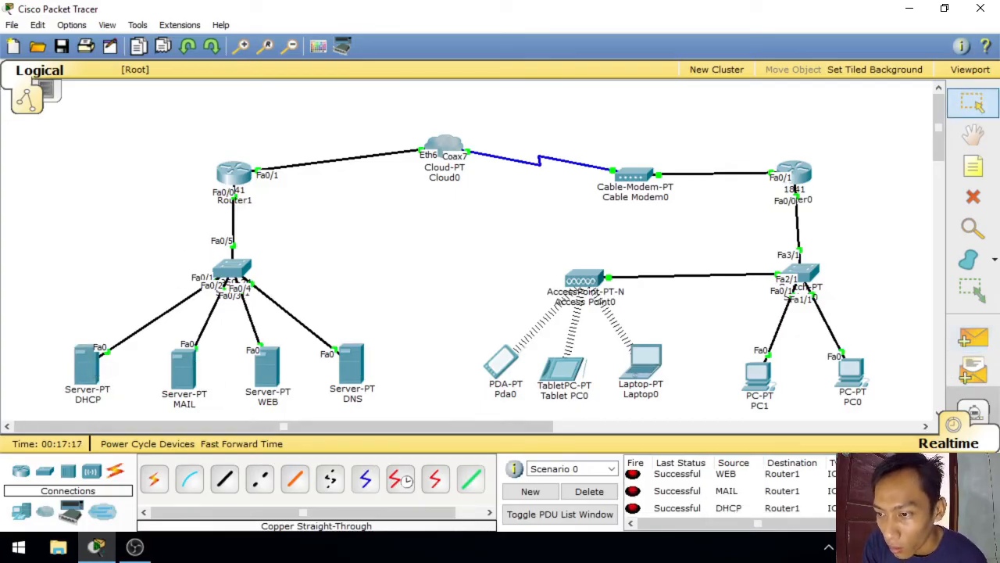
click(592, 494)
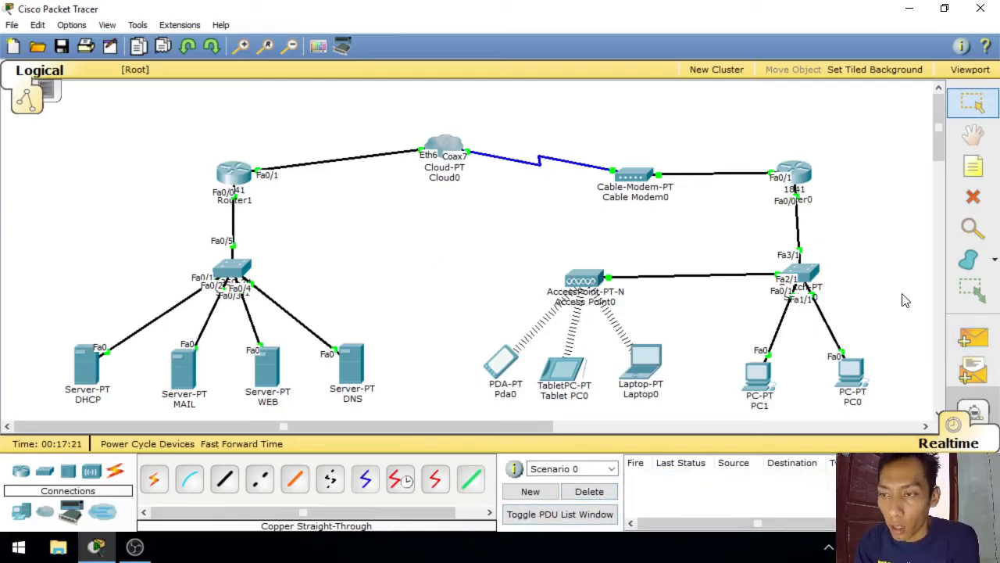
Step: Test the link across the cloud by sending simple PDUs from PC0 and PC1 to the DNS server
click(973, 337)
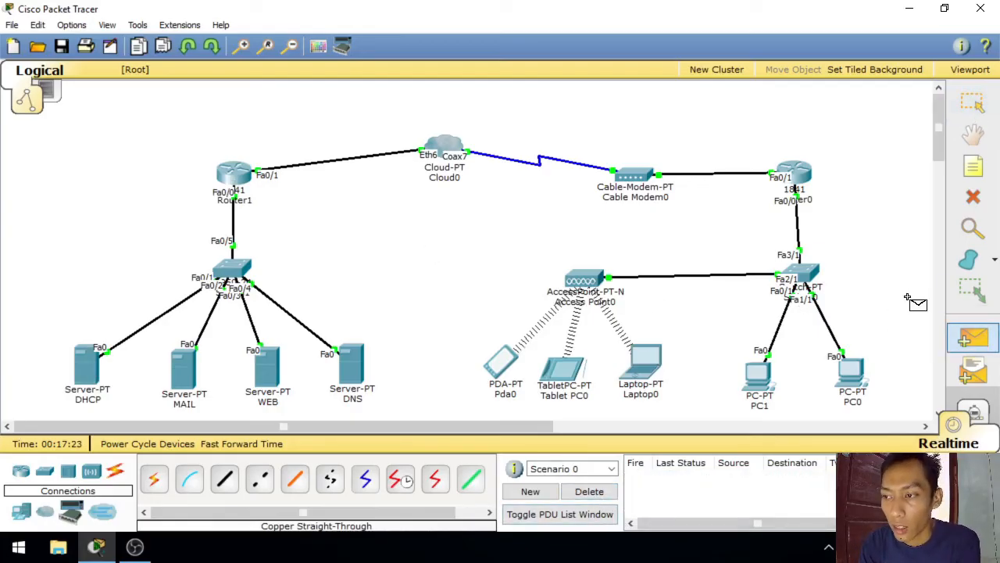
click(859, 377)
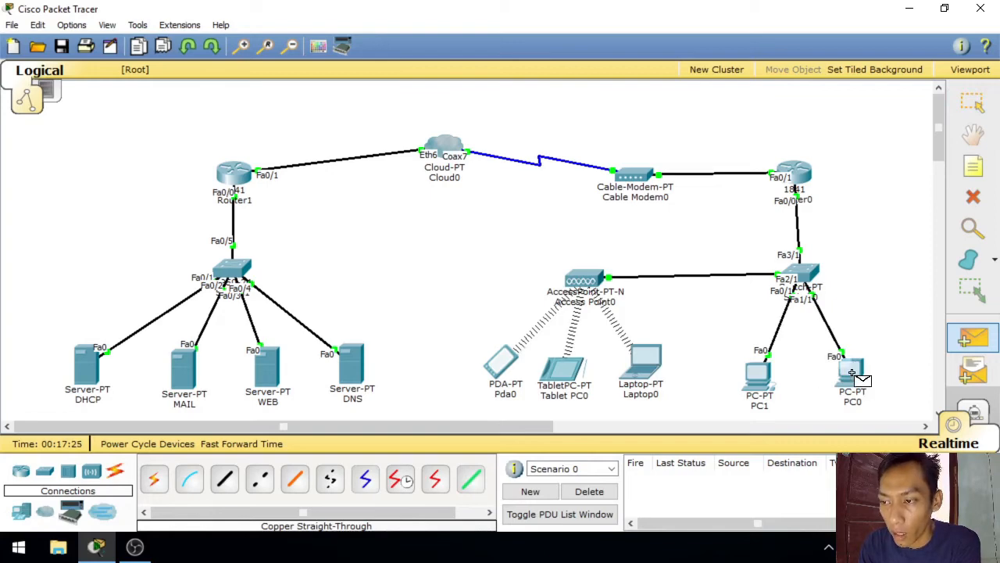
click(370, 383)
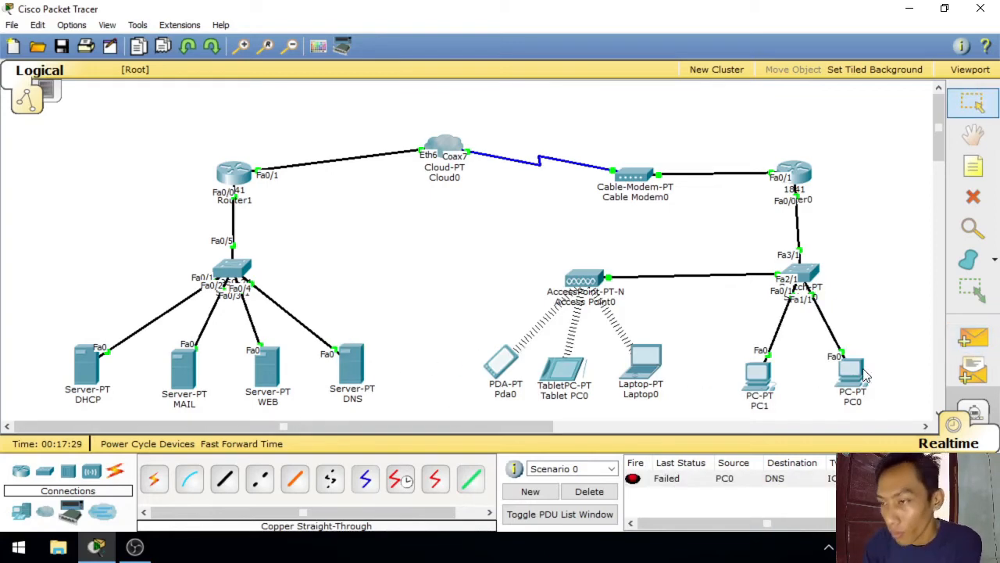
click(973, 336)
click(760, 377)
click(370, 381)
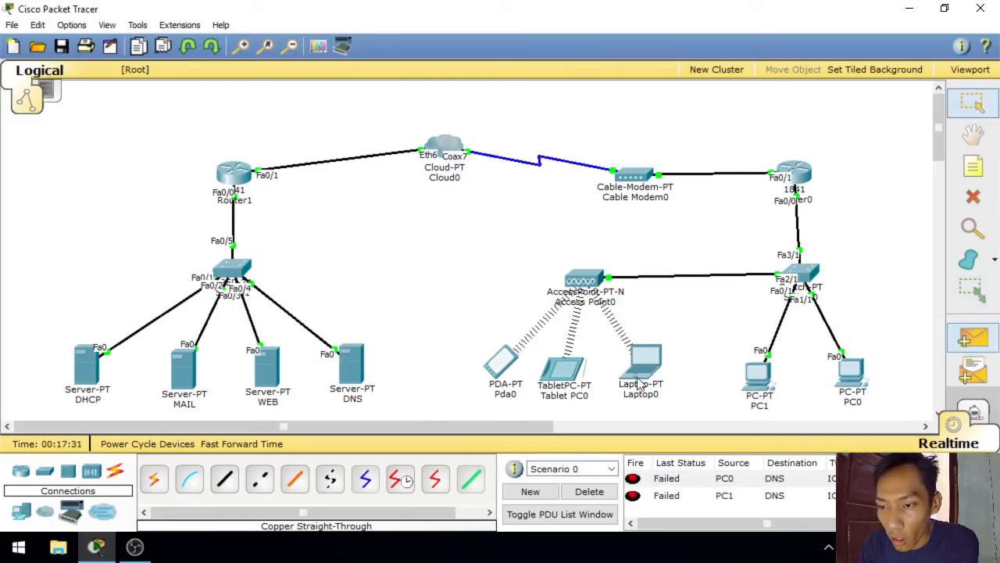
Step: Send a simple test PDU from Laptop0 to the WEB server and delete the scenario's results
click(973, 337)
click(646, 361)
click(267, 373)
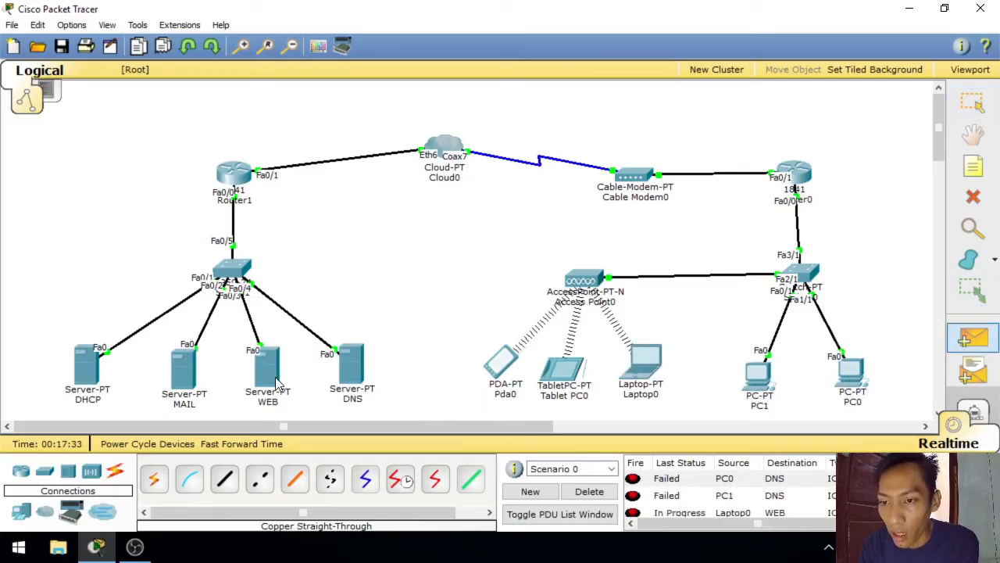
click(589, 491)
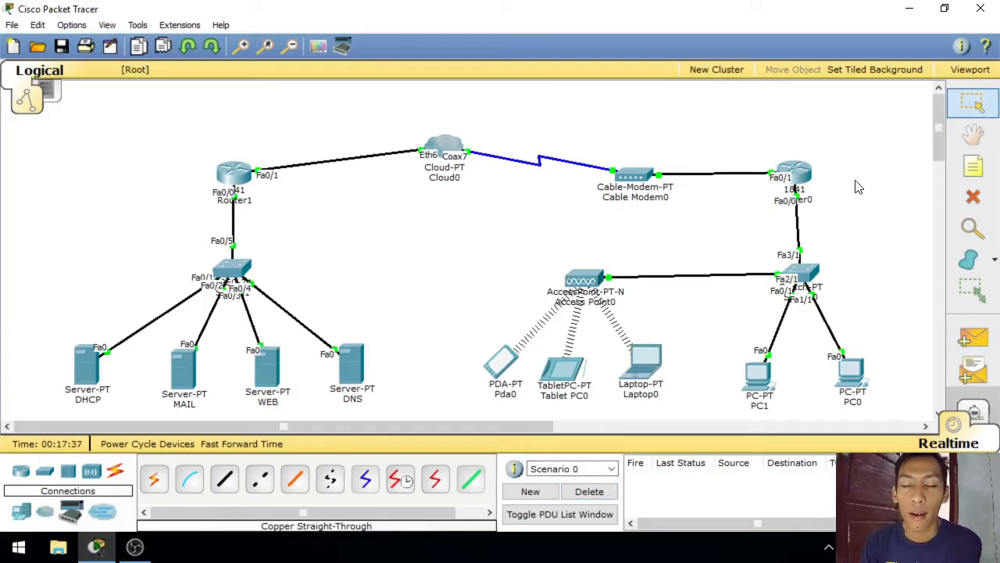
drag(849, 158, 732, 241)
drag(152, 140, 331, 232)
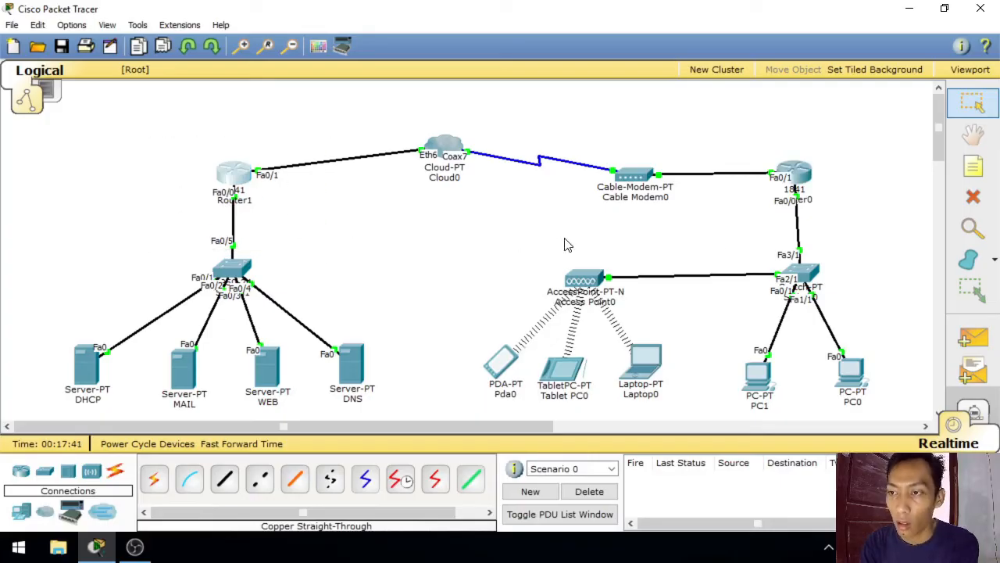
drag(858, 131, 769, 214)
click(937, 200)
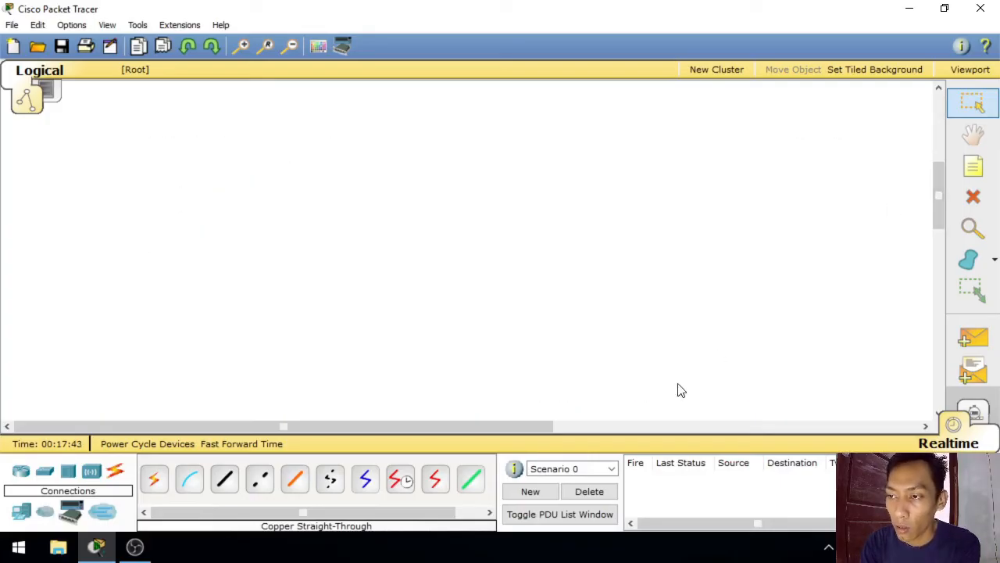
click(937, 206)
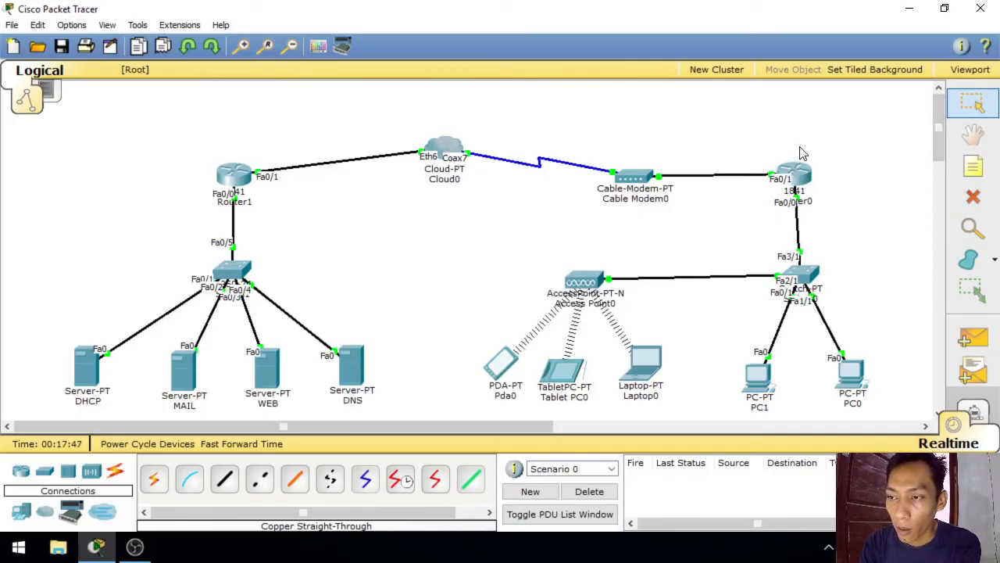
Step: Examine the IP addresses and subnet masks of Router0's FastEthernet0/0 and FastEthernet0/1 interfaces to identify the networks for RIP
drag(854, 144, 755, 233)
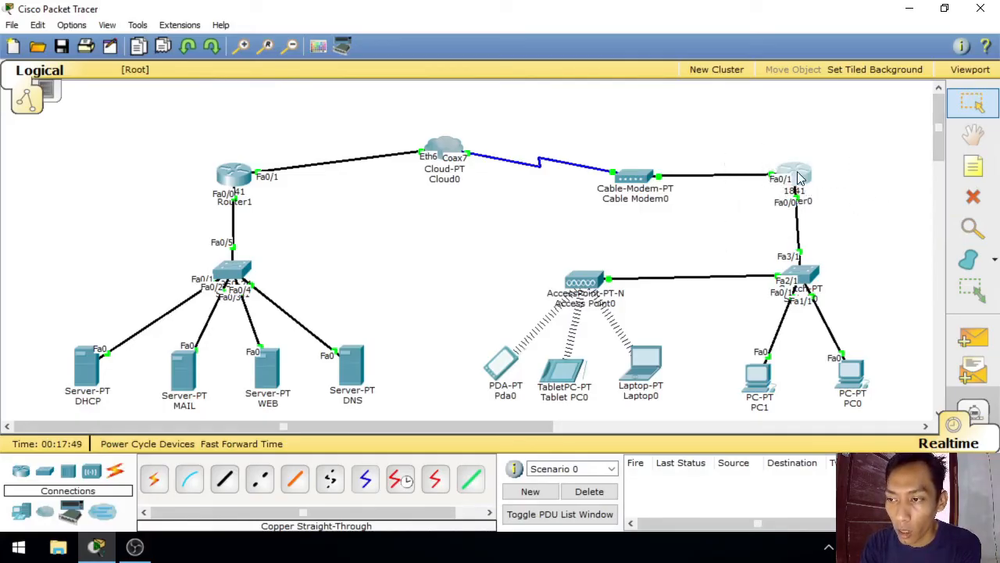
click(800, 178)
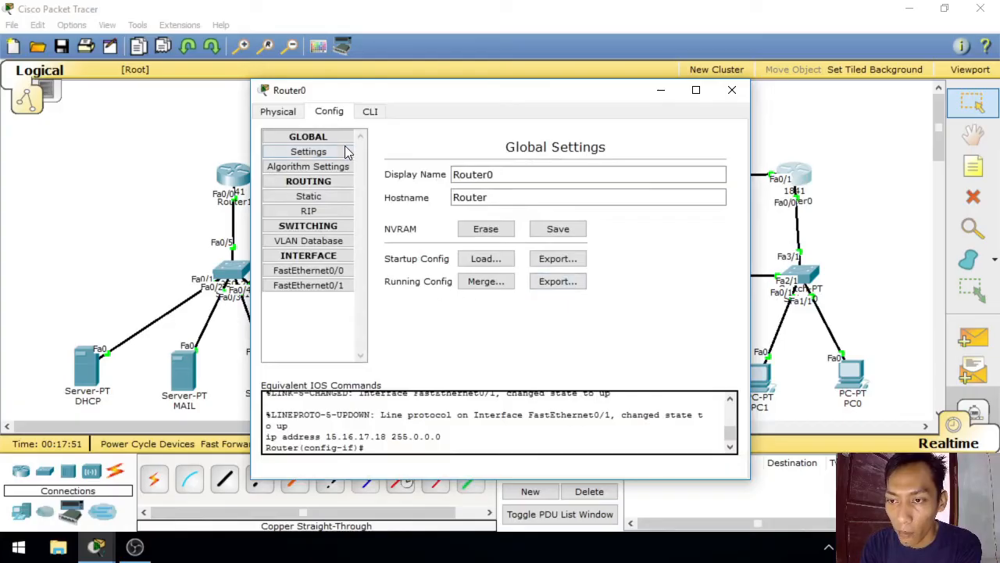
click(305, 214)
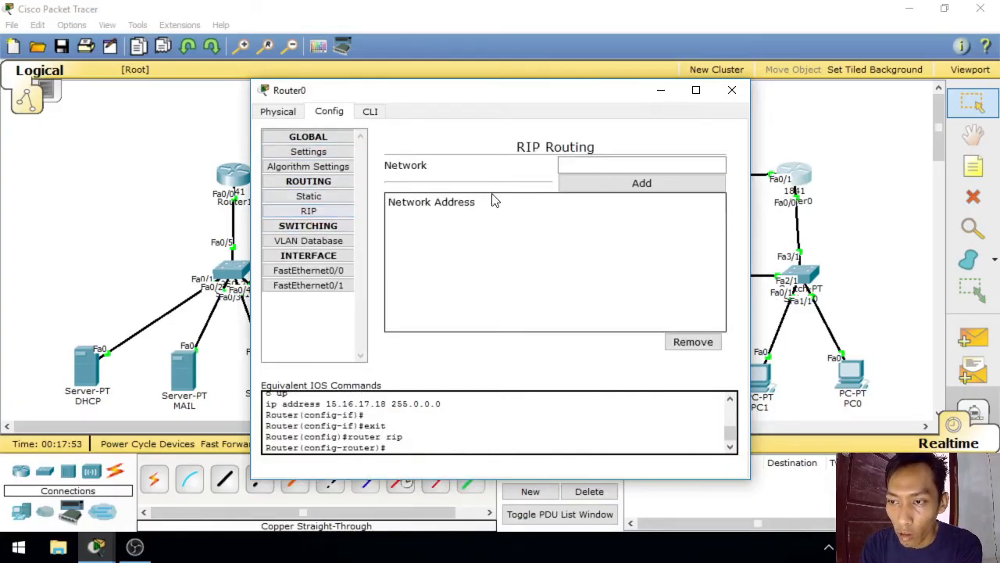
click(332, 273)
click(615, 288)
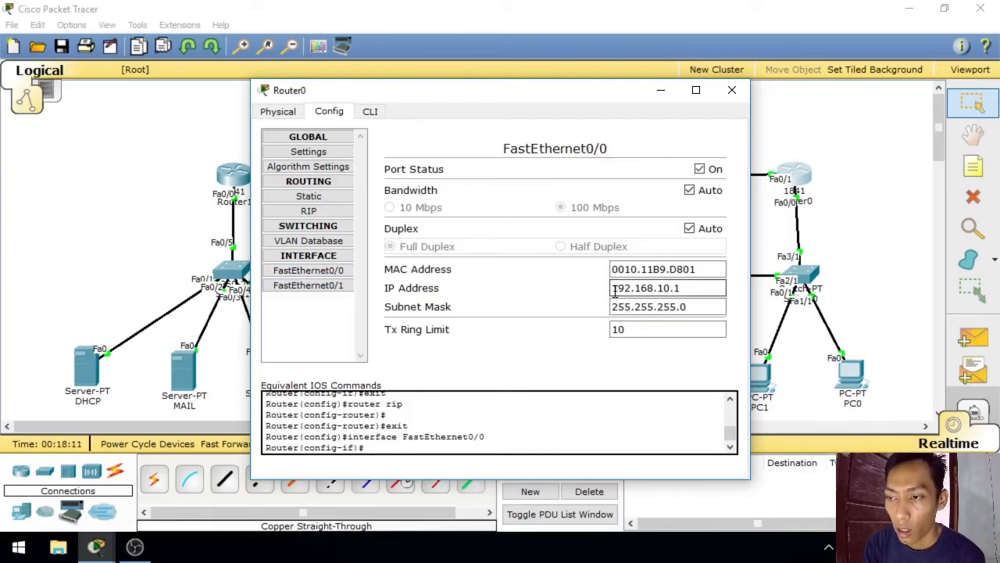
drag(617, 290, 671, 288)
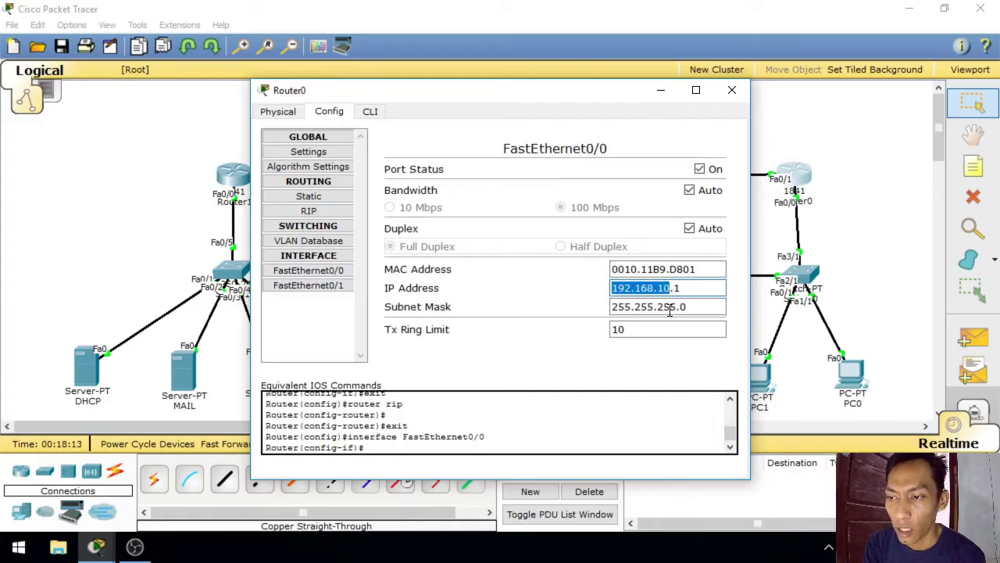
click(679, 288)
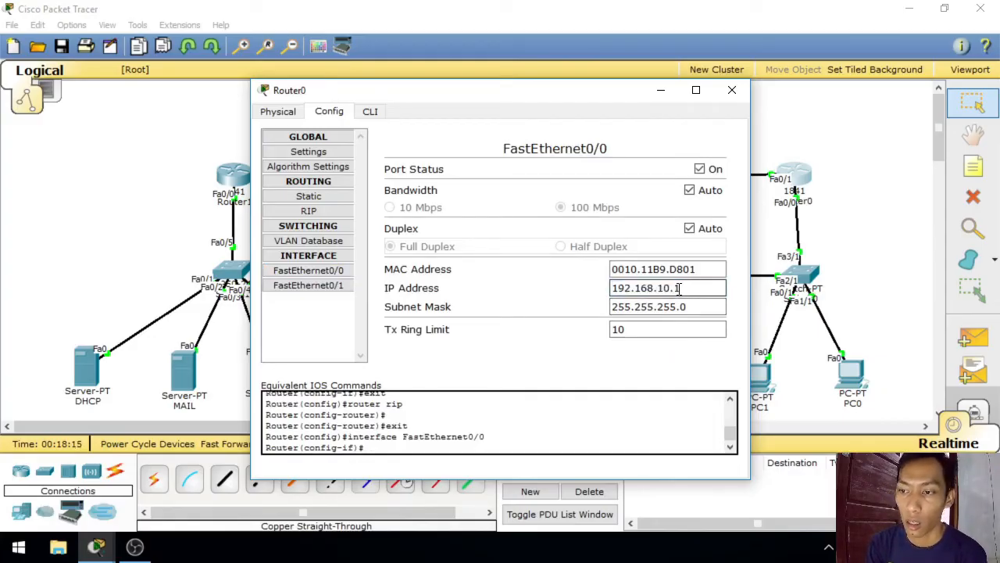
double_click(677, 289)
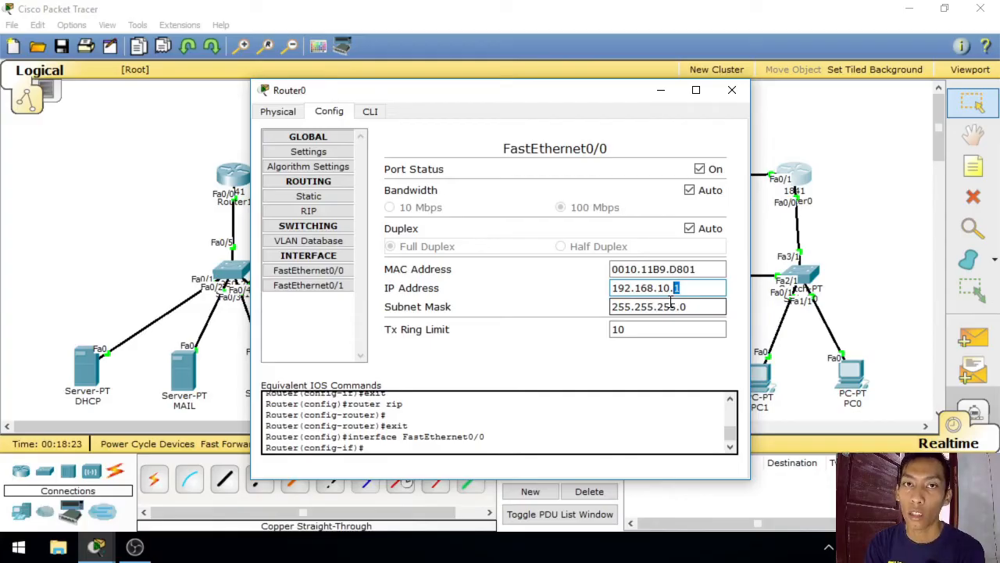
click(687, 290)
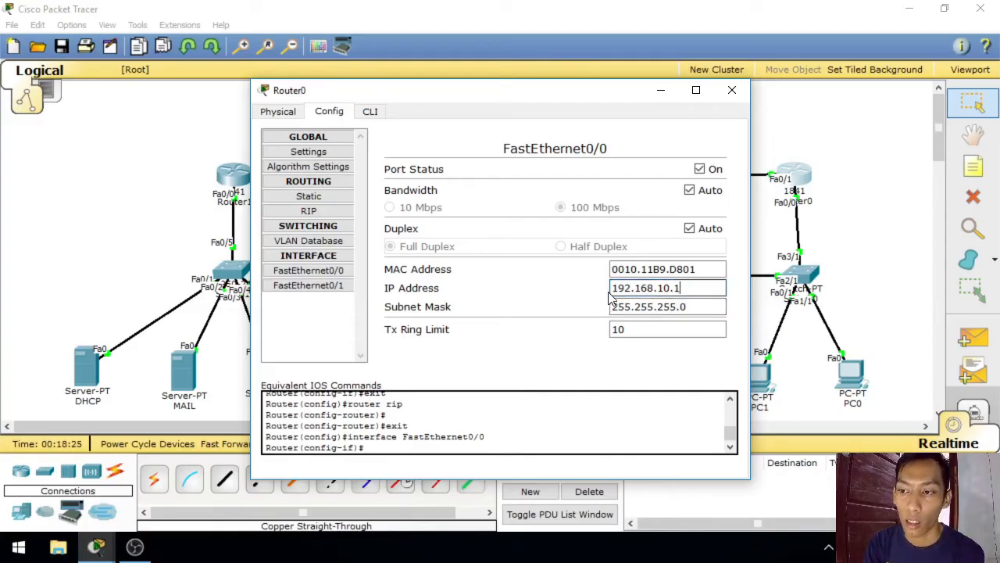
drag(615, 288, 667, 291)
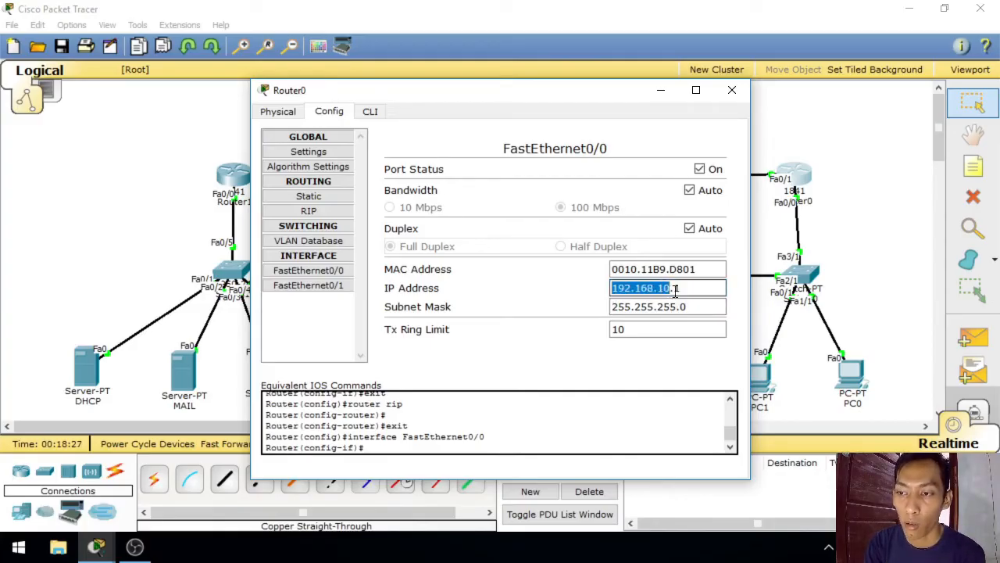
click(678, 290)
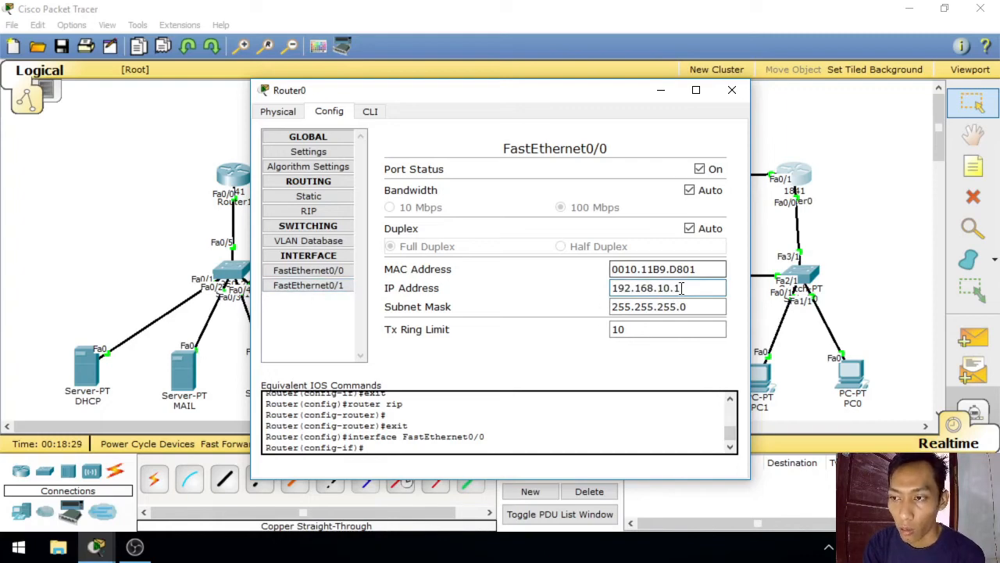
click(329, 286)
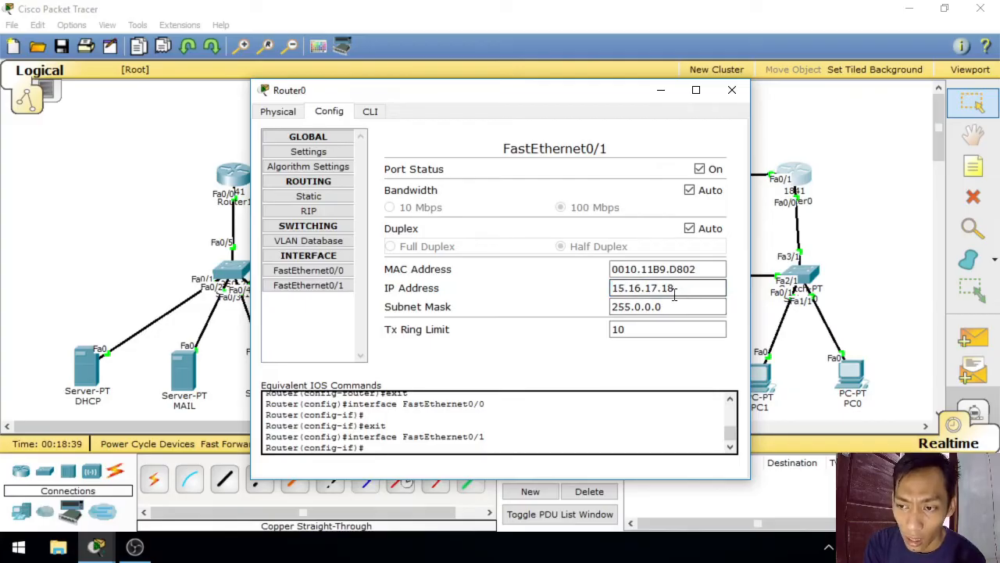
drag(690, 290, 637, 289)
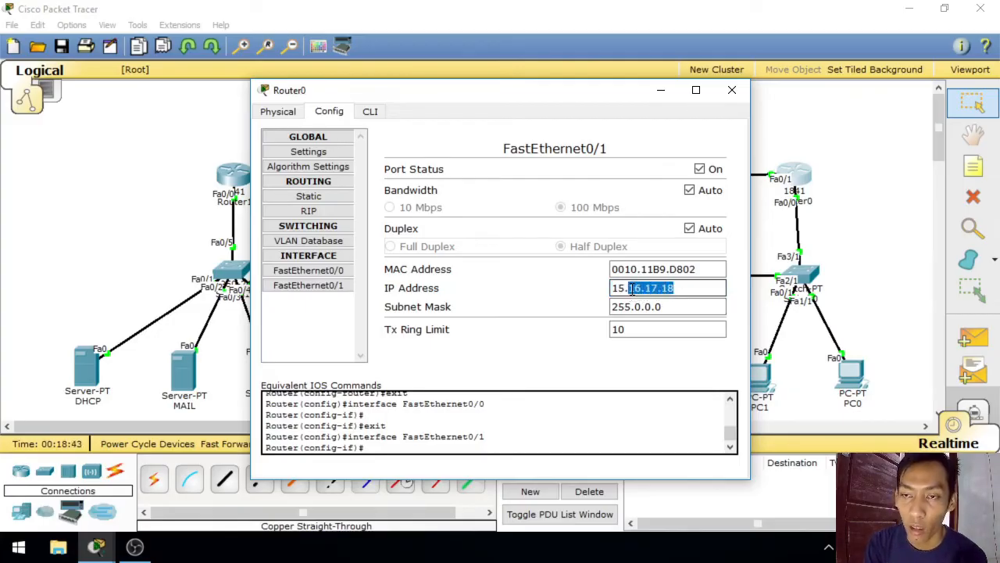
Step: Add the networks 15.0.0.0 and 192.168.10.0 to Router0's RIP routing and close its configuration
click(309, 214)
click(582, 166)
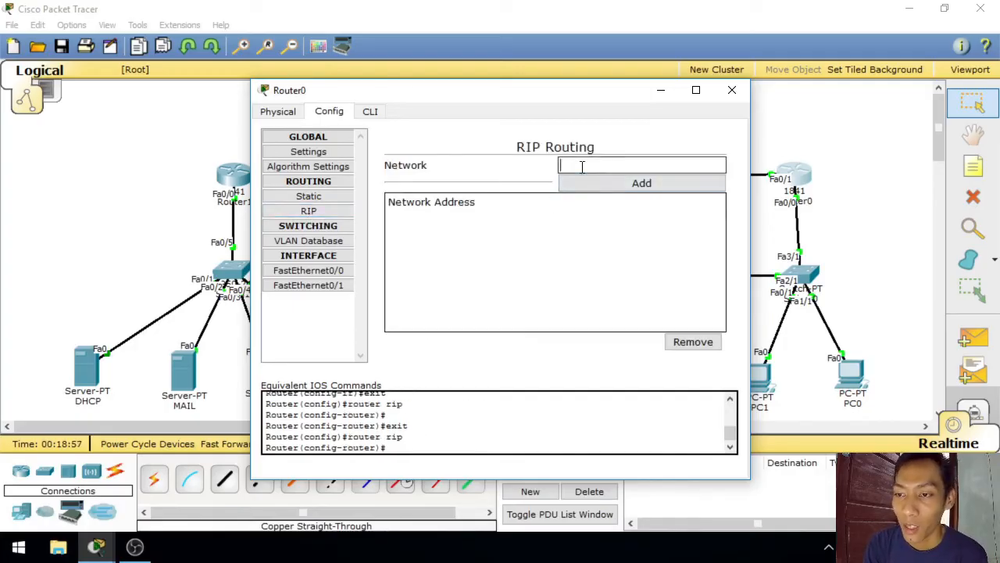
text(15.0.0.0)
click(655, 184)
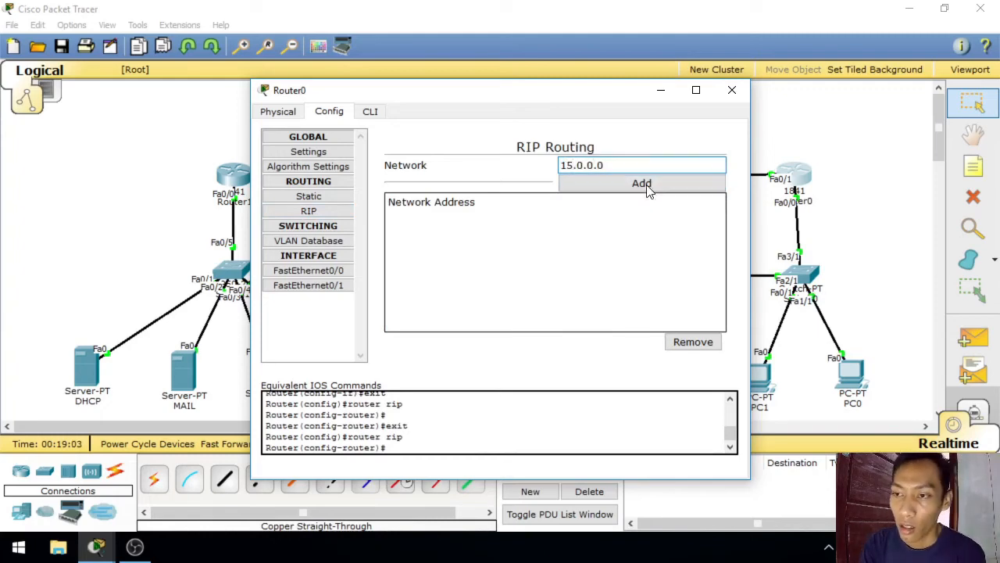
text(49)
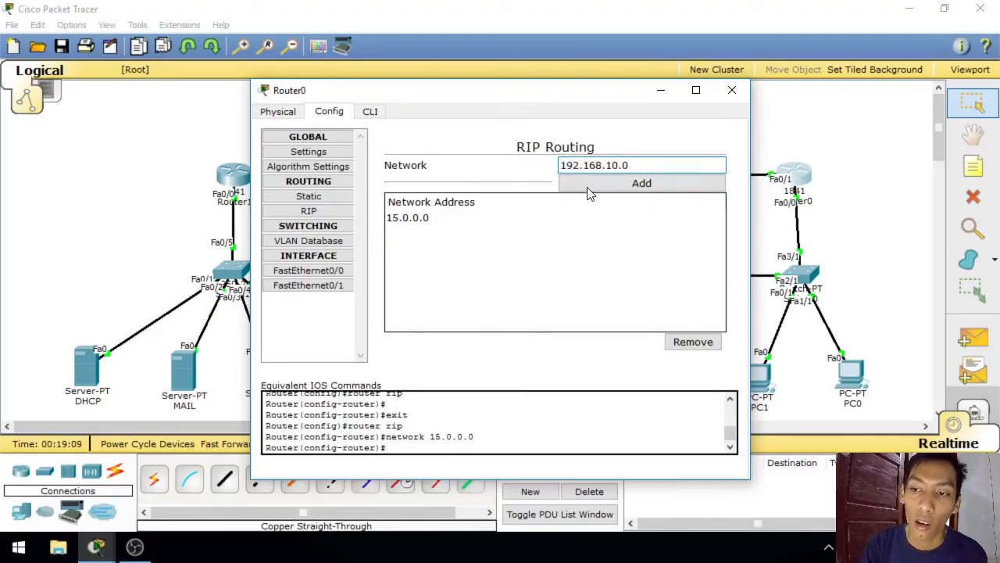
click(607, 188)
click(434, 220)
click(435, 235)
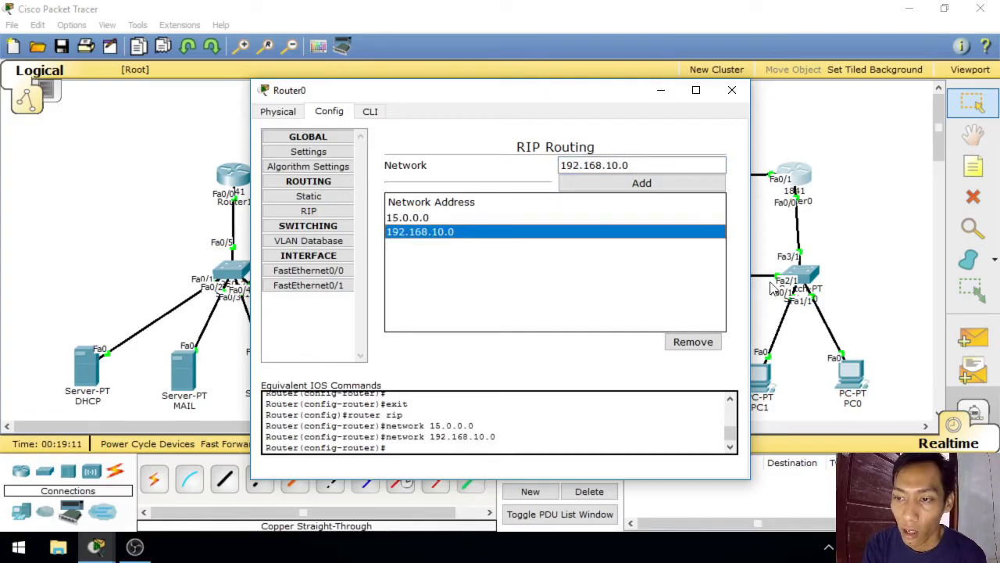
click(732, 90)
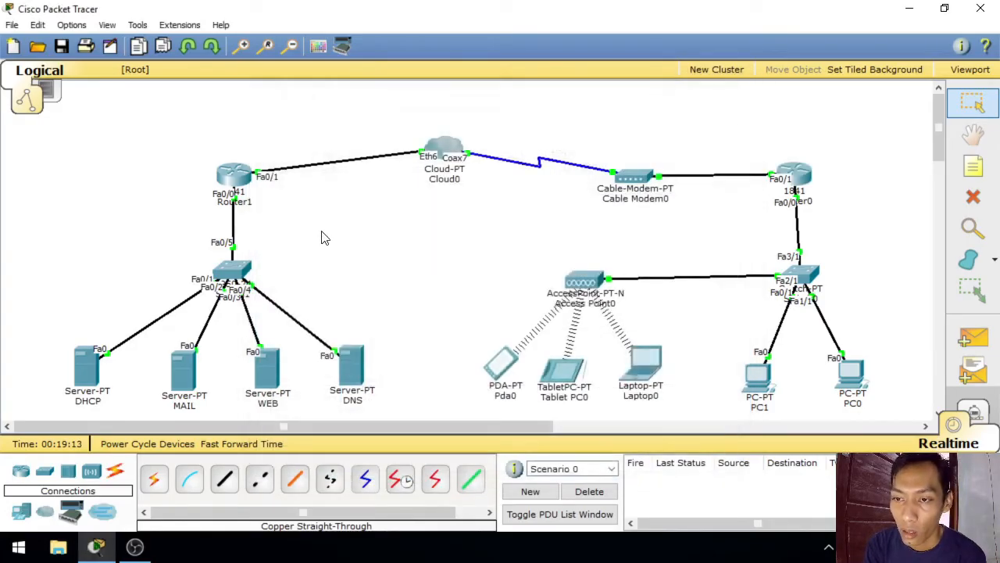
Step: Check the IP addresses of both Router1 interfaces and add the network 8.0.0.0 to its RIP routing
click(236, 176)
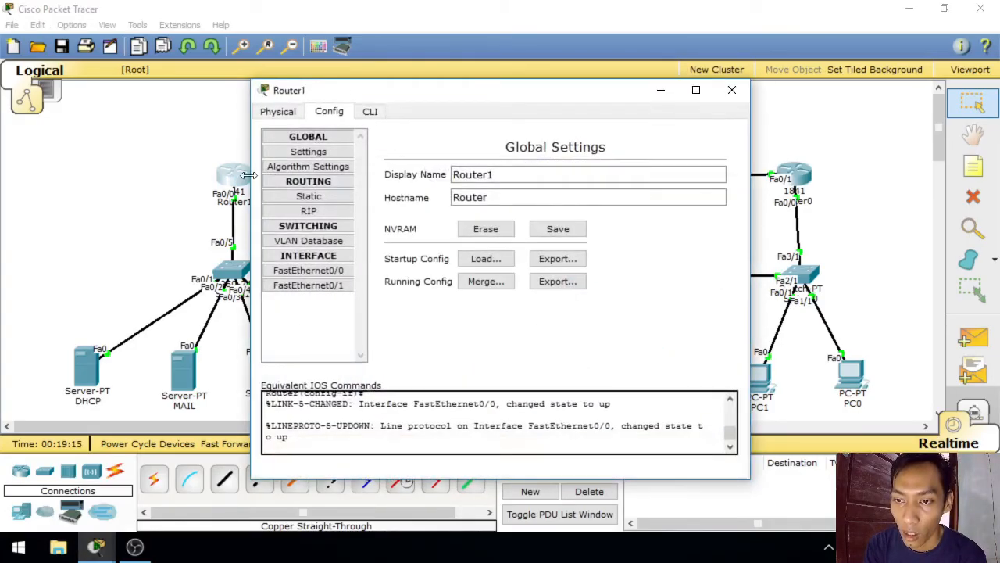
click(325, 211)
click(333, 269)
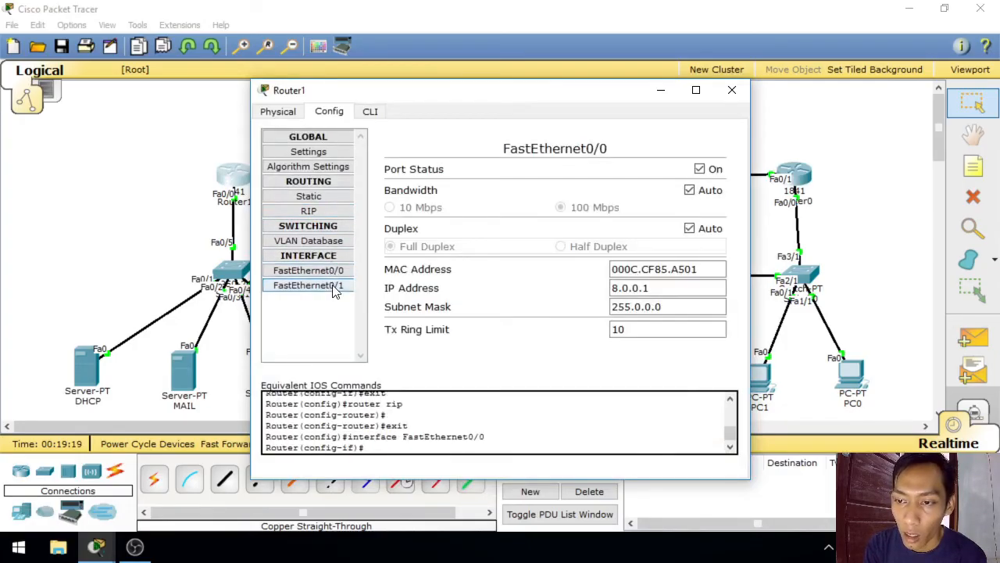
drag(622, 289, 602, 290)
click(309, 285)
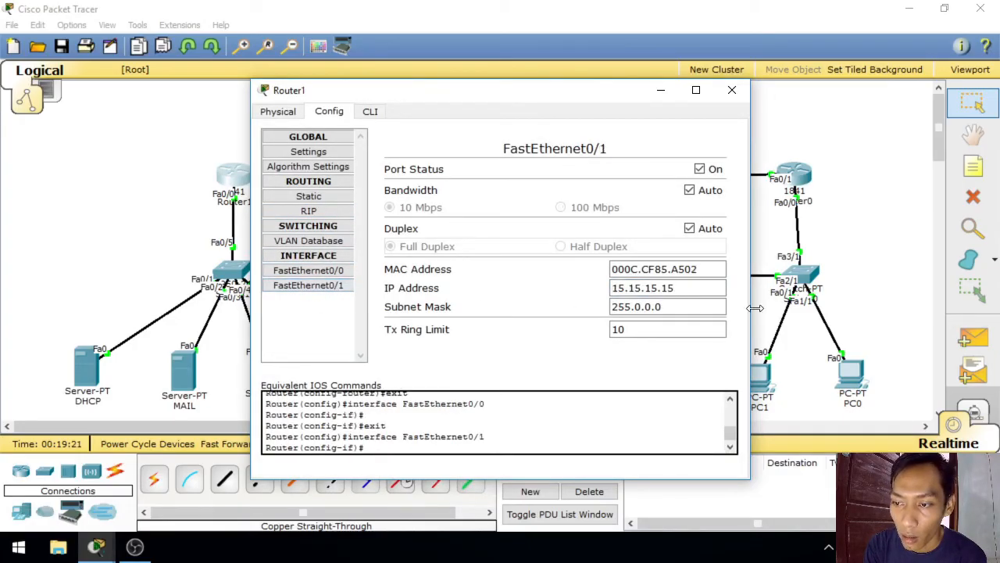
double_click(619, 287)
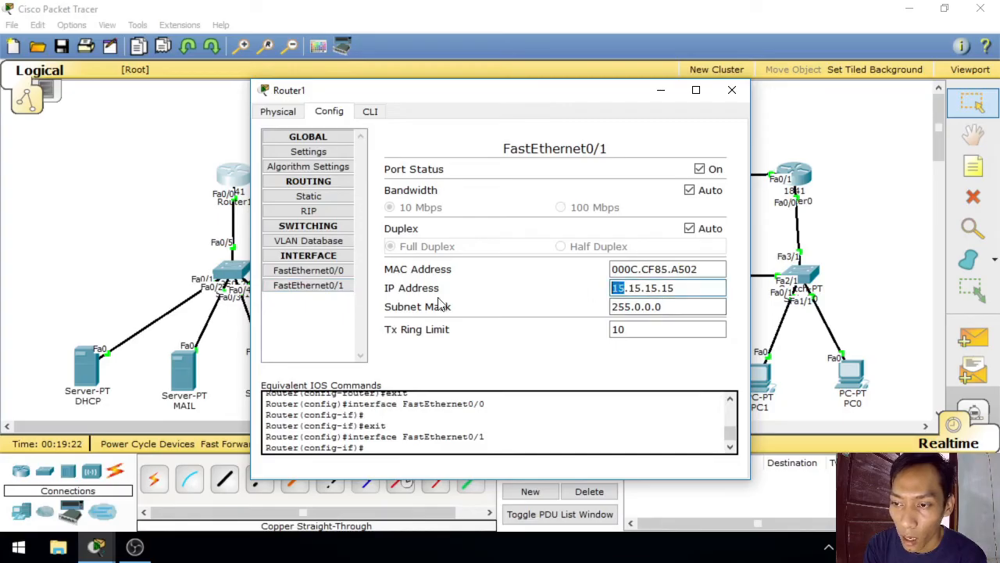
click(326, 211)
click(627, 163)
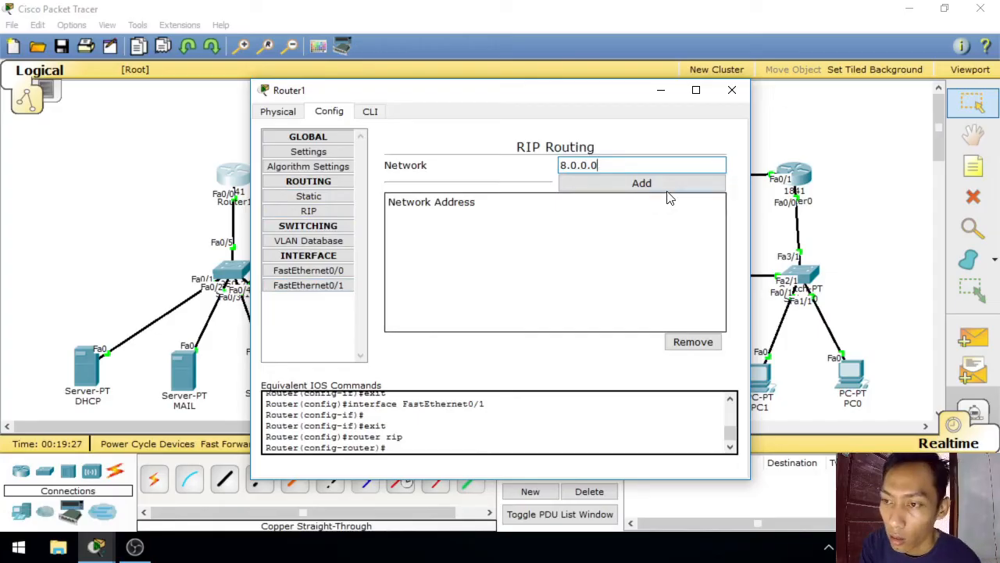
click(661, 185)
Step: Add the network 15.0.0.0 to Router1's RIP routing and close its configuration
click(630, 166)
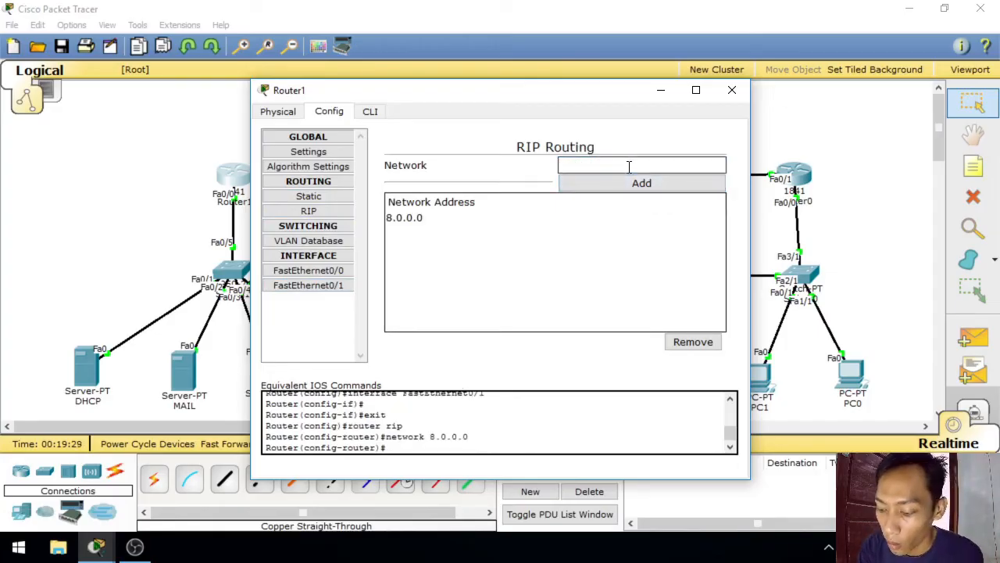
text(15.0.0.0.)
key(BackSpace)
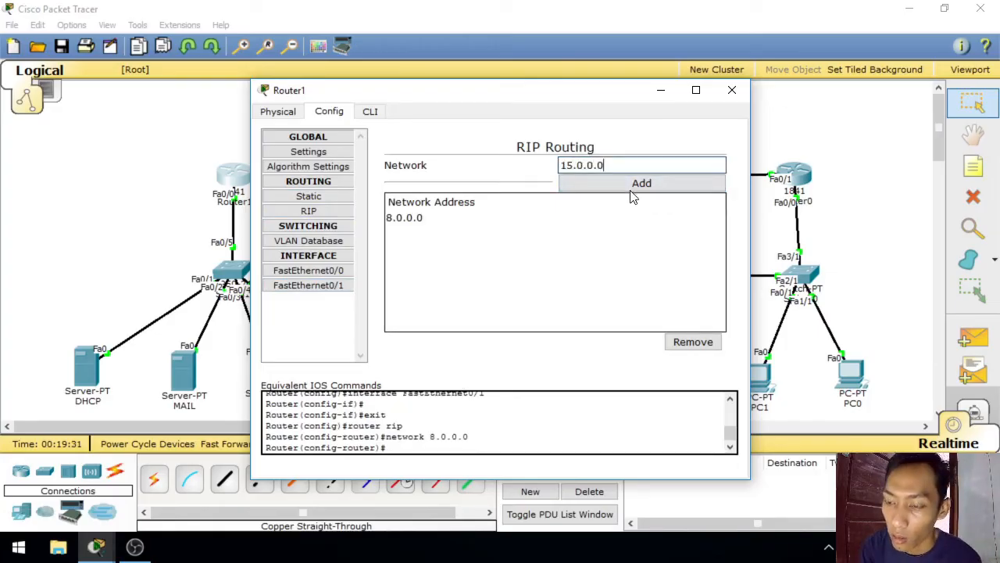
click(631, 195)
click(539, 217)
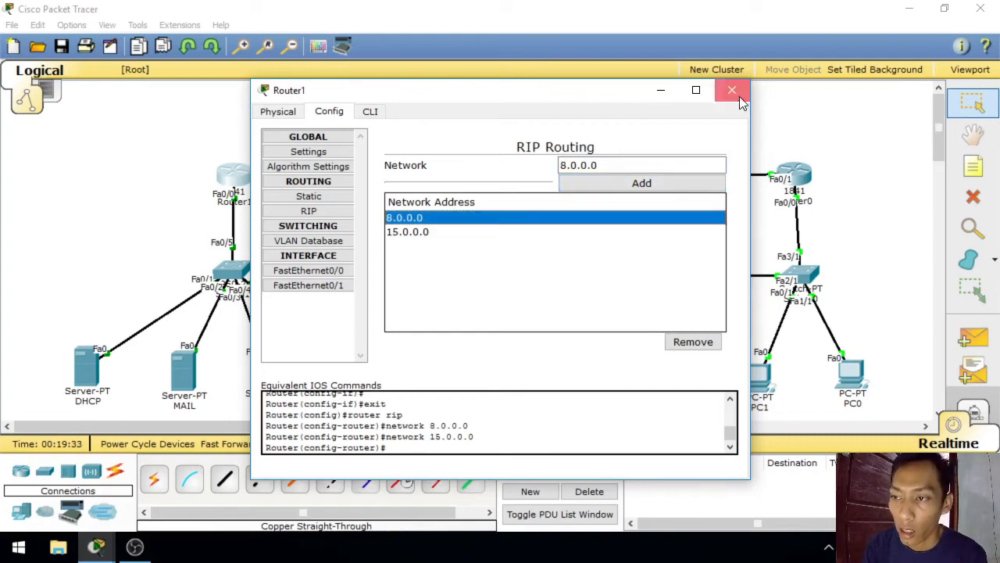
click(732, 90)
Step: Send two simple test PDUs from PC0 to the DNS server and delete the scenario's results
click(973, 338)
click(851, 377)
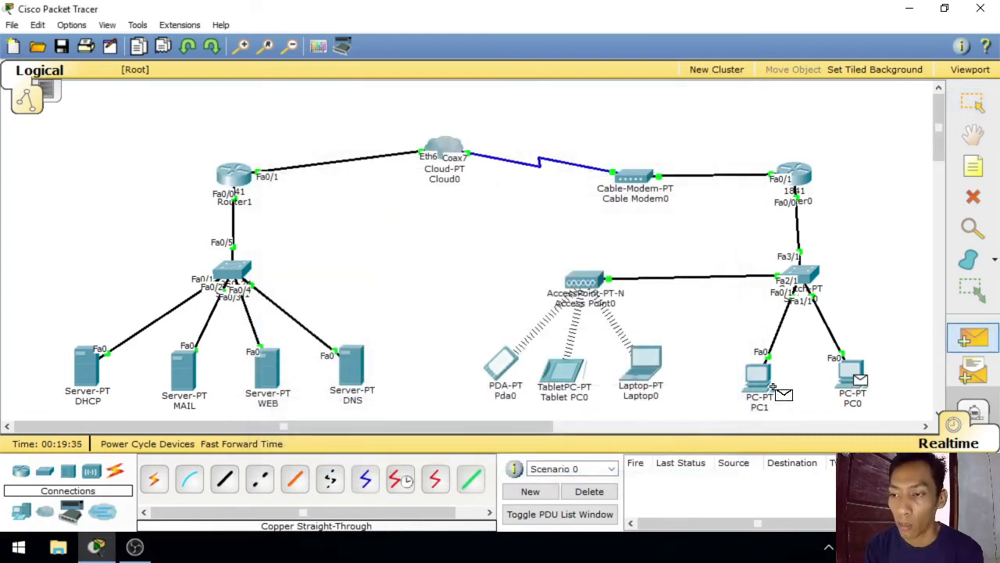
click(360, 372)
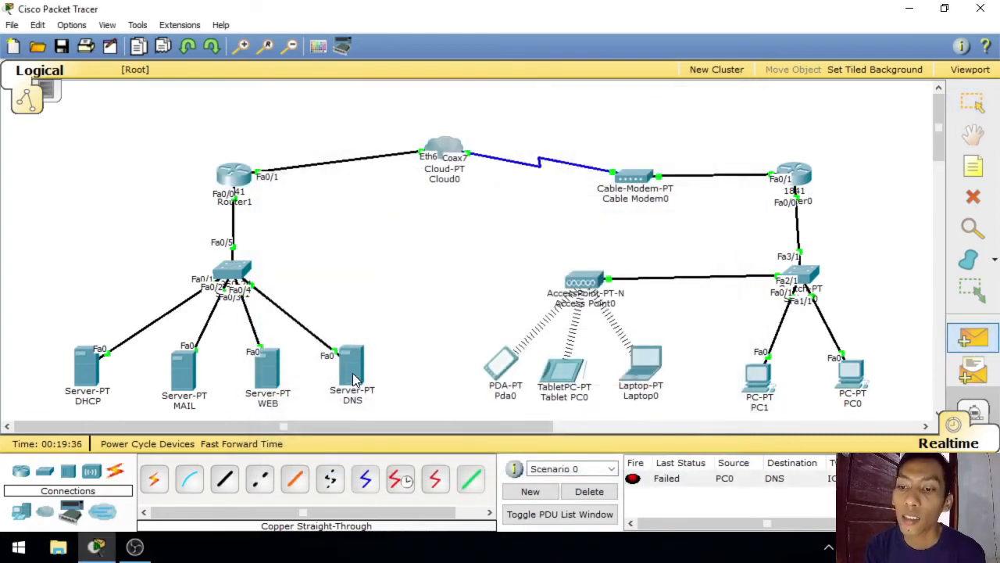
click(987, 346)
click(852, 375)
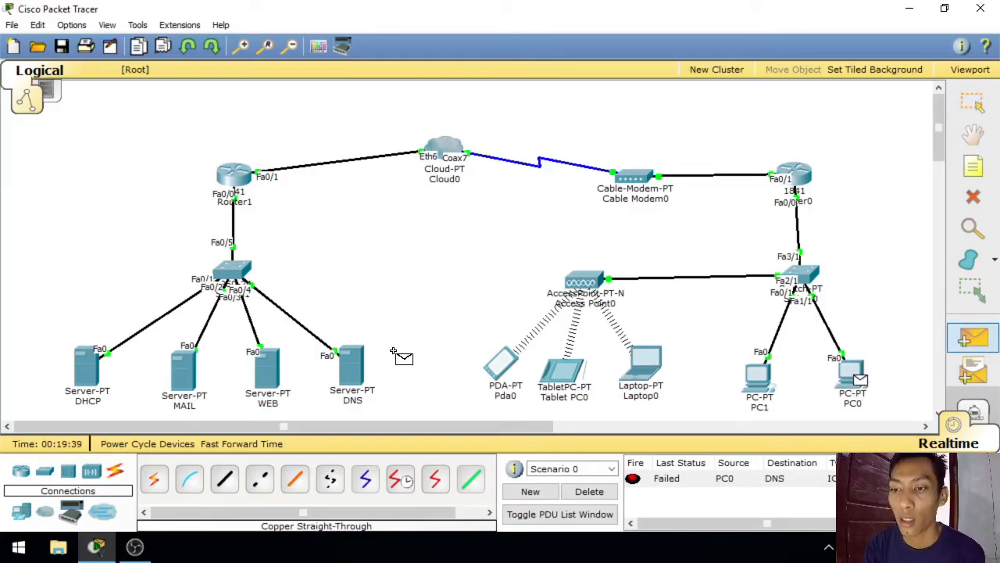
click(353, 372)
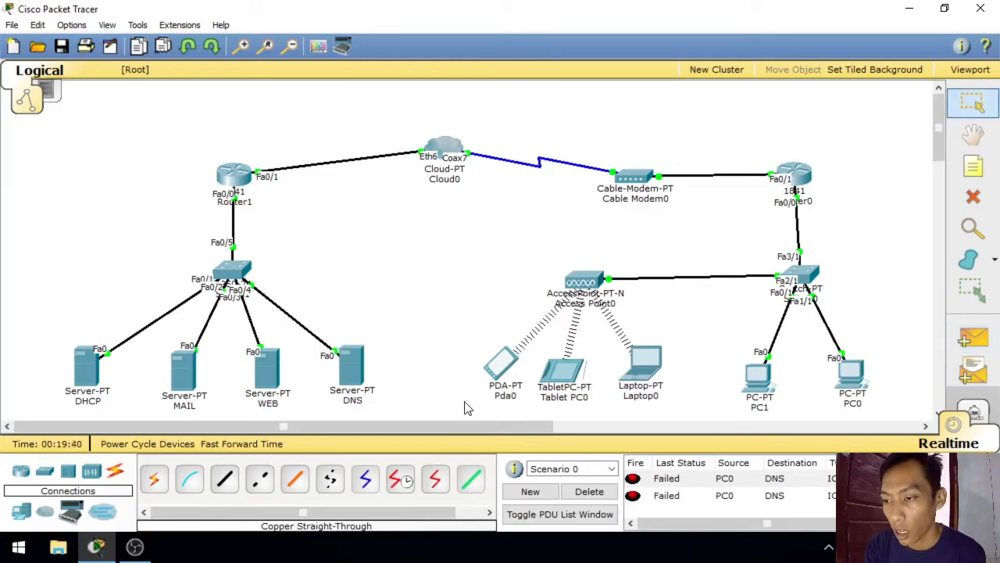
click(590, 490)
Step: Test routing across the cloud by sending simple PDUs from PC1 to the WEB server and from PC0 to the DNS server
click(973, 338)
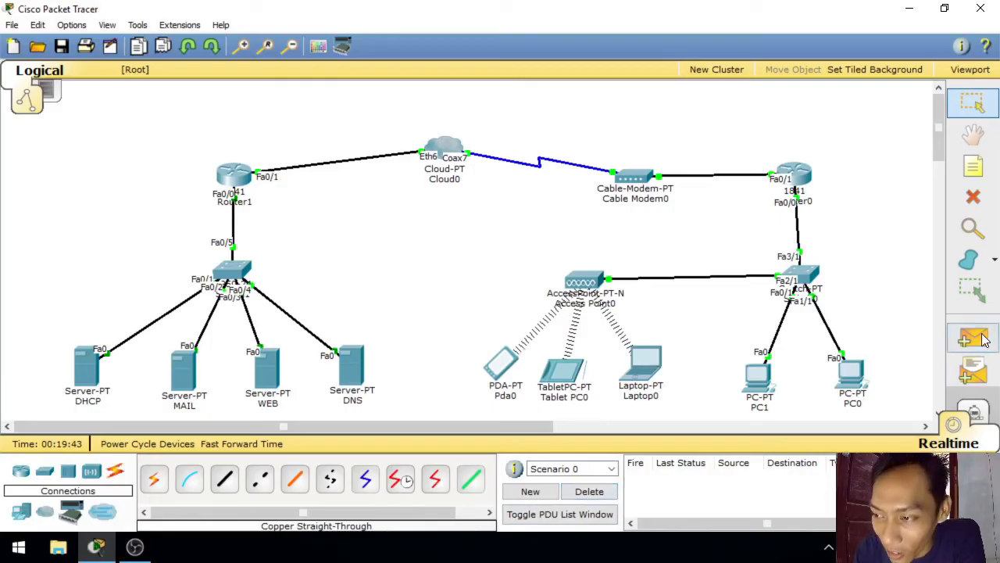
click(759, 371)
click(264, 359)
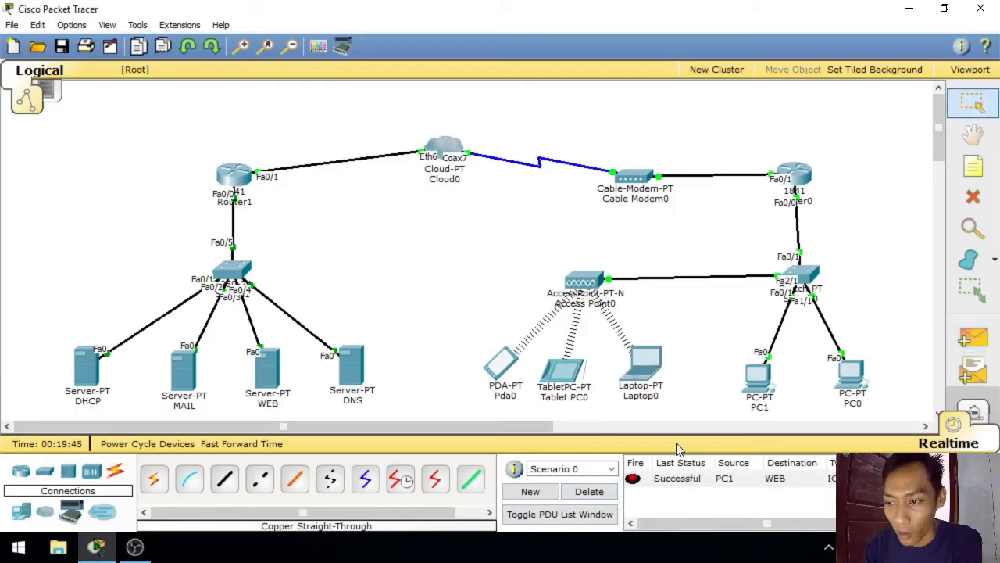
click(973, 338)
click(852, 373)
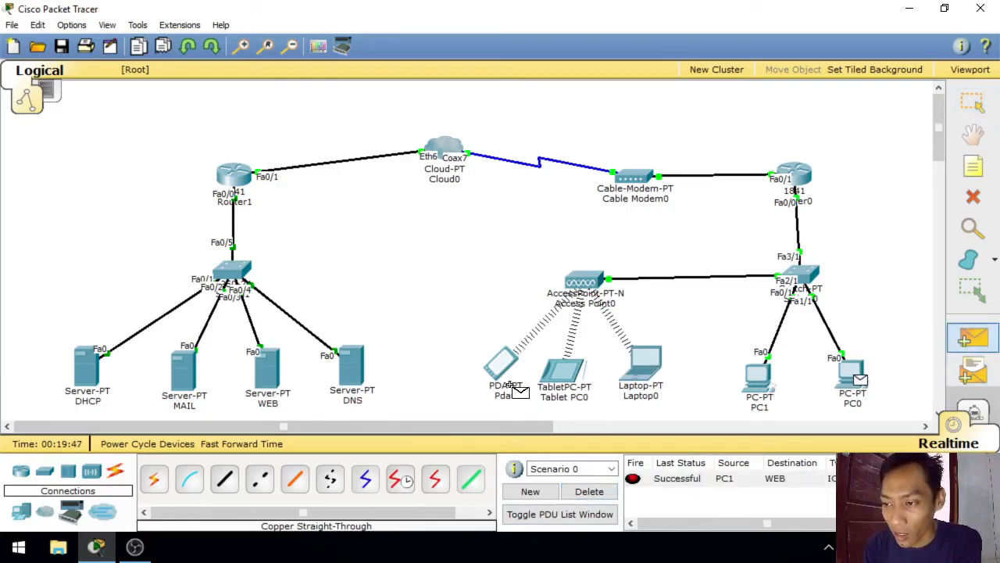
click(361, 370)
Step: Send a simple test PDU from Laptop0 to the WEB server and clear the scenario's test results
click(973, 337)
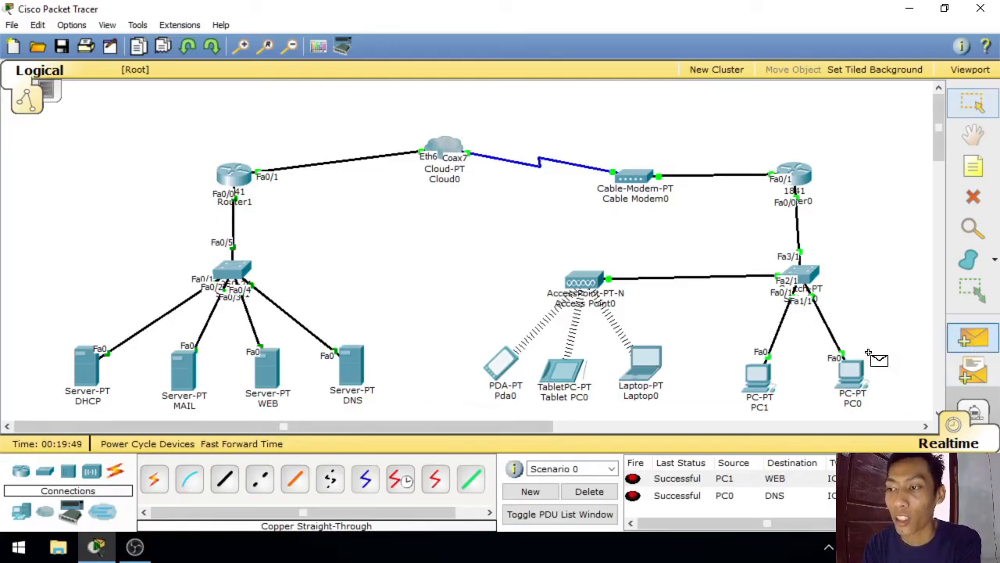
click(653, 365)
click(266, 369)
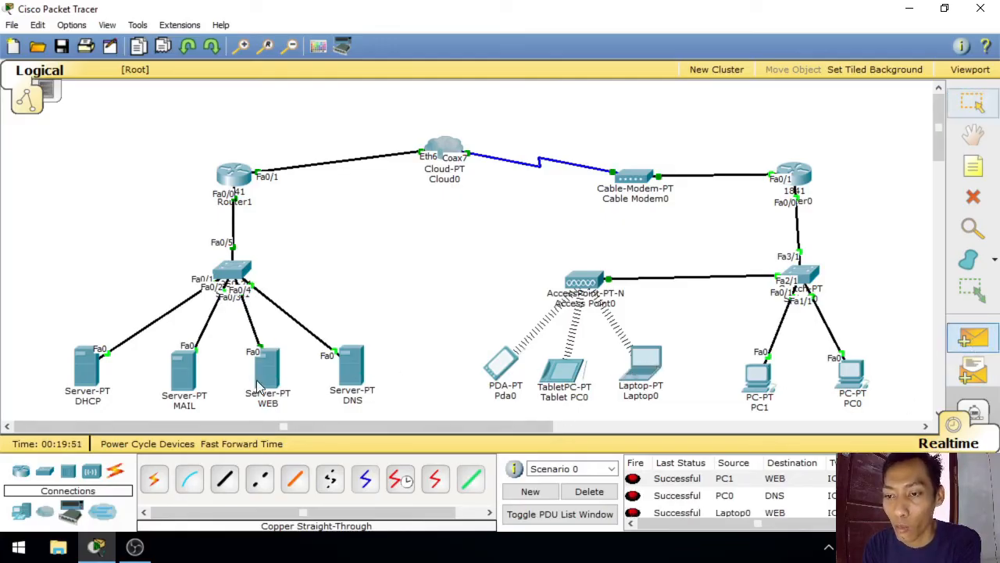
click(589, 491)
Step: Send simple test PDUs from Tablet PC0 to the MAIL server and from PC0 to the DHCP server
click(973, 338)
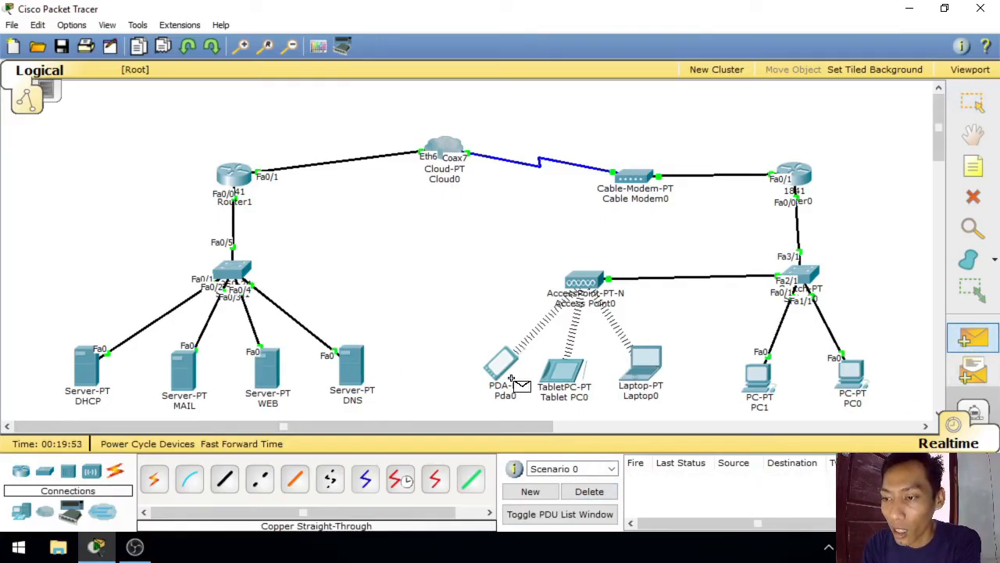
click(564, 372)
click(188, 375)
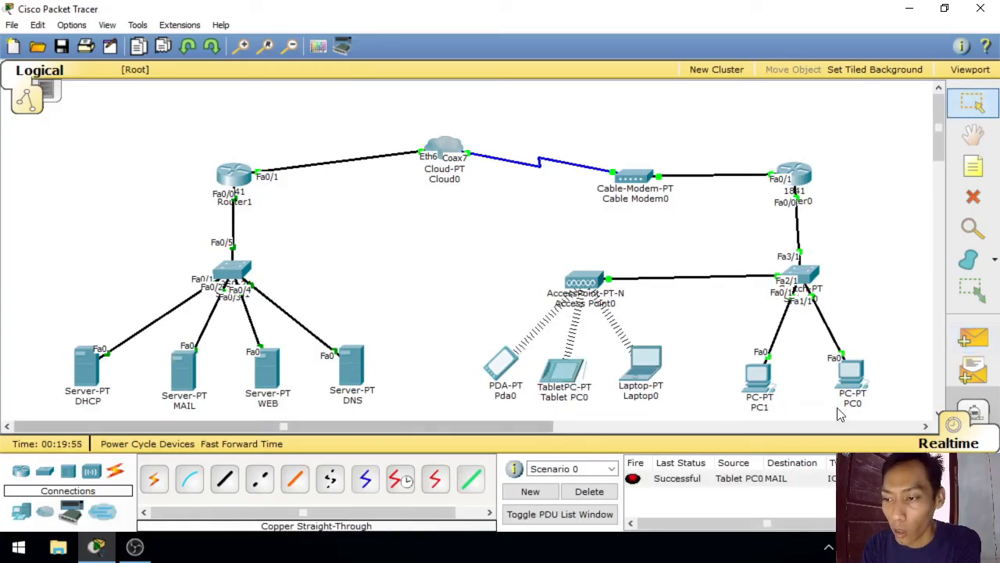
click(973, 337)
click(852, 373)
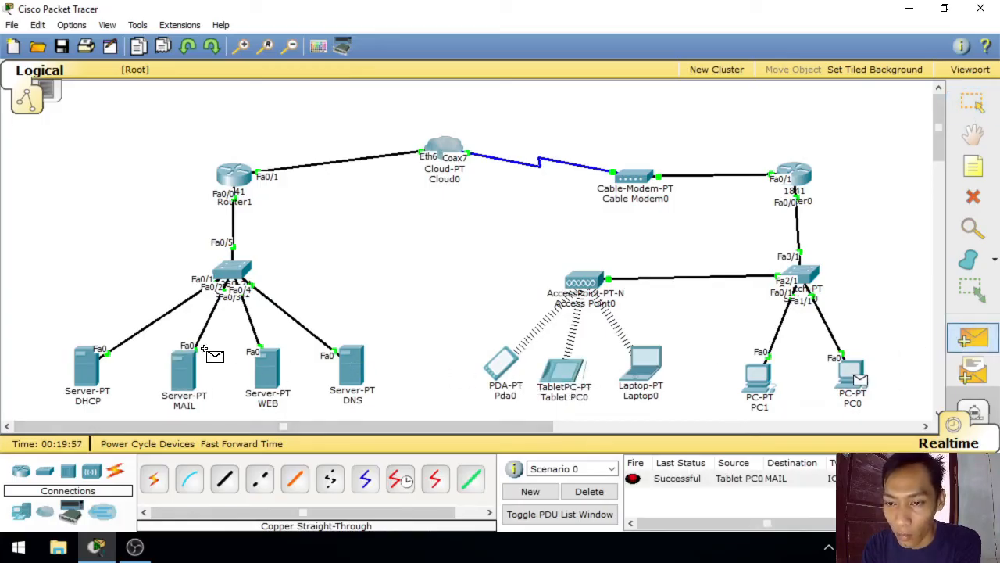
click(91, 371)
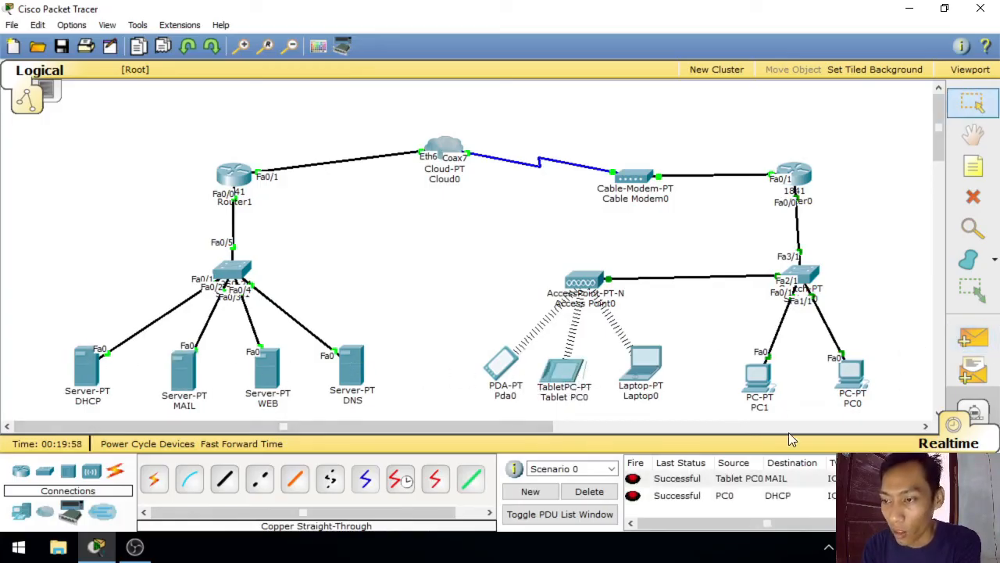
Step: Send a simple test PDU from PC1 to the DNS server and delete the scenario's results
click(973, 338)
click(756, 382)
click(356, 372)
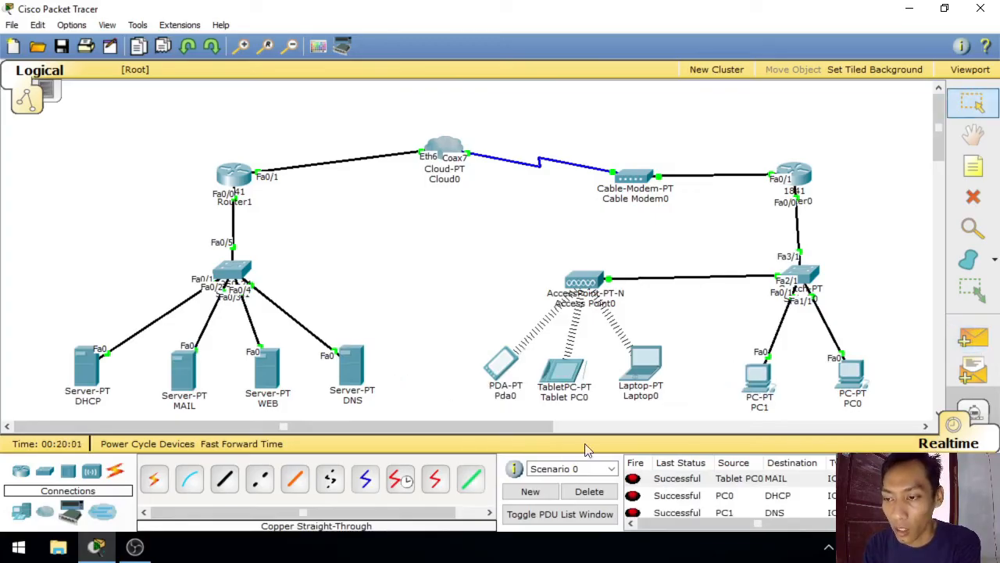
click(605, 491)
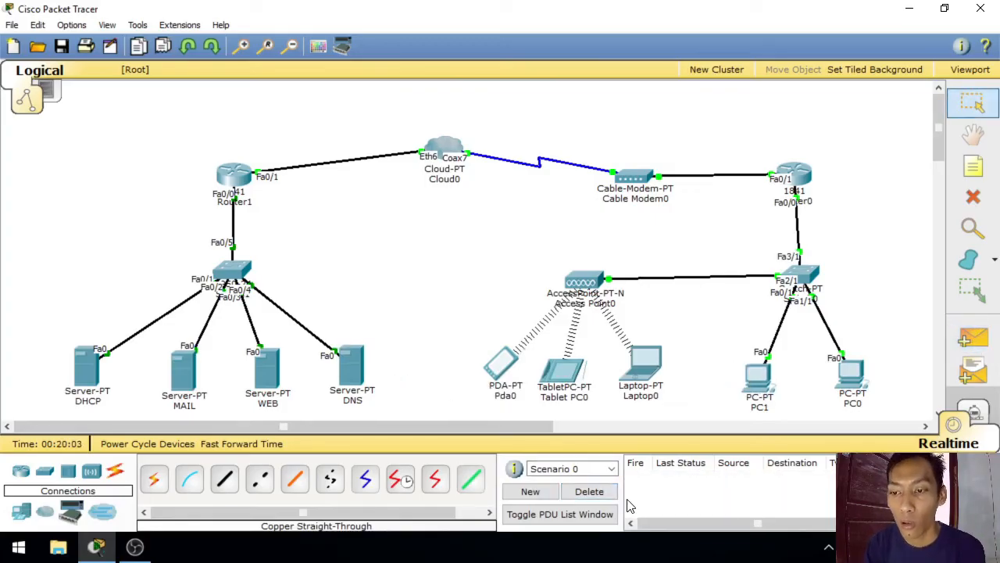
drag(389, 356, 239, 409)
click(381, 374)
drag(391, 337, 332, 426)
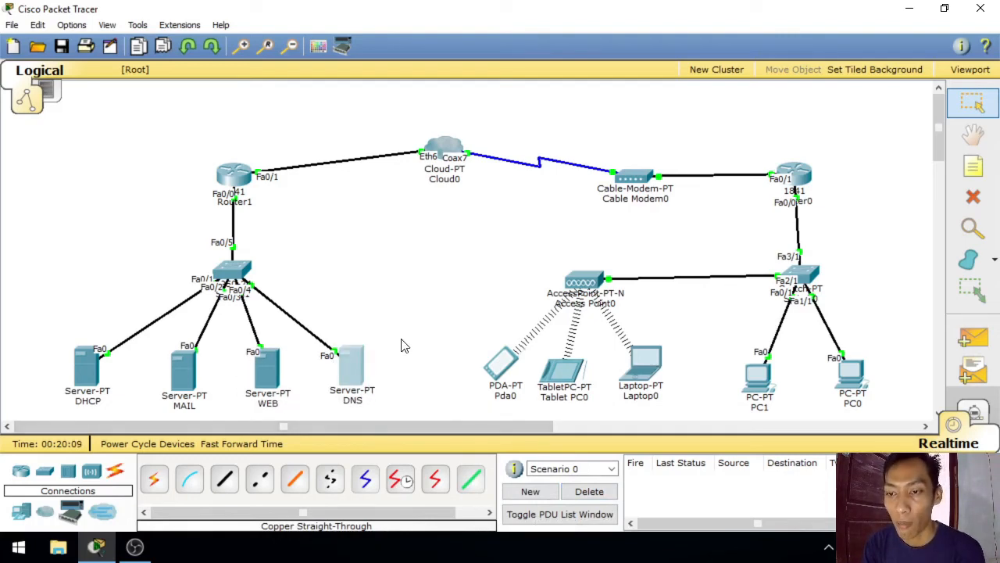
drag(294, 364, 313, 406)
click(447, 344)
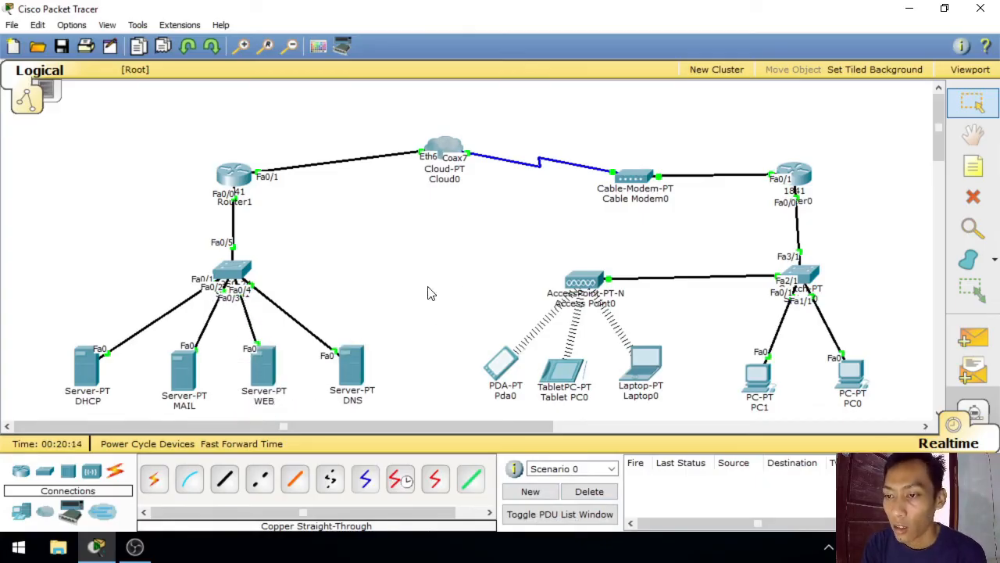
double_click(758, 378)
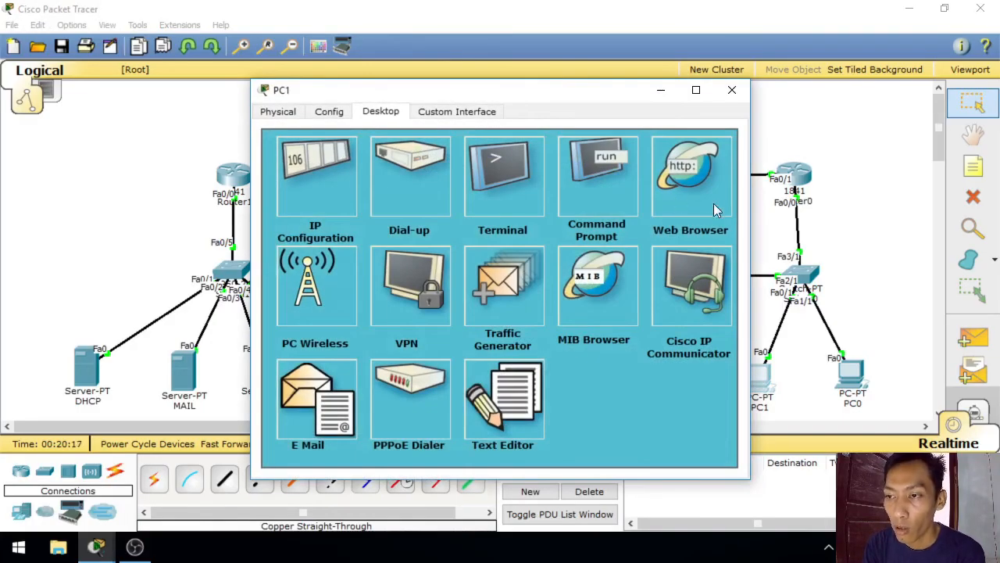
click(704, 185)
click(395, 174)
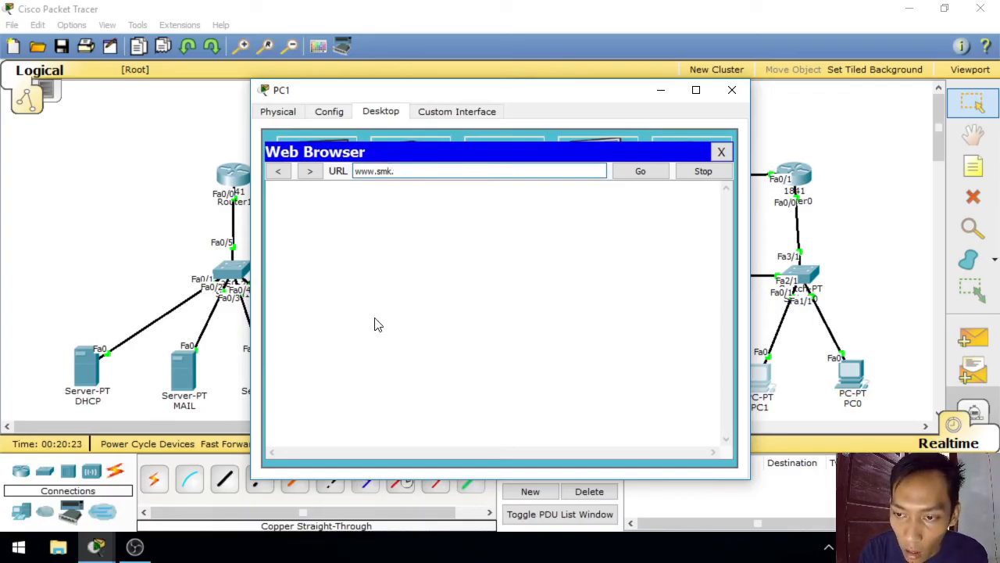
click(650, 174)
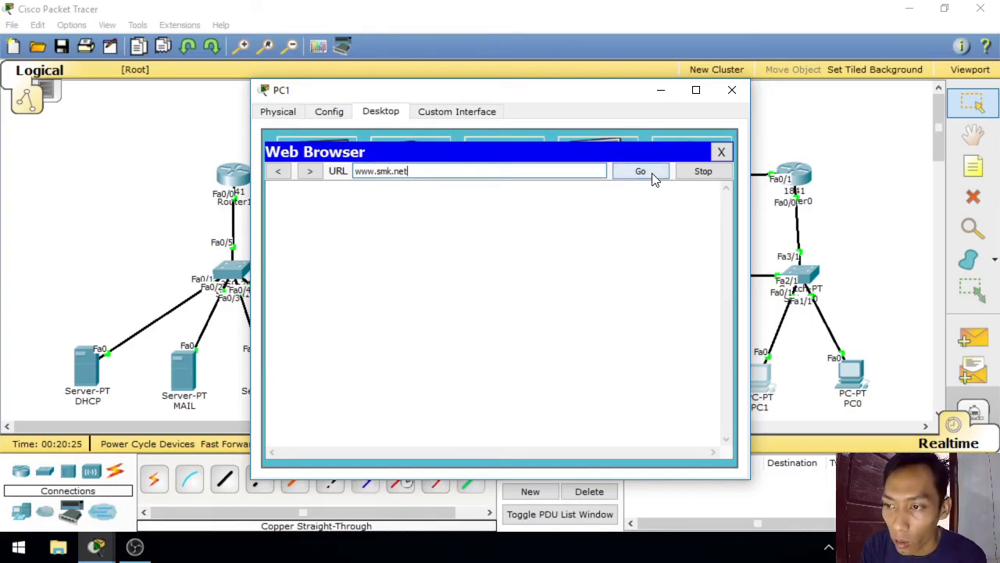
drag(560, 191, 631, 195)
click(573, 339)
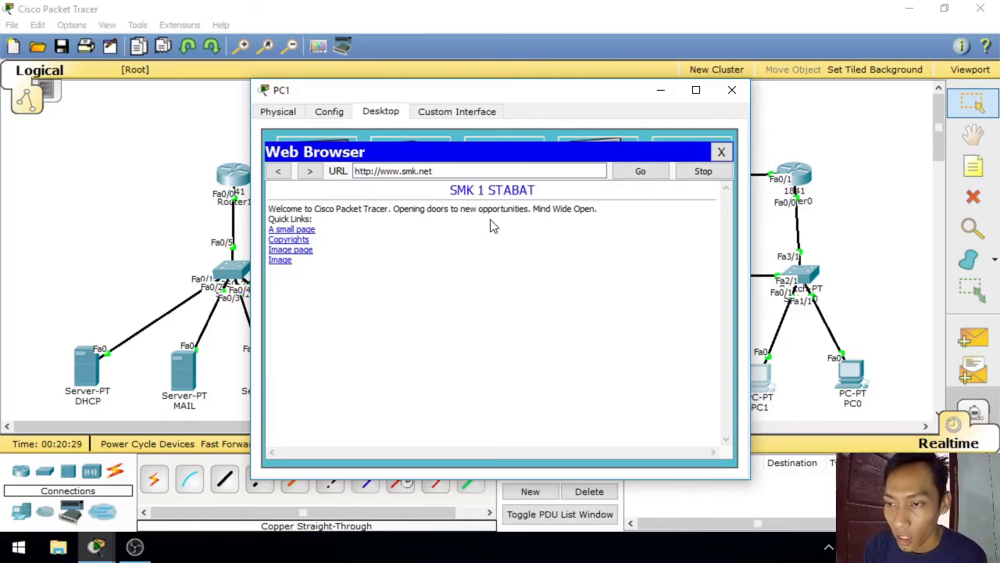
drag(601, 257, 578, 238)
drag(539, 192, 456, 187)
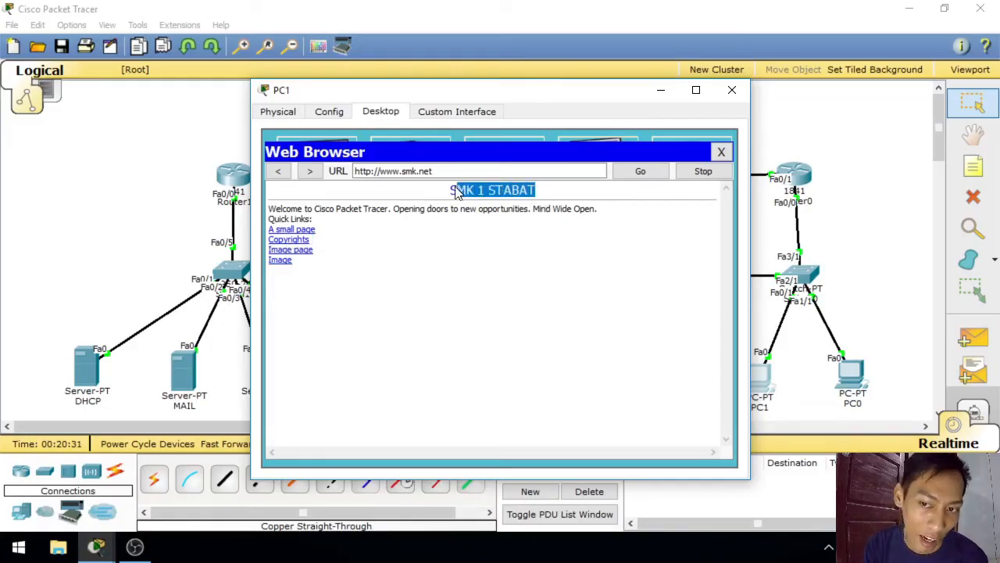
click(721, 151)
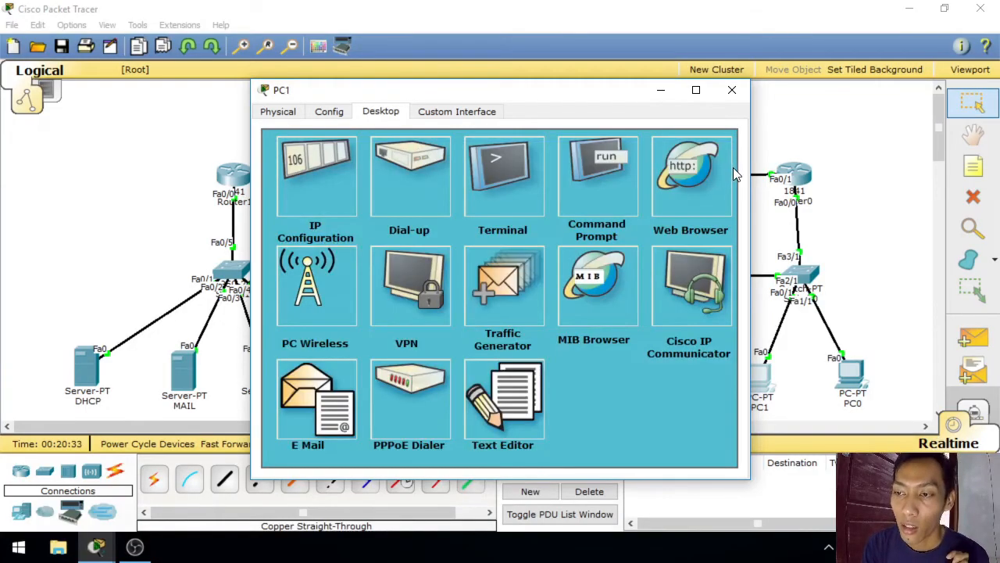
click(732, 90)
mouse_move(252, 364)
mouse_down()
mouse_move(299, 380)
mouse_move(251, 362)
mouse_up()
drag(187, 383, 151, 417)
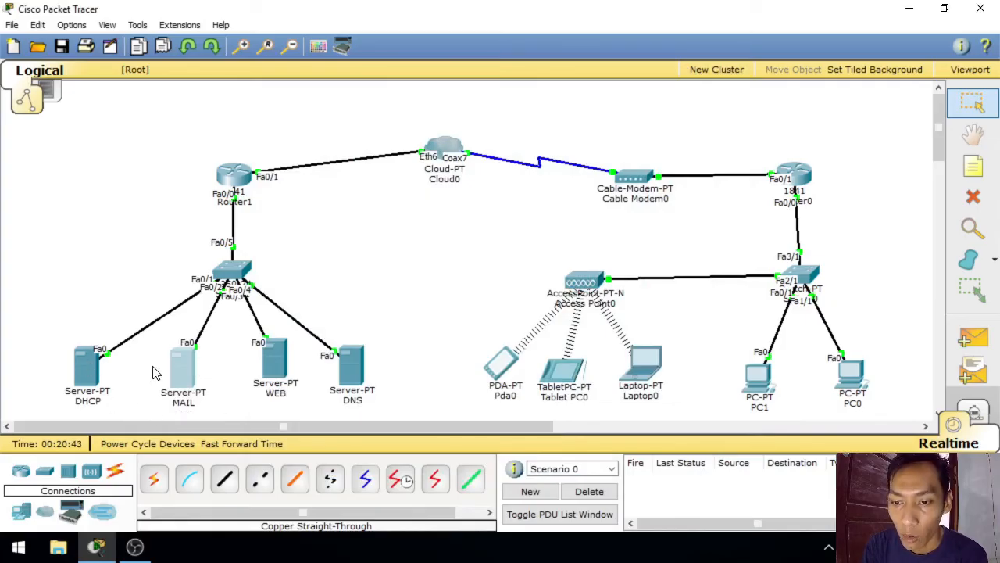
drag(140, 372, 207, 376)
click(233, 373)
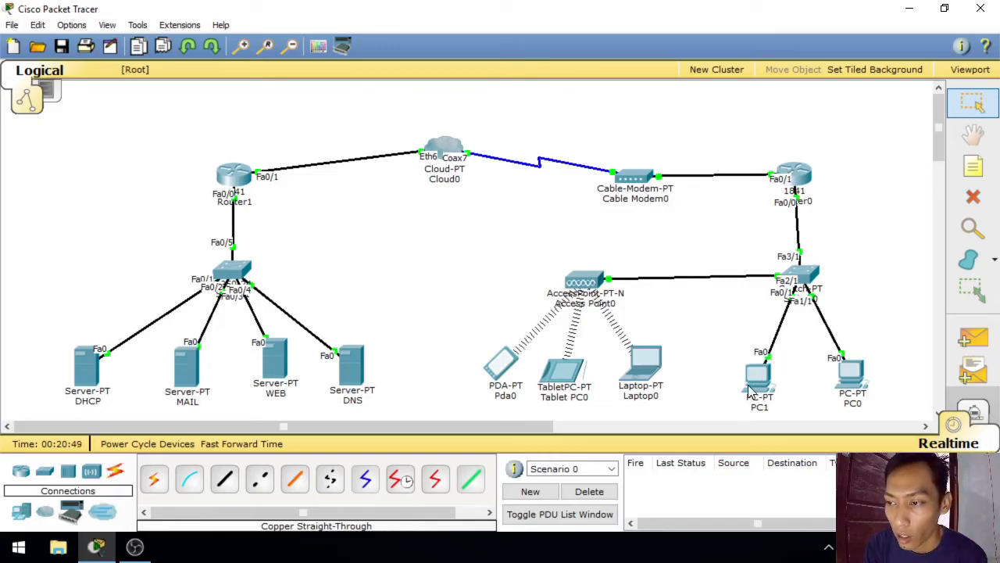
Step: Rearrange the two PCs under Switch0, placing PC1 directly beneath the switch and PC0 to the right of PC1
drag(753, 382, 729, 357)
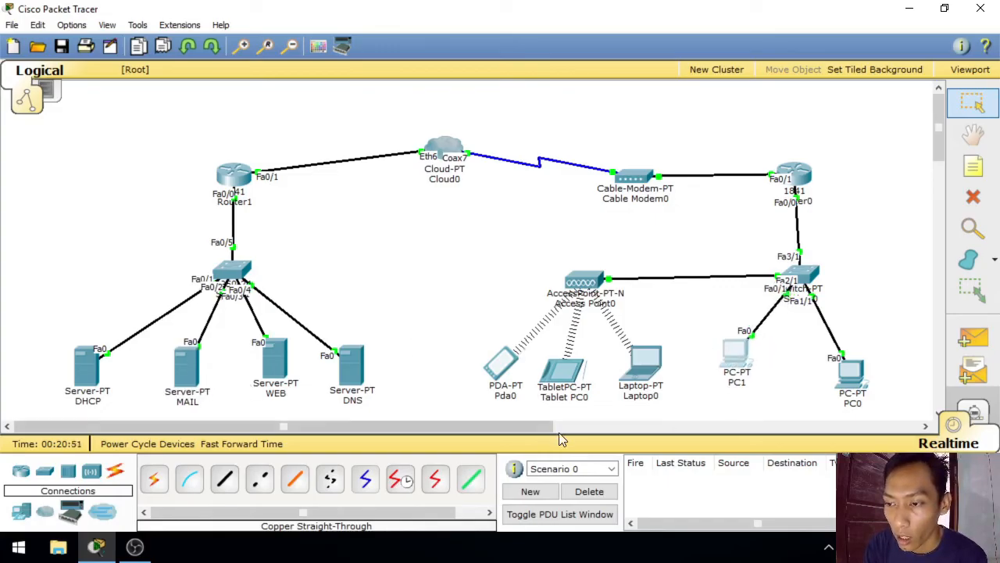
drag(547, 426, 719, 426)
drag(559, 380, 685, 329)
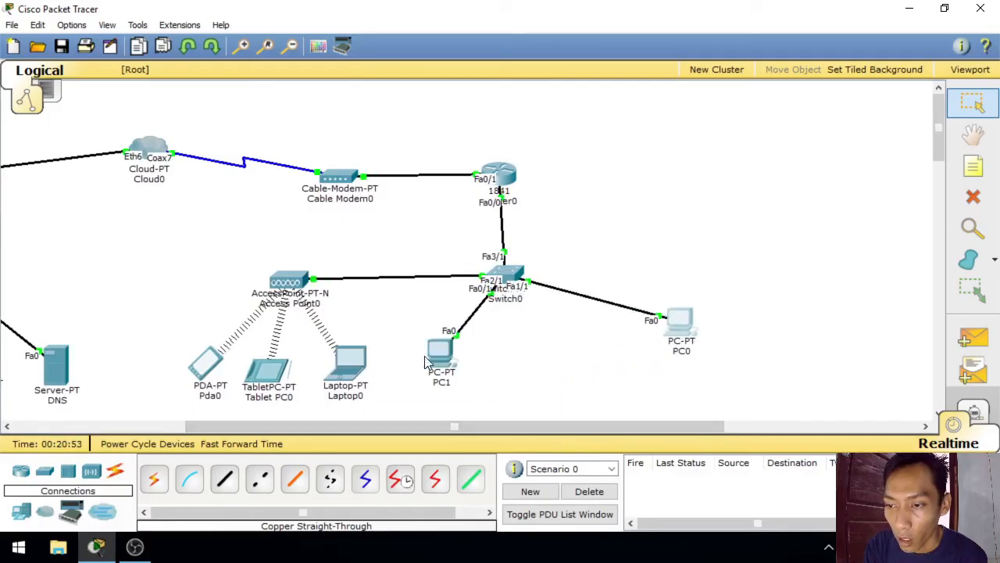
mouse_move(452, 360)
mouse_down()
mouse_move(464, 366)
mouse_move(454, 365)
mouse_up()
drag(701, 322, 679, 361)
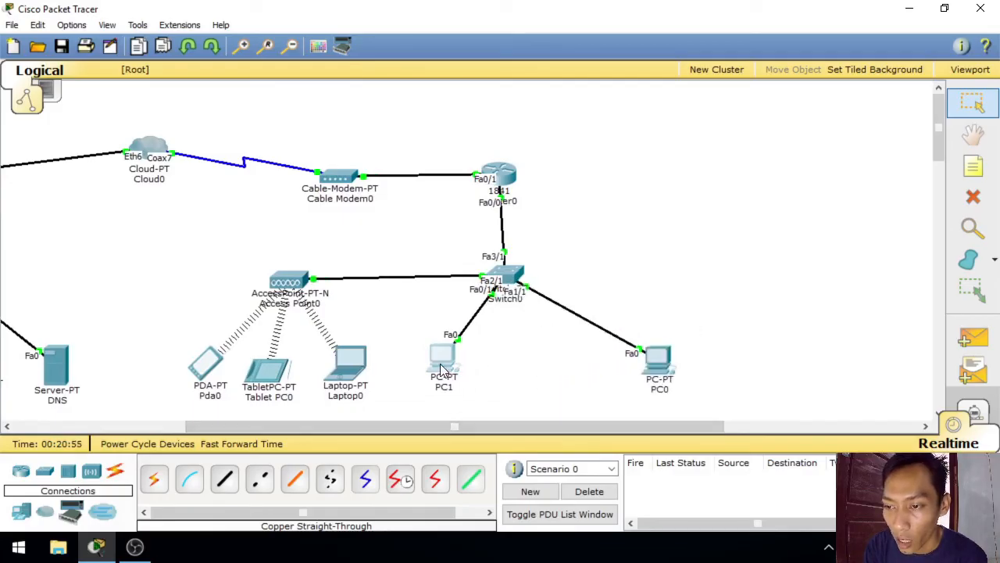
drag(440, 365, 416, 373)
drag(659, 366, 586, 361)
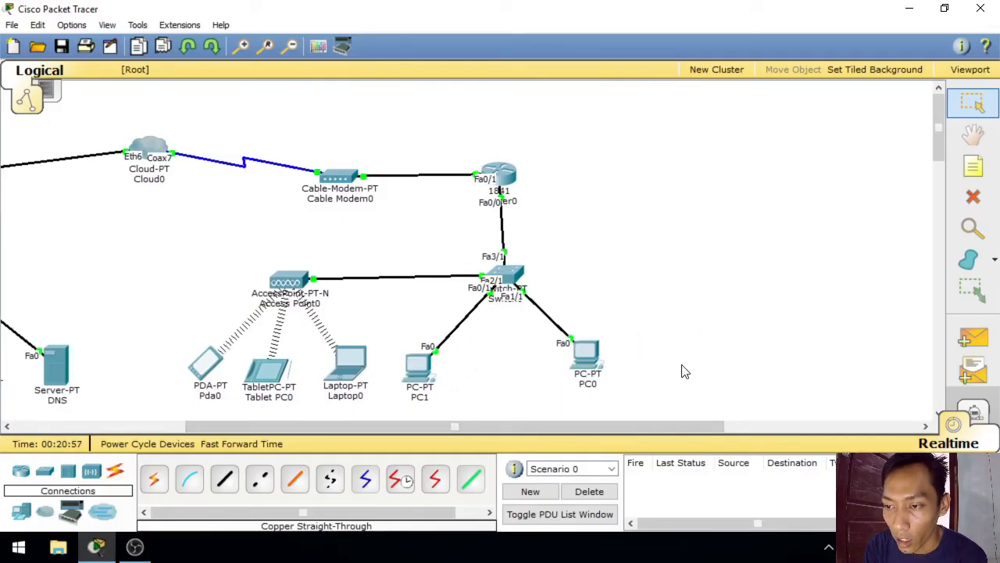
drag(422, 375, 508, 382)
drag(588, 361, 642, 369)
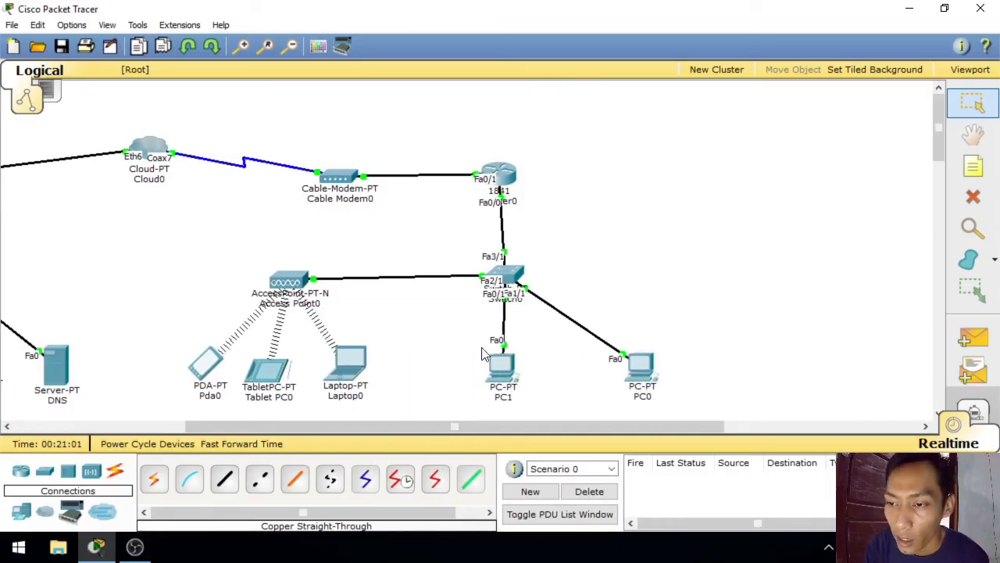
Step: Open PC1's mail configuration and enter user1 as the name along with the account's e-mail address
click(505, 380)
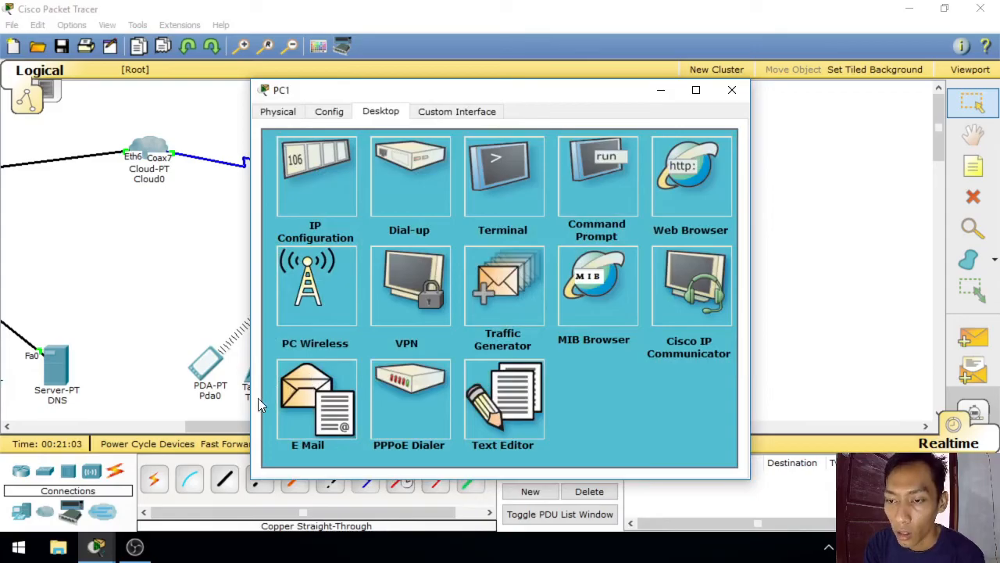
click(329, 414)
click(385, 213)
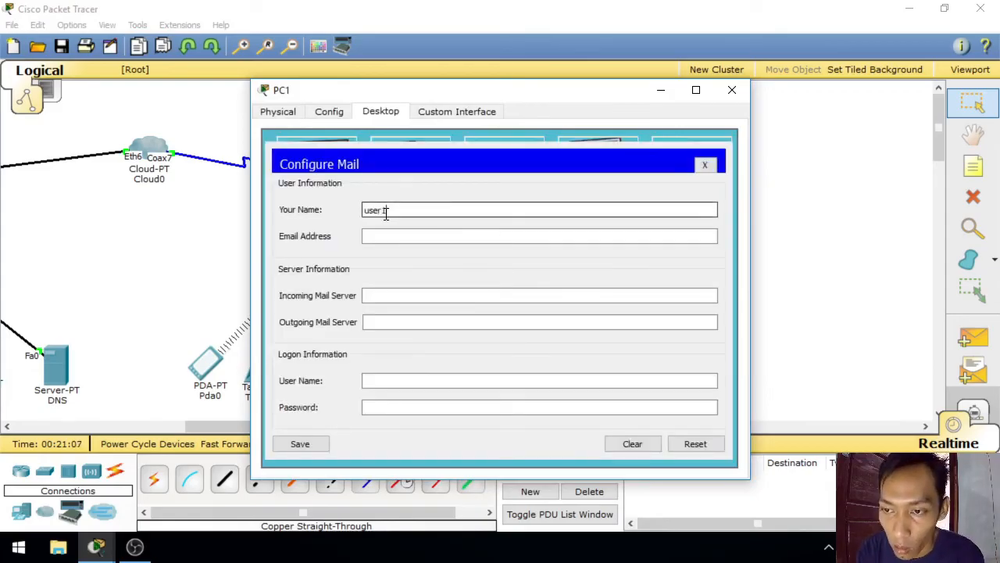
click(593, 239)
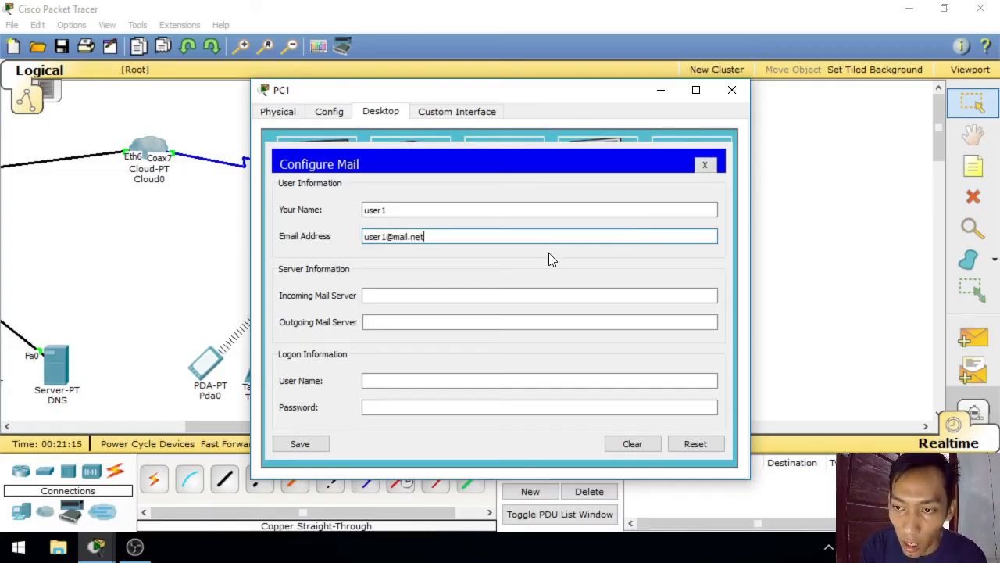
Step: Set both the incoming and outgoing mail servers of PC1's mail account to 8.8.8.6
click(445, 297)
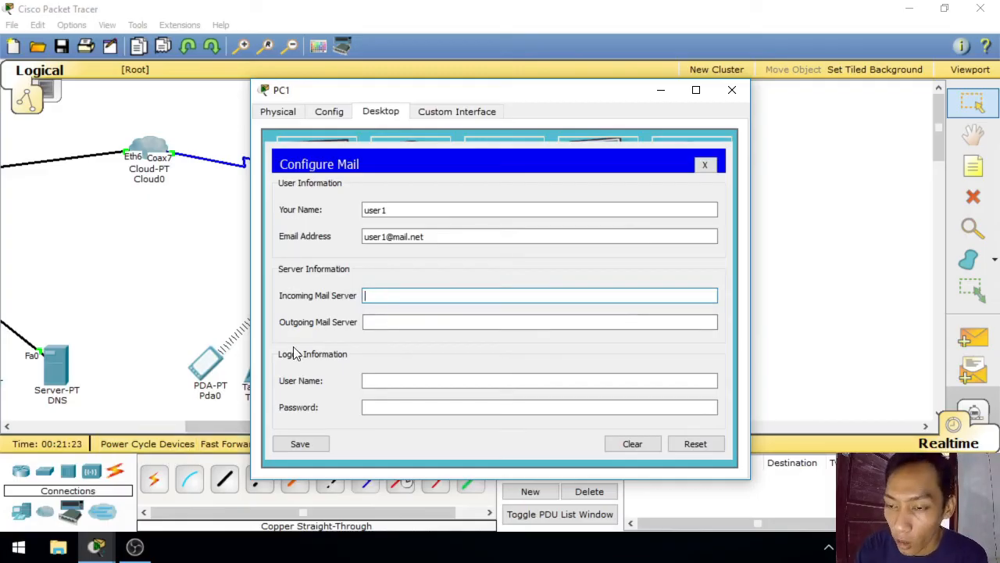
text(8.8.8.6)
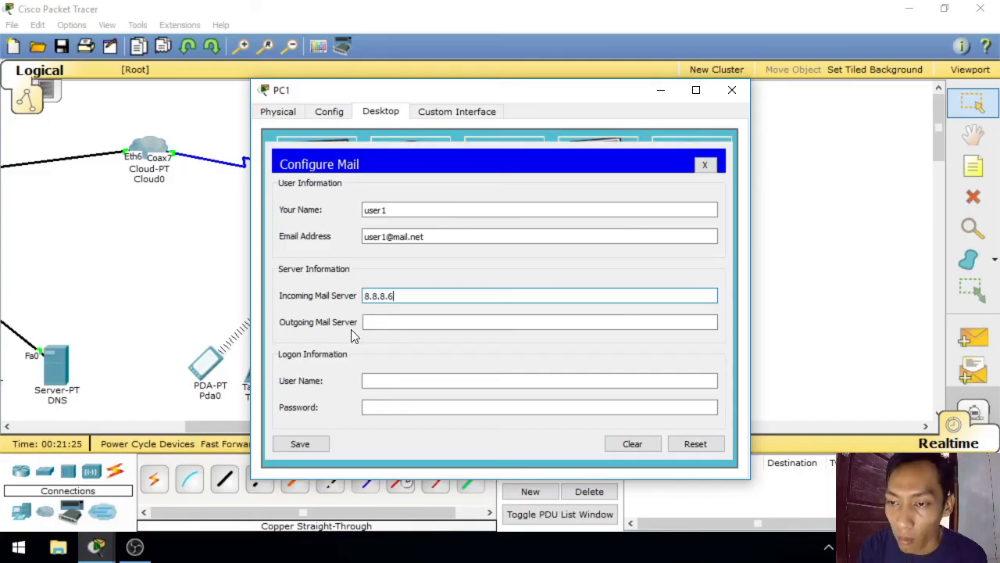
drag(397, 296, 326, 300)
click(406, 326)
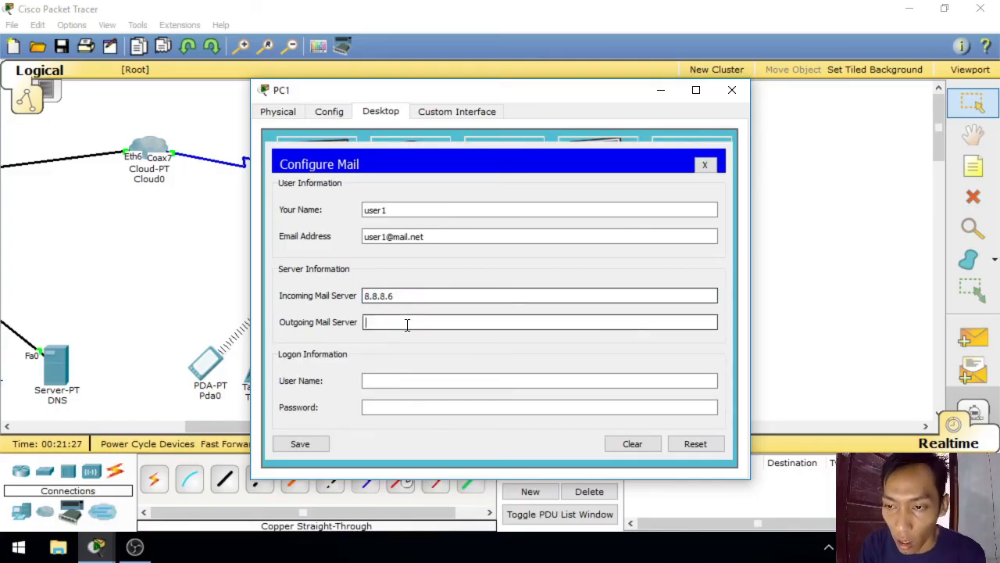
text(8.8.8.6)
Step: Enter the logon user name user1 and the account password, save PC1's mail configuration and close its window
click(403, 381)
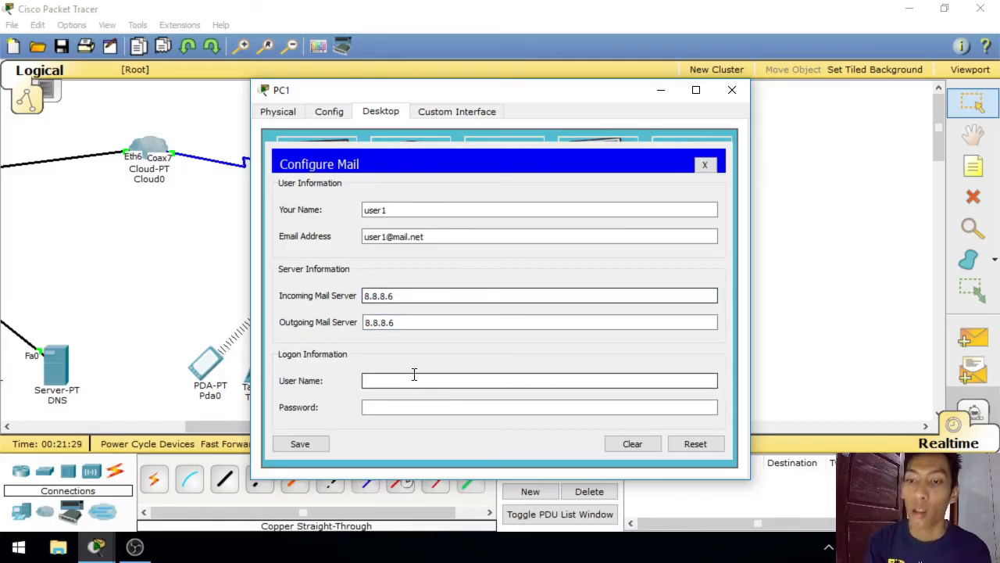
text(user1)
key(Tab)
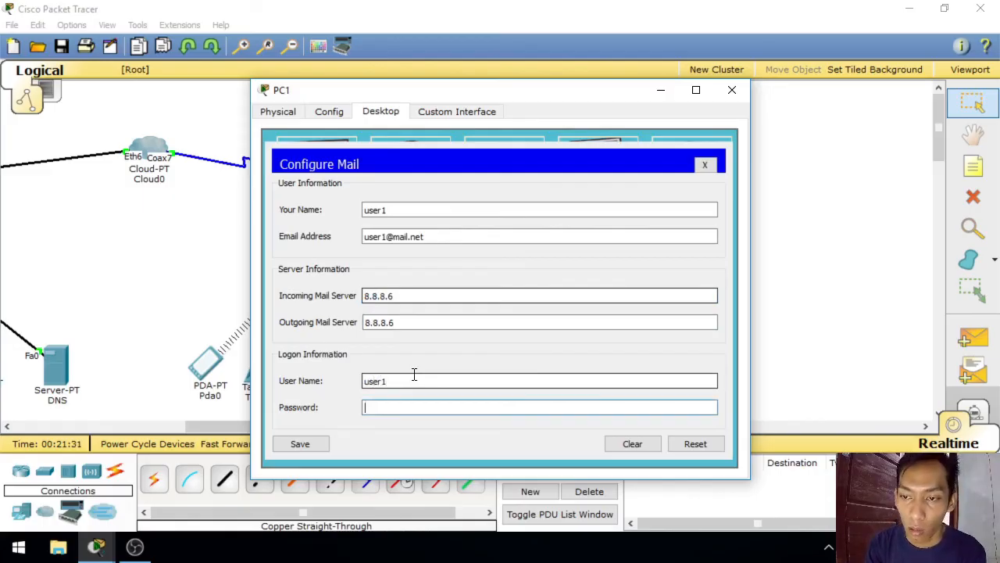
click(316, 445)
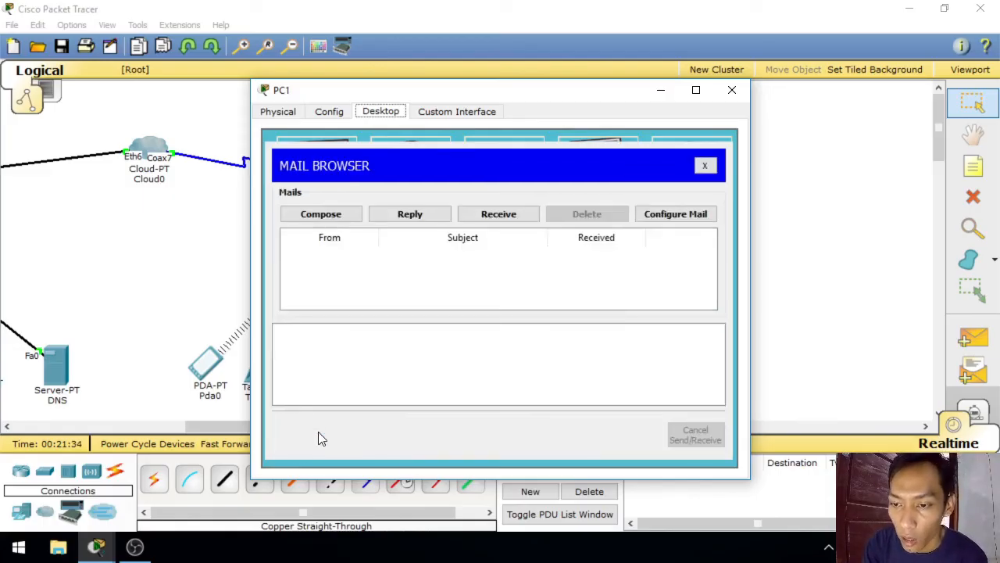
click(704, 164)
click(732, 90)
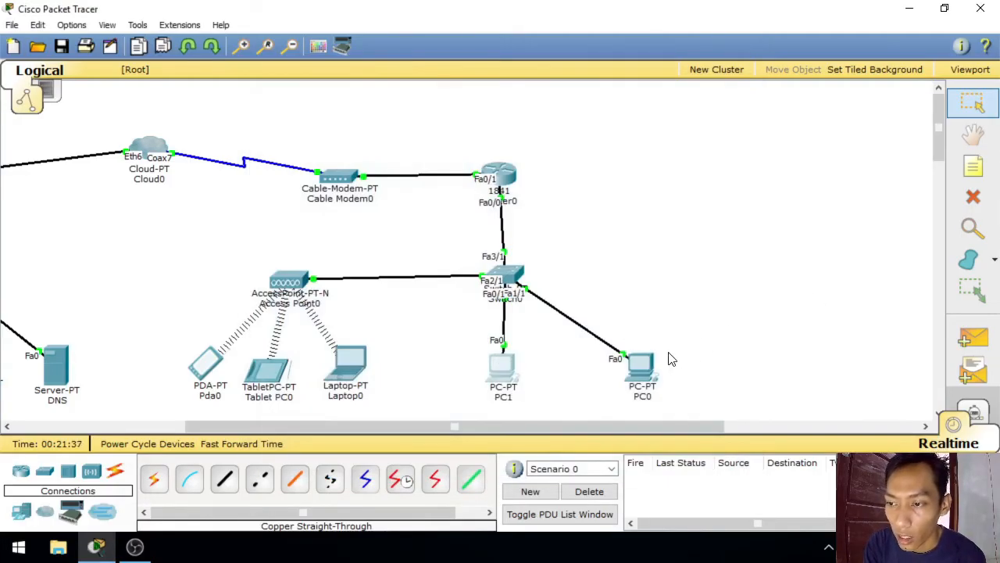
Step: Open PC0's mail configuration and enter user2 as the name along with the account's e-mail address
click(641, 364)
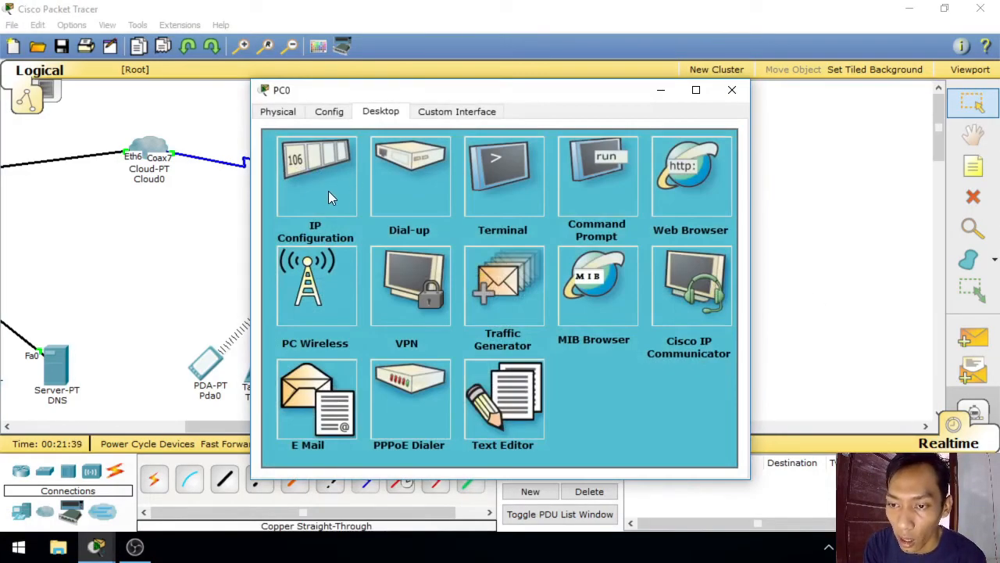
click(330, 398)
text(user)
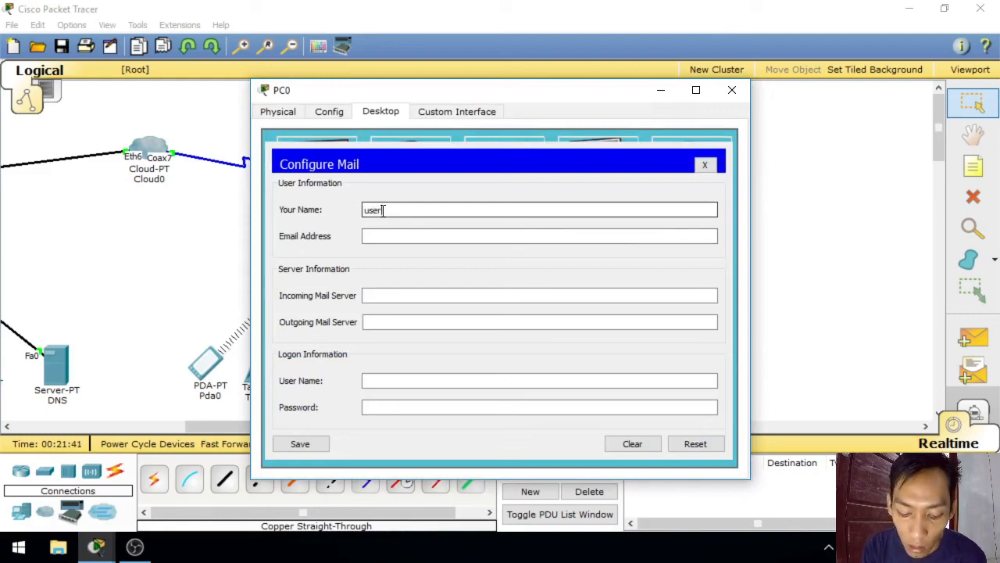
text(1)
key(Tab)
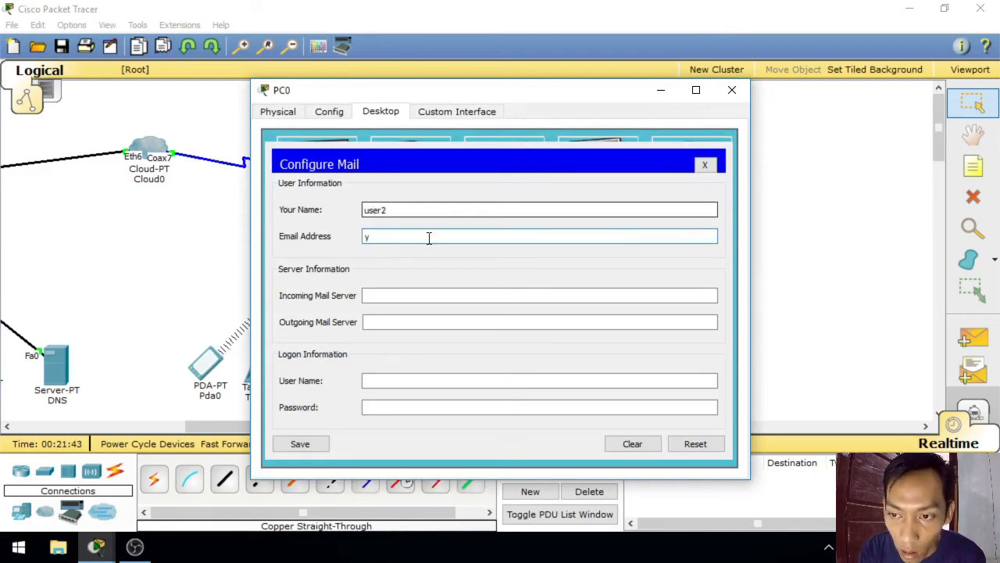
text(y)
key(BackSpace)
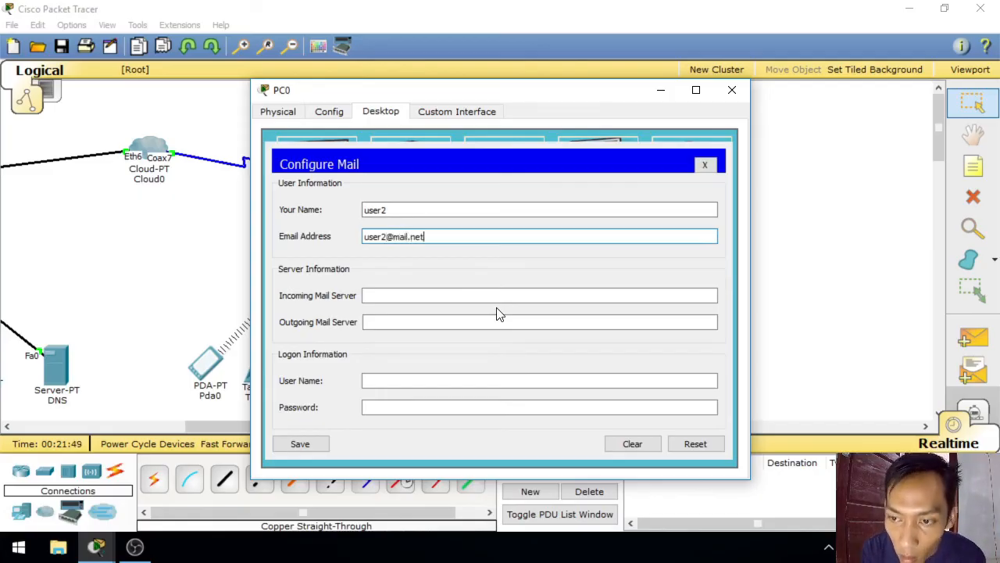
Step: Set both the incoming and outgoing mail servers of PC0's mail account to 8.8.8.6
click(477, 297)
text(8.8.8.6)
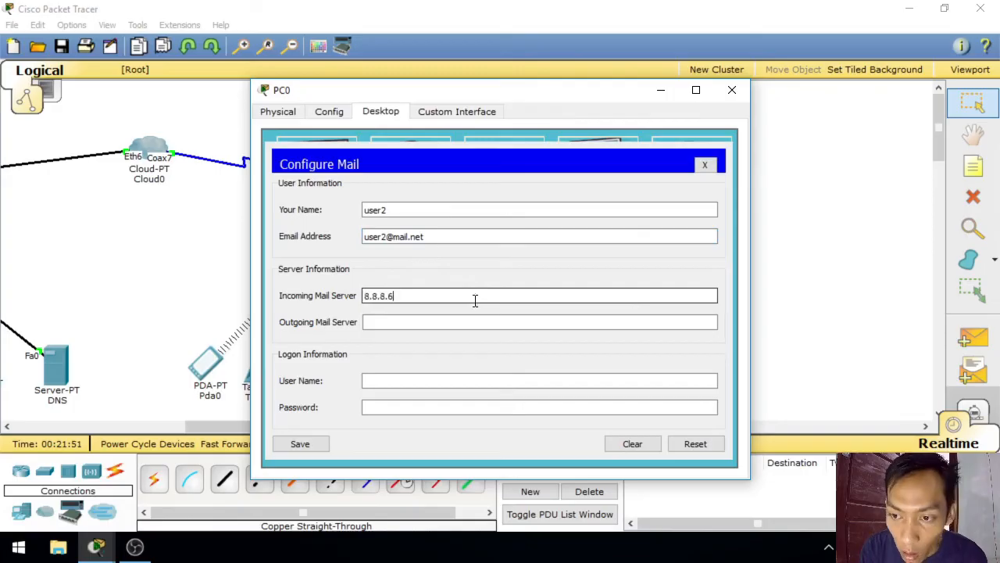
click(462, 321)
text(8.8.8.6)
Step: Enter the logon user name user21 and the account password, save PC0's mail configuration and close its window
click(411, 379)
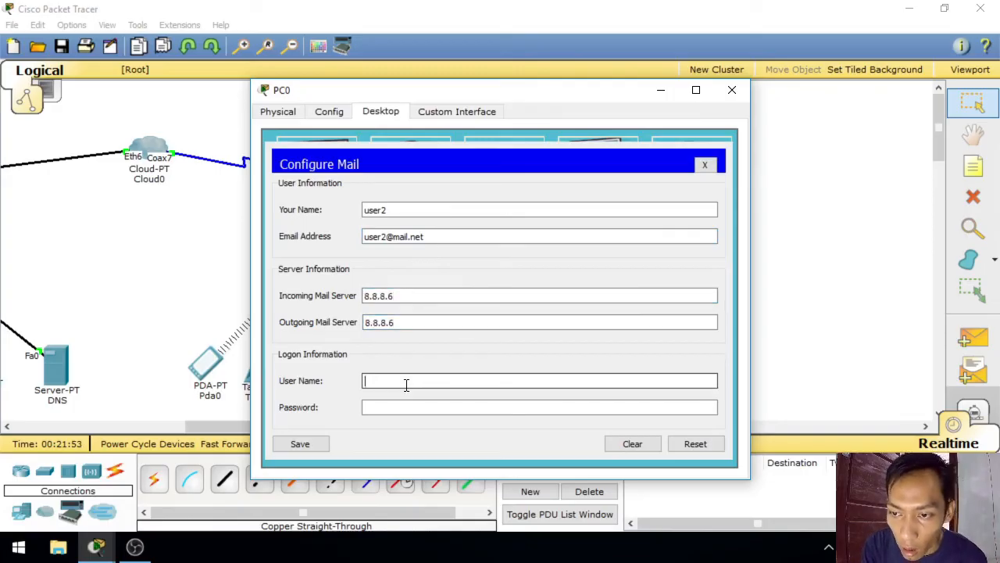
text(us)
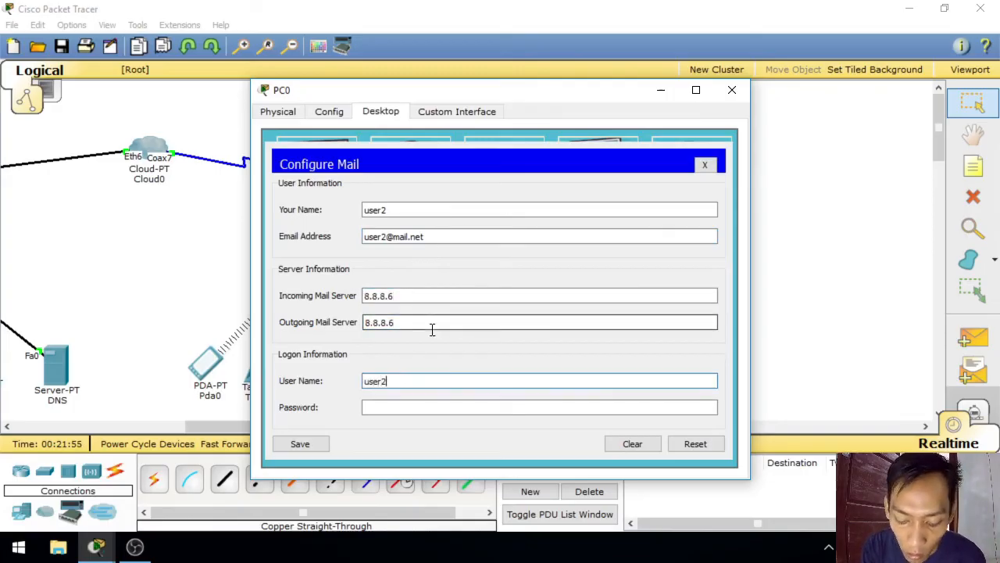
text(er21)
click(415, 406)
text(123)
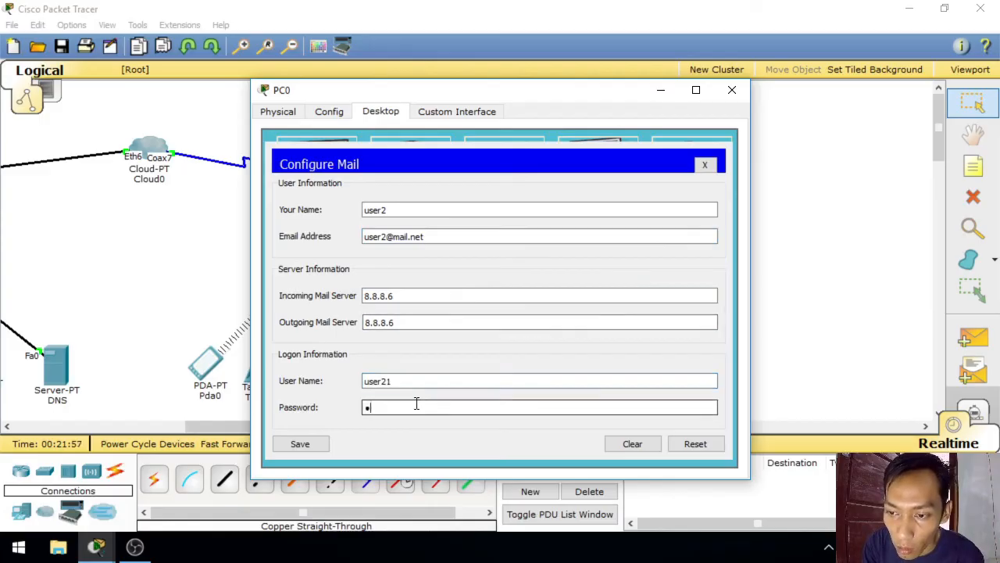
click(300, 444)
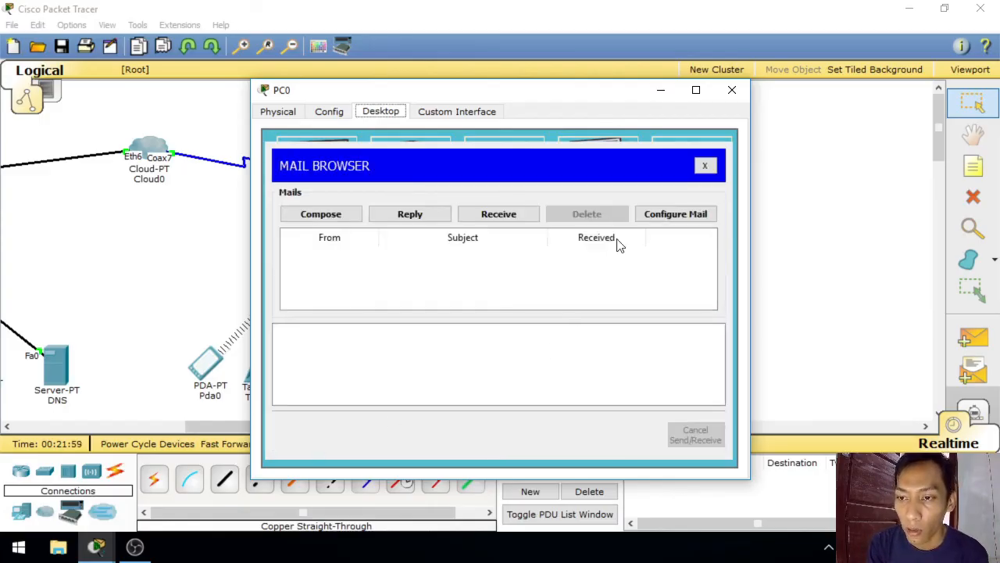
click(704, 165)
click(731, 90)
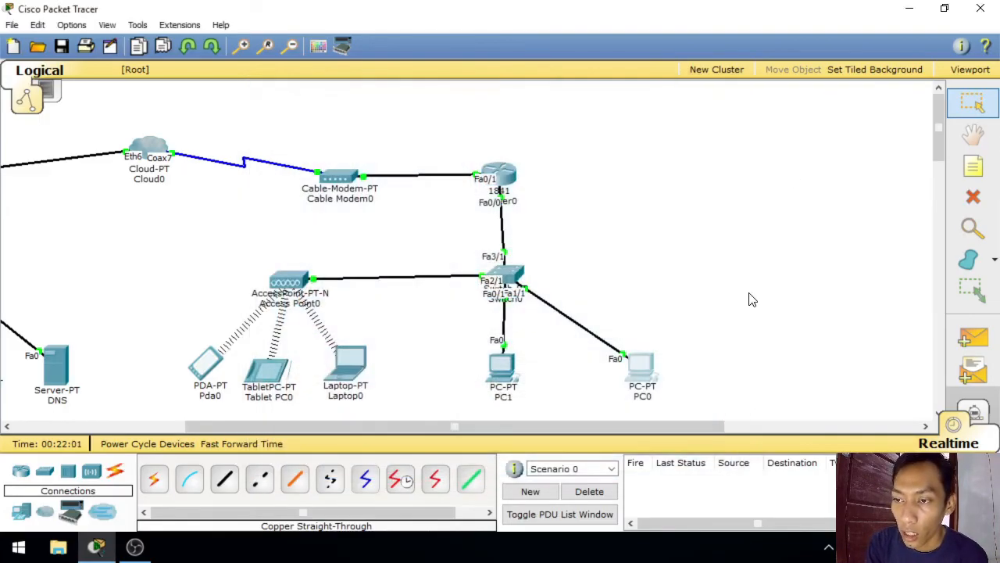
Step: Send a mail from PC1 to user2's address with subject "ini pesan dari user1" and message "haloo user 2", and close the window
click(504, 374)
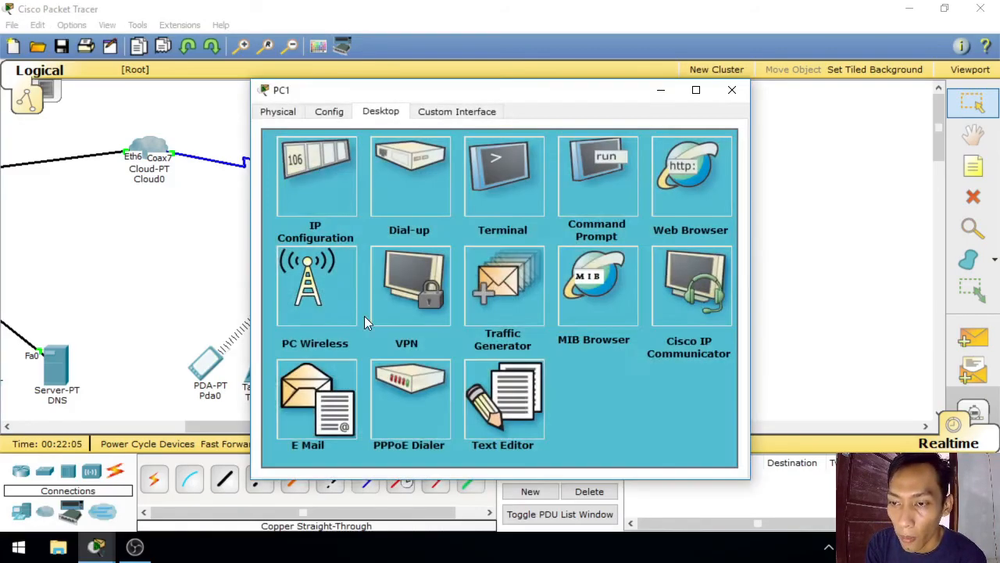
click(309, 400)
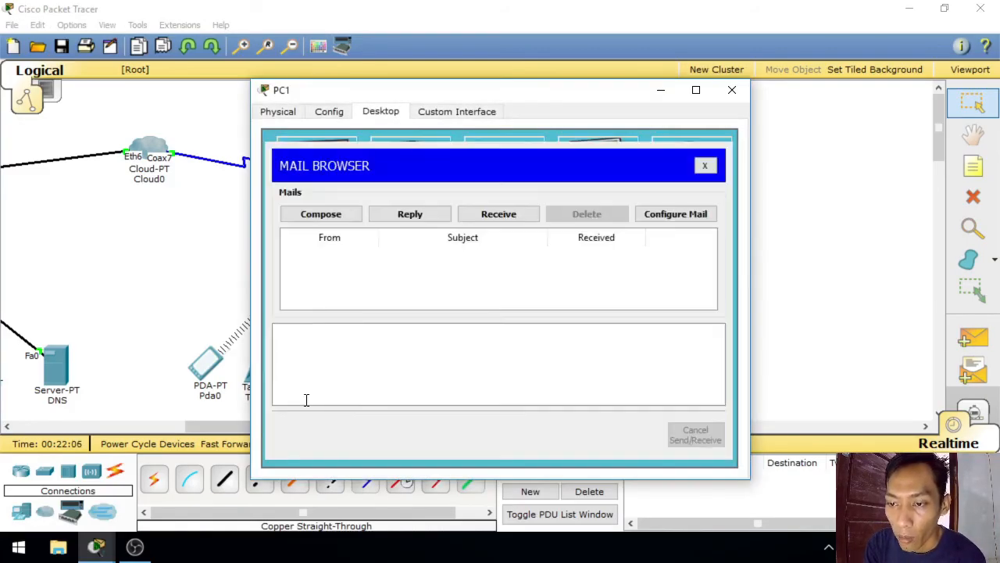
click(340, 223)
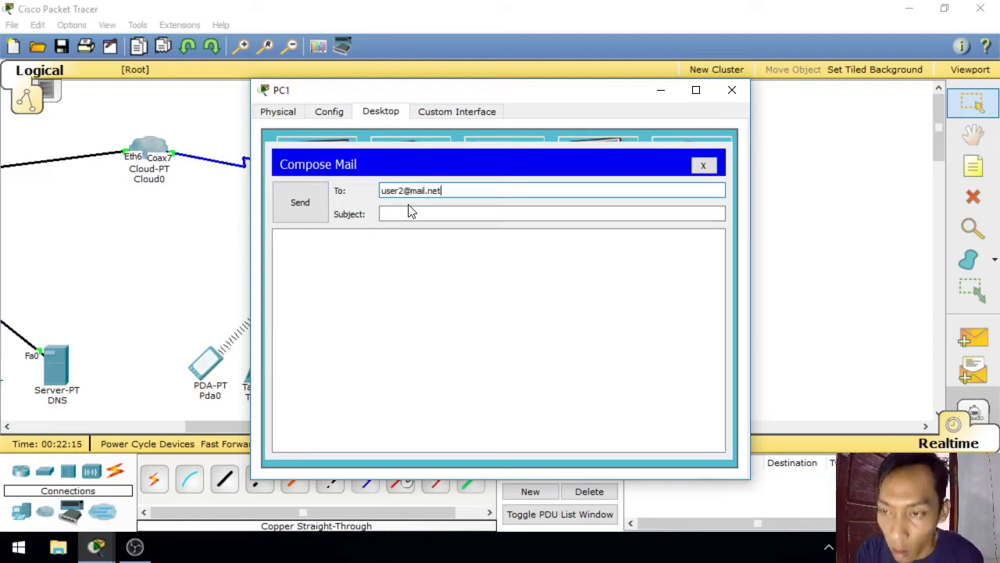
click(428, 211)
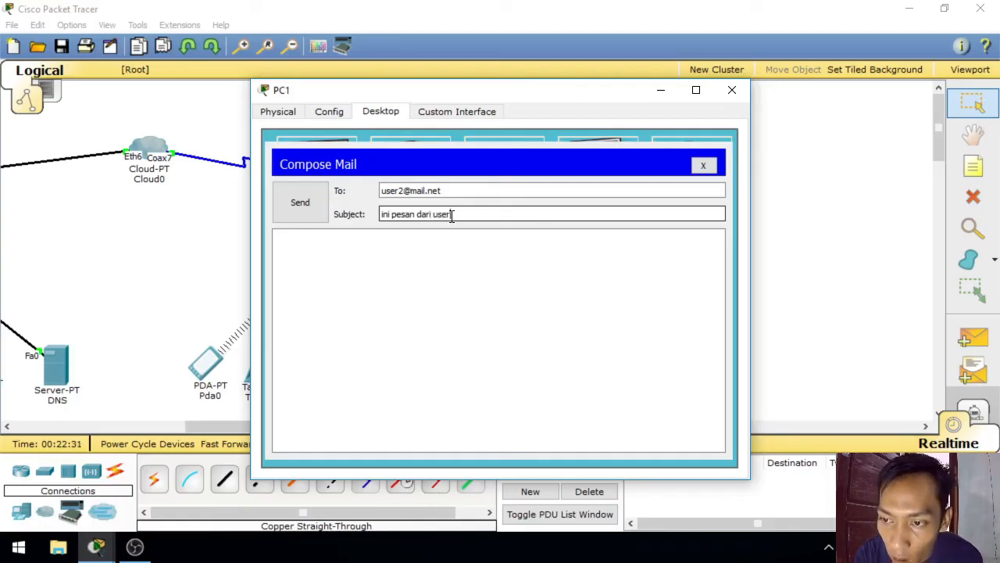
click(487, 272)
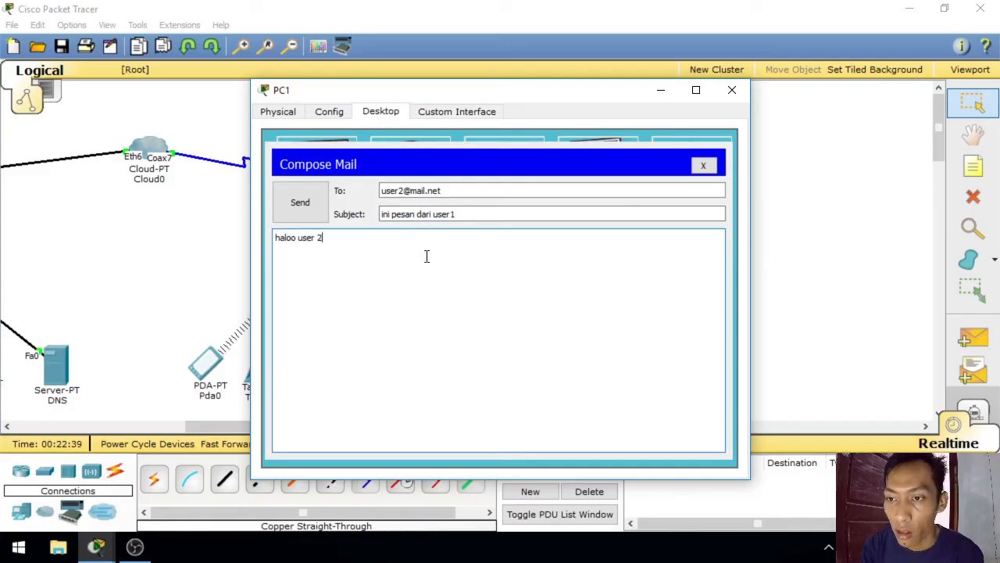
click(308, 216)
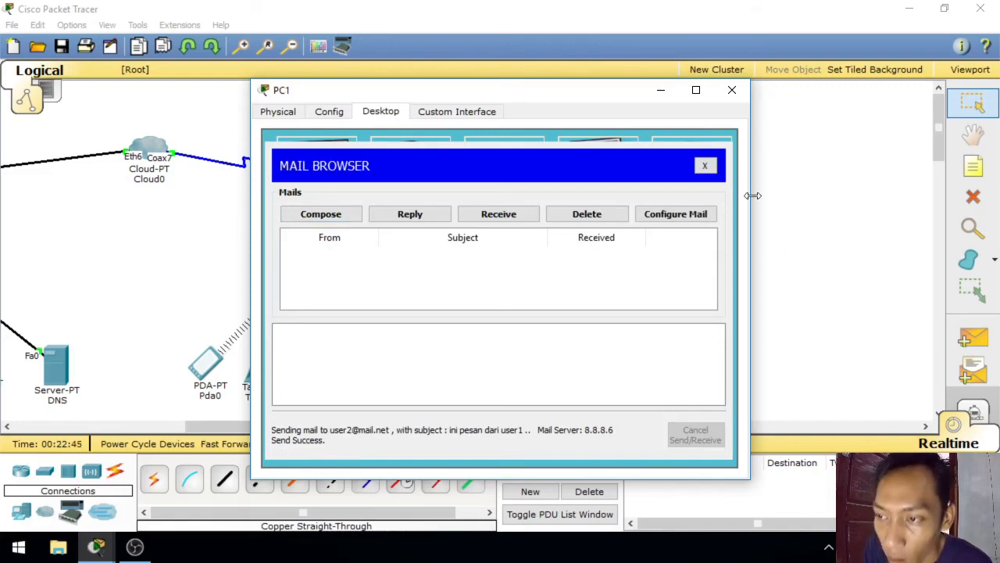
click(705, 166)
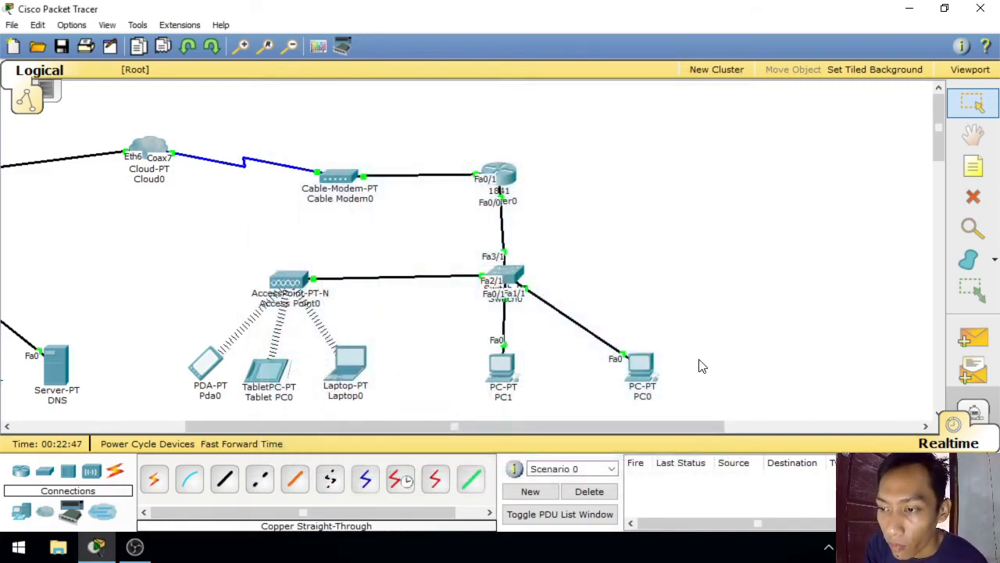
Step: Try repeatedly to receive mail in PC0's mail browser, dismiss the error dialogs and close the window
click(646, 375)
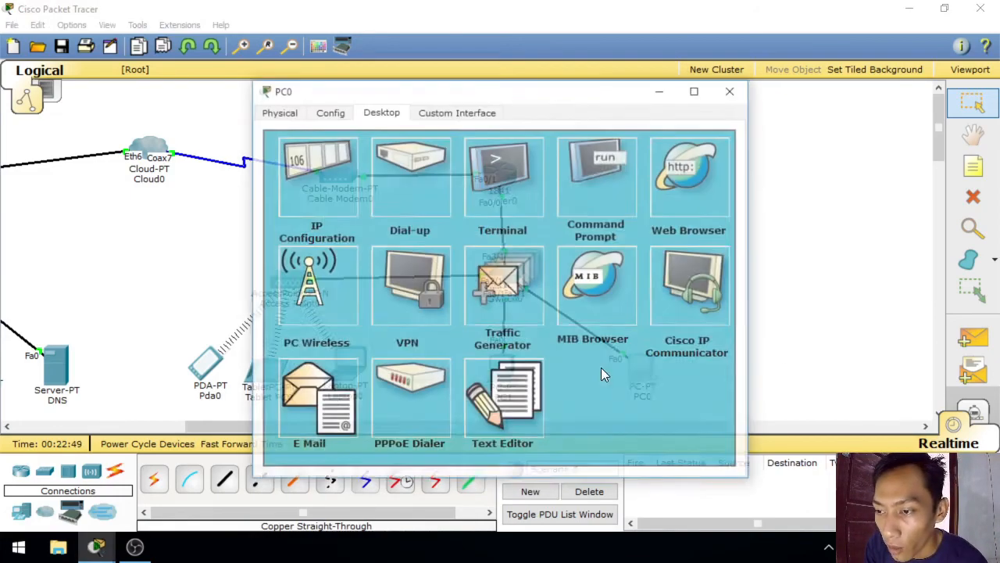
click(316, 392)
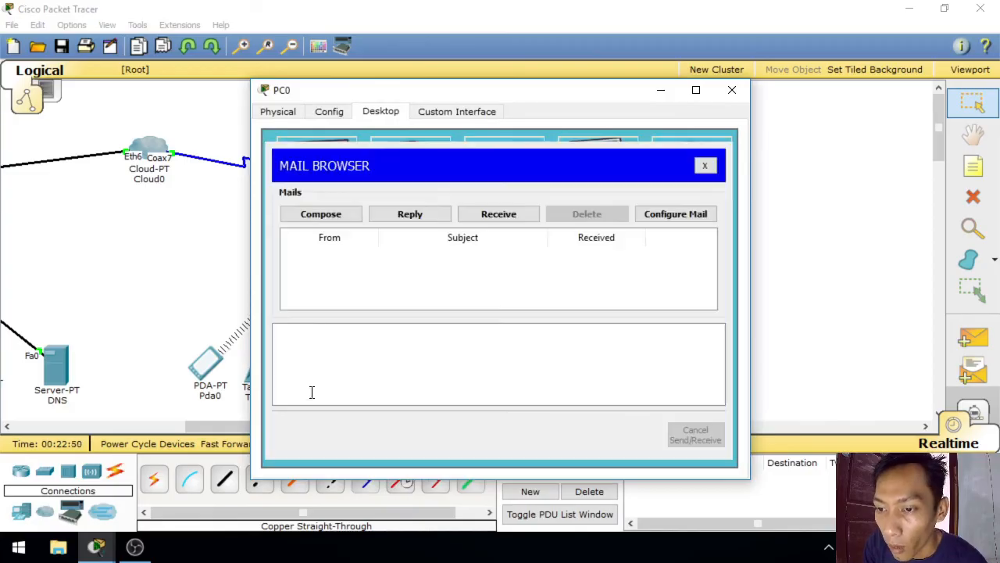
click(517, 213)
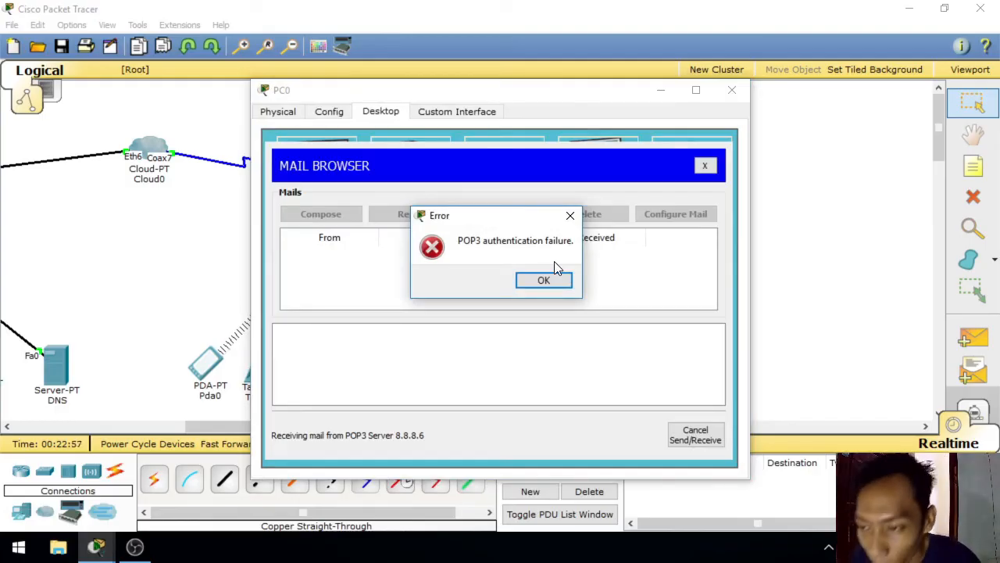
click(557, 279)
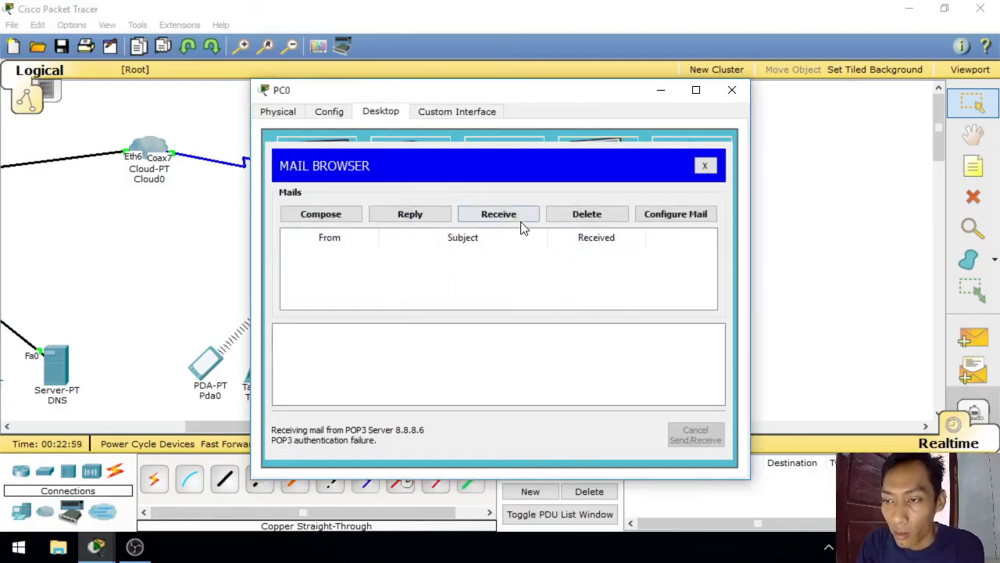
click(512, 215)
click(533, 278)
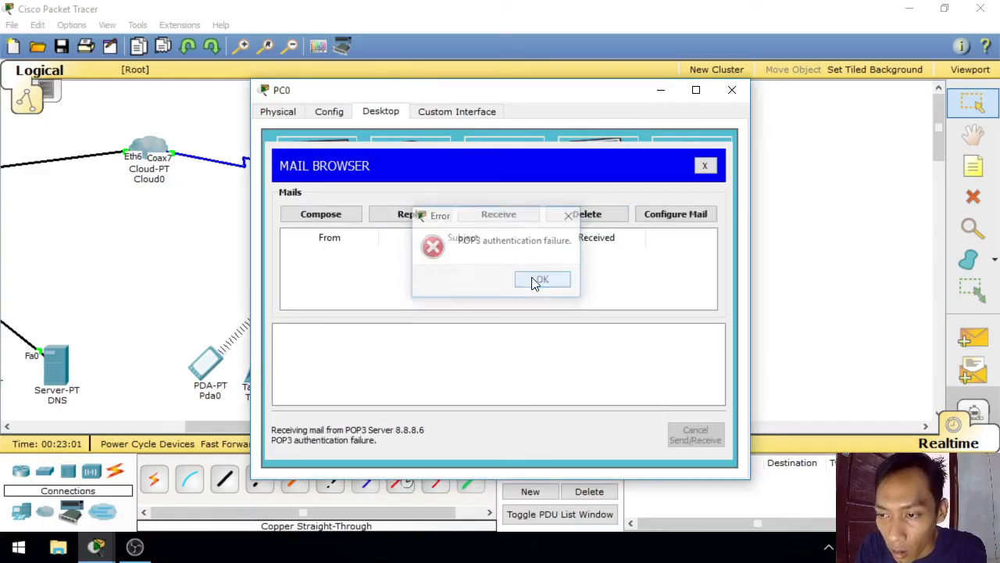
click(500, 222)
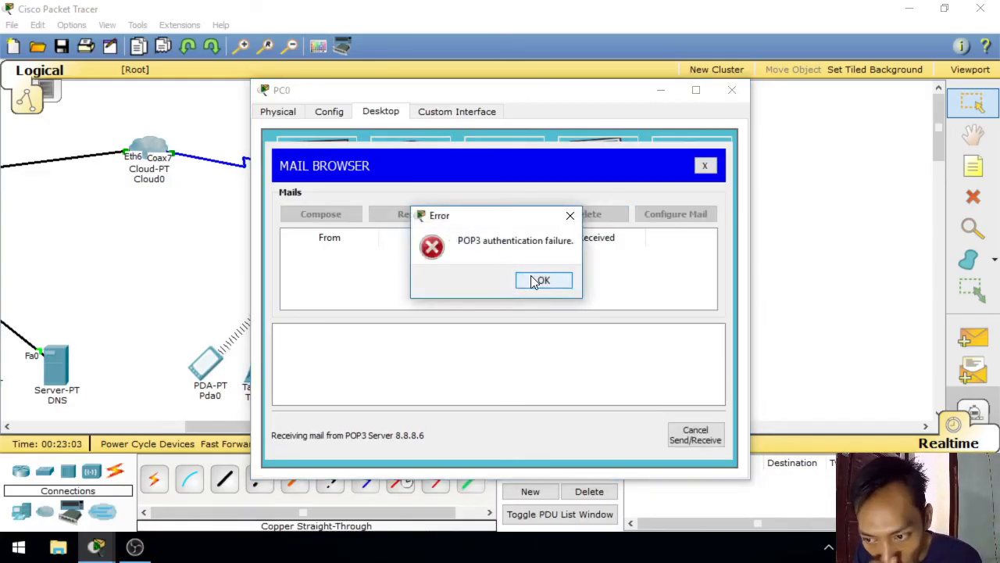
click(539, 279)
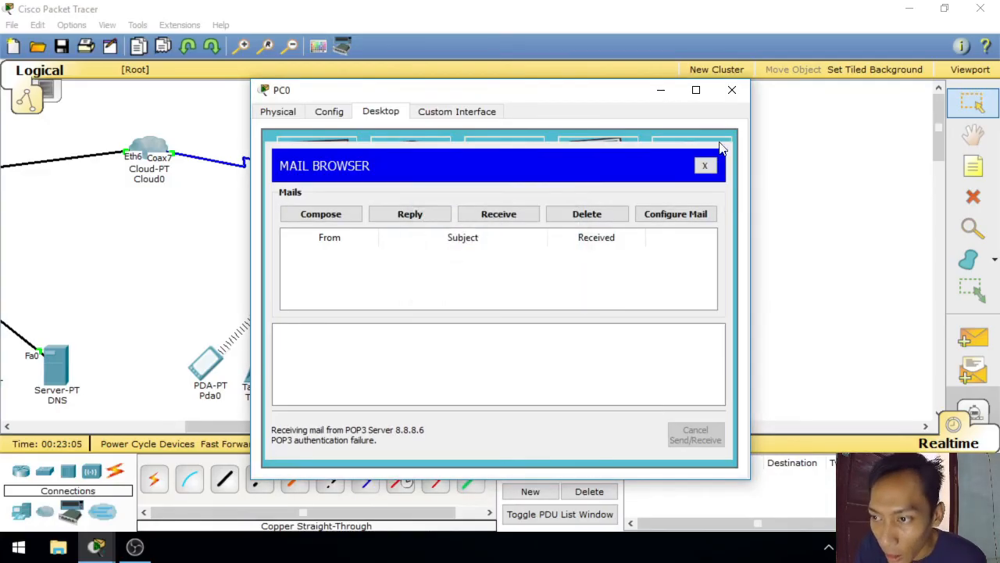
click(704, 165)
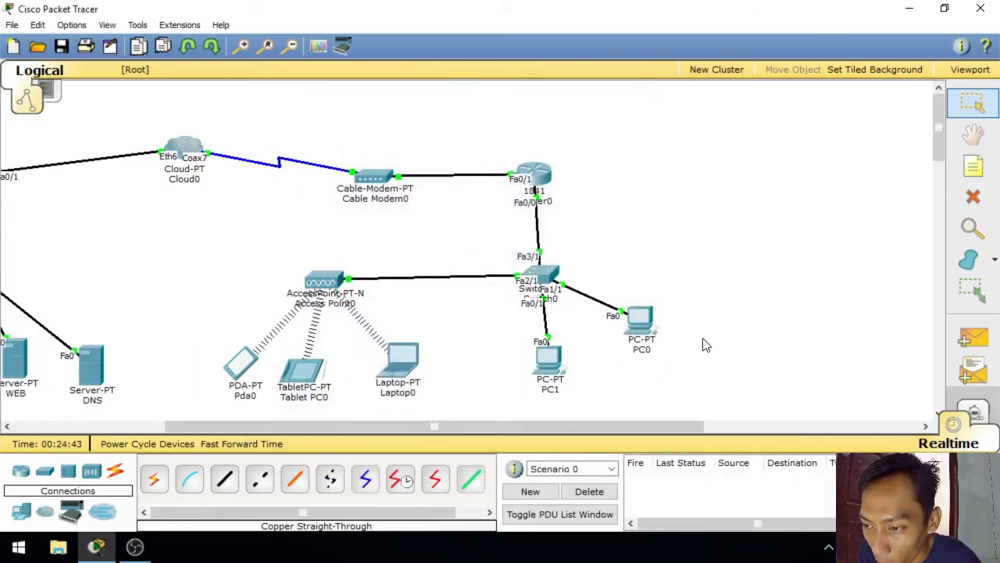
Step: Review PC0's mail configuration, correct the logon user name to user2 and save it
click(652, 327)
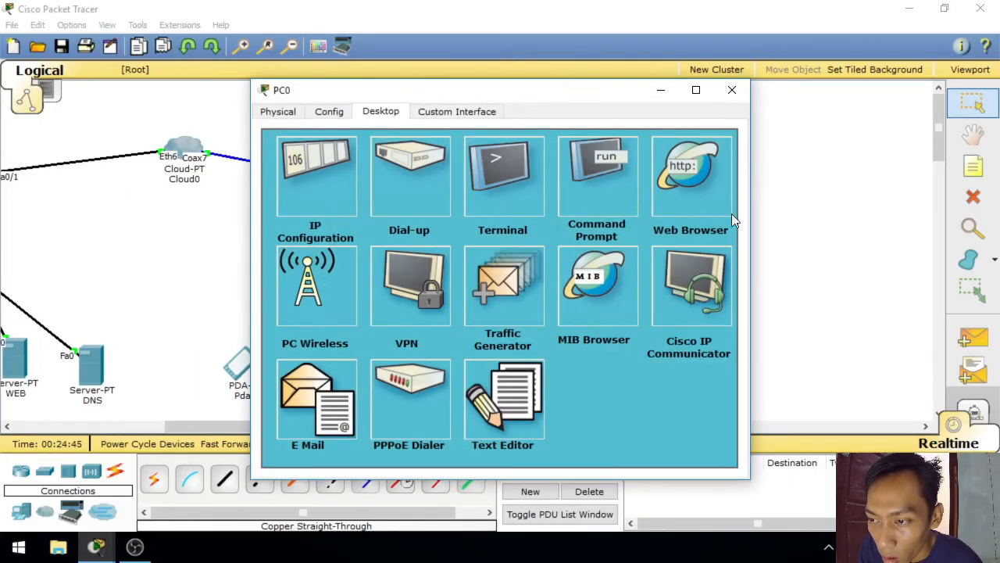
click(332, 403)
click(682, 215)
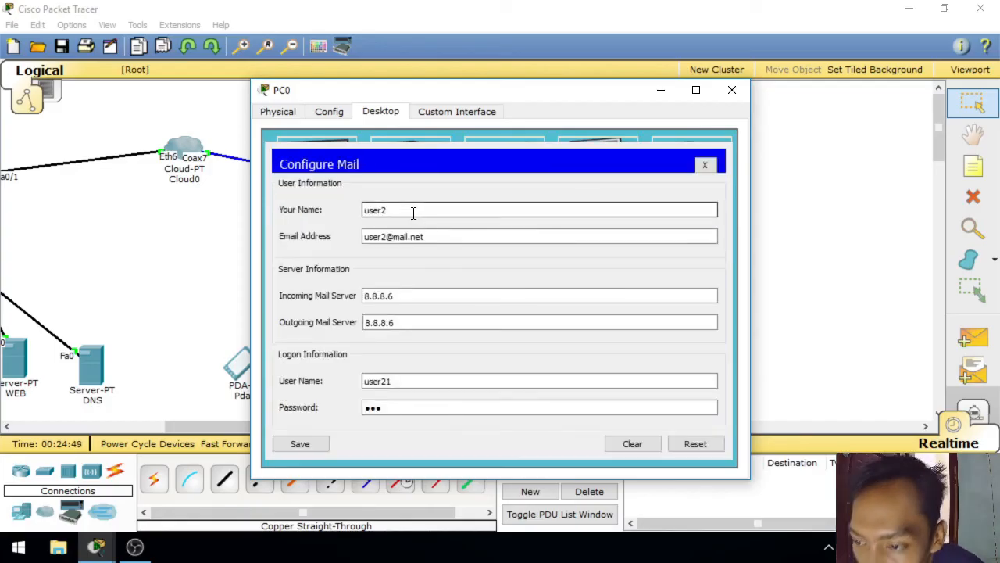
click(422, 235)
click(410, 296)
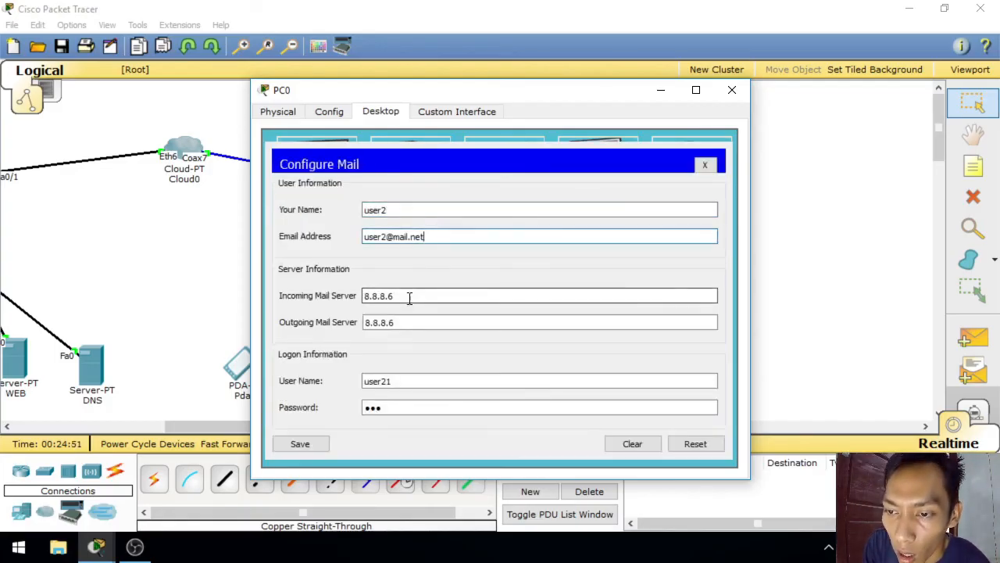
click(414, 382)
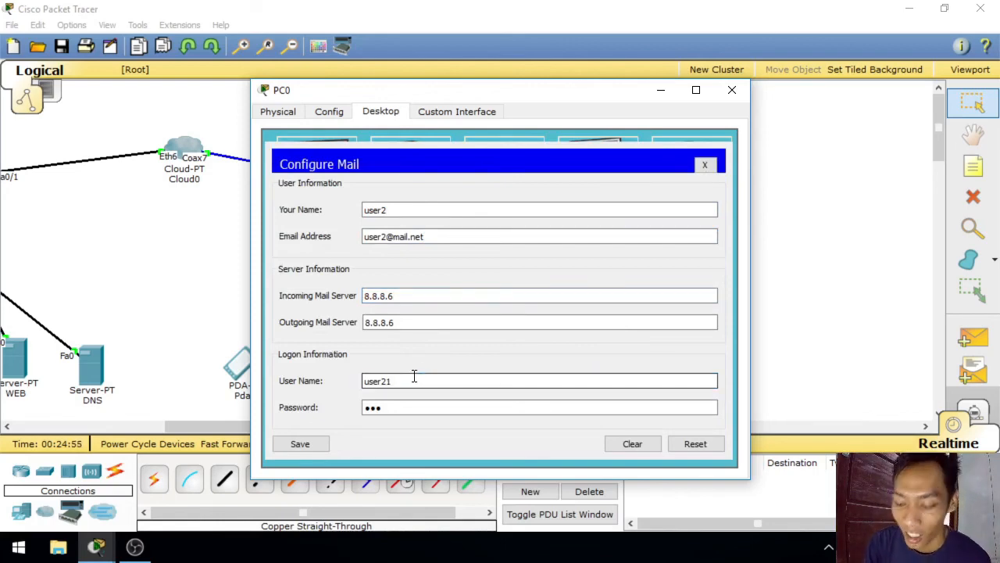
key(BackSpace)
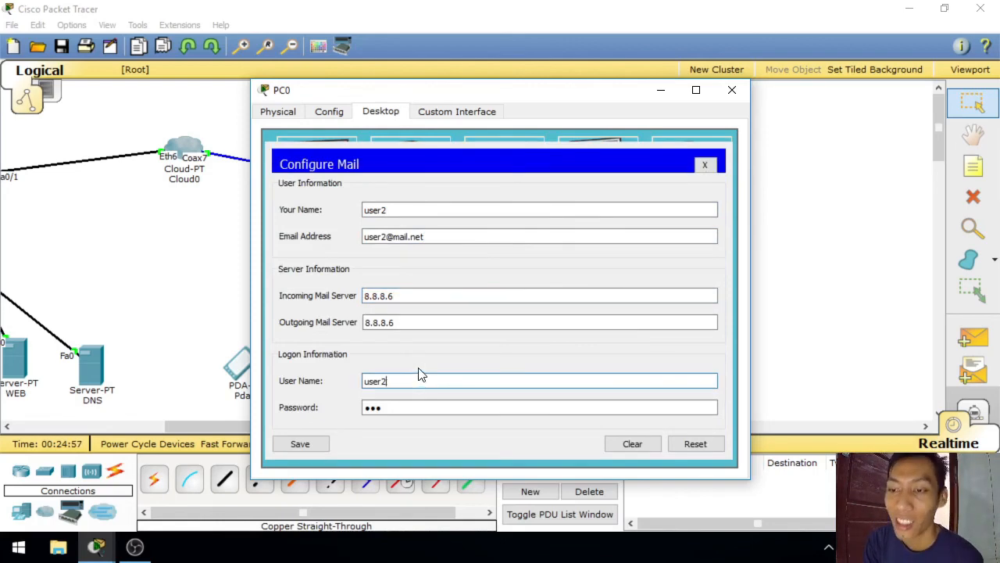
click(314, 449)
Step: Receive mail for user2 on PC0 and close its mail browser and device window
click(514, 216)
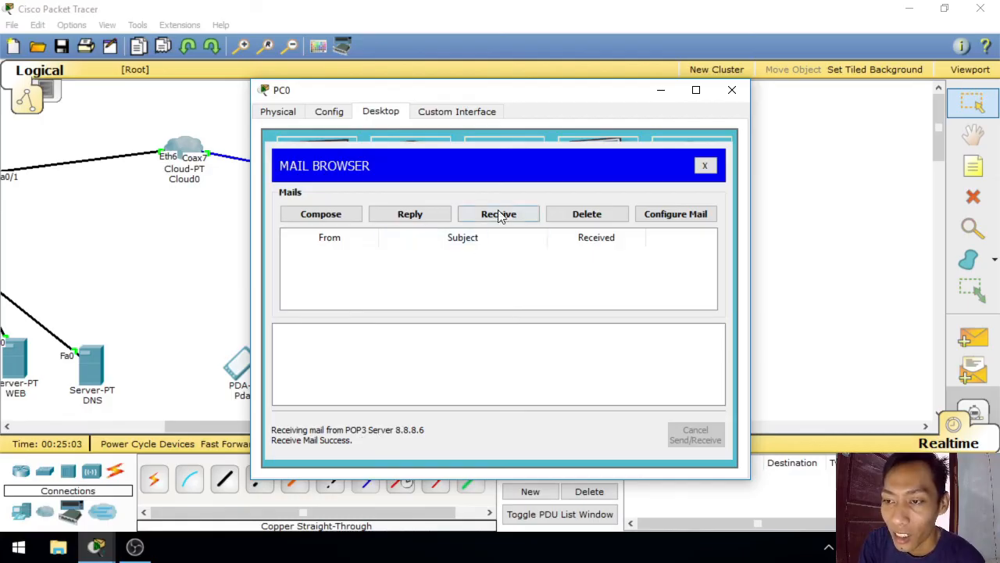
click(702, 169)
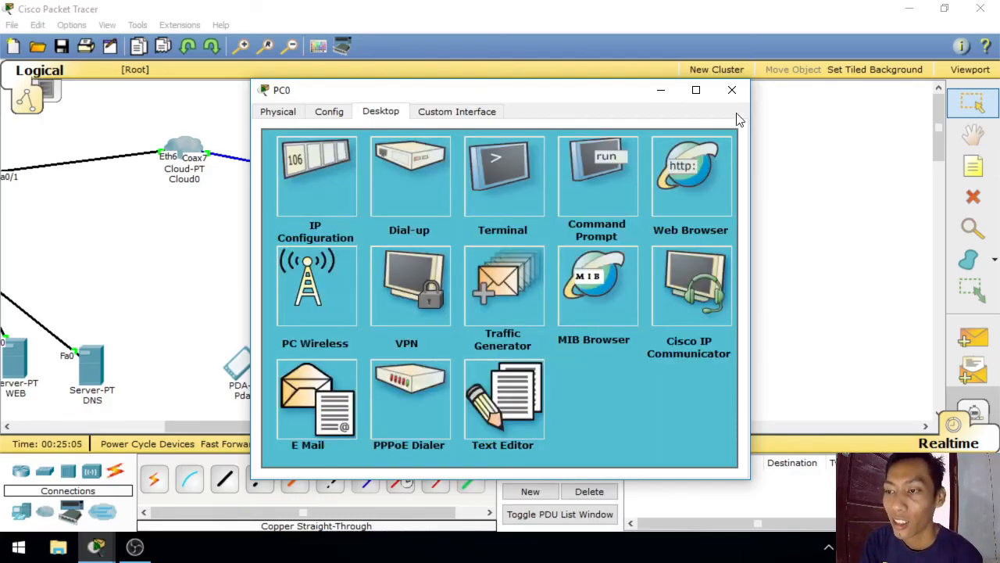
click(732, 90)
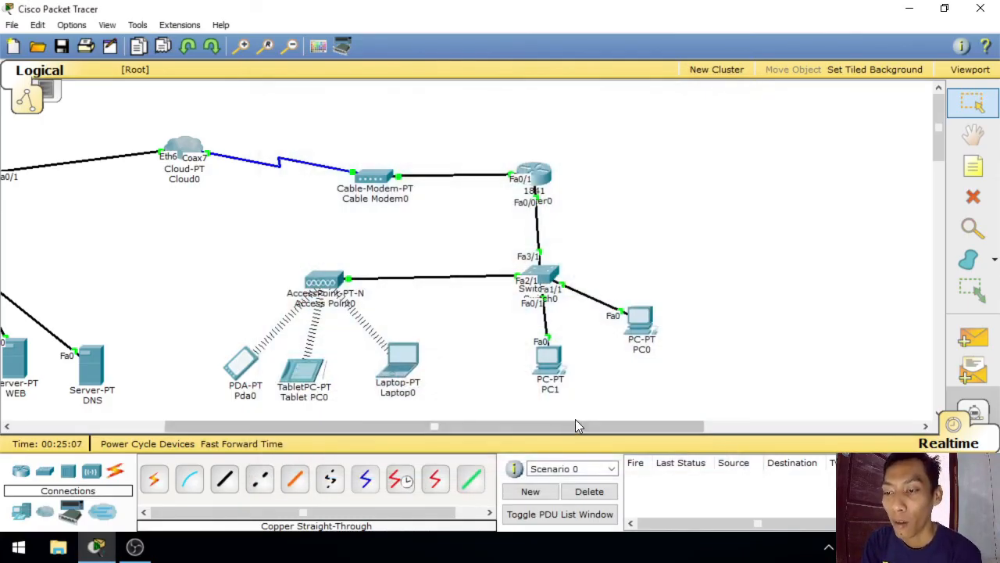
Step: Add the mail user user3 with a password to the MAIL server's email service and close the server's window
drag(575, 423, 426, 428)
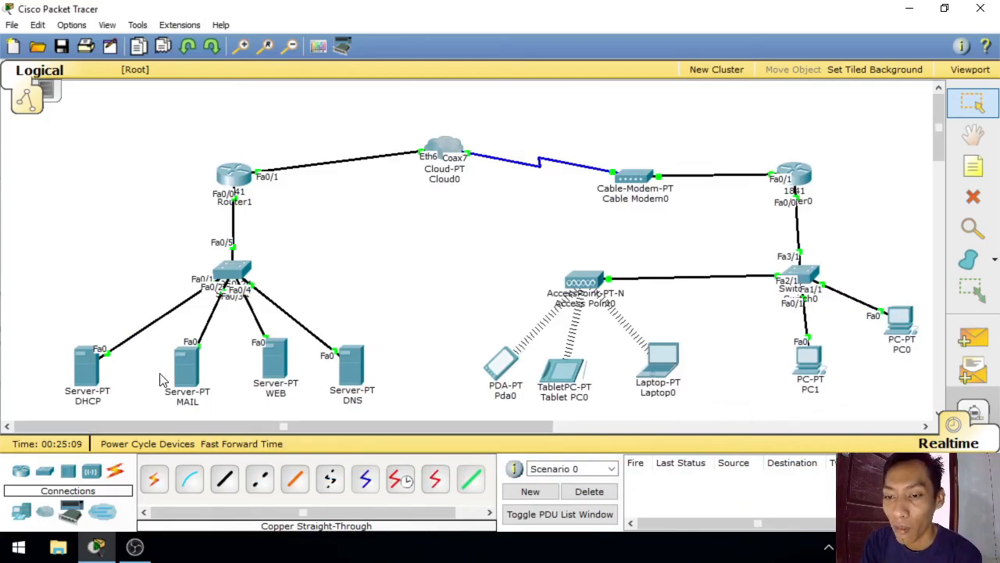
click(186, 369)
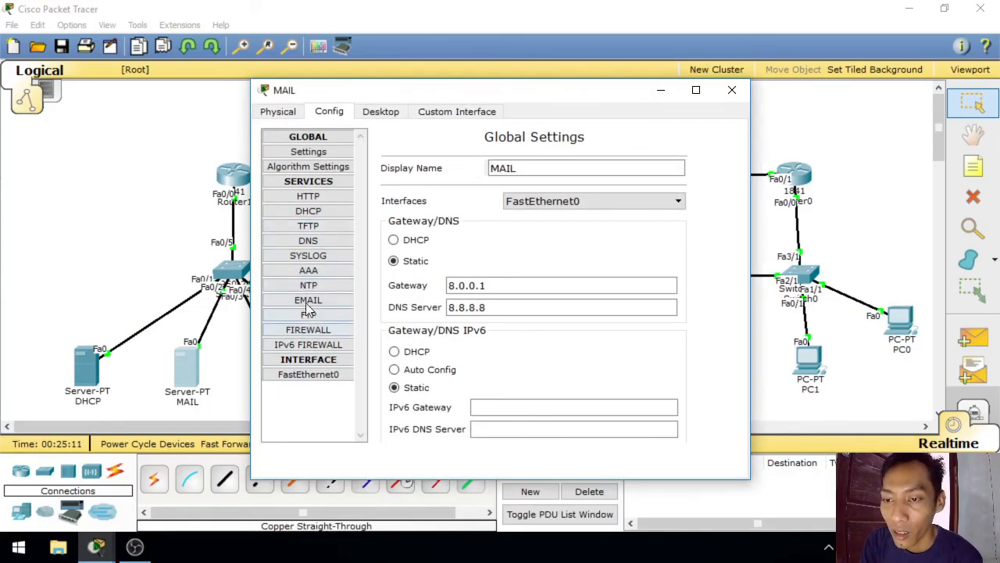
click(308, 302)
click(441, 245)
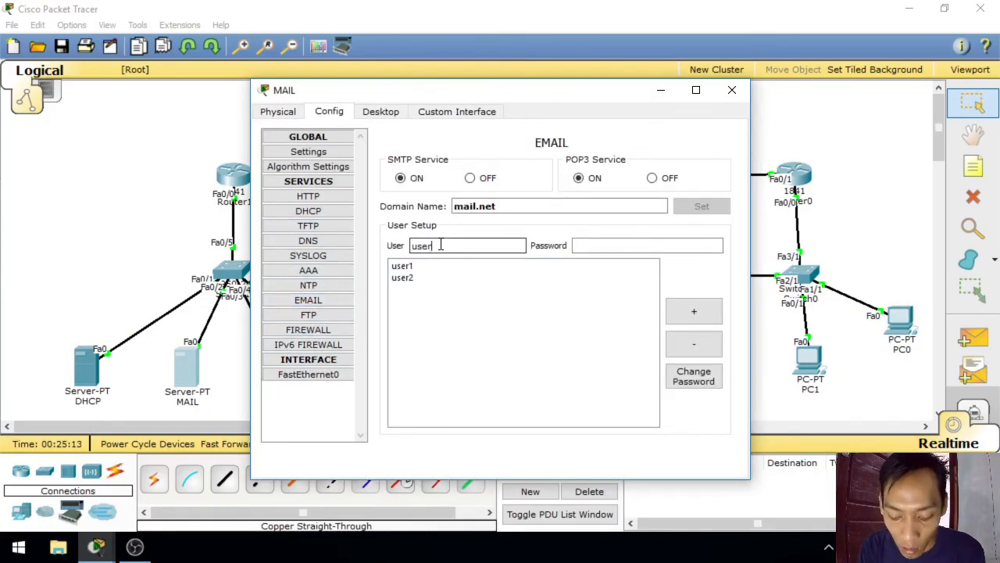
text(user3)
click(623, 245)
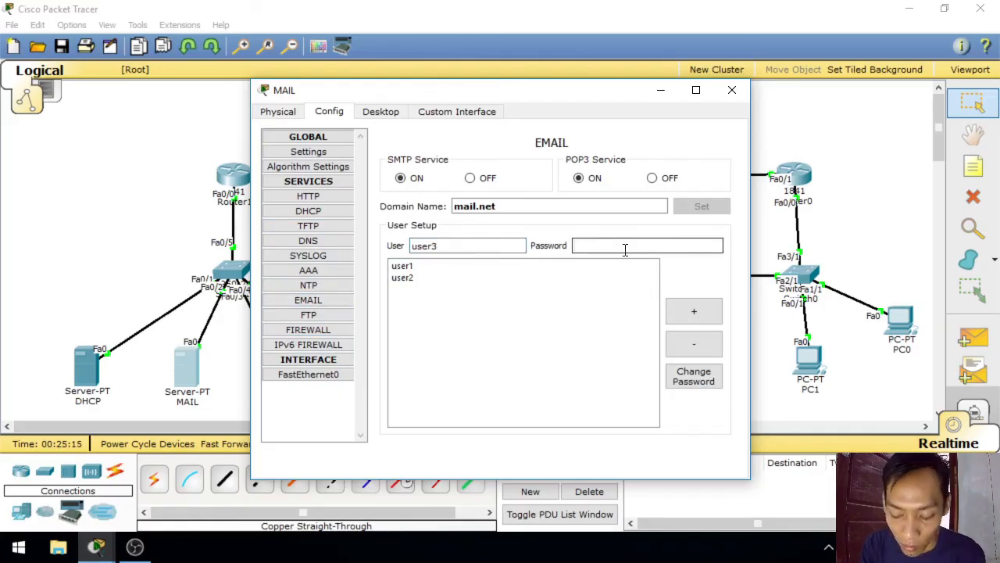
click(711, 316)
click(732, 90)
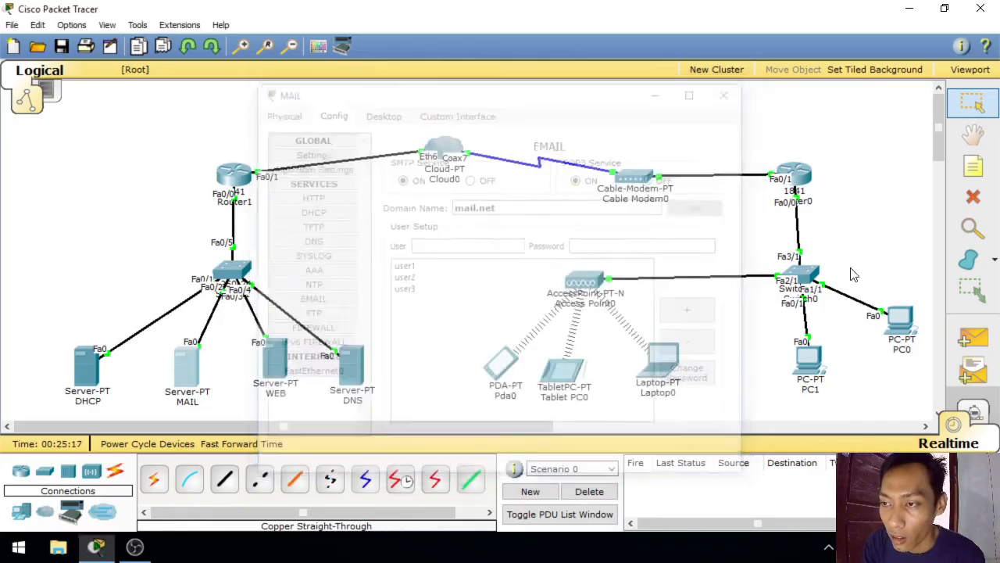
Step: Rearrange PC1 and PC0 below the switch, and save PC0's mail configuration with the name and e-mail address changed for user3
drag(900, 325, 762, 365)
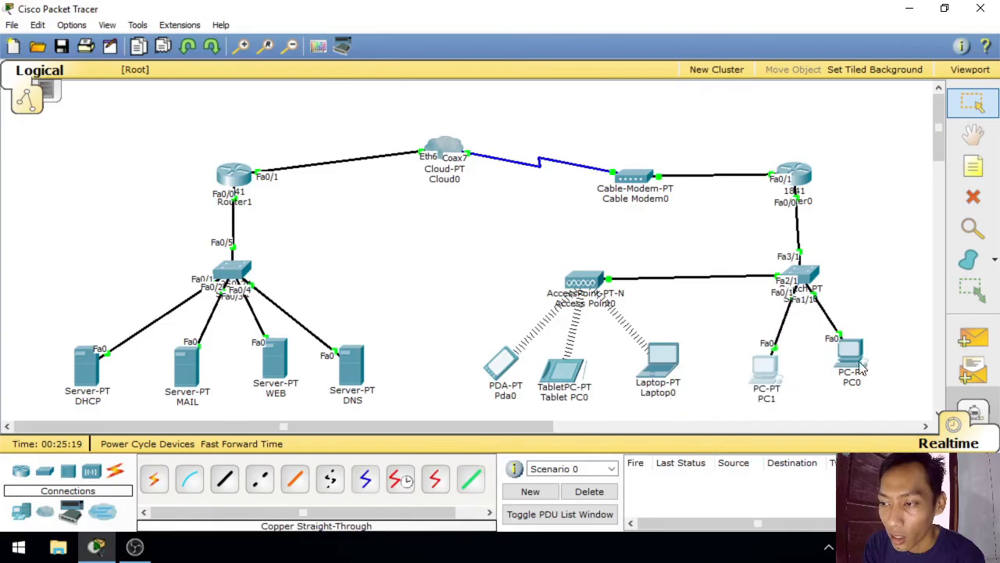
click(854, 358)
click(316, 398)
click(688, 213)
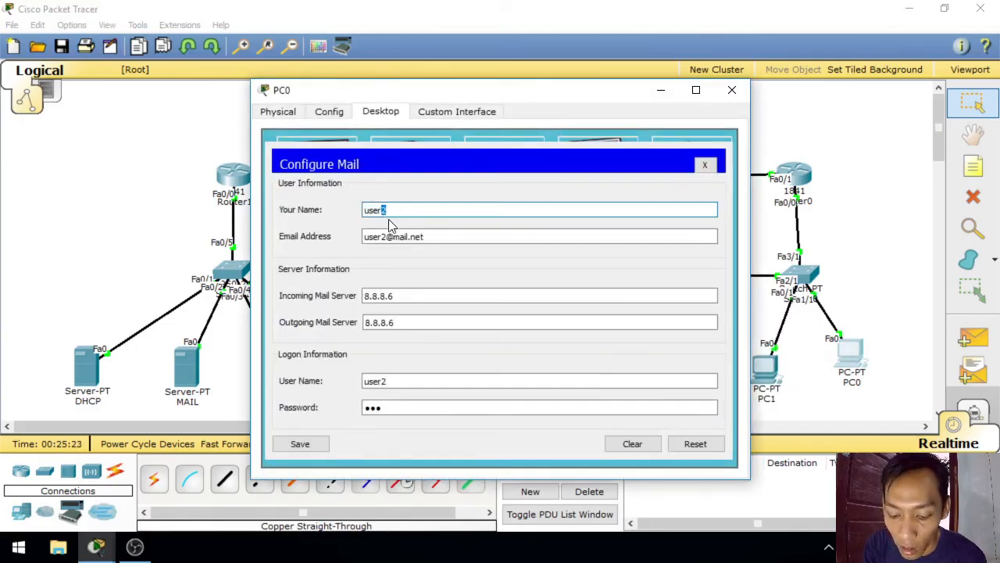
text(3)
drag(388, 237, 381, 237)
text(3)
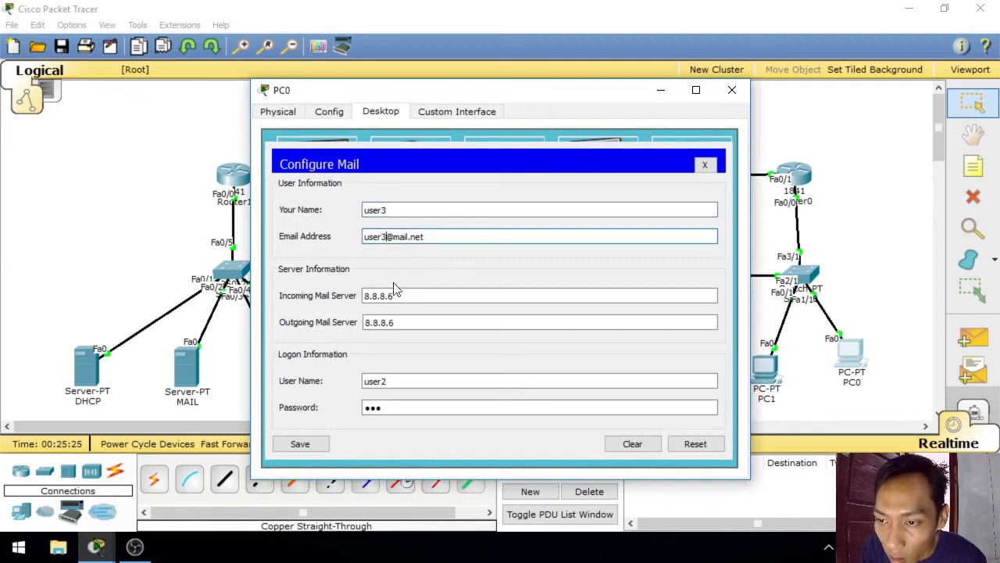
click(319, 445)
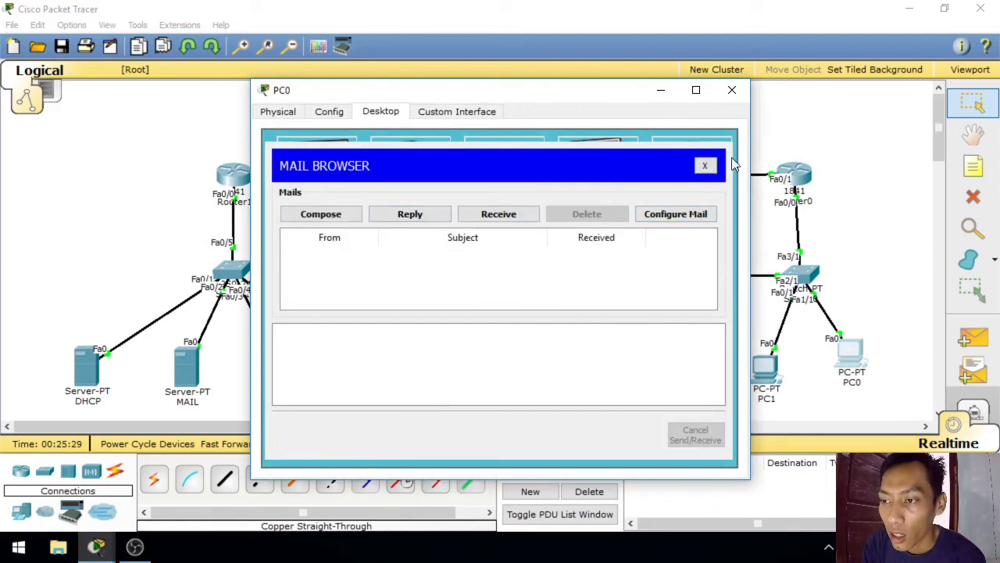
click(705, 165)
click(732, 90)
Step: Start a new mail in PC1's mail browser and address it to user3's full e-mail address
click(764, 372)
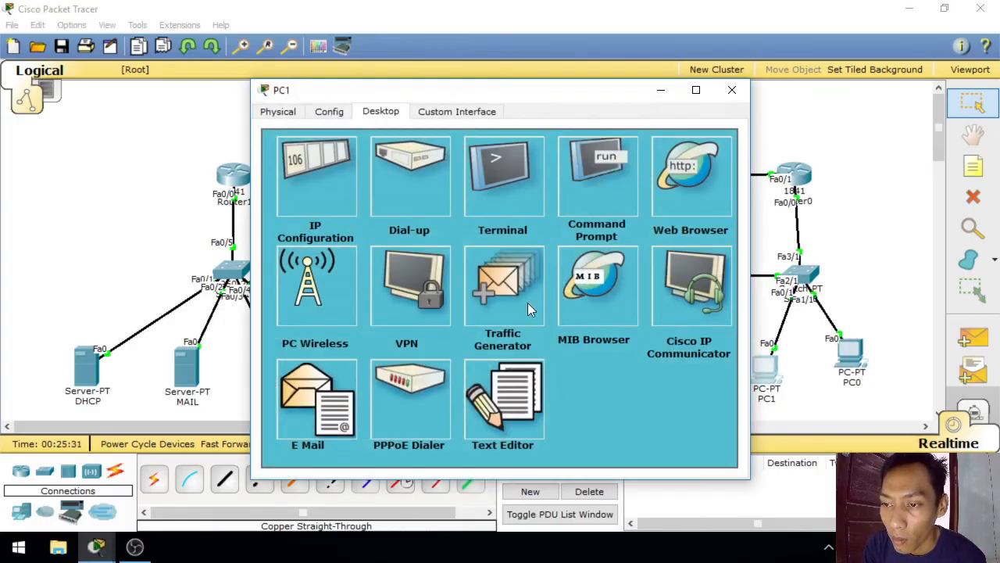
click(335, 401)
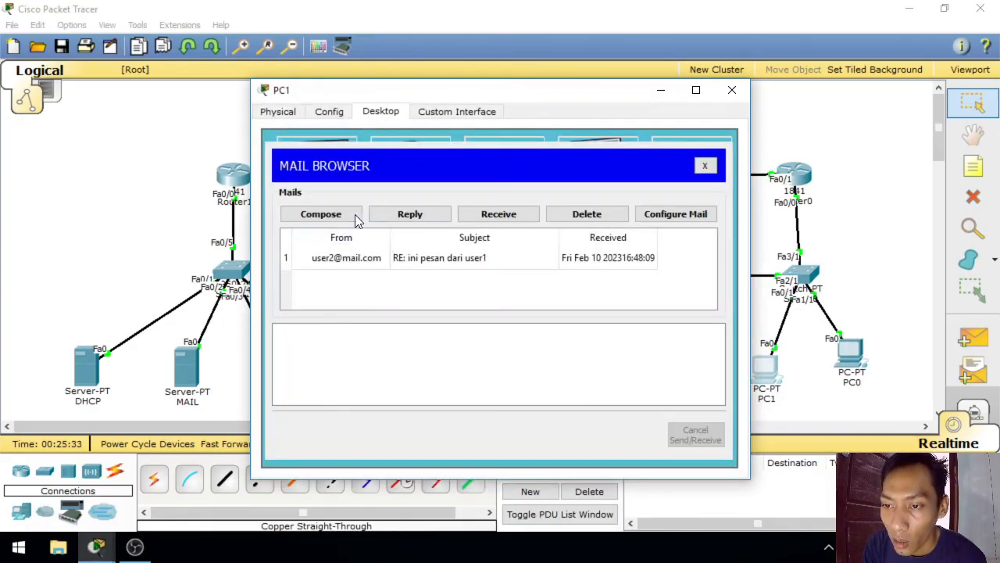
click(358, 218)
click(412, 193)
text(user)
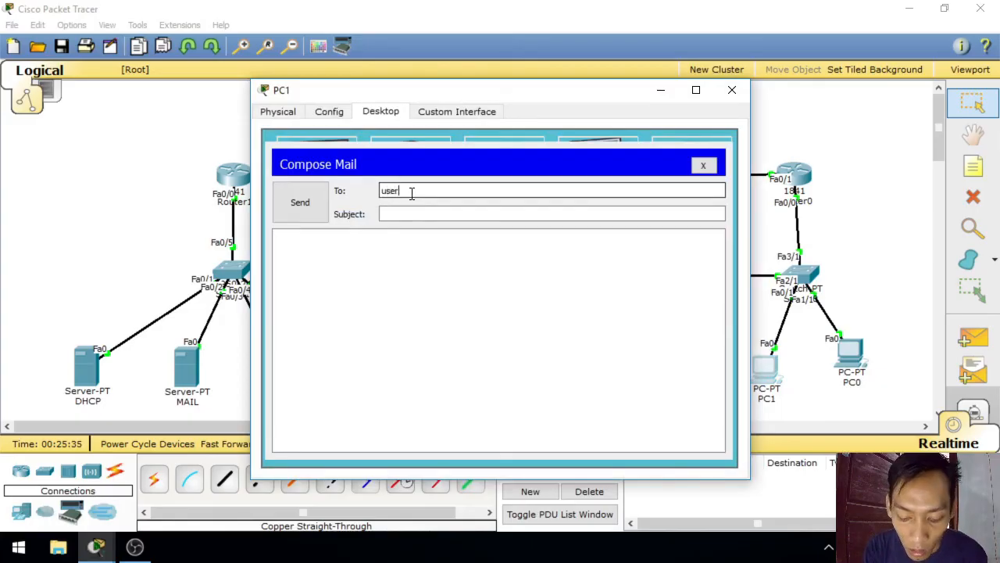
text(3)
key(Return)
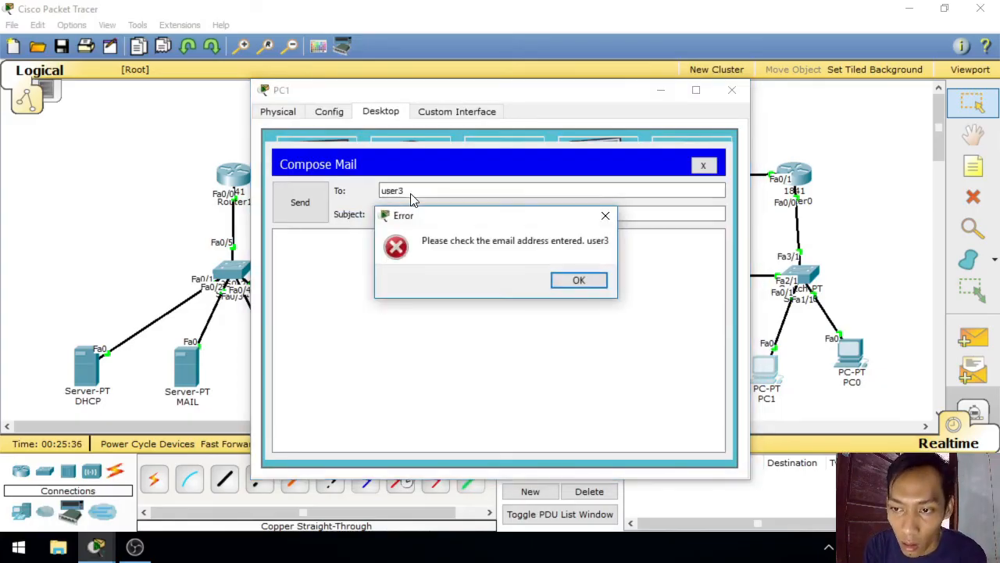
click(603, 215)
click(526, 194)
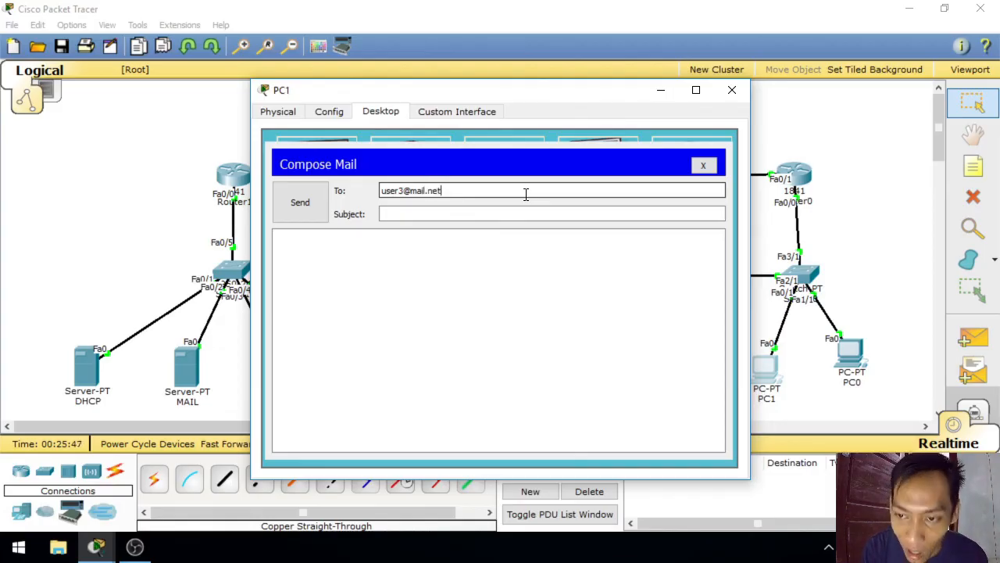
Step: Enter 123 as the mail's subject and body, send it, and close PC1's mail browser and device window
click(521, 214)
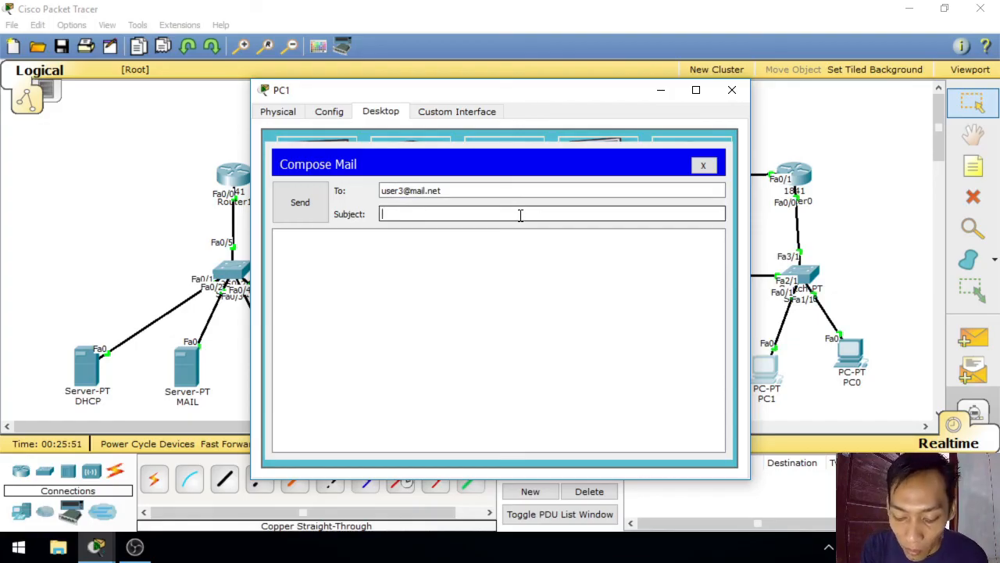
text(123)
click(532, 288)
text(123)
click(297, 203)
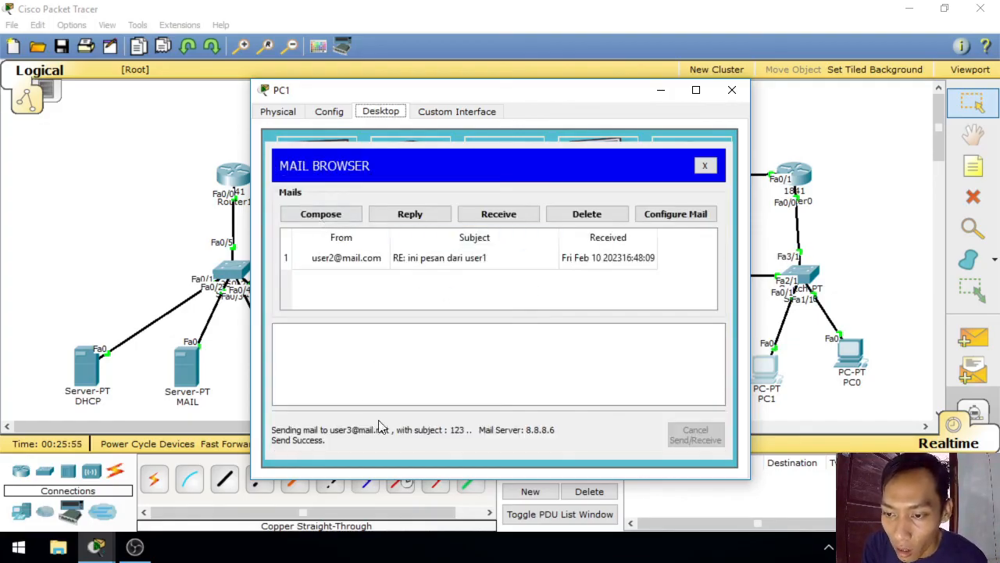
click(704, 165)
click(731, 90)
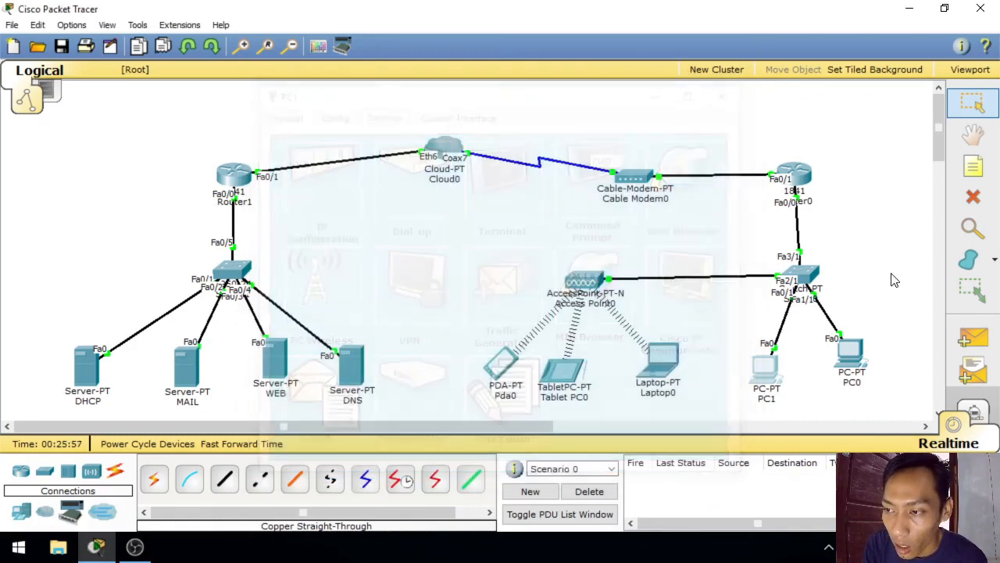
Step: Receive mail in PC0's mail browser and open the message with subject 123
click(864, 353)
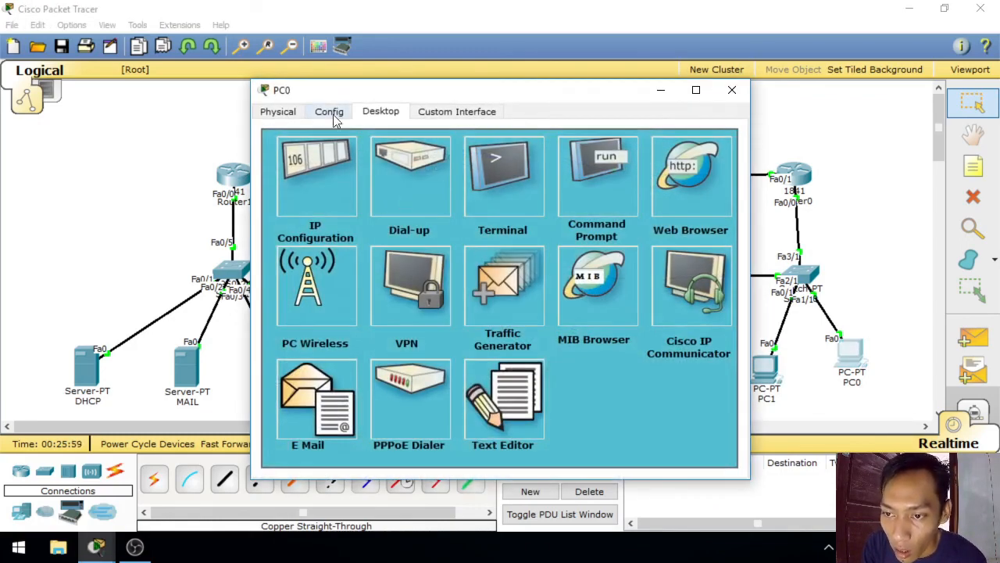
click(311, 389)
click(484, 216)
click(462, 263)
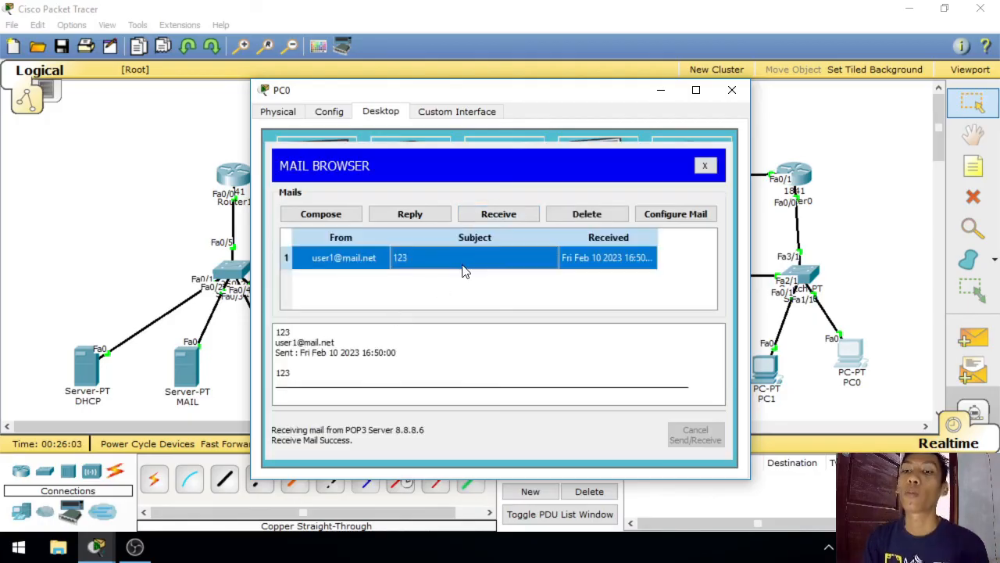